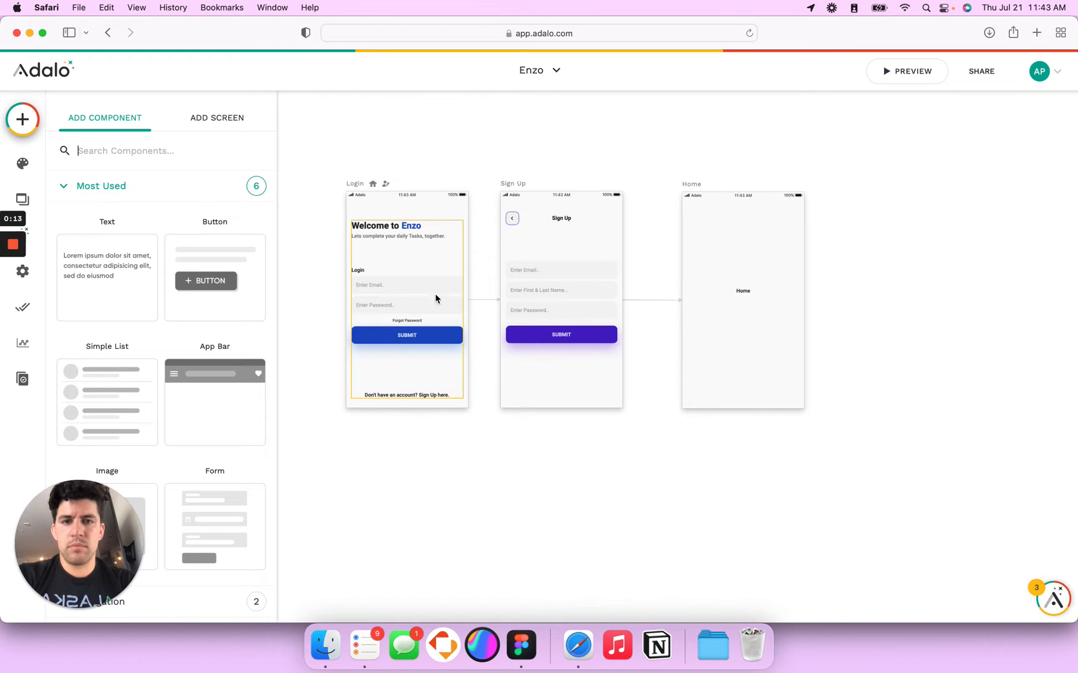
Step: Look over the nearly blank Adalo Home screen, then bring up the Figma 'Have Fun' file
{"action": "left_click", "coordinate": [413, 270]}
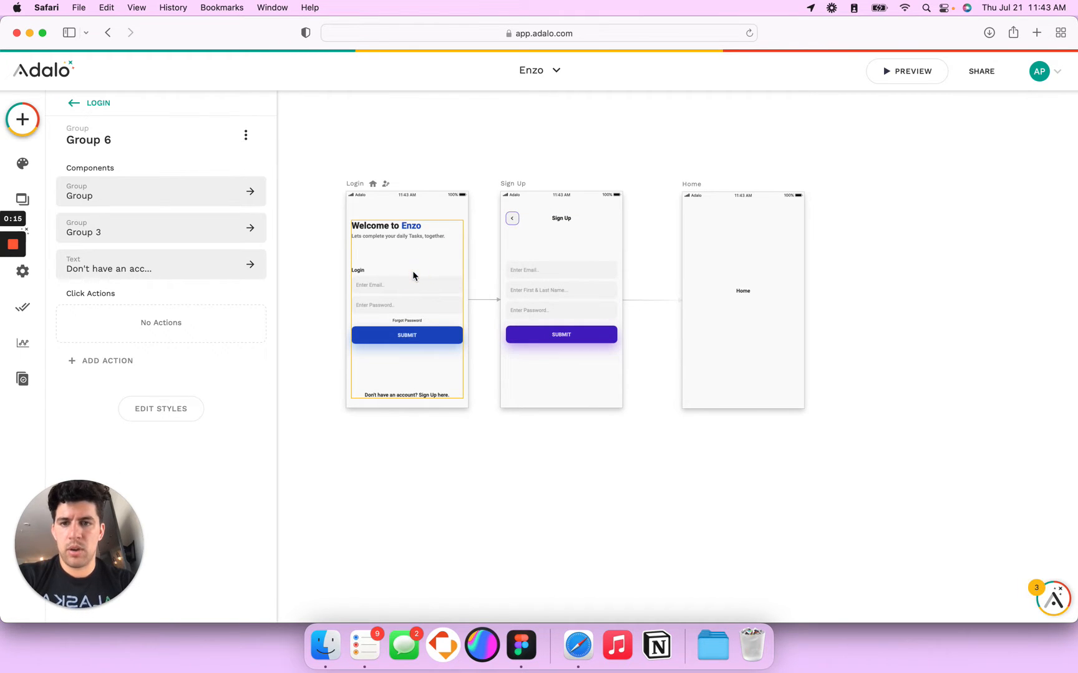
{"action": "scroll", "coordinate": [707, 272], "scroll_direction": "right", "scroll_amount": 3}
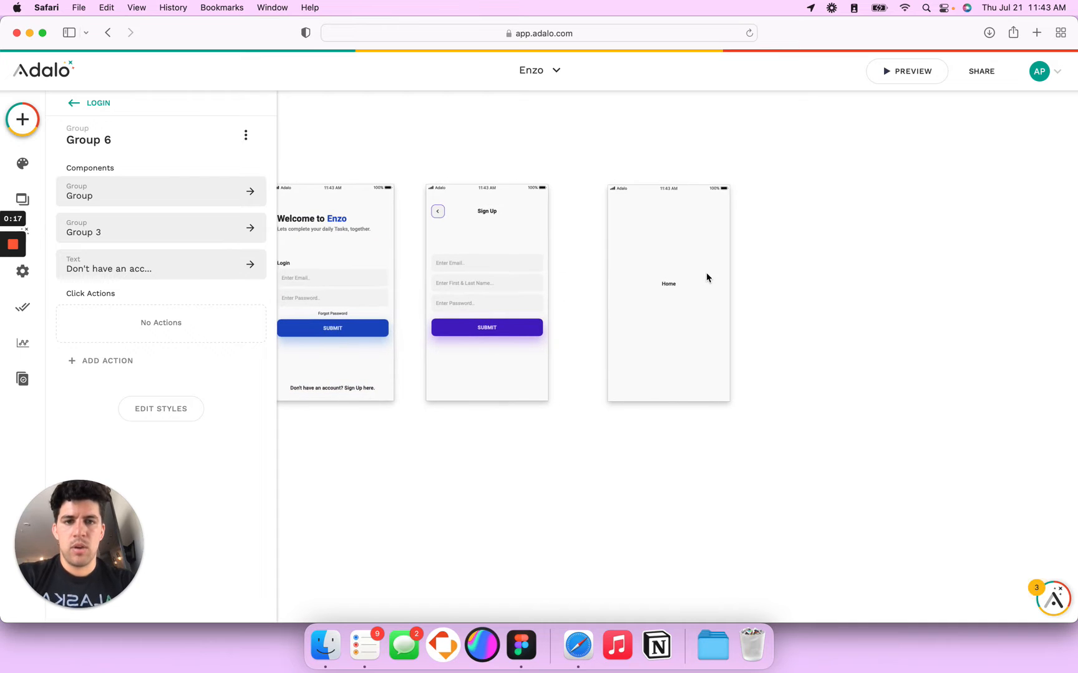
{"action": "left_click_drag", "start_coordinate": [618, 177], "coordinate": [690, 172]}
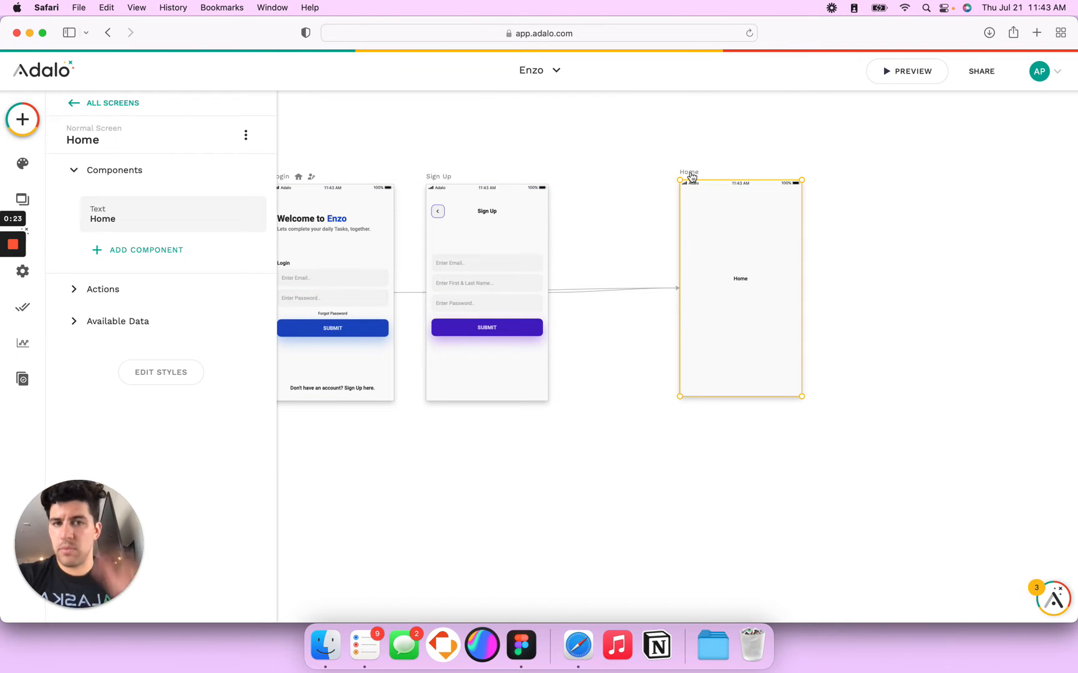
{"action": "key", "text": "super+Tab"}
{"action": "scroll", "coordinate": [277, 264], "scroll_direction": "left", "scroll_amount": 5}
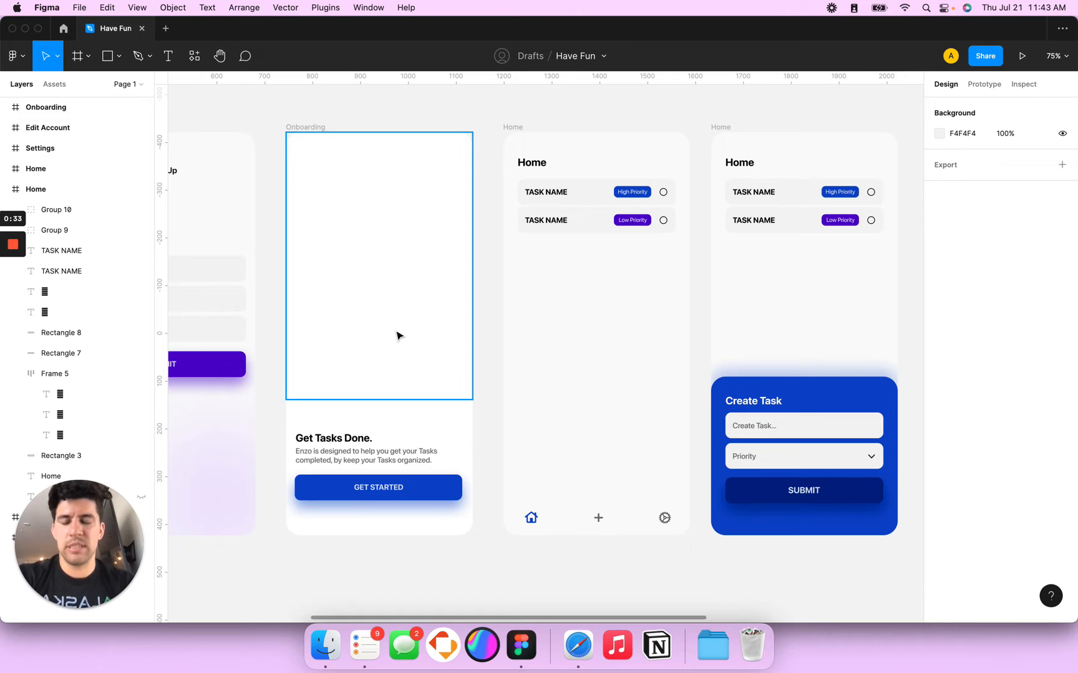
{"action": "scroll", "coordinate": [399, 336], "scroll_direction": "right", "scroll_amount": 5}
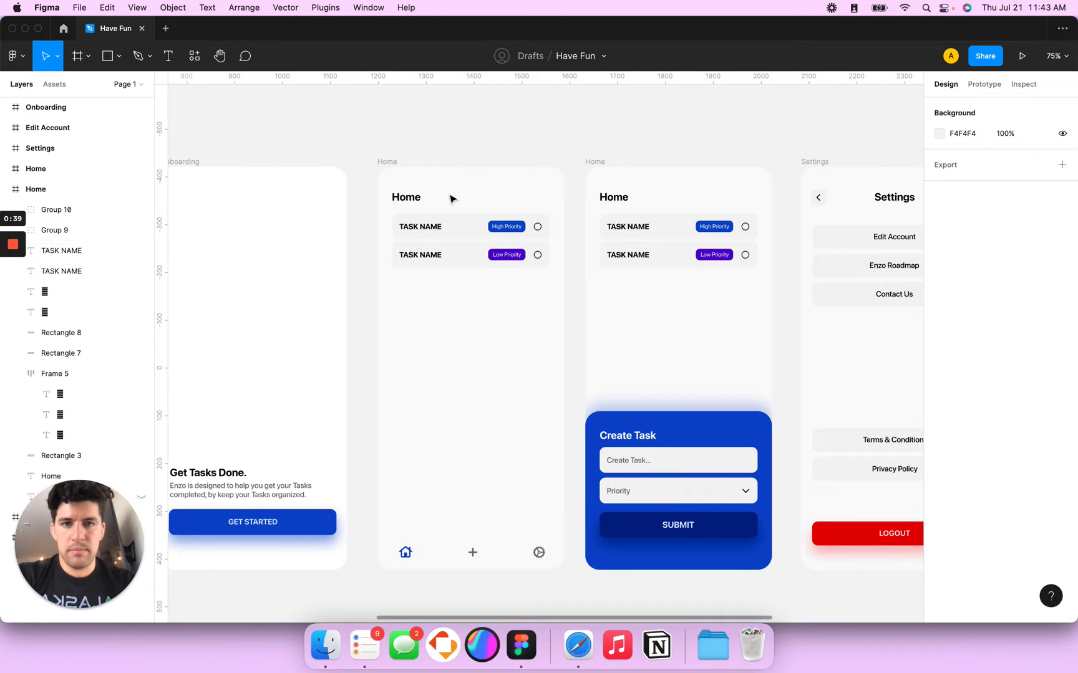
{"action": "scroll", "coordinate": [654, 332], "scroll_direction": "right", "scroll_amount": 7}
{"action": "scroll", "coordinate": [654, 332], "scroll_direction": "down", "scroll_amount": 3}
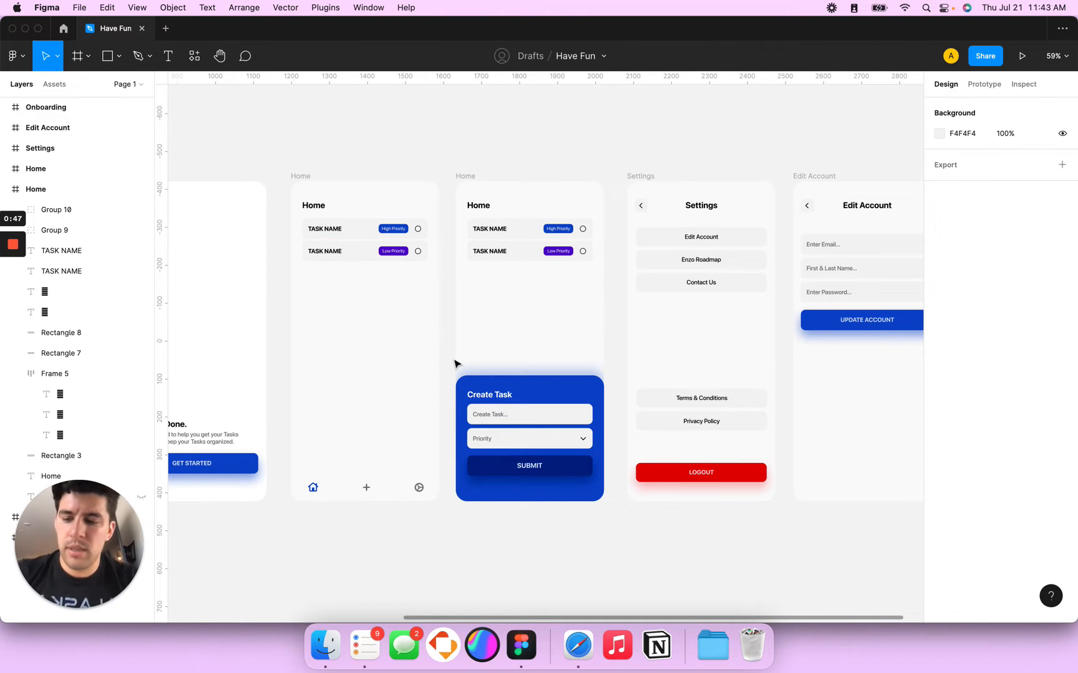
{"action": "key", "text": "super+Tab"}
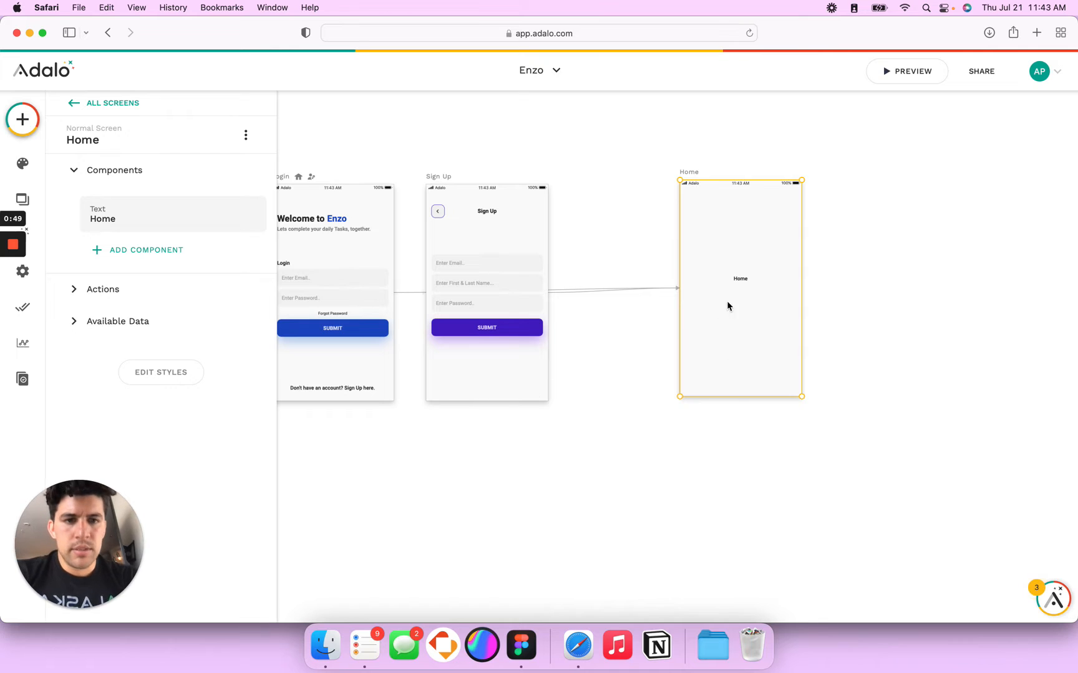
Step: Delete the Home placeholder text and copy the FAFAFA fill from Figma's Home frame
{"action": "left_click", "coordinate": [740, 279]}
{"action": "key", "text": "super+Tab"}
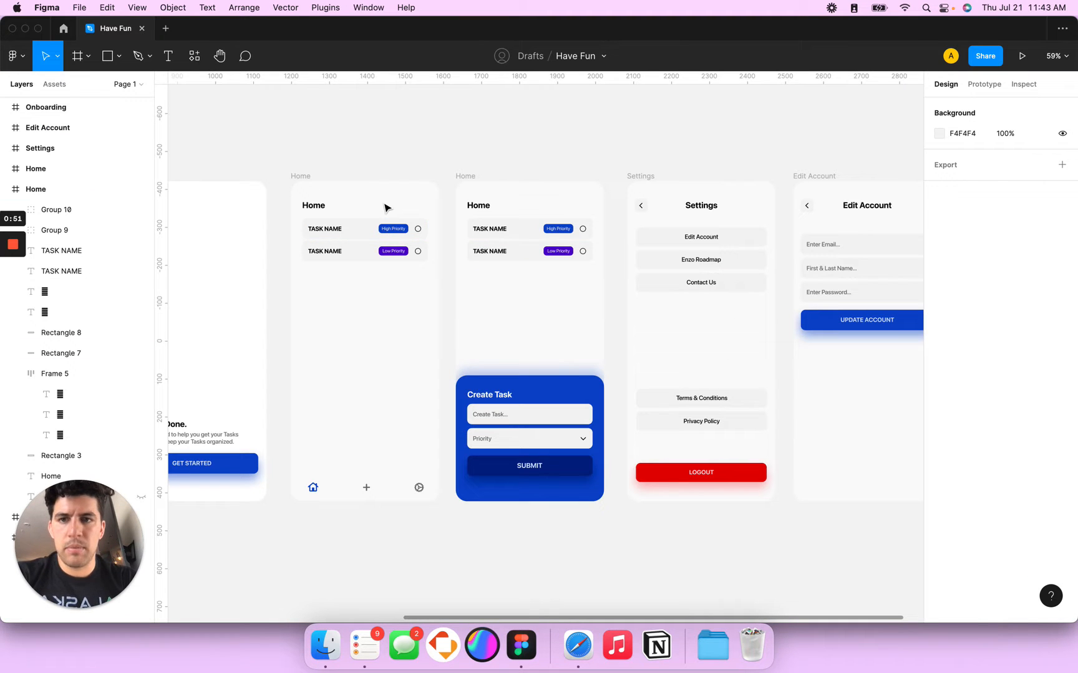
{"action": "left_click", "coordinate": [300, 176]}
{"action": "left_click", "coordinate": [975, 468]}
{"action": "key", "text": "super+Tab"}
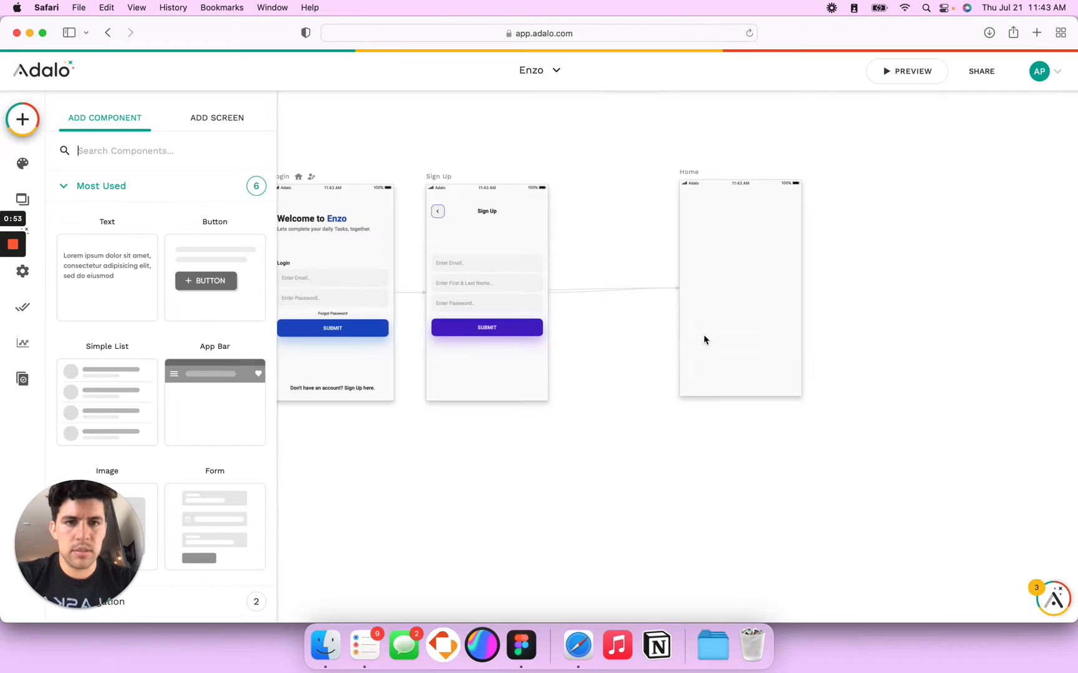
Step: Set the Adalo Home screen's background colour to FAFAFA
{"action": "left_click", "coordinate": [689, 173]}
{"action": "left_click", "coordinate": [148, 341]}
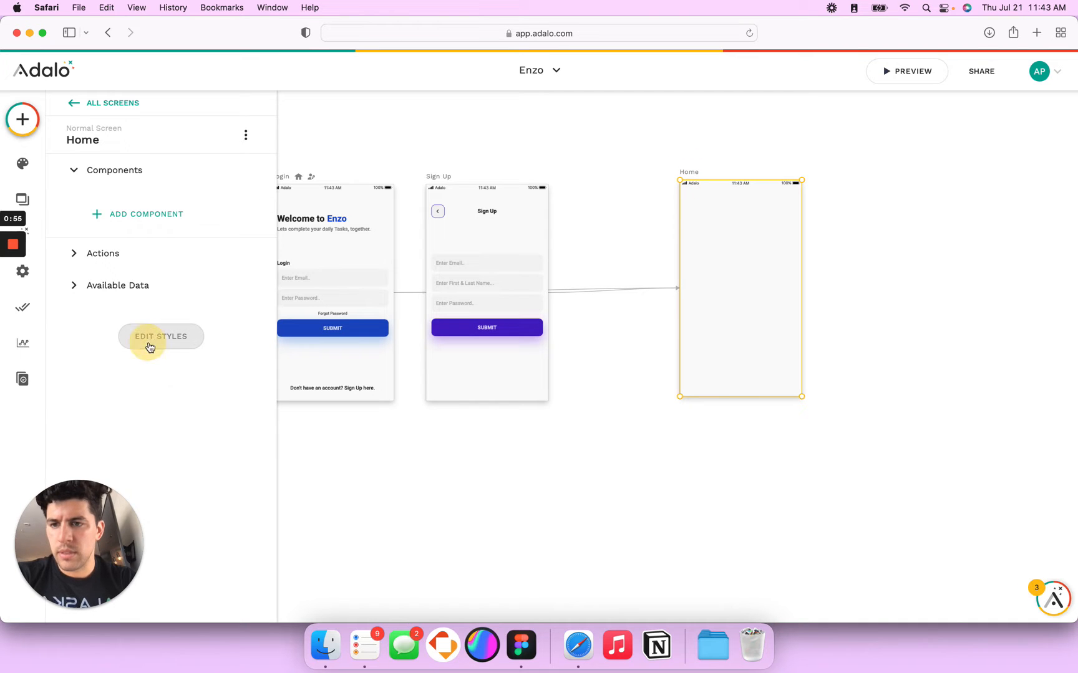
{"action": "left_click", "coordinate": [175, 407]}
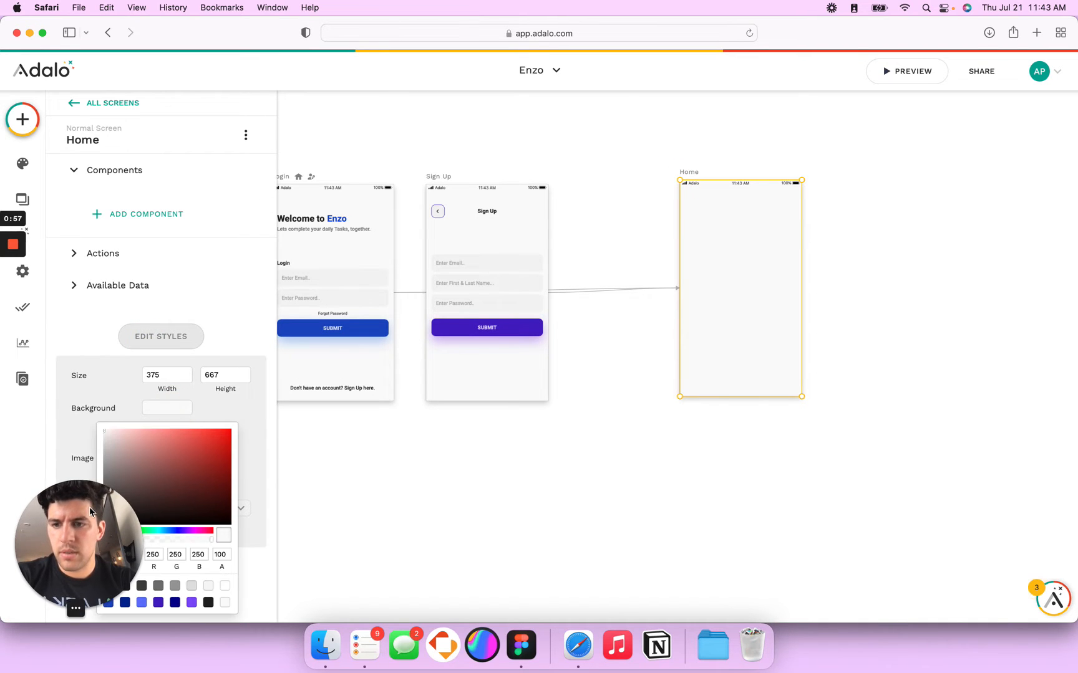
{"action": "left_click_drag", "start_coordinate": [88, 508], "coordinate": [58, 408]}
{"action": "left_click_drag", "start_coordinate": [91, 464], "coordinate": [90, 559]}
{"action": "left_click", "coordinate": [609, 414]}
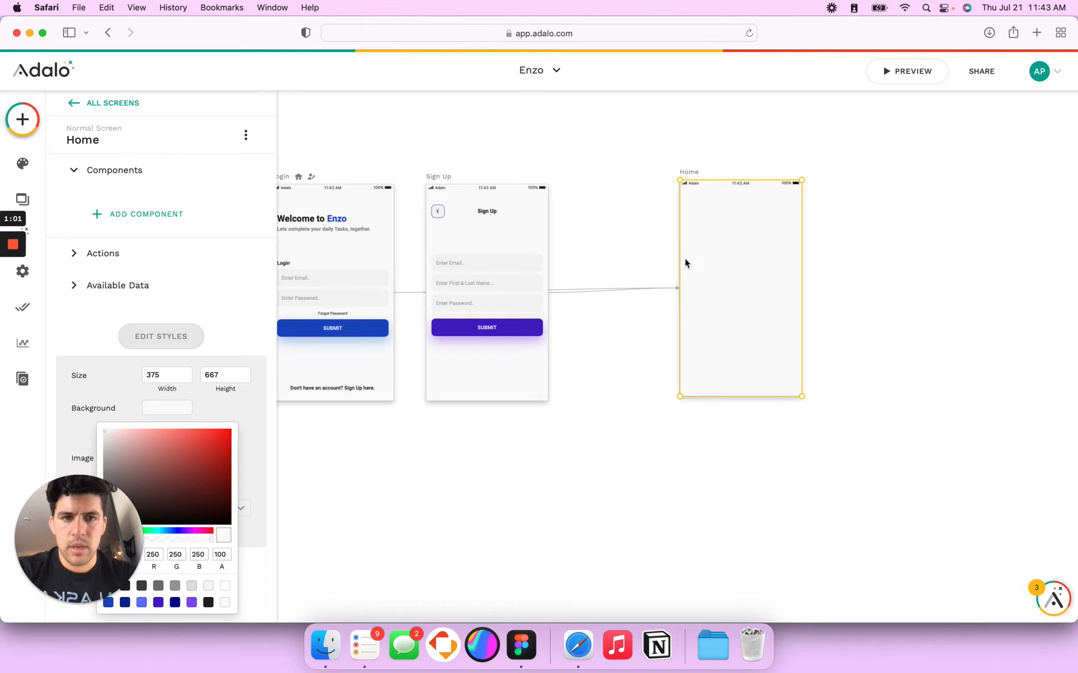
{"action": "left_click", "coordinate": [630, 207]}
{"action": "scroll", "coordinate": [630, 207], "scroll_direction": "right", "scroll_amount": 5}
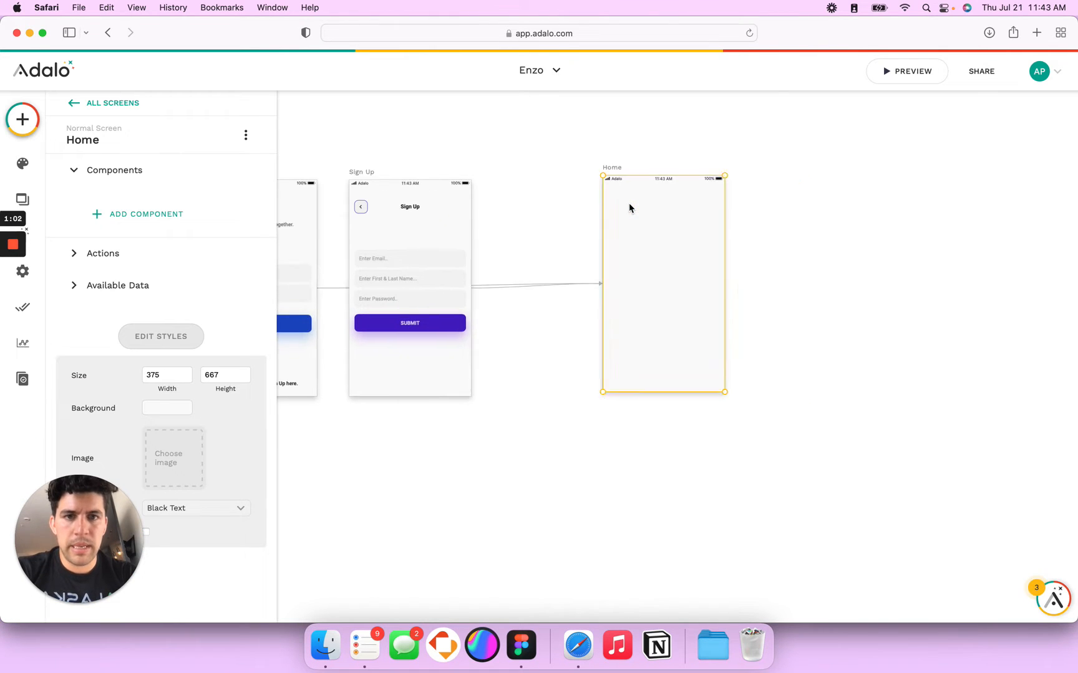
Step: Add a Rectangle component to the Home screen
{"action": "left_click", "coordinate": [23, 120]}
{"action": "type", "text": "rect"}
{"action": "left_click_drag", "start_coordinate": [137, 238], "coordinate": [683, 367]}
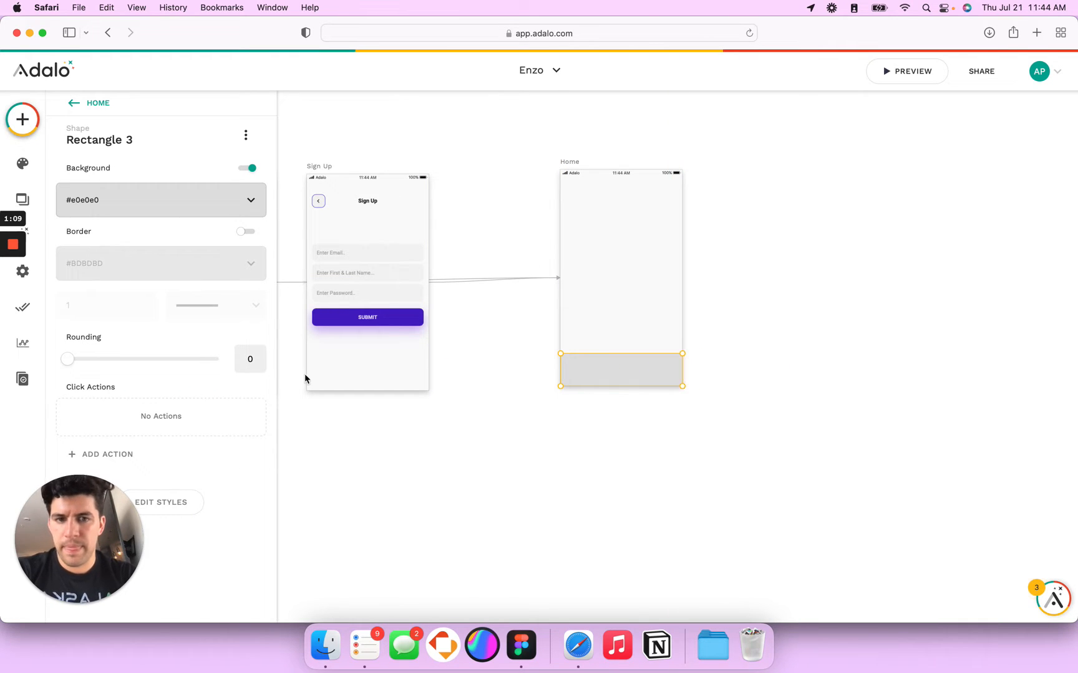
{"action": "left_click", "coordinate": [173, 500]}
{"action": "scroll", "coordinate": [193, 474], "scroll_direction": "down", "scroll_amount": 2}
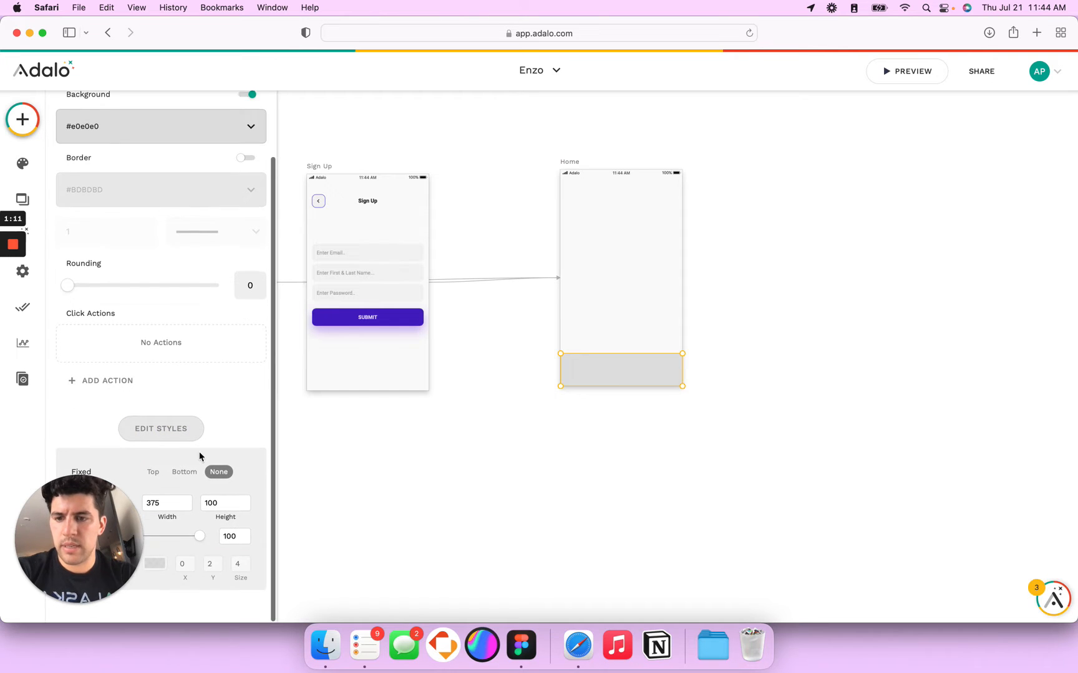
{"action": "left_click", "coordinate": [70, 523]}
{"action": "left_click_drag", "start_coordinate": [86, 573], "coordinate": [1006, 577]}
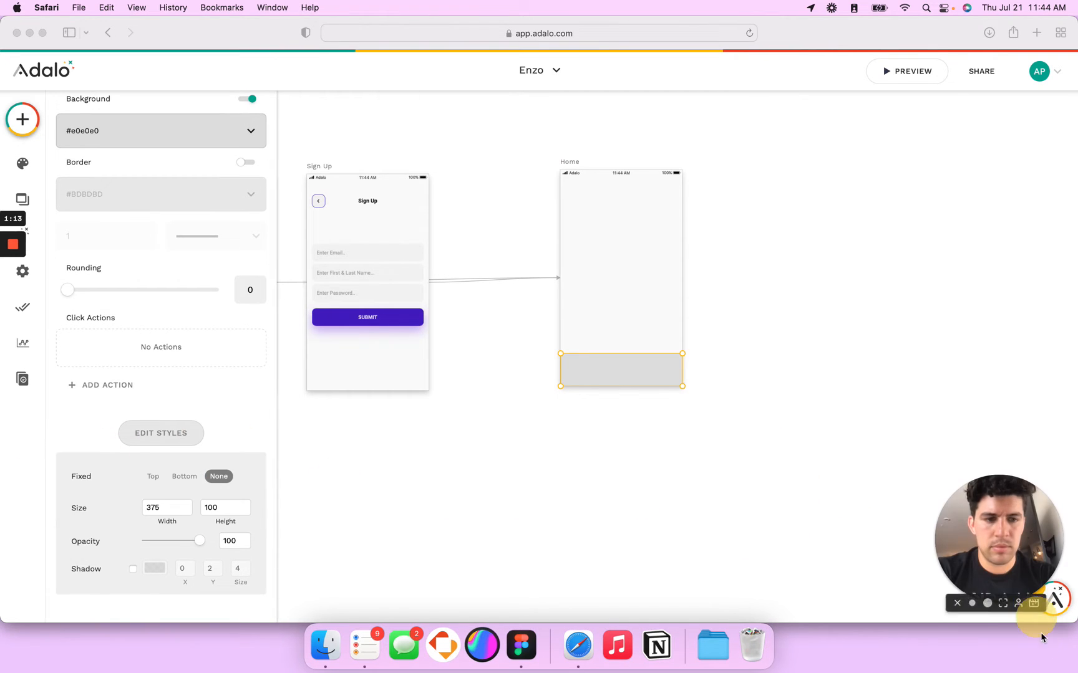
Step: Set the rectangle's height to 64 and move it to the screen's bottom edge
{"action": "left_click", "coordinate": [161, 509]}
{"action": "left_click", "coordinate": [212, 508]}
{"action": "type", "text": "64"}
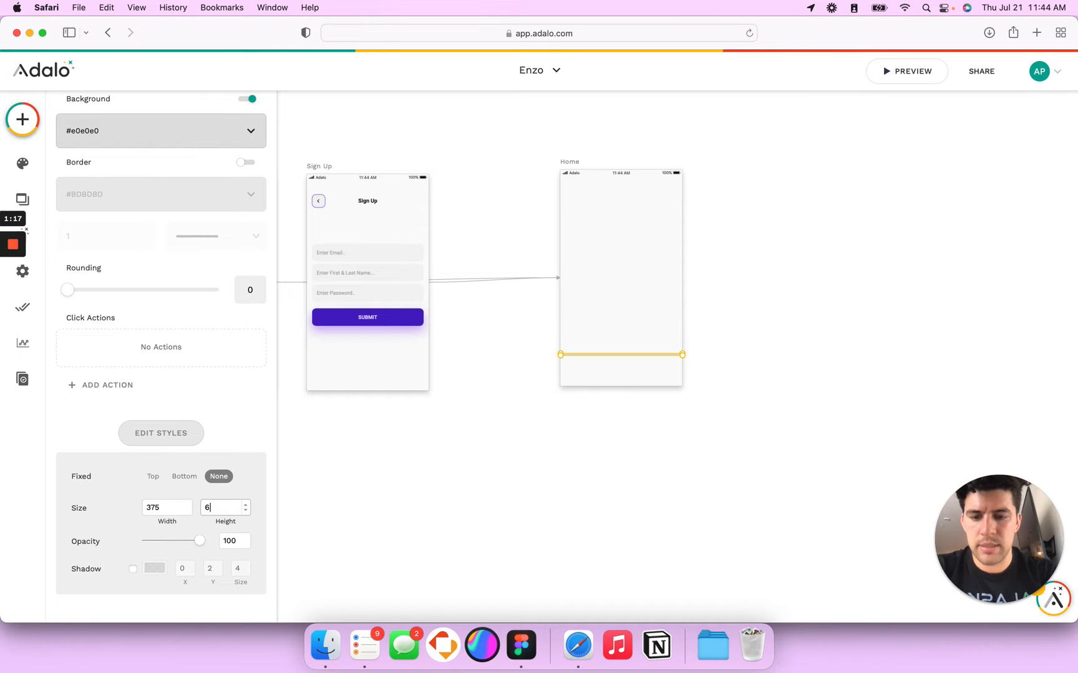
{"action": "left_click_drag", "start_coordinate": [601, 362], "coordinate": [599, 375]}
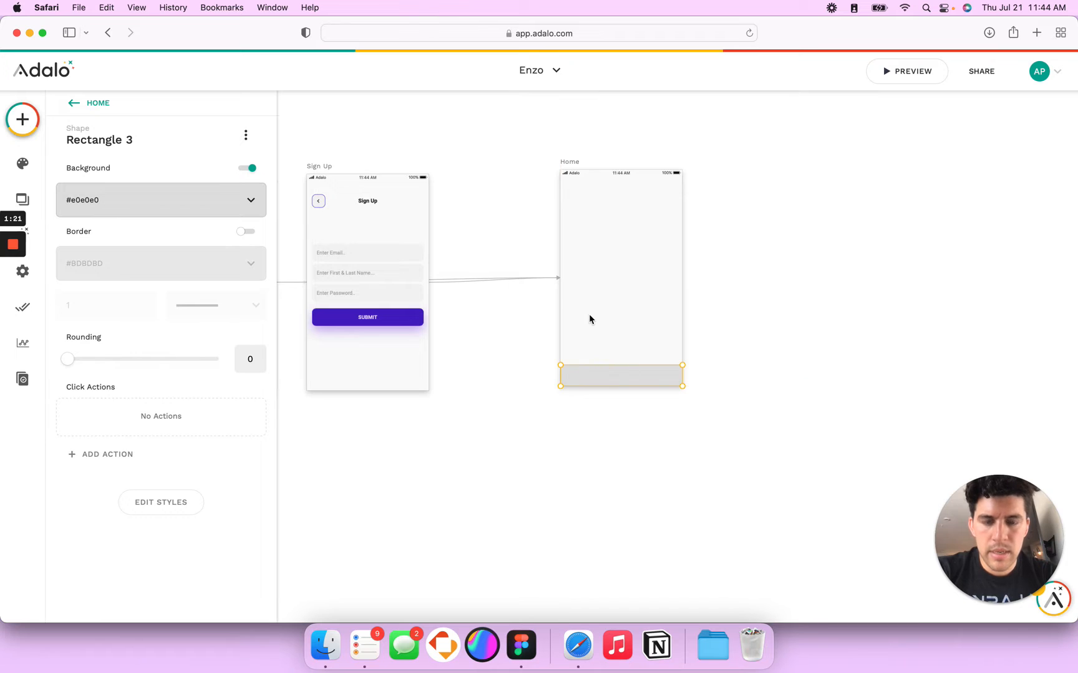
{"action": "scroll", "coordinate": [588, 314], "scroll_direction": "up", "scroll_amount": 5}
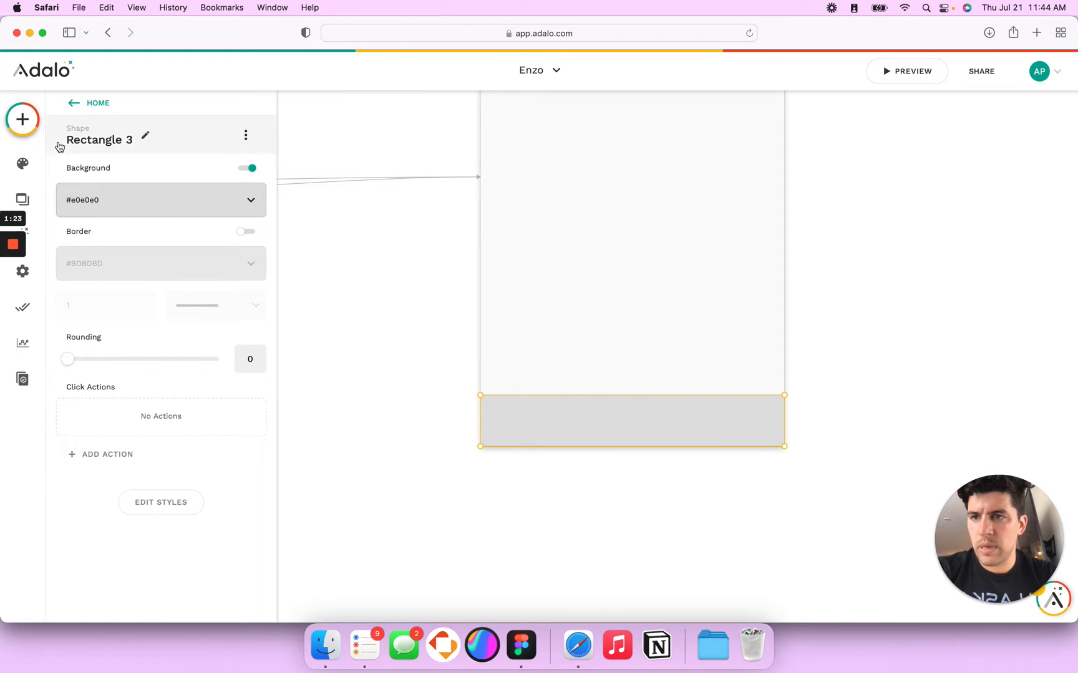
{"action": "left_click", "coordinate": [23, 119]}
Step: Search for 'image' and place an Image component on the Home screen
{"action": "type", "text": "images"}
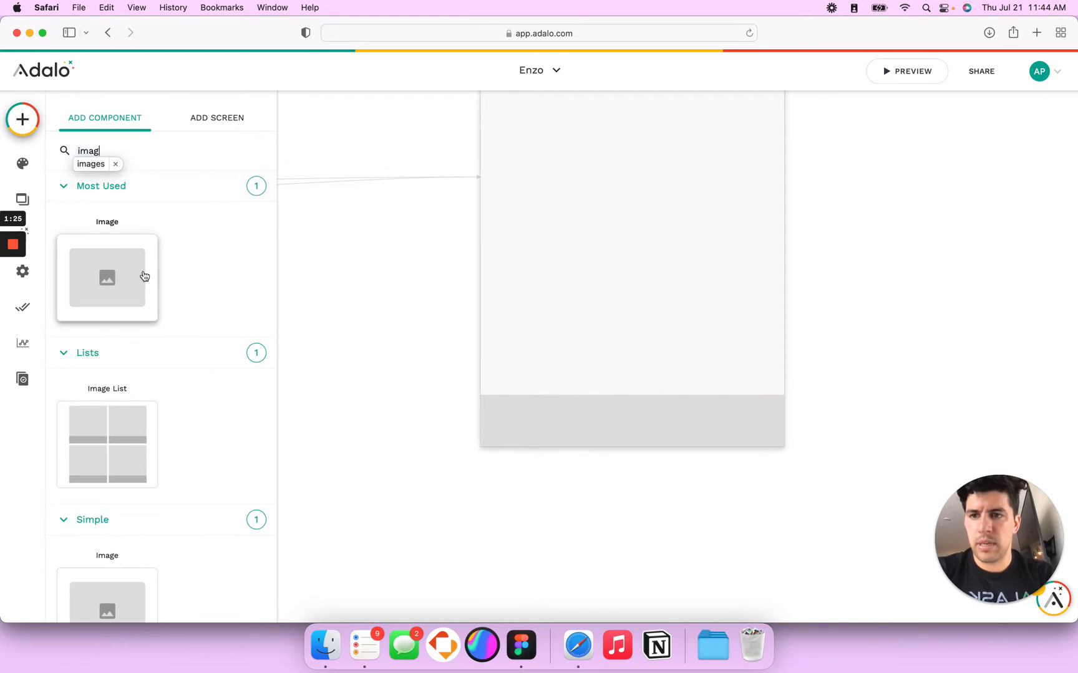
{"action": "left_click", "coordinate": [145, 267]}
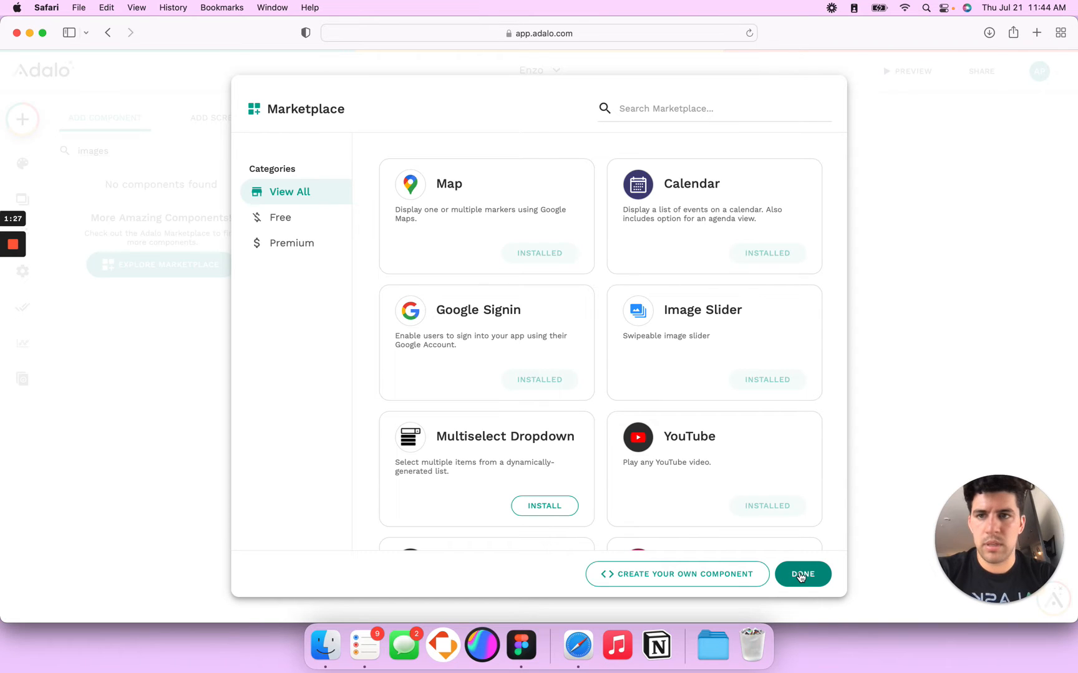
{"action": "left_click", "coordinate": [291, 243]}
{"action": "left_click", "coordinate": [803, 573]}
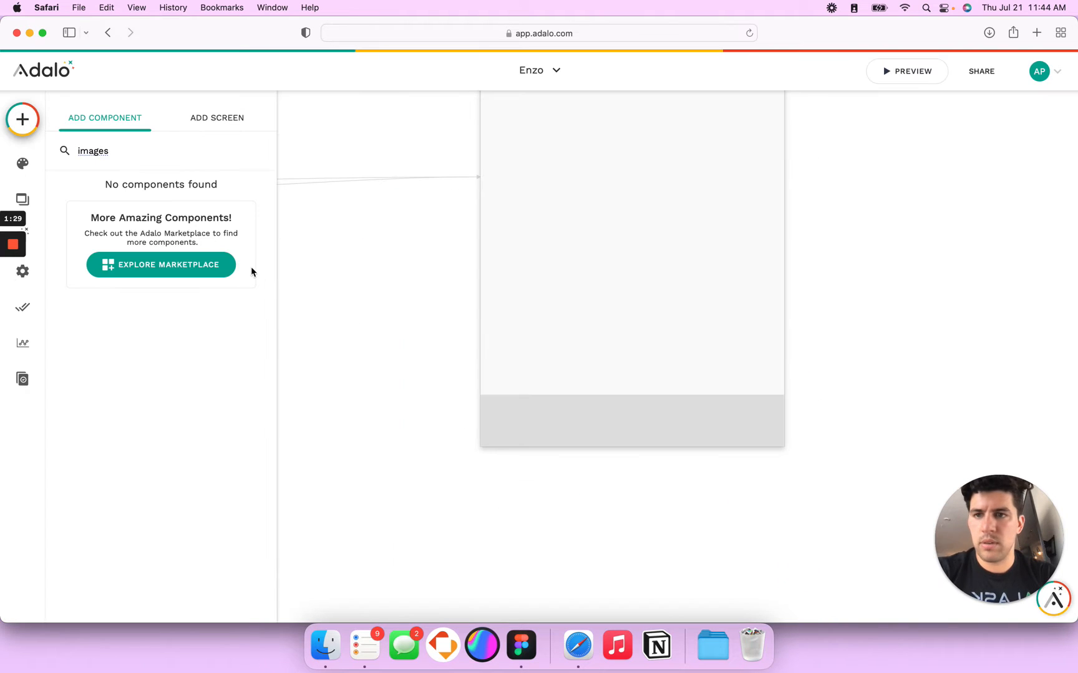
{"action": "double_click", "coordinate": [94, 151]}
{"action": "type", "text": "image"}
{"action": "left_click_drag", "start_coordinate": [106, 277], "coordinate": [610, 359]}
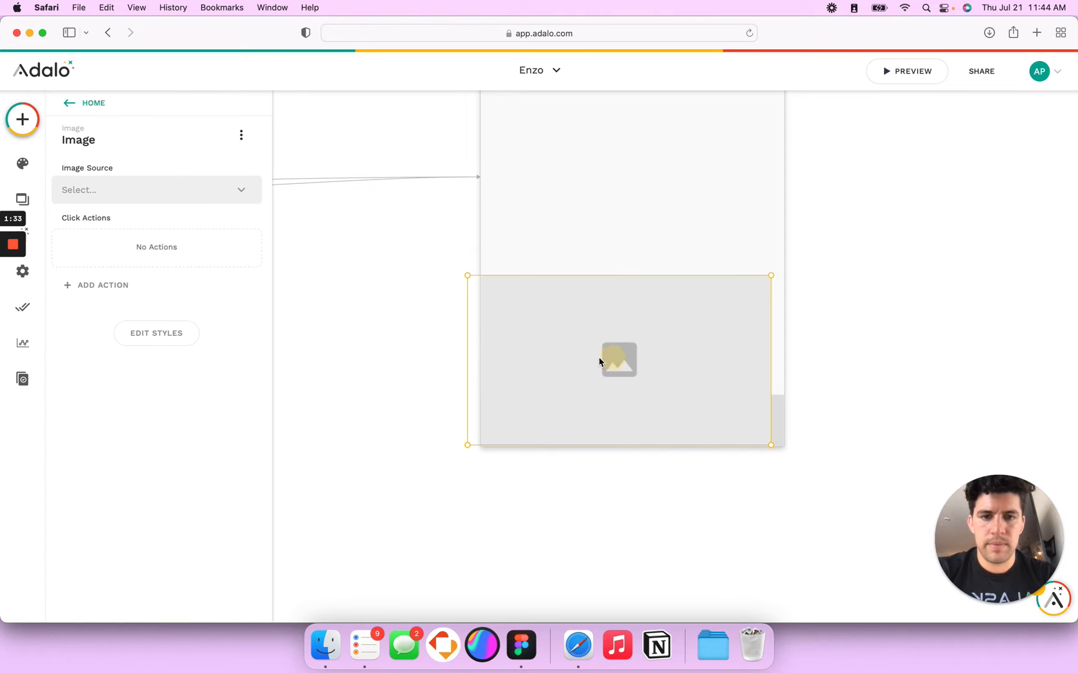
Step: Resize the image to 40 × 40 and move it into the grey bottom bar
{"action": "left_click", "coordinate": [161, 331]}
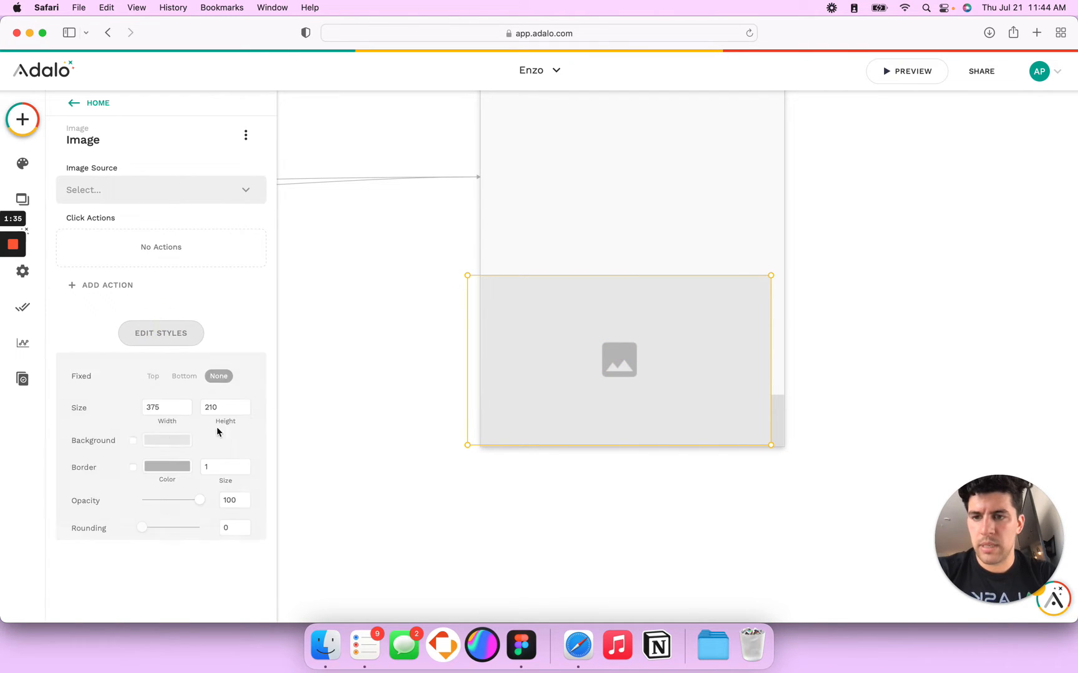
{"action": "type", "text": "40"}
{"action": "key", "text": "Tab"}
{"action": "type", "text": "4"}
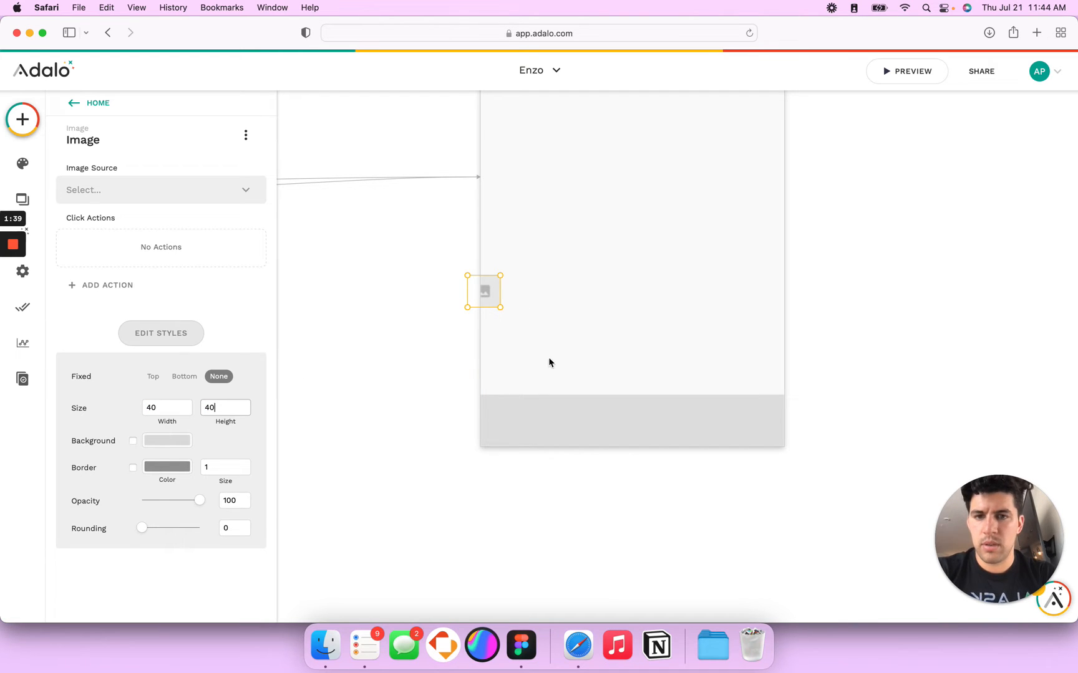
{"action": "left_click", "coordinate": [548, 357]}
{"action": "left_click_drag", "start_coordinate": [489, 298], "coordinate": [516, 427]}
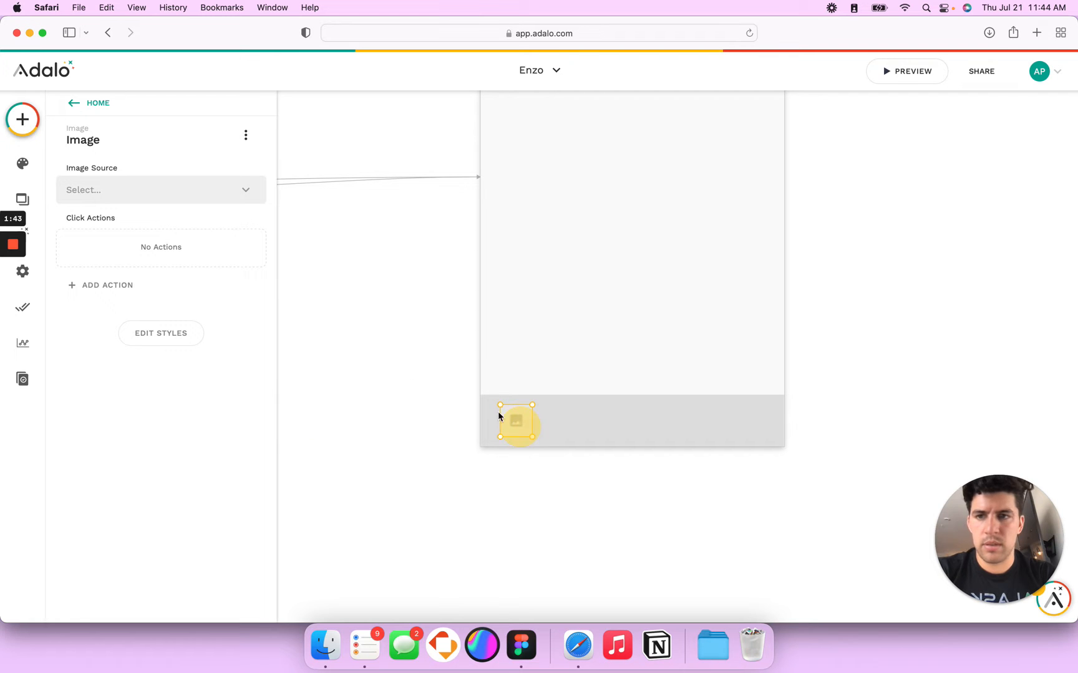
Step: Upload Downloads > Home > blue.png into the image and set cropping to Show Full Image
{"action": "left_click", "coordinate": [105, 184]}
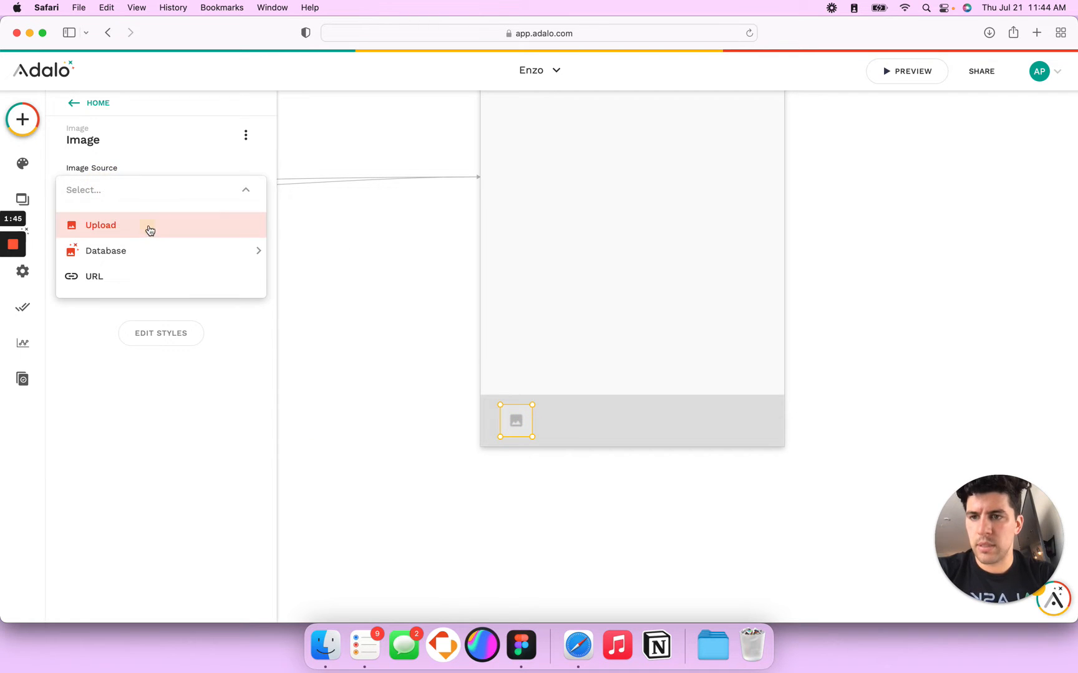
{"action": "left_click", "coordinate": [149, 231]}
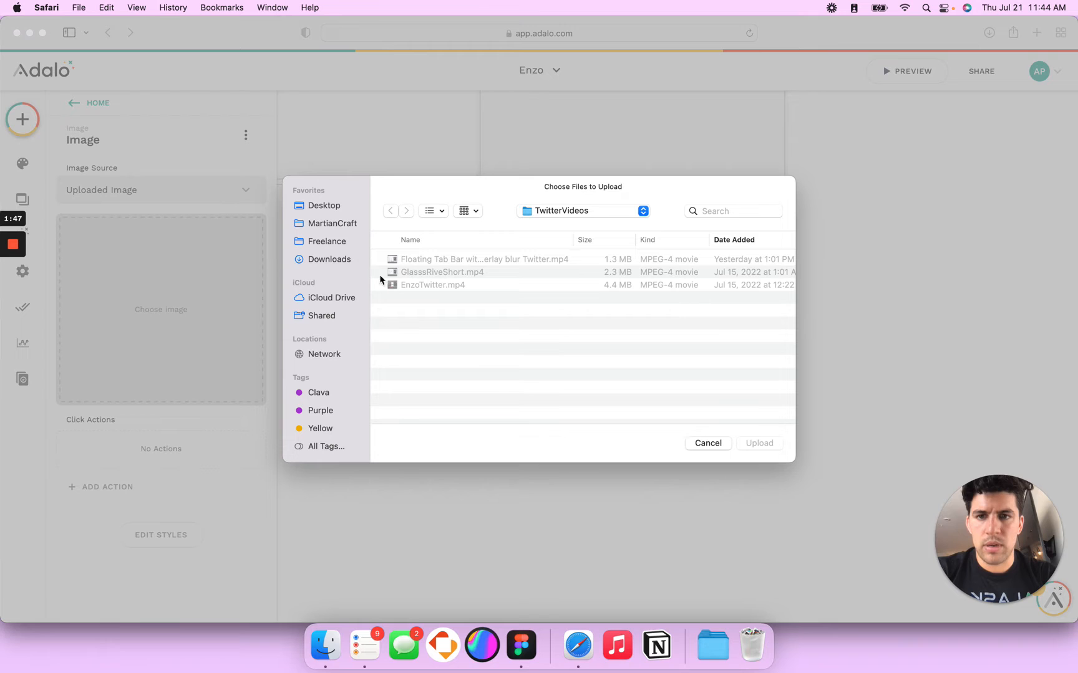
{"action": "left_click", "coordinate": [338, 261]}
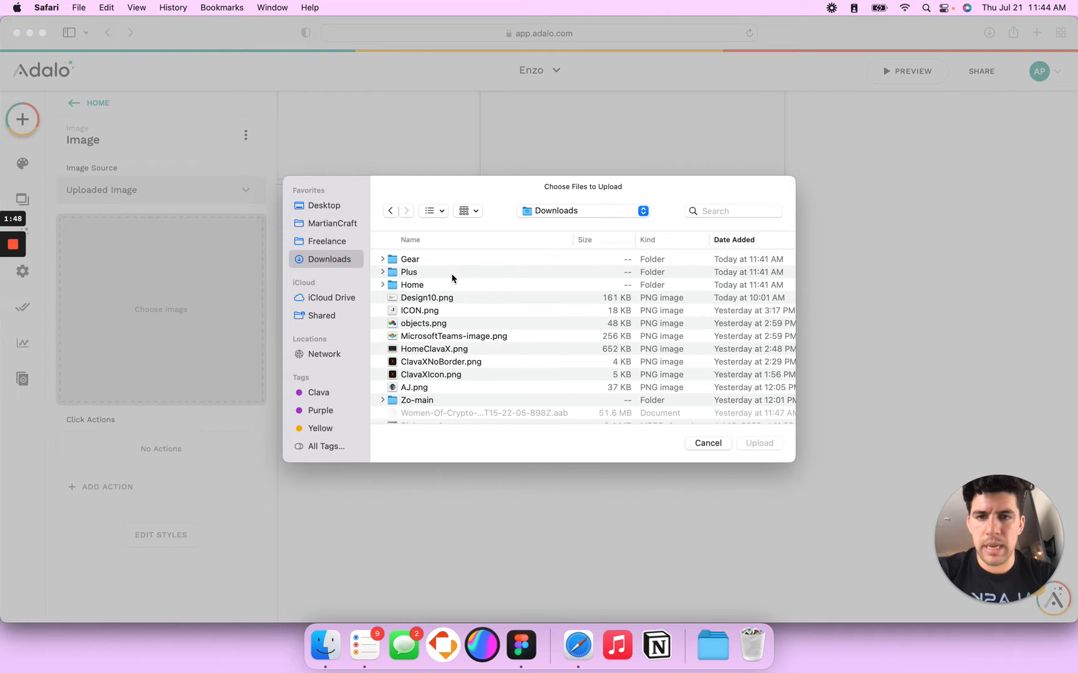
{"action": "left_click", "coordinate": [382, 285]}
{"action": "left_click", "coordinate": [422, 311]}
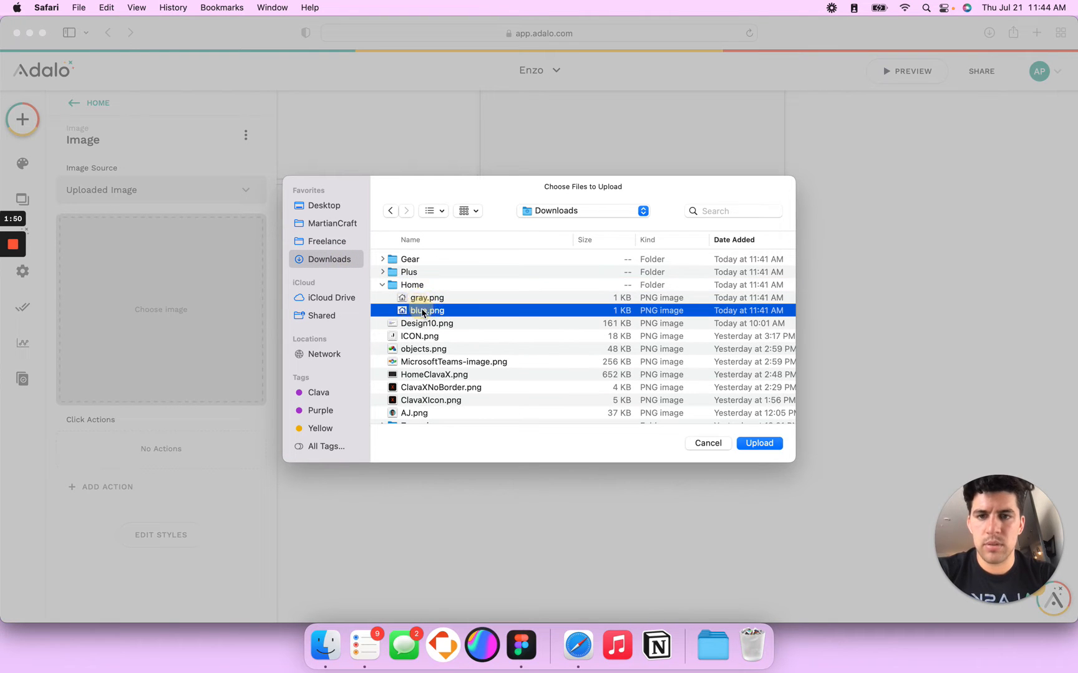
{"action": "left_click", "coordinate": [771, 446]}
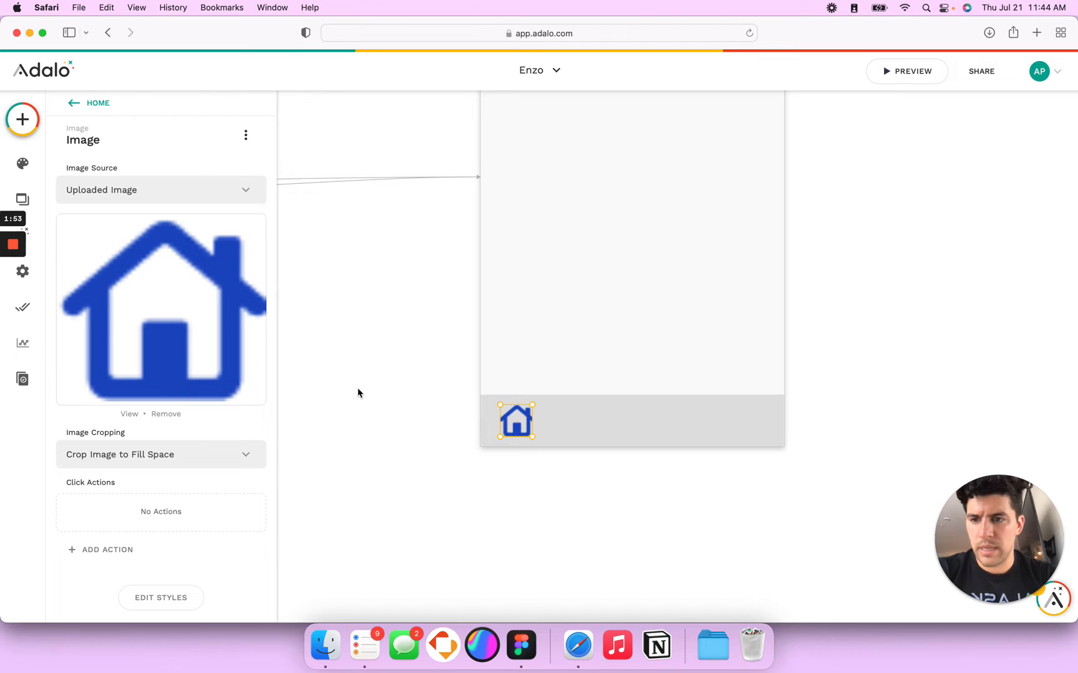
{"action": "left_click", "coordinate": [157, 447]}
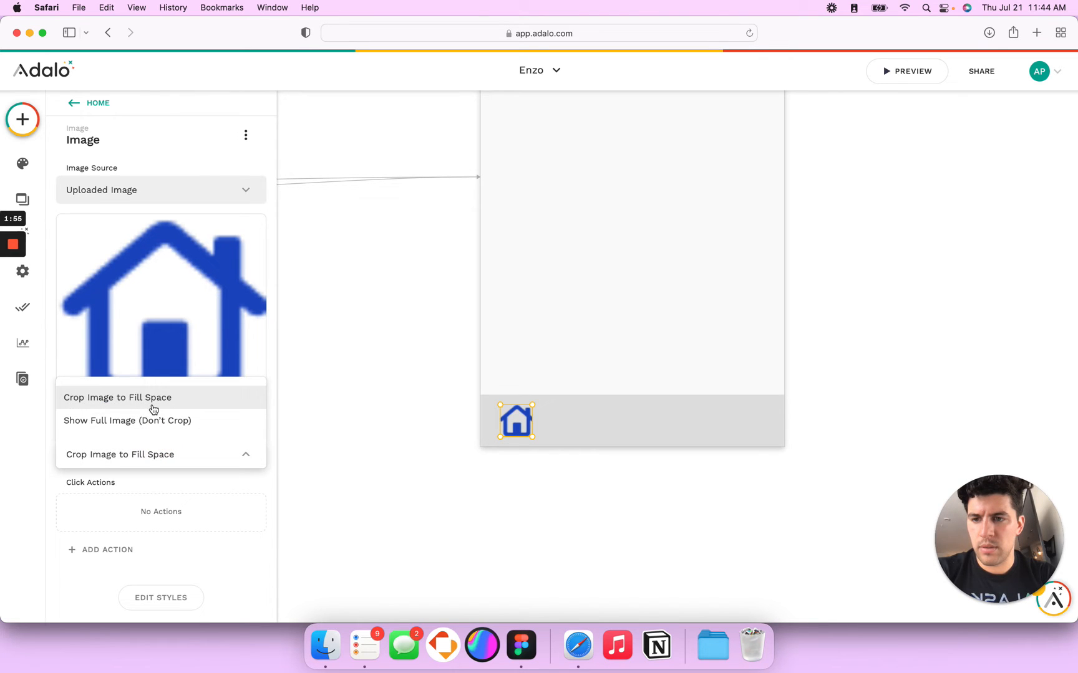
{"action": "left_click", "coordinate": [149, 421]}
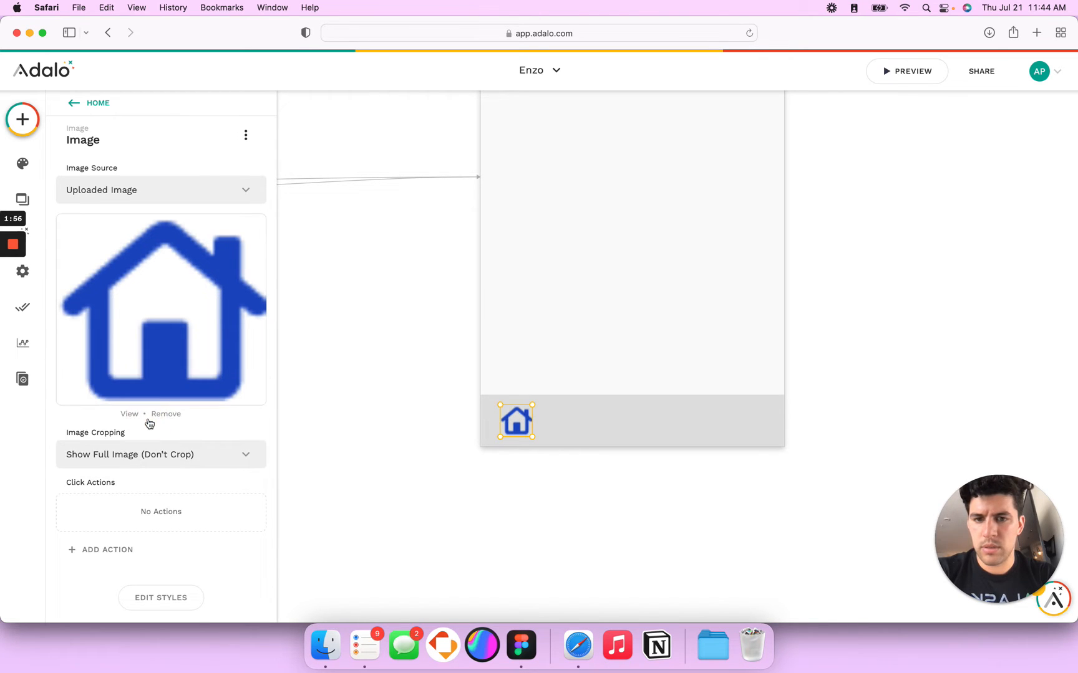
Step: Begin changing the house image's width in its style settings
{"action": "left_click", "coordinate": [160, 598]}
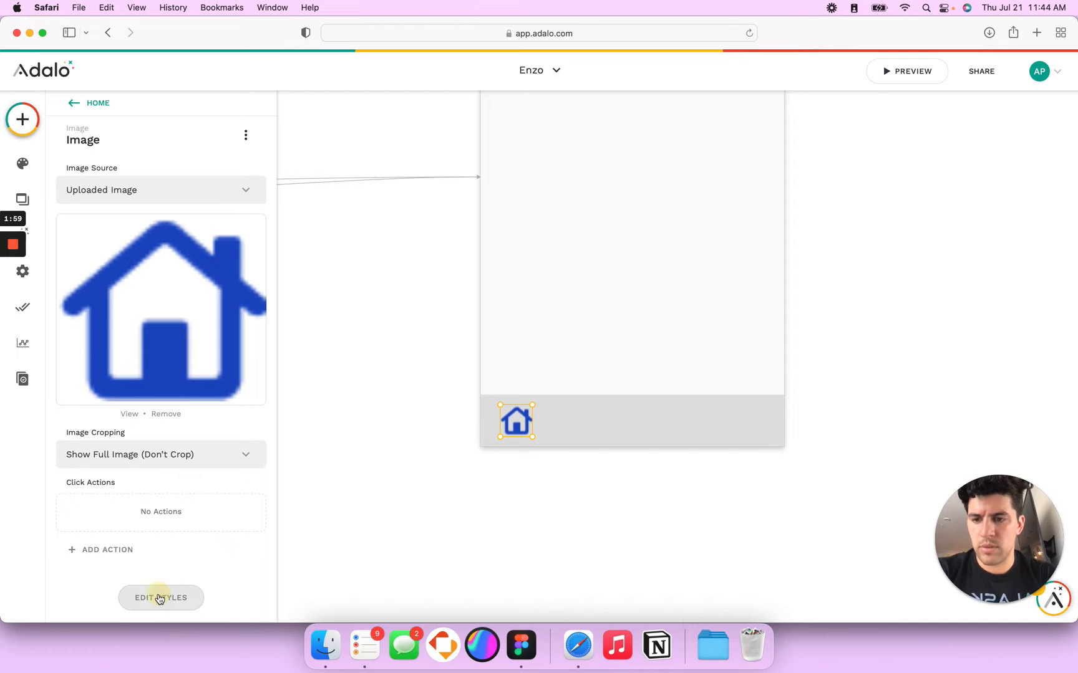
{"action": "scroll", "coordinate": [180, 522], "scroll_direction": "down", "scroll_amount": 2}
{"action": "double_click", "coordinate": [164, 569]}
{"action": "type", "text": "3"}
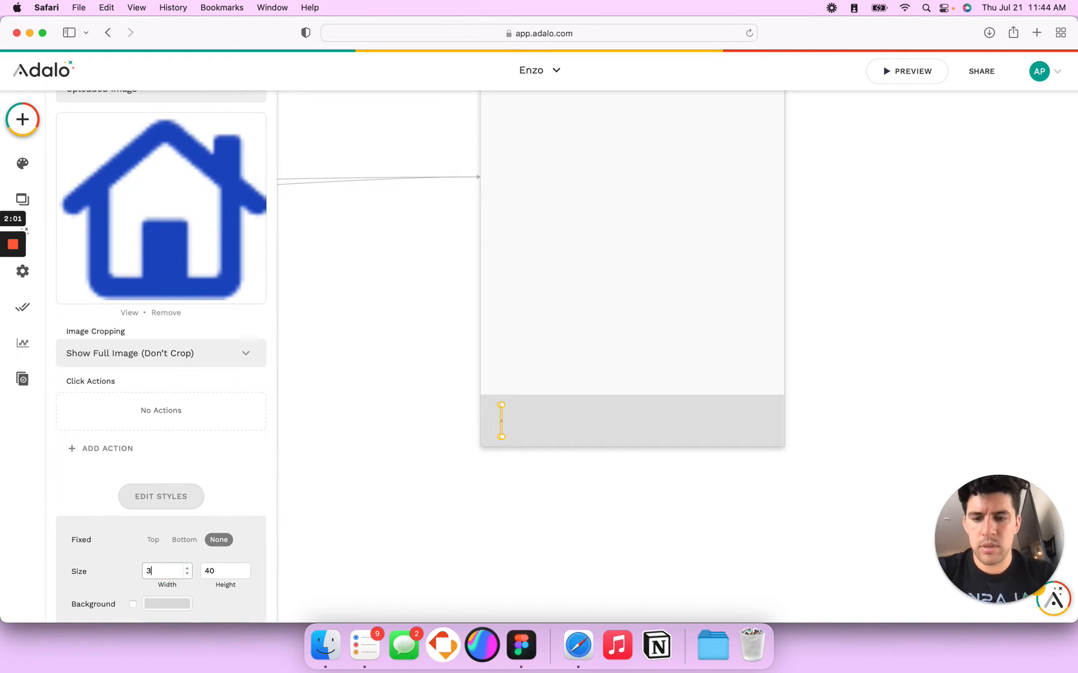
{"action": "left_click", "coordinate": [569, 479]}
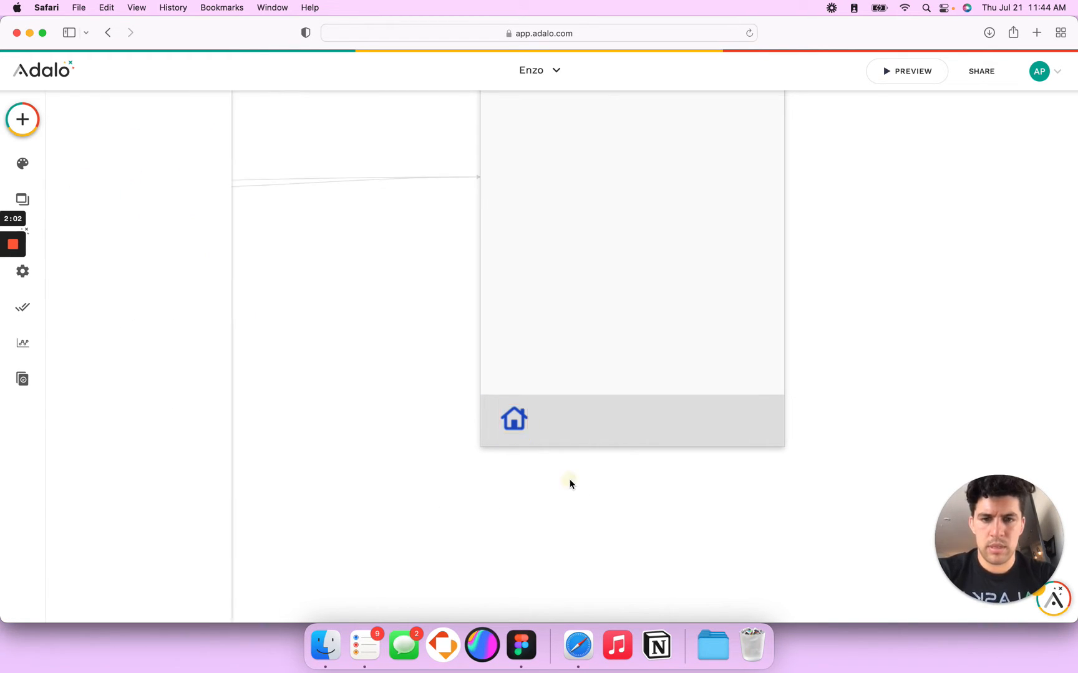
{"action": "left_click", "coordinate": [513, 418]}
Step: Resize the house icon to 28 × 28, correcting the mistyped 3428 width
{"action": "scroll", "coordinate": [162, 512], "scroll_direction": "down", "scroll_amount": 1}
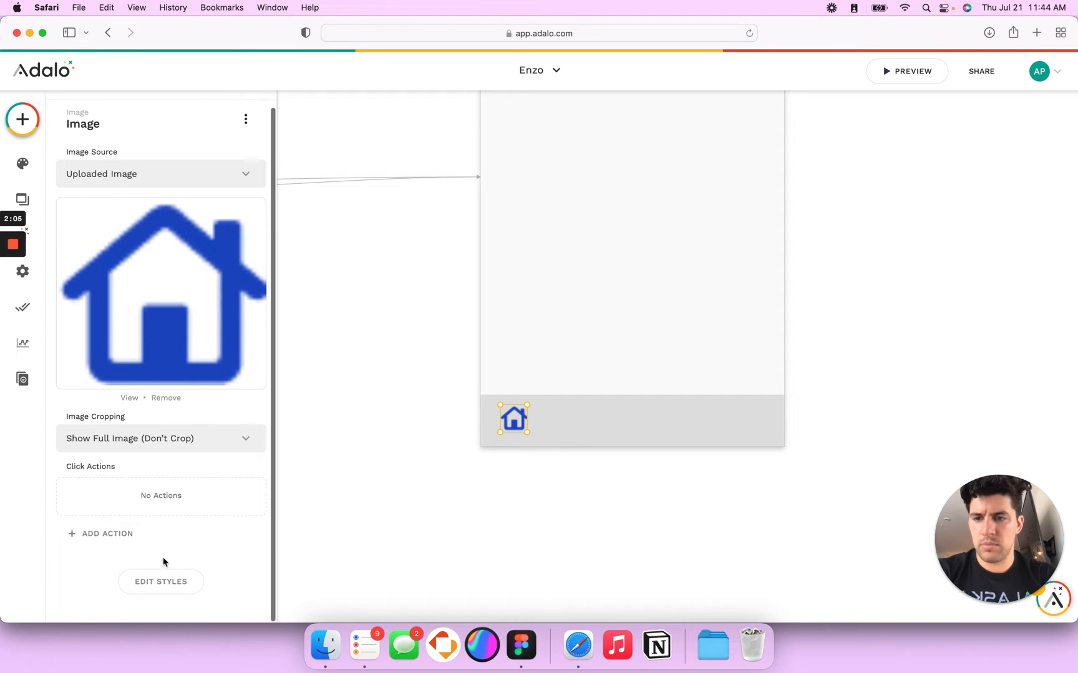
{"action": "left_click", "coordinate": [158, 578]}
{"action": "scroll", "coordinate": [164, 524], "scroll_direction": "down", "scroll_amount": 3}
{"action": "left_click", "coordinate": [157, 528]}
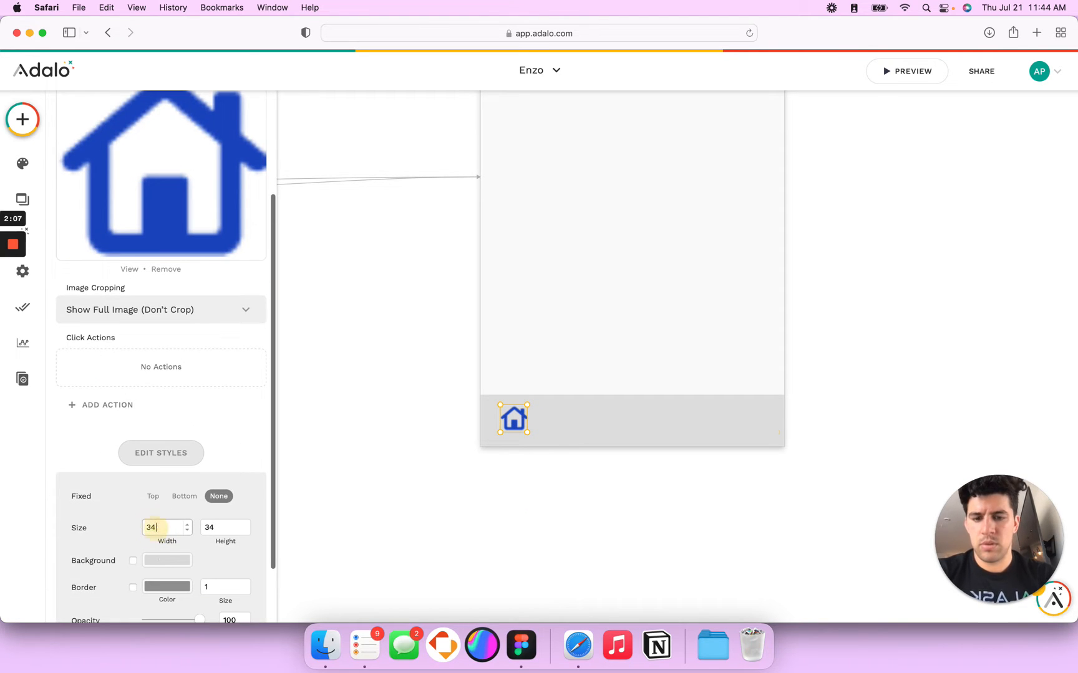
{"action": "type", "text": "28"}
{"action": "key", "text": "Tab"}
{"action": "type", "text": "28"}
{"action": "left_click", "coordinate": [156, 529]}
{"action": "type", "text": "28"}
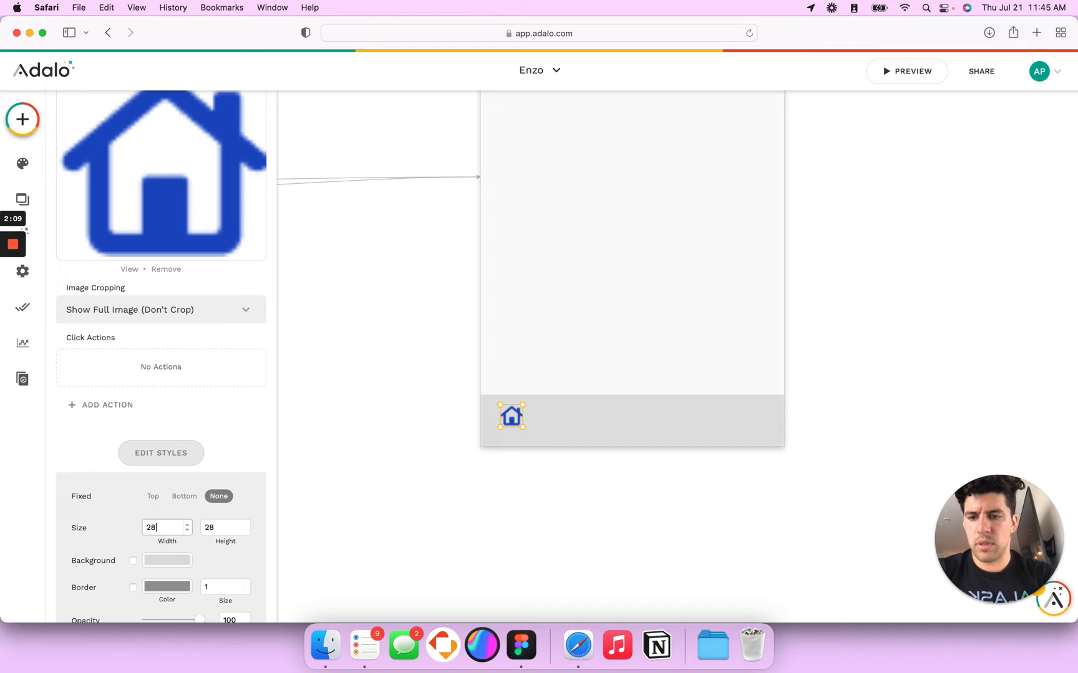
{"action": "left_click", "coordinate": [611, 399]}
{"action": "left_click", "coordinate": [519, 414]}
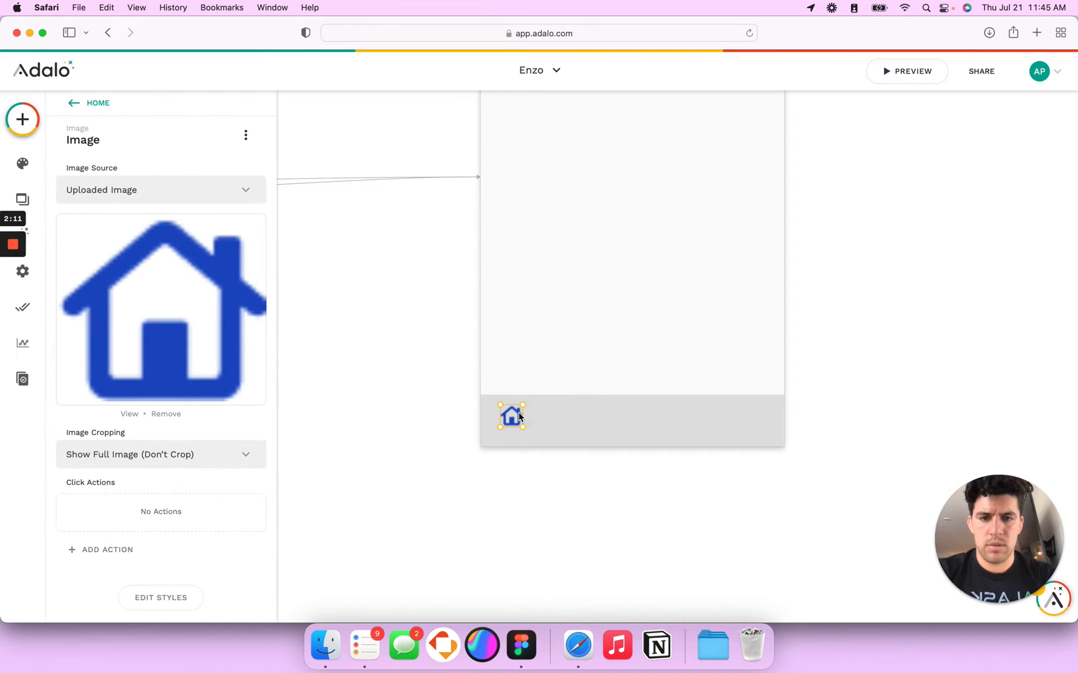
Step: Change the bottom bar rectangle's background from grey to white behind the house icon
{"action": "left_click", "coordinate": [568, 412]}
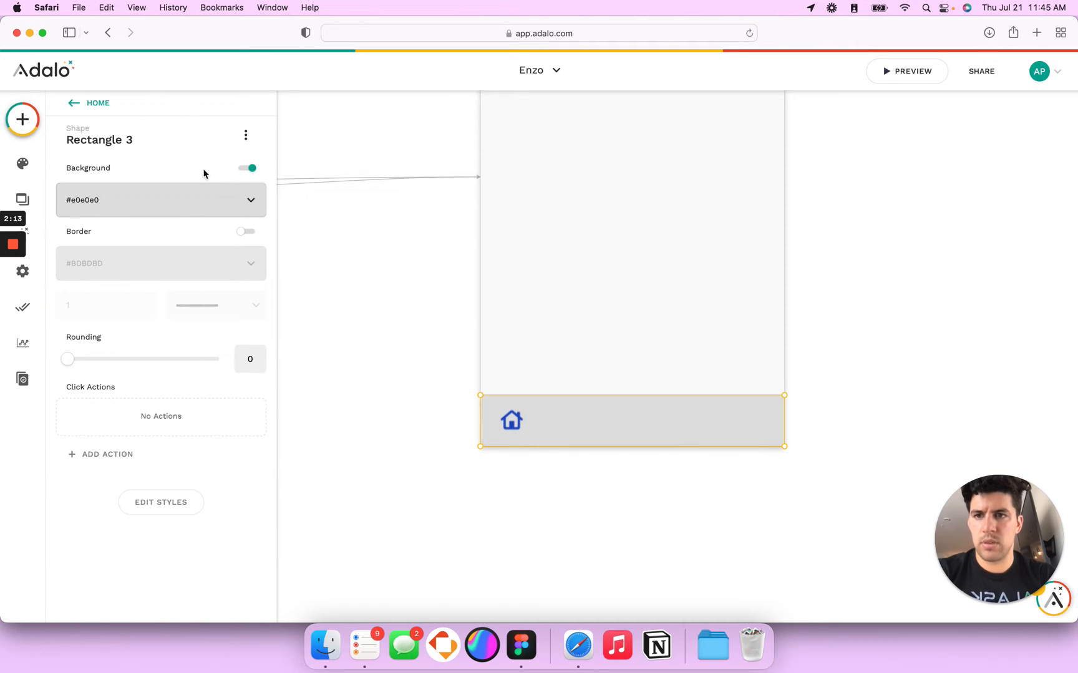
{"action": "left_click", "coordinate": [238, 205]}
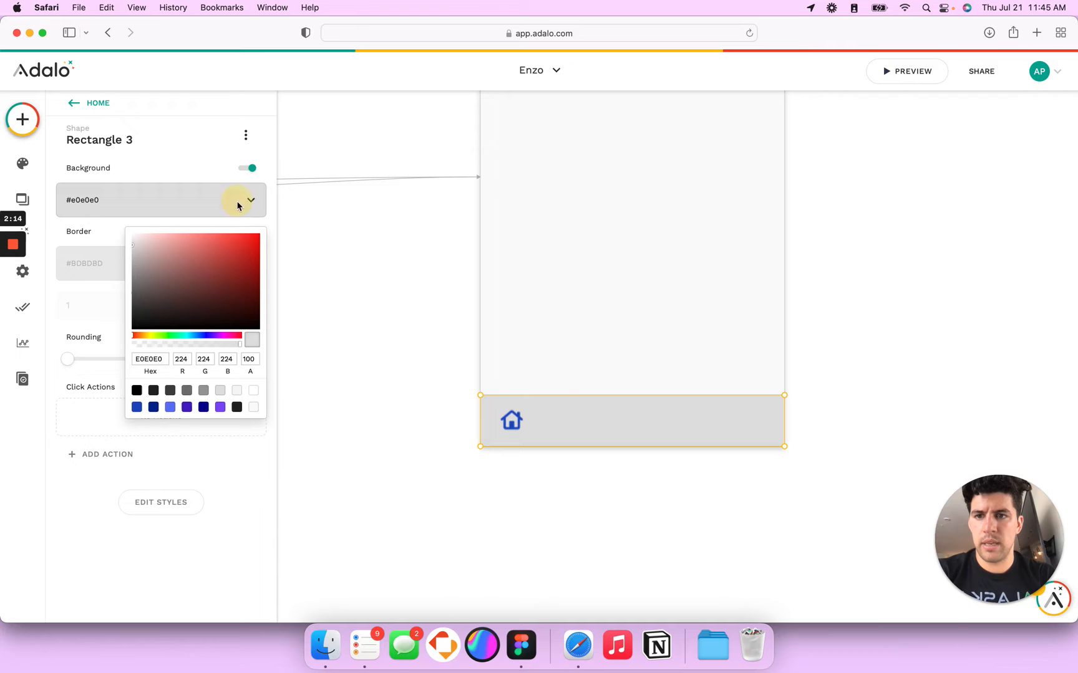
{"action": "left_click", "coordinate": [253, 394]}
{"action": "left_click", "coordinate": [535, 450]}
{"action": "left_click", "coordinate": [511, 419]}
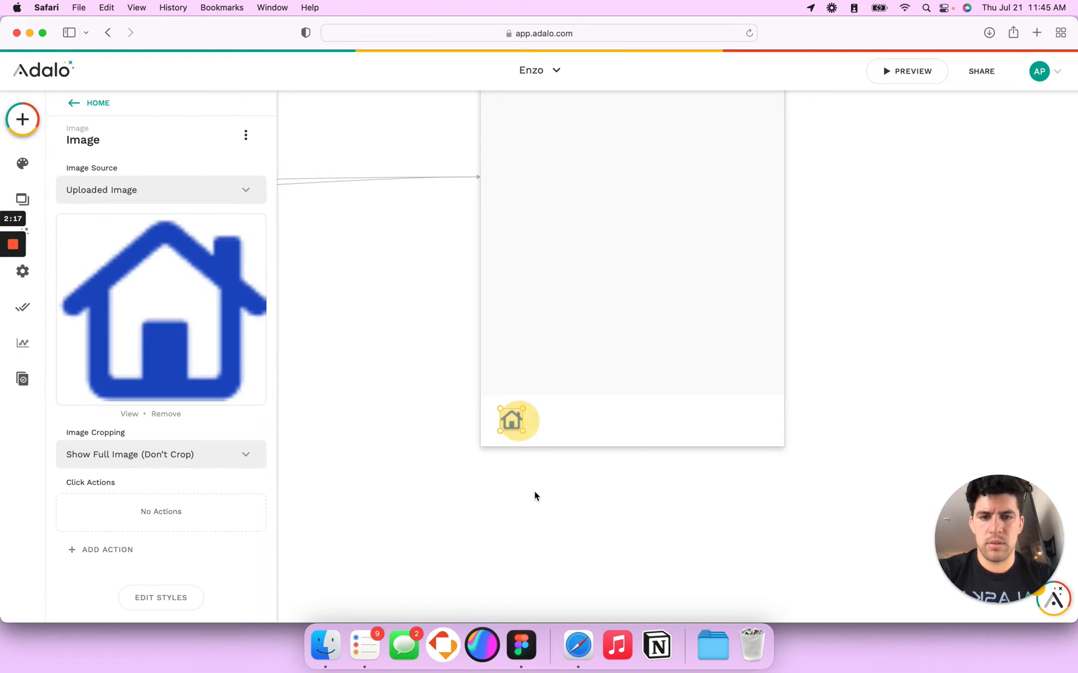
{"action": "left_click", "coordinate": [541, 515]}
{"action": "scroll", "coordinate": [541, 514], "scroll_direction": "down", "scroll_amount": 5}
{"action": "scroll", "coordinate": [542, 514], "scroll_direction": "up", "scroll_amount": 4}
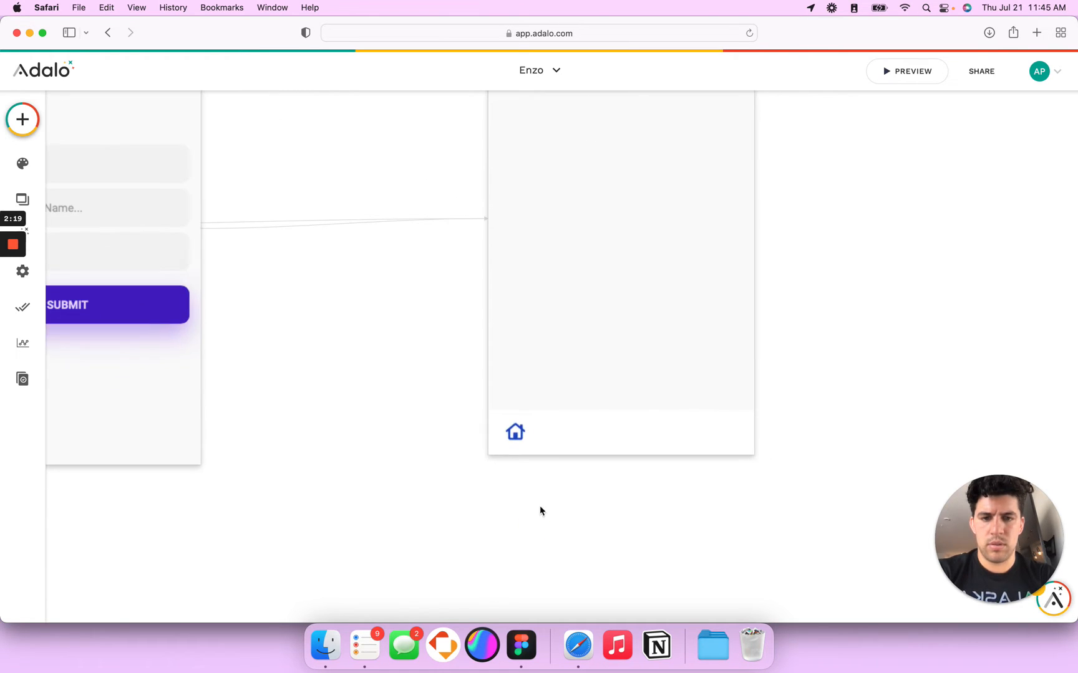
{"action": "left_click", "coordinate": [515, 432]}
{"action": "scroll", "coordinate": [516, 434], "scroll_direction": "up", "scroll_amount": 2}
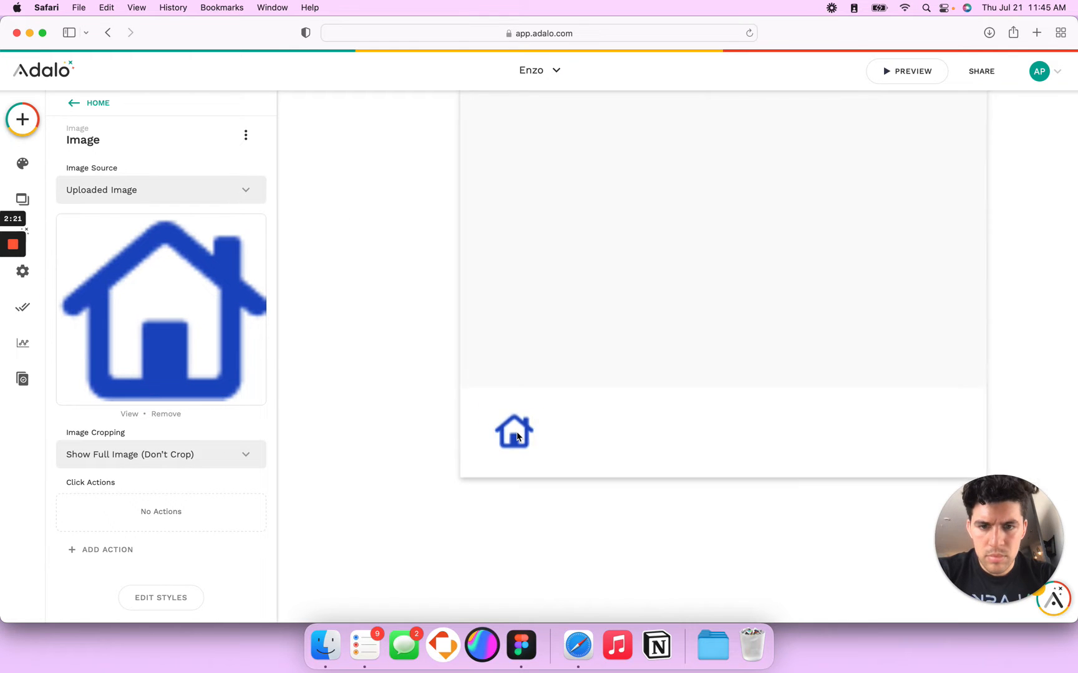
Step: In Figma, paste the six icon layers and select the blue house, plus and gear icons
{"action": "key", "text": "super+Tab"}
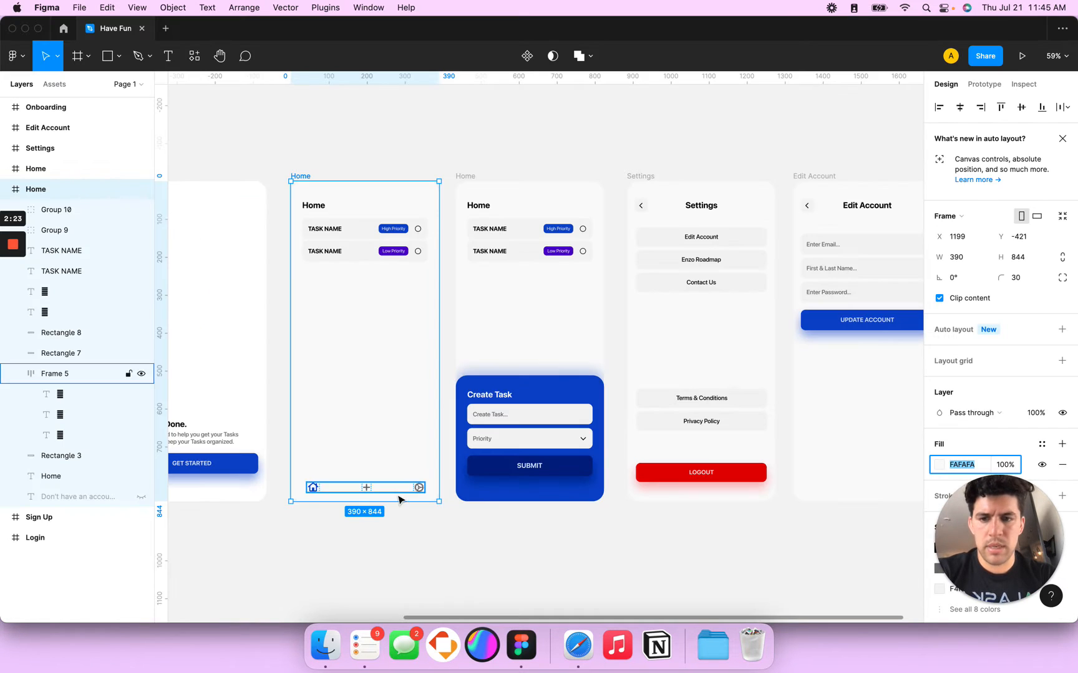
{"action": "scroll", "coordinate": [399, 508], "scroll_direction": "down", "scroll_amount": 3}
{"action": "scroll", "coordinate": [399, 506], "scroll_direction": "down", "scroll_amount": 1}
{"action": "key", "text": "super+v"}
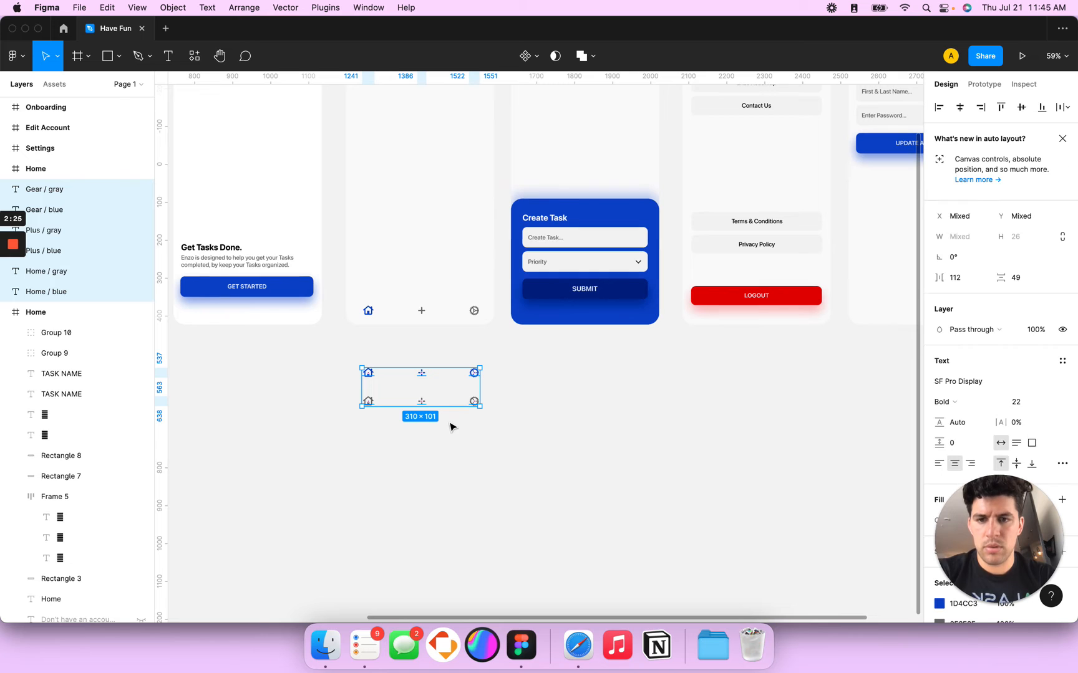
{"action": "left_click", "coordinate": [359, 340]}
{"action": "scroll", "coordinate": [337, 412], "scroll_direction": "up", "scroll_amount": 5}
{"action": "left_click", "coordinate": [420, 320]}
{"action": "left_click", "coordinate": [561, 318], "text": "shift"}
{"action": "left_click", "coordinate": [692, 323], "text": "shift"}
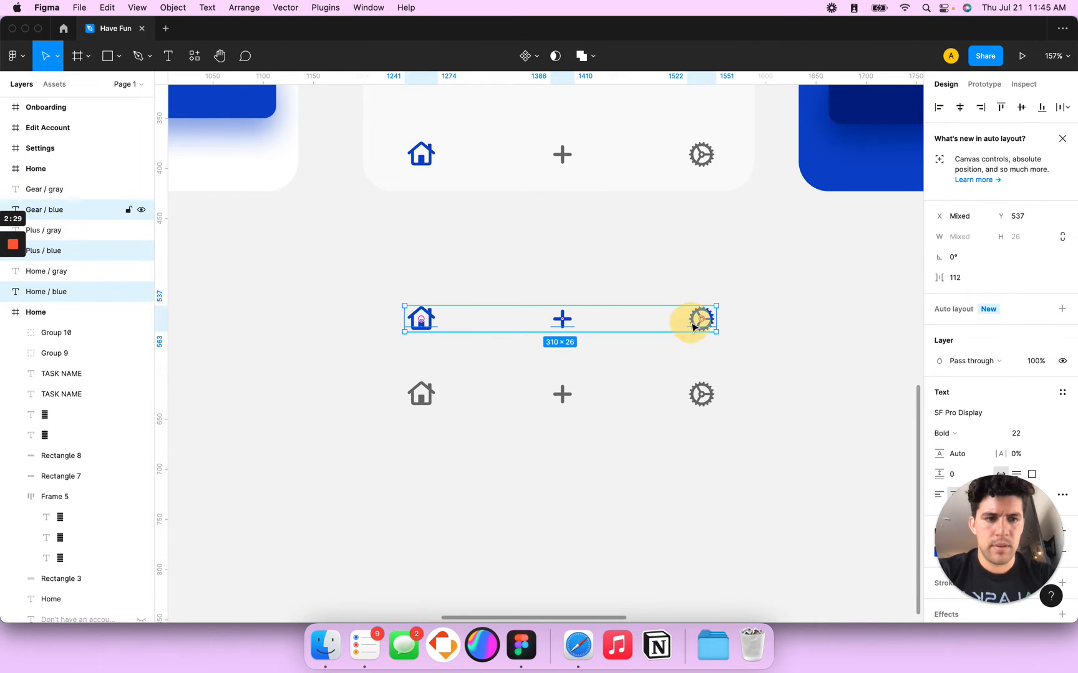
Step: Export the three blue icons as 1x JPG files into Downloads
{"action": "scroll", "coordinate": [972, 539], "scroll_direction": "down", "scroll_amount": 3}
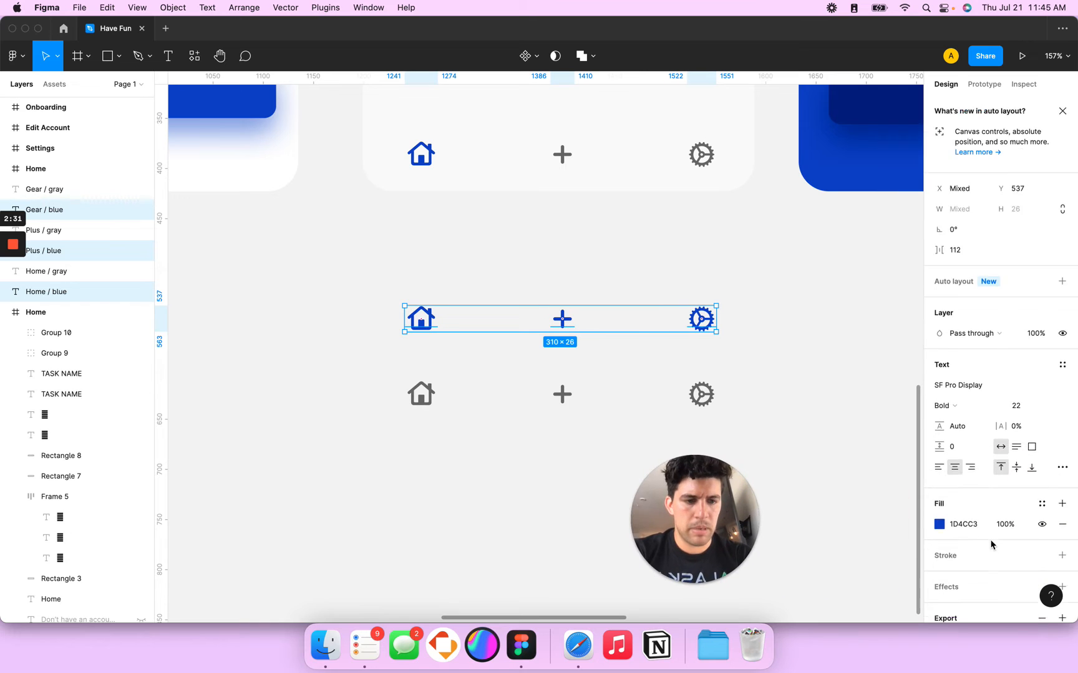
{"action": "left_click", "coordinate": [954, 546]}
{"action": "left_click", "coordinate": [954, 547]}
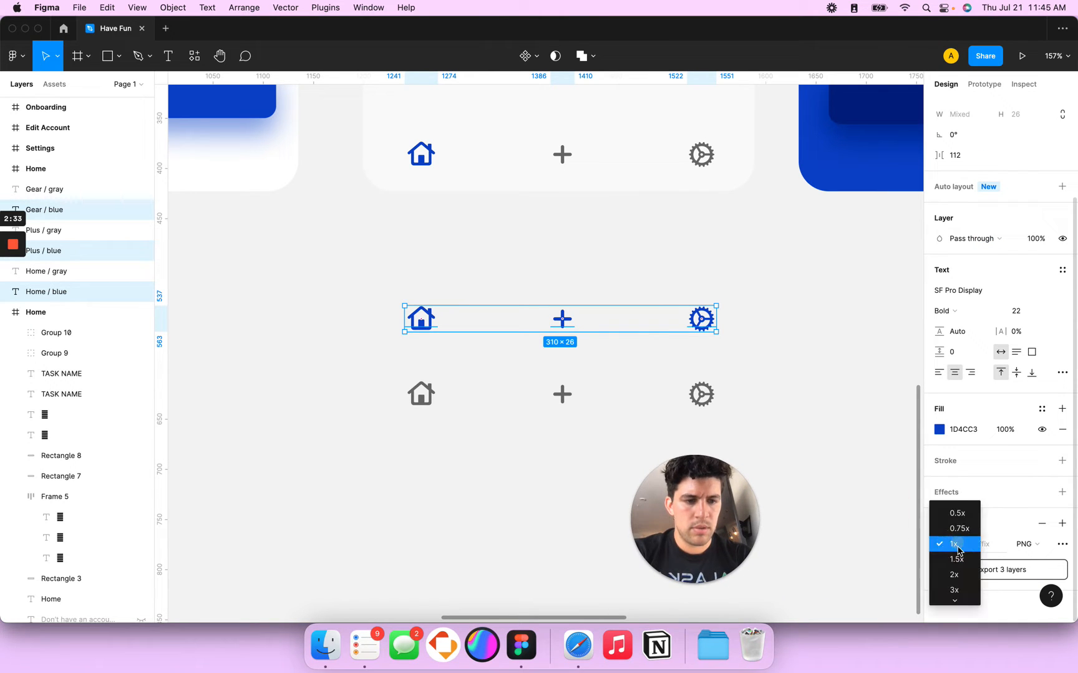
{"action": "left_click", "coordinate": [1026, 545]}
{"action": "left_click", "coordinate": [1029, 560]}
{"action": "left_click", "coordinate": [969, 571]}
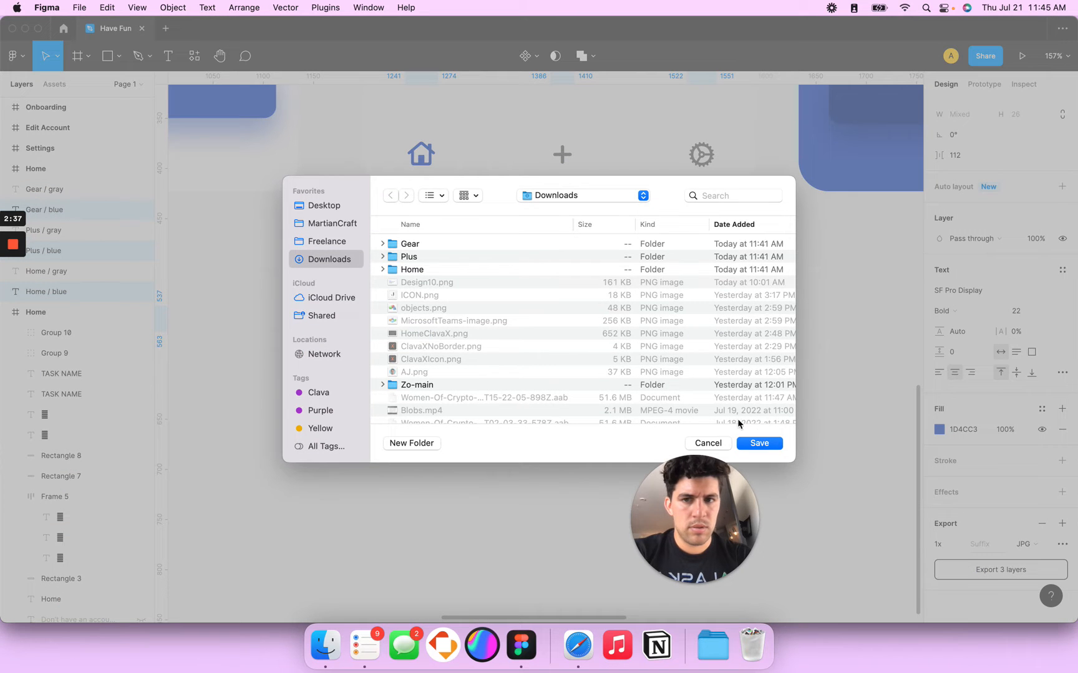
{"action": "left_click", "coordinate": [778, 446]}
Step: Replace the Adalo house image with Home/blue.jpg, then return to Figma
{"action": "key", "text": "super+Tab"}
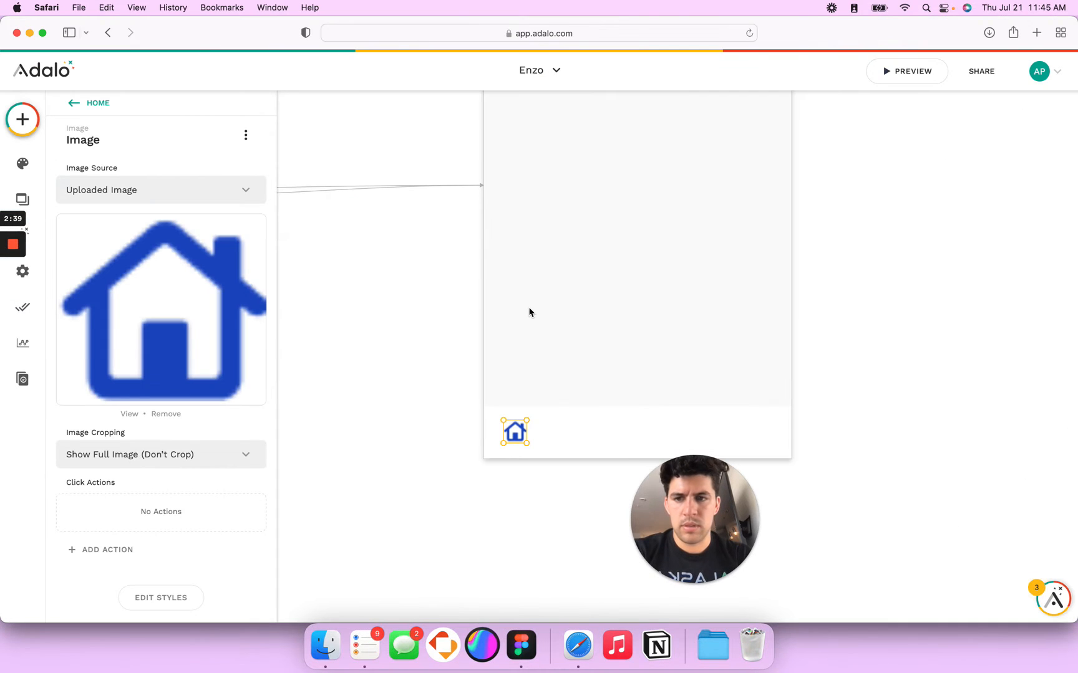
{"action": "left_click", "coordinate": [135, 323]}
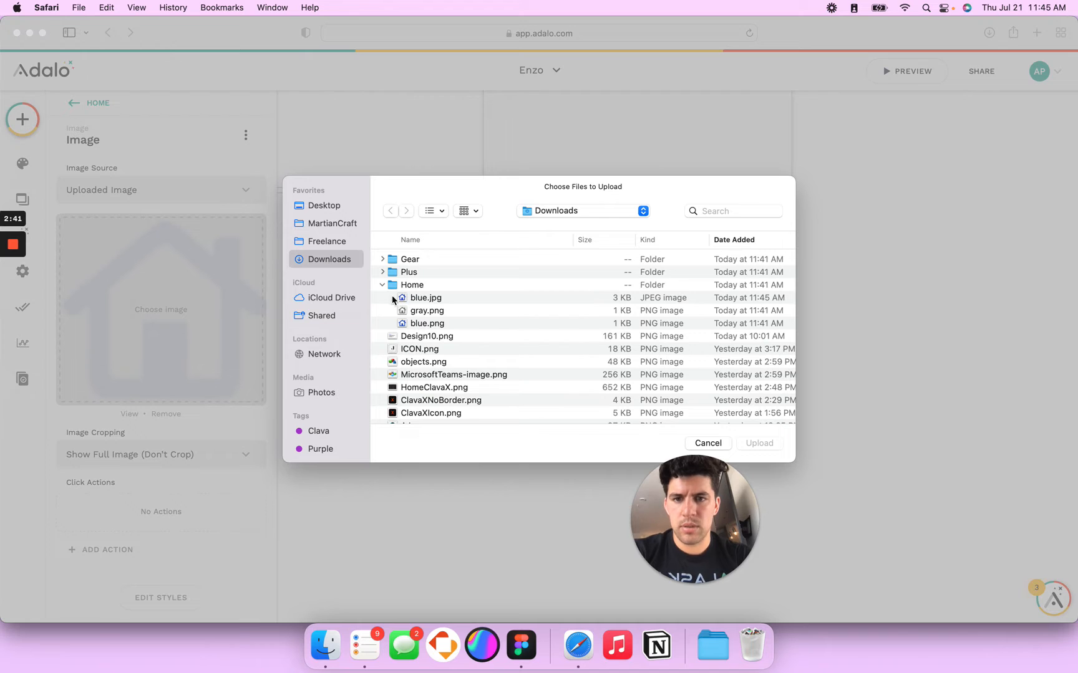
{"action": "double_click", "coordinate": [412, 298]}
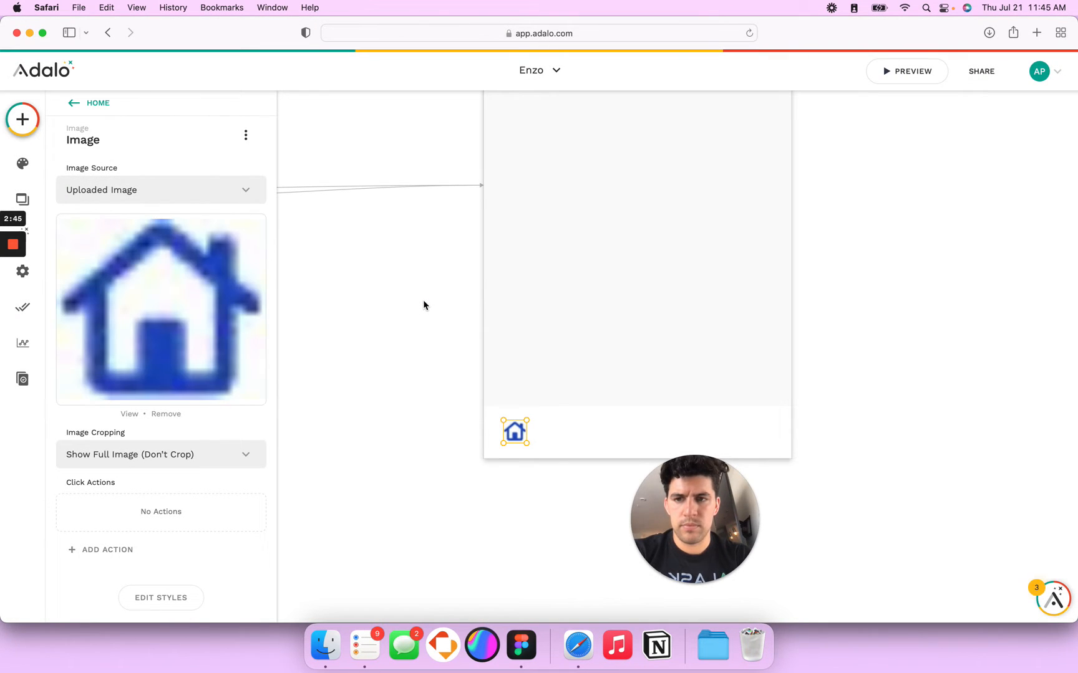
{"action": "key", "text": "super+Tab"}
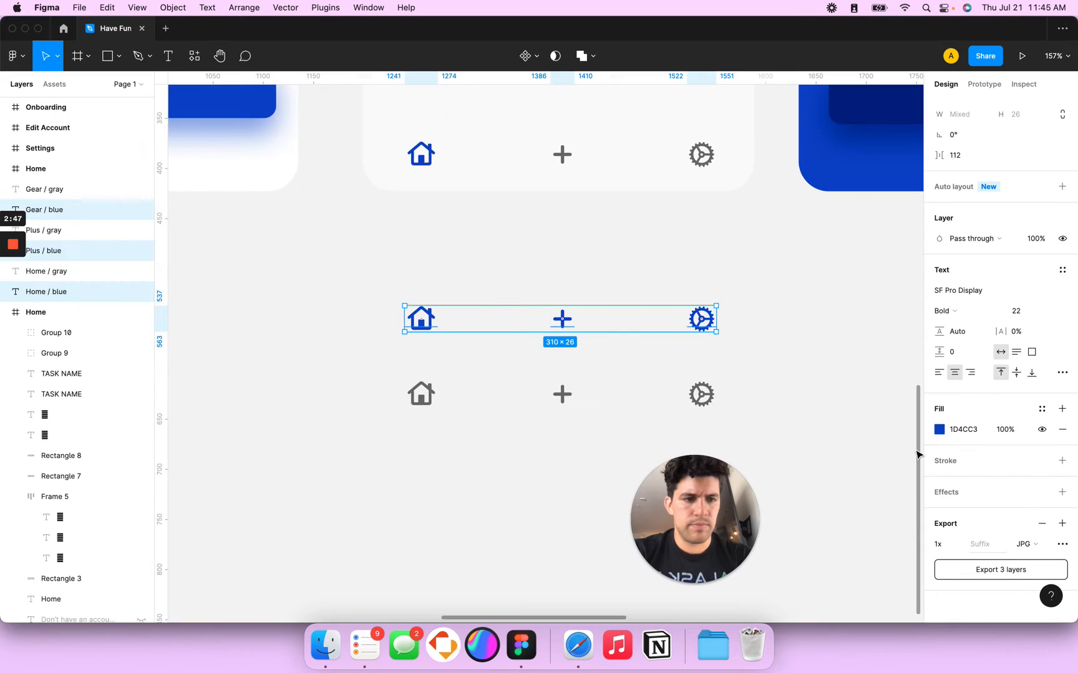
Step: Re-export the blue icons at 3x as PNG into Downloads, overwriting the earlier files
{"action": "left_click", "coordinate": [956, 544]}
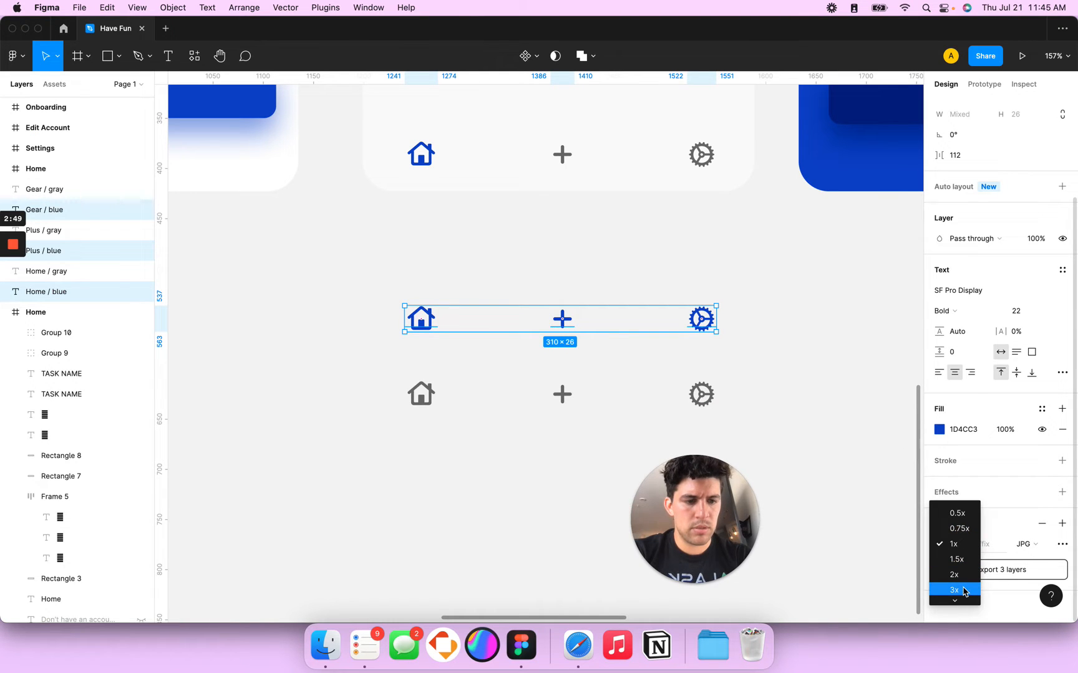
{"action": "left_click", "coordinate": [955, 590]}
{"action": "left_click", "coordinate": [1026, 544]}
{"action": "left_click", "coordinate": [1032, 530]}
{"action": "left_click", "coordinate": [976, 570]}
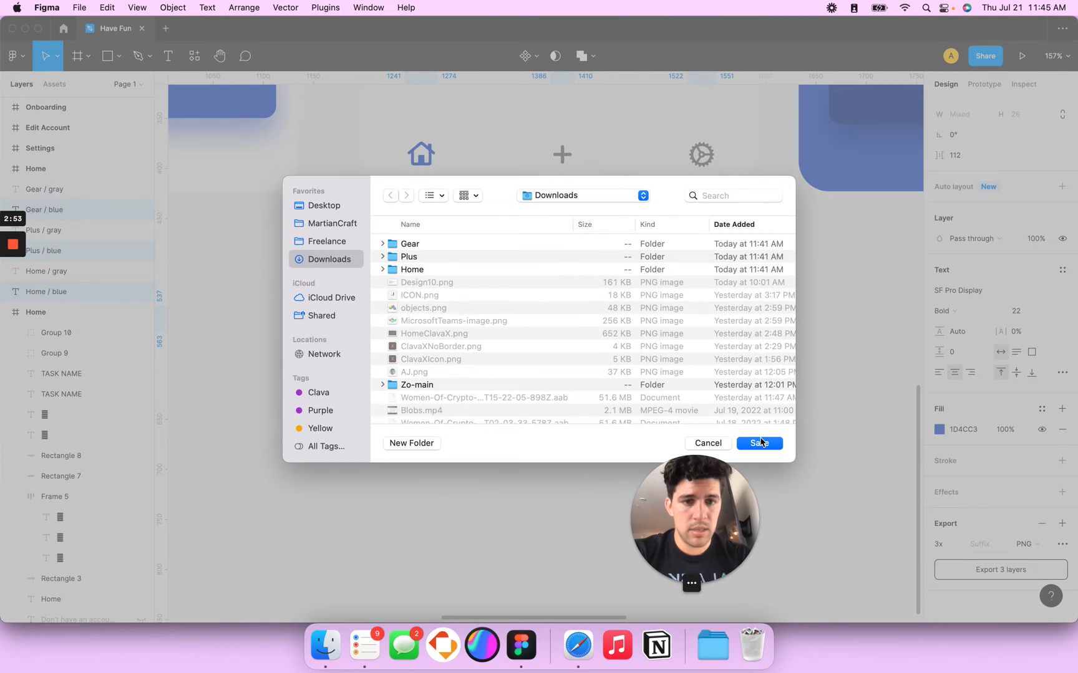
{"action": "left_click", "coordinate": [759, 442]}
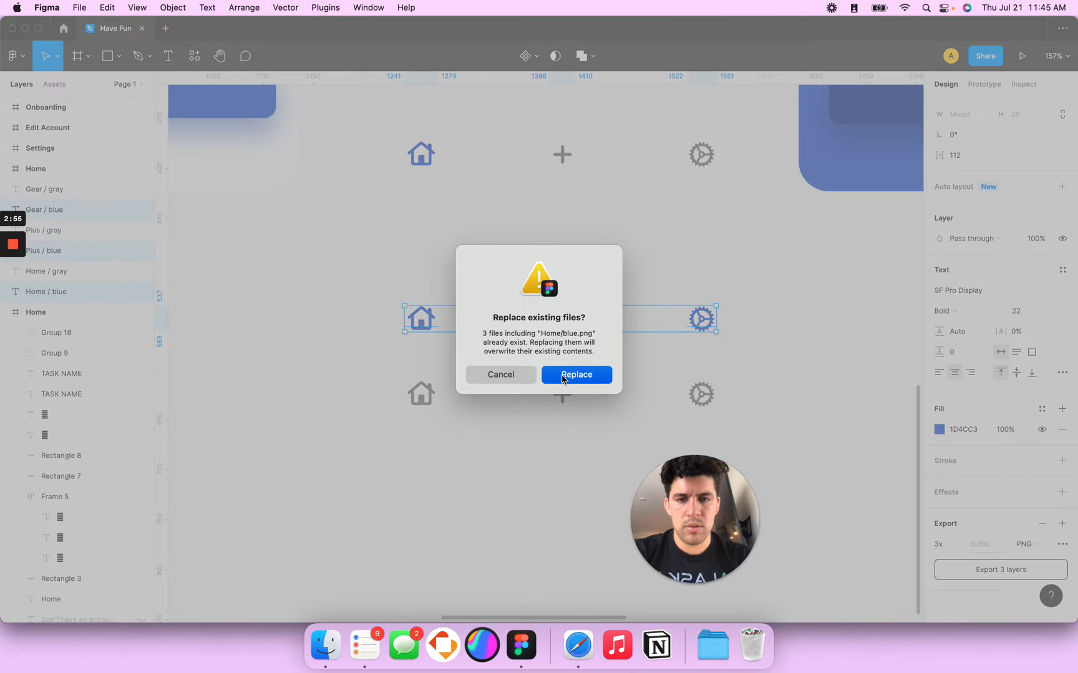
{"action": "left_click", "coordinate": [565, 376]}
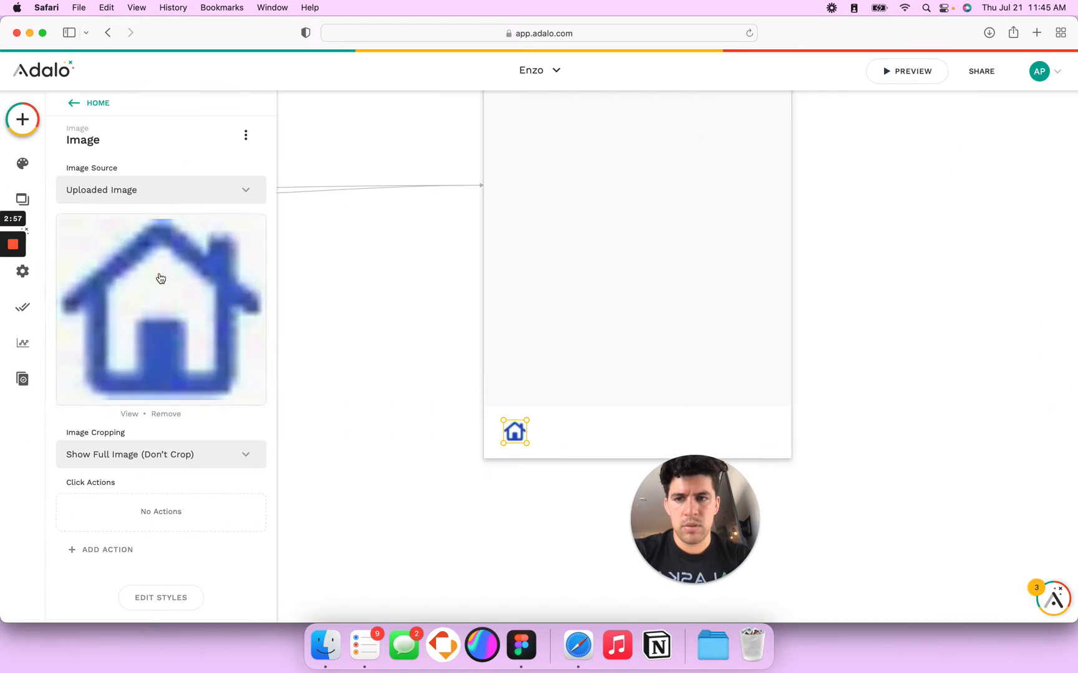
Step: Upload Downloads > Home > blue.png into the bottom bar image
{"action": "left_click", "coordinate": [176, 311]}
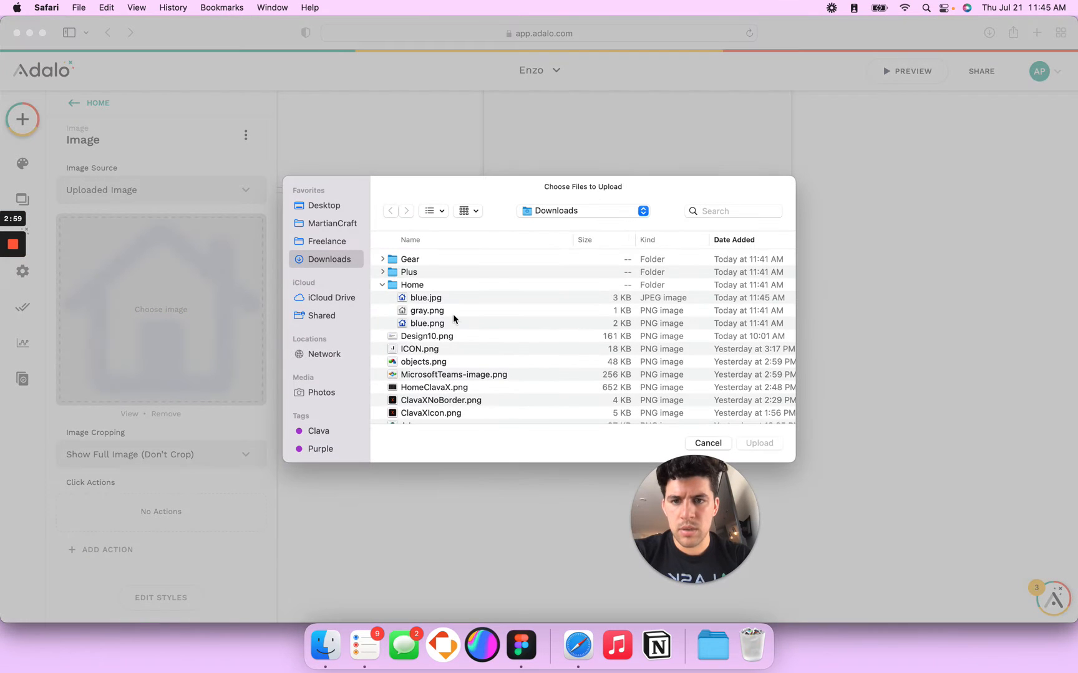
{"action": "left_click", "coordinate": [437, 325]}
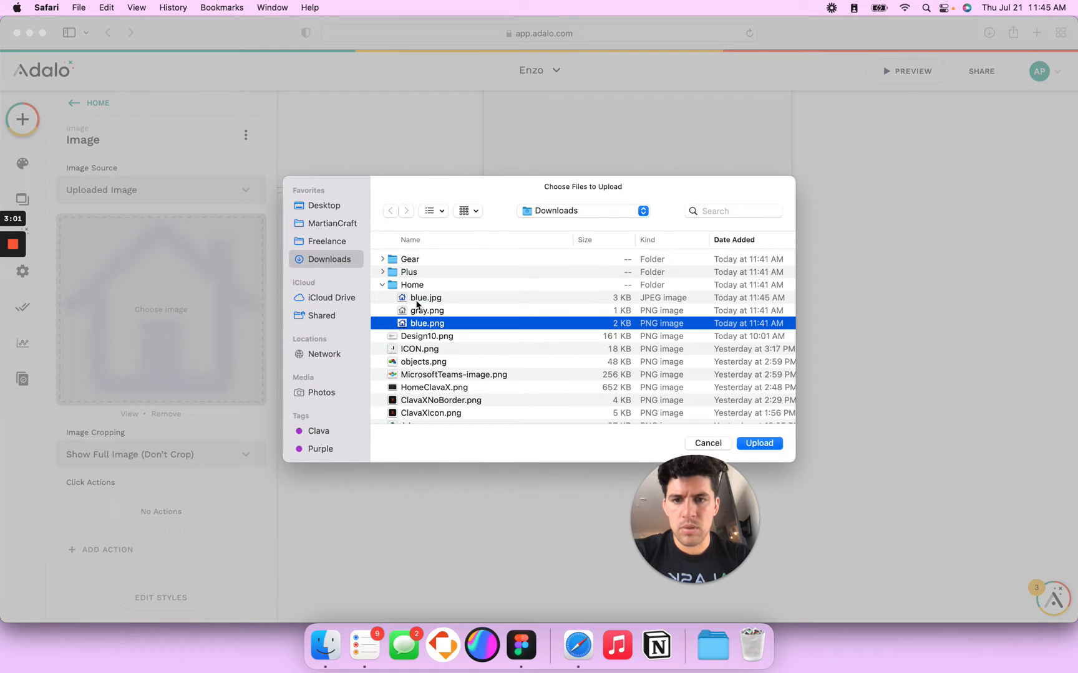
{"action": "left_click", "coordinate": [382, 272]}
{"action": "left_click", "coordinate": [383, 272]}
{"action": "left_click", "coordinate": [760, 444]}
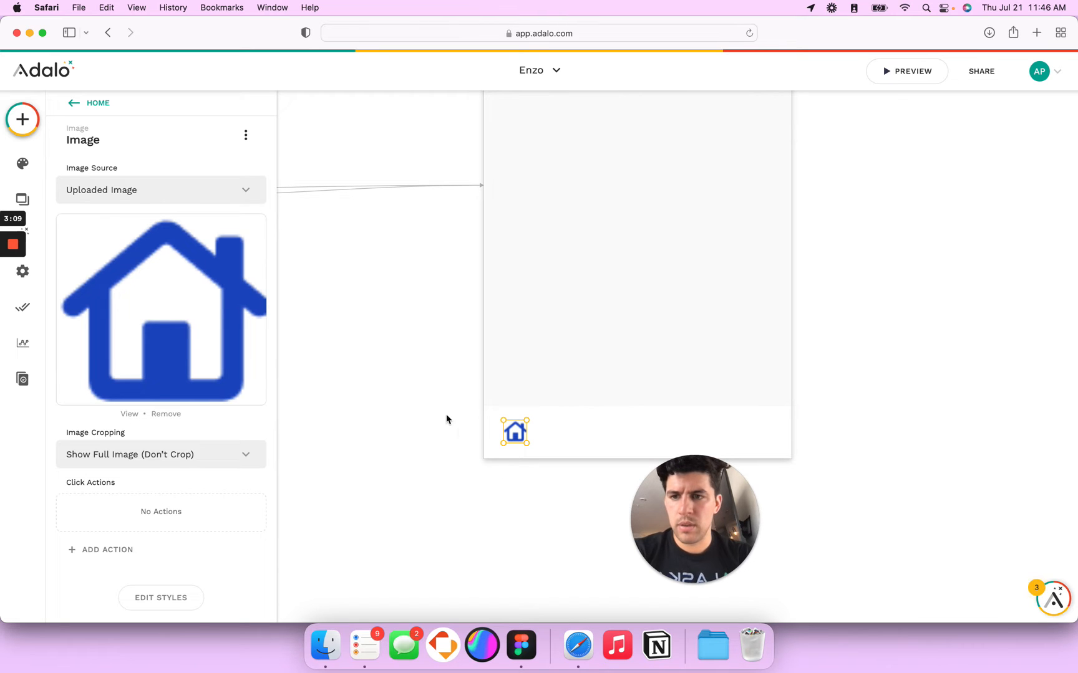
Step: Shrink the home image to icon size, trying and undoing a Crop to Fill change
{"action": "left_click", "coordinate": [378, 414]}
{"action": "scroll", "coordinate": [378, 414], "scroll_direction": "right", "scroll_amount": 1}
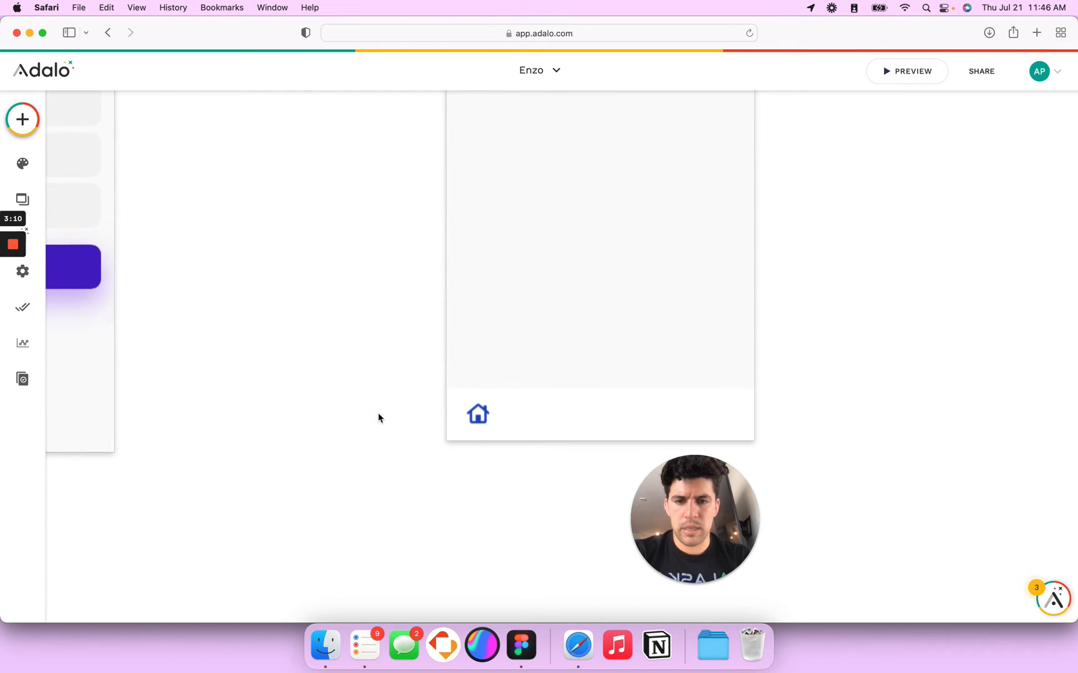
{"action": "left_click", "coordinate": [482, 414]}
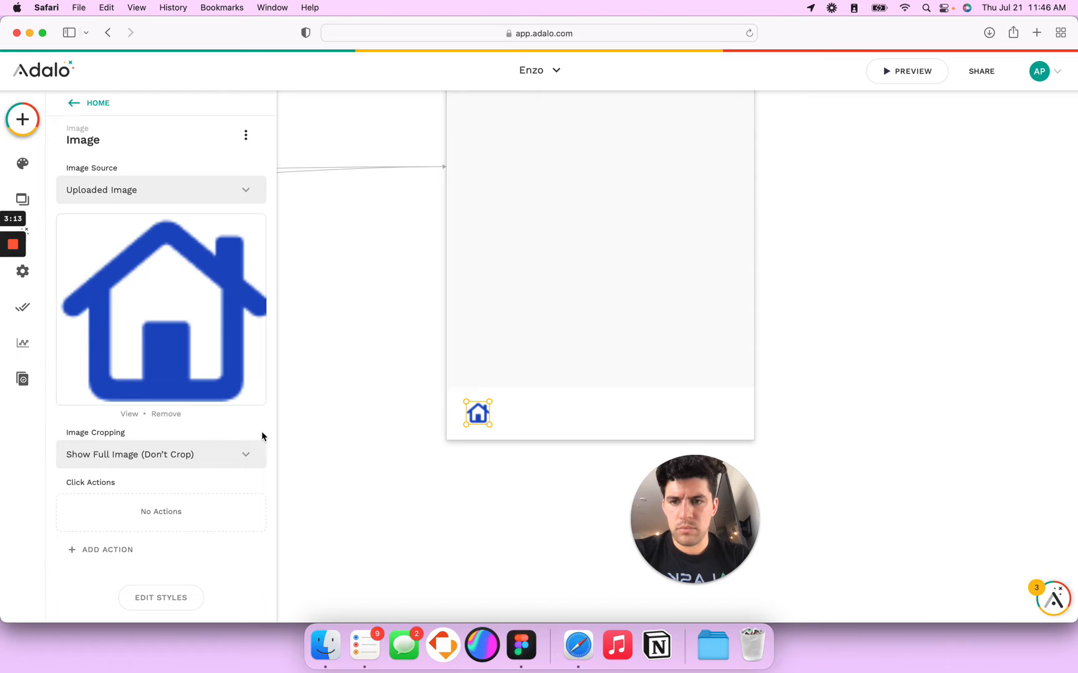
{"action": "mouse_move", "coordinate": [491, 404]}
{"action": "left_mouse_down"}
{"action": "mouse_move", "coordinate": [485, 422]}
{"action": "mouse_move", "coordinate": [497, 404]}
{"action": "left_mouse_up"}
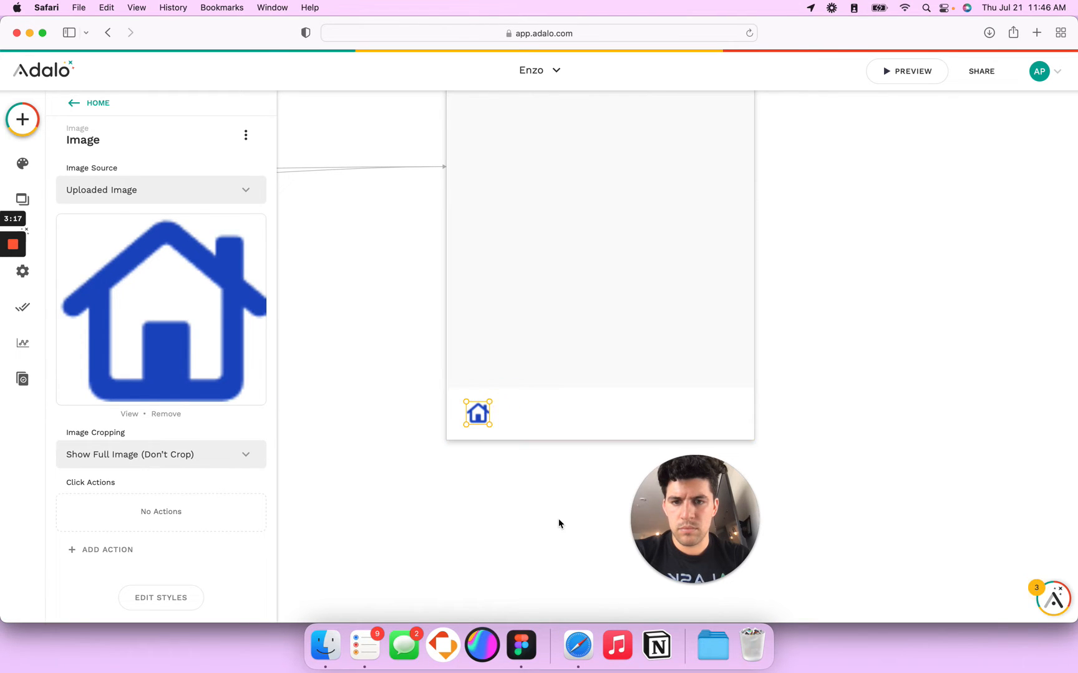
{"action": "left_click", "coordinate": [177, 460]}
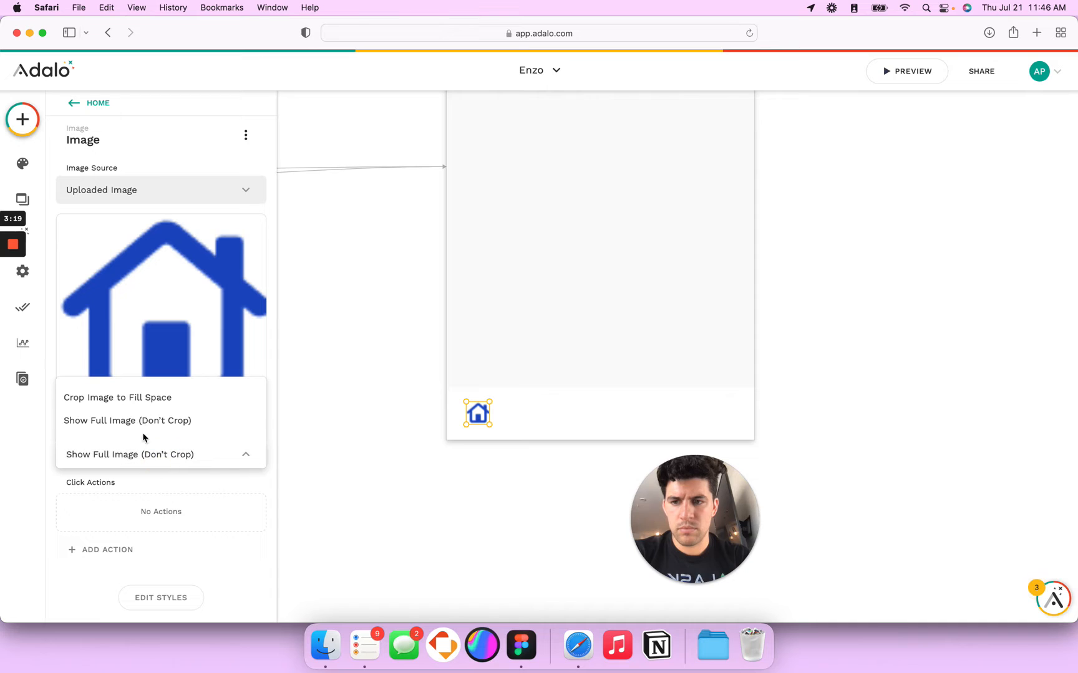
{"action": "left_click", "coordinate": [143, 407]}
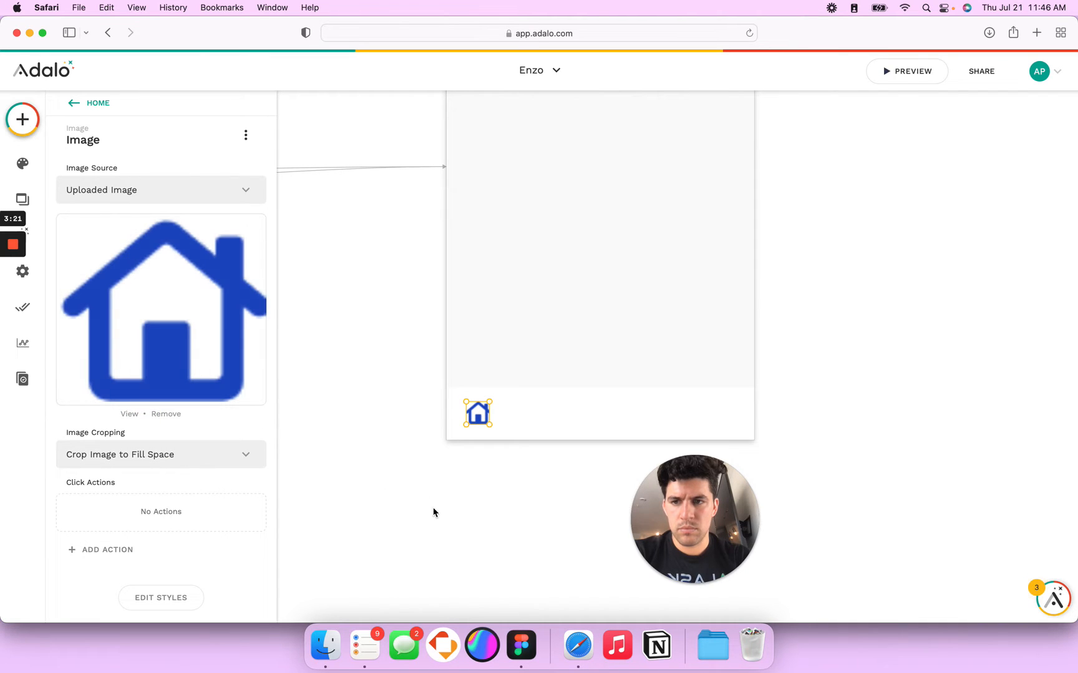
{"action": "left_click_drag", "start_coordinate": [489, 417], "coordinate": [496, 417]}
{"action": "key", "text": "super+z"}
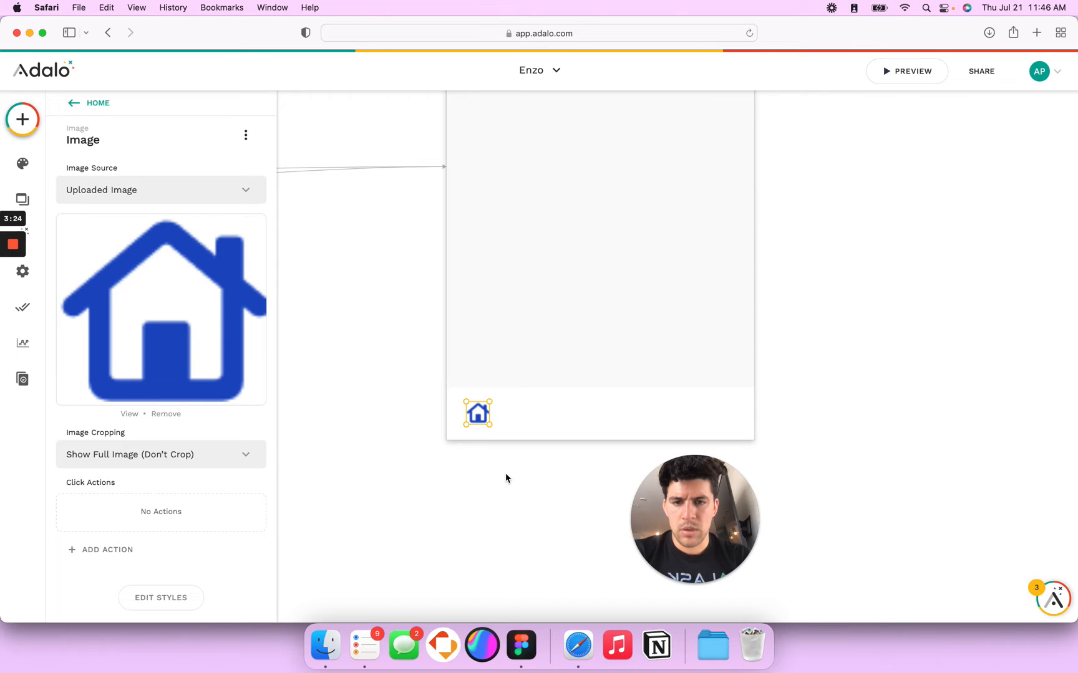
Step: Duplicate the home icon to the middle and right end of the bottom bar
{"action": "left_click", "coordinate": [526, 411]}
{"action": "left_click", "coordinate": [469, 418]}
{"action": "left_click_drag", "start_coordinate": [479, 418], "coordinate": [729, 408]}
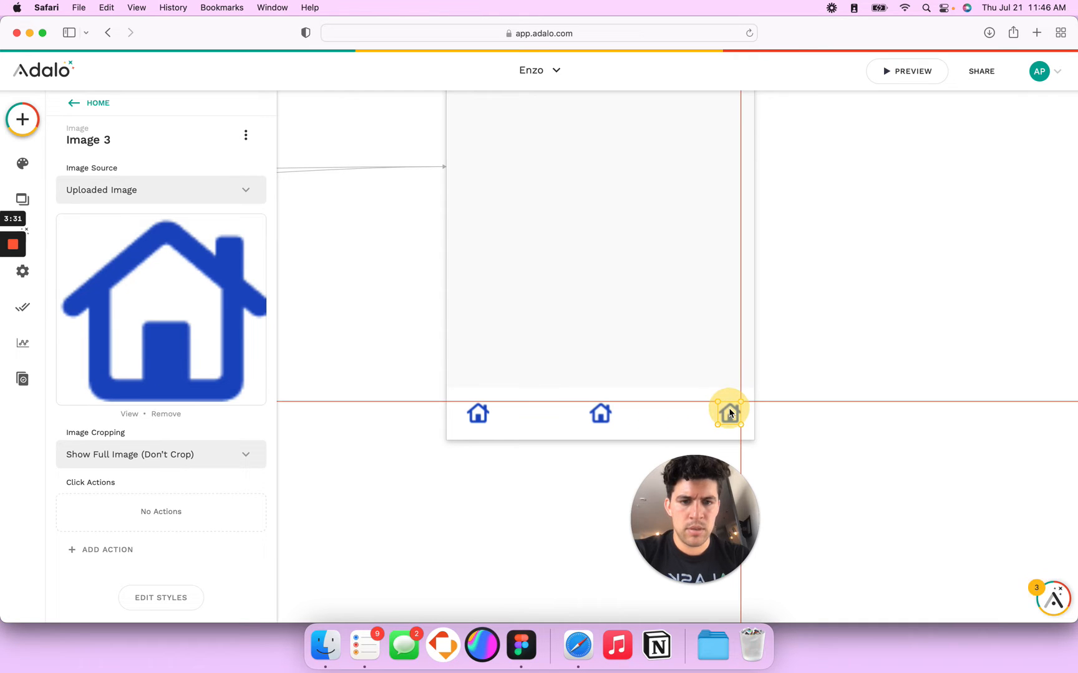
Step: Drag and Shift+Right nudge the three home icons into even spacing across the bottom bar
{"action": "left_click_drag", "start_coordinate": [730, 413], "coordinate": [735, 414]}
{"action": "left_click", "coordinate": [476, 417], "text": "shift"}
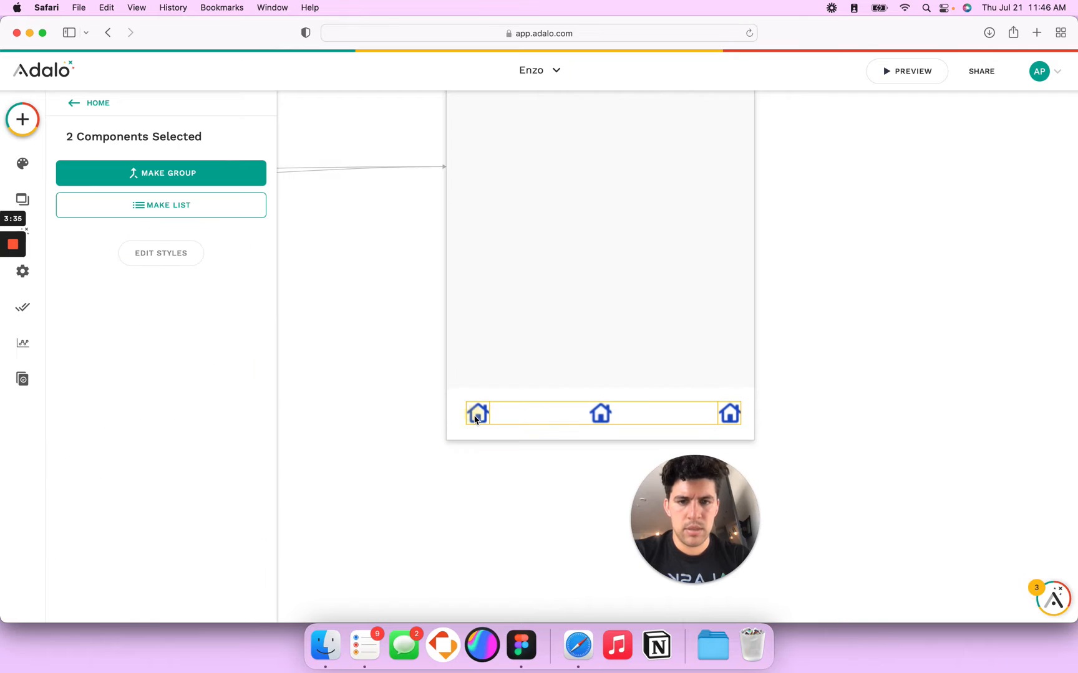
{"action": "left_click", "coordinate": [472, 456]}
{"action": "left_click", "coordinate": [479, 409]}
{"action": "left_click_drag", "start_coordinate": [485, 419], "coordinate": [607, 419]}
{"action": "left_click", "coordinate": [734, 414]}
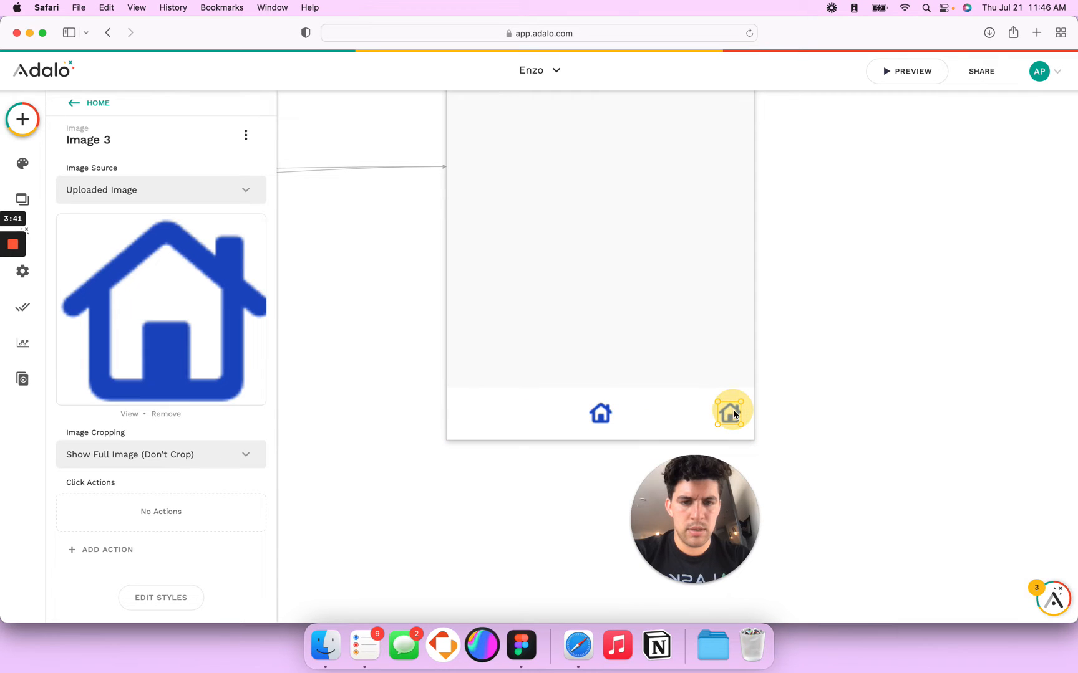
{"action": "left_click", "coordinate": [601, 416]}
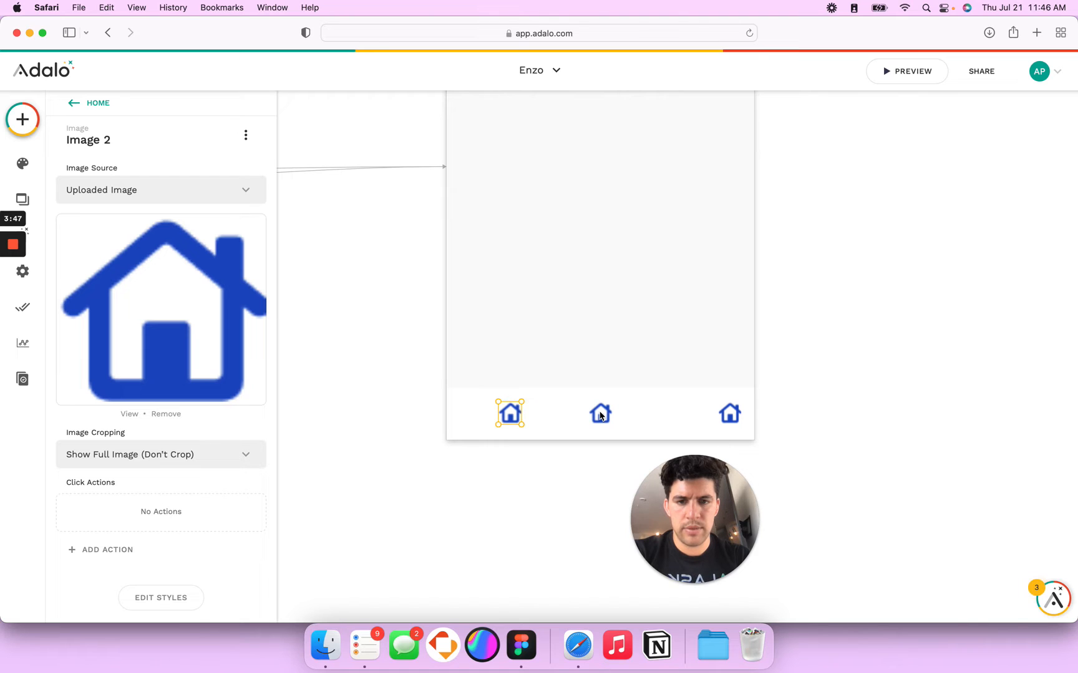
{"action": "left_click", "coordinate": [731, 417]}
{"action": "left_click_drag", "start_coordinate": [734, 418], "coordinate": [608, 417]}
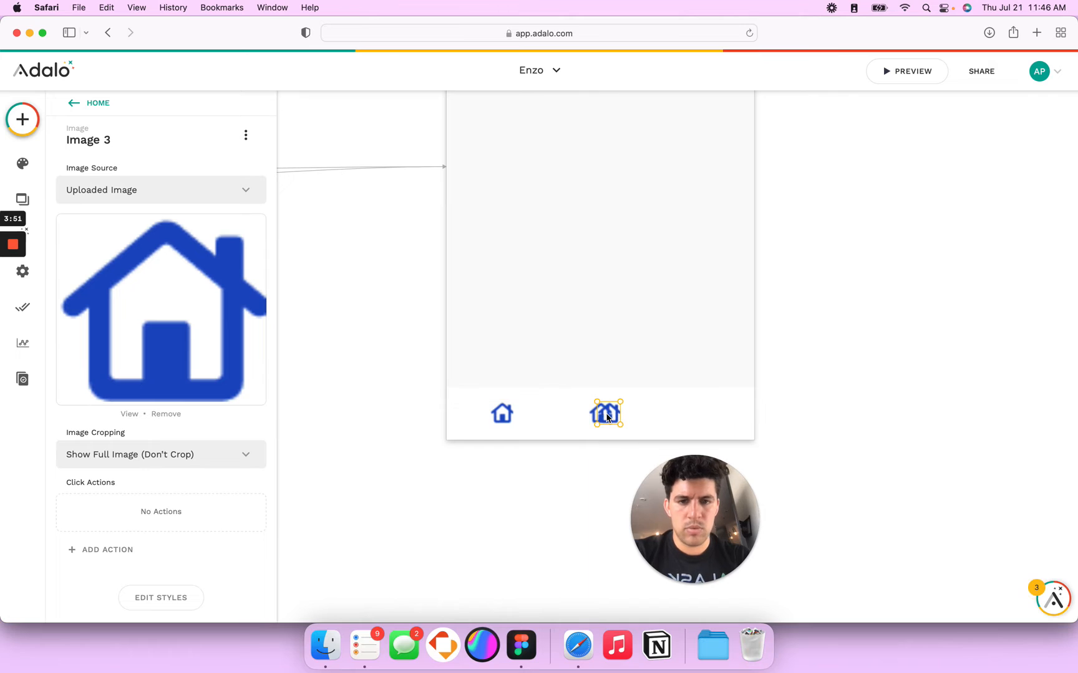
{"action": "key", "text": "shift+Right"}
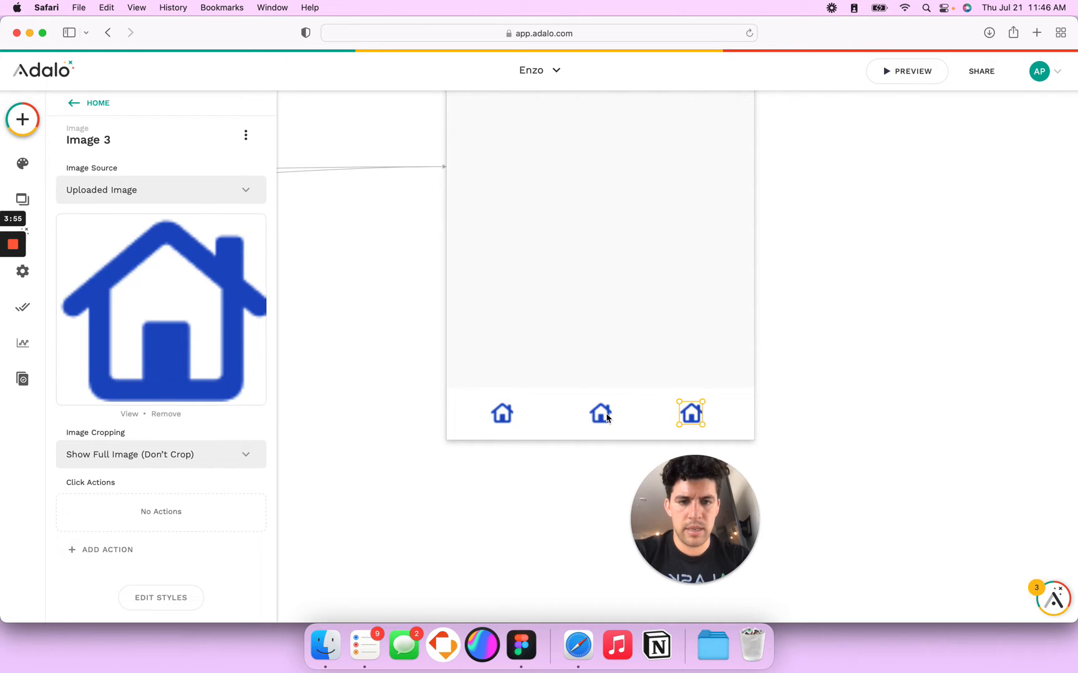
{"action": "left_click", "coordinate": [605, 416]}
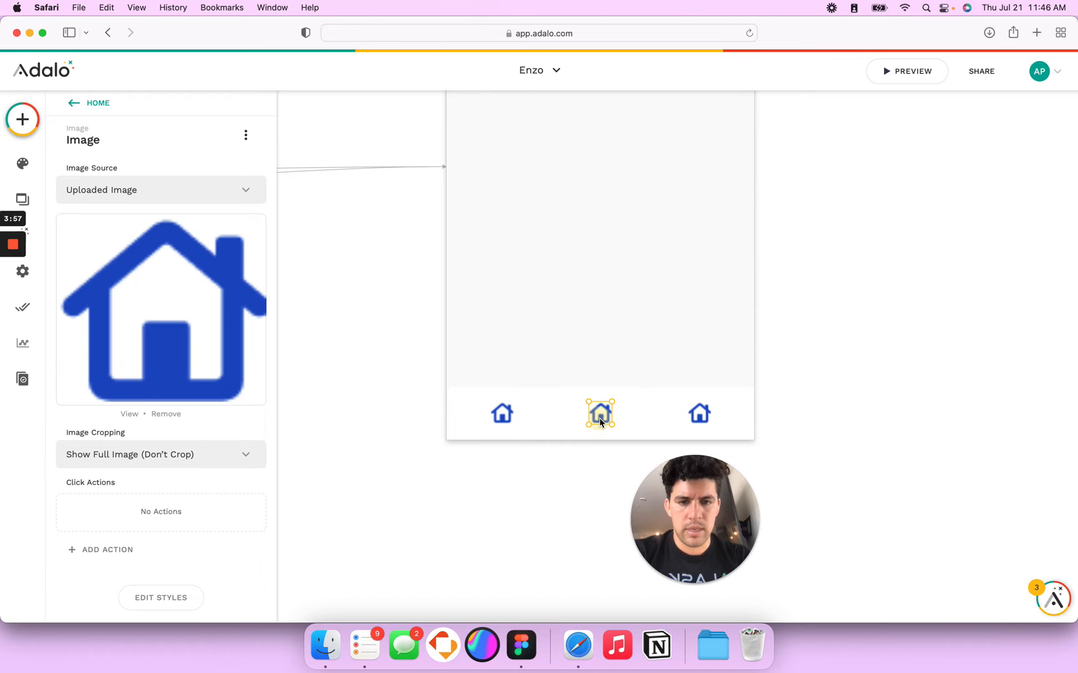
{"action": "left_click", "coordinate": [154, 315]}
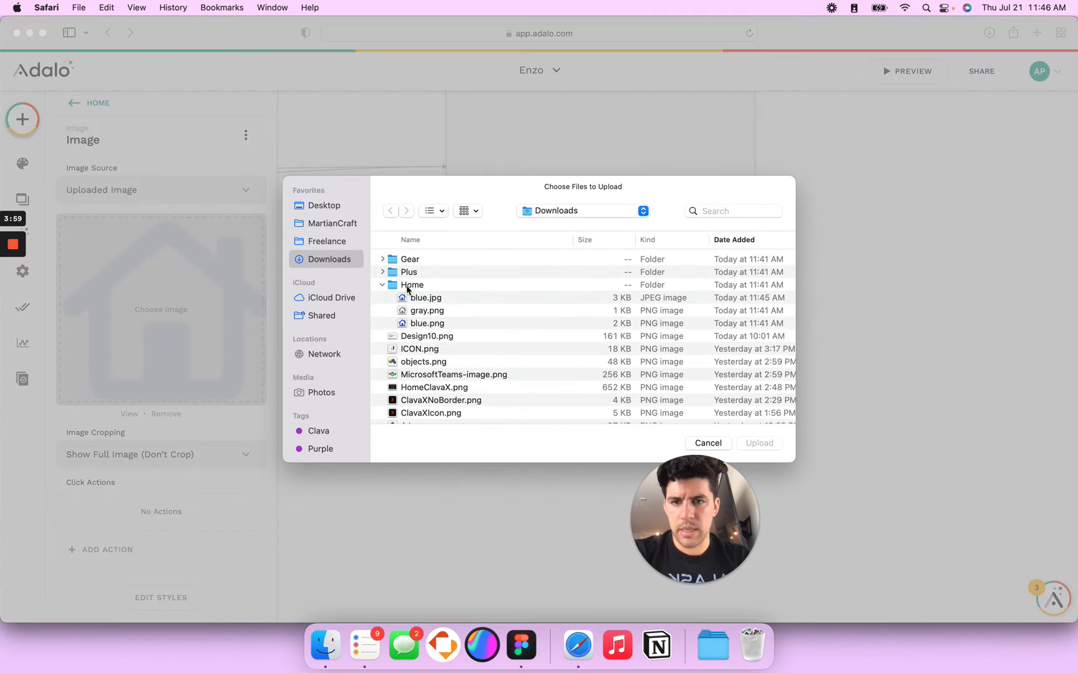
Step: Replace the centre icon with Plus/gray.png and set its width to 26
{"action": "left_click", "coordinate": [381, 272]}
{"action": "left_click", "coordinate": [427, 298]}
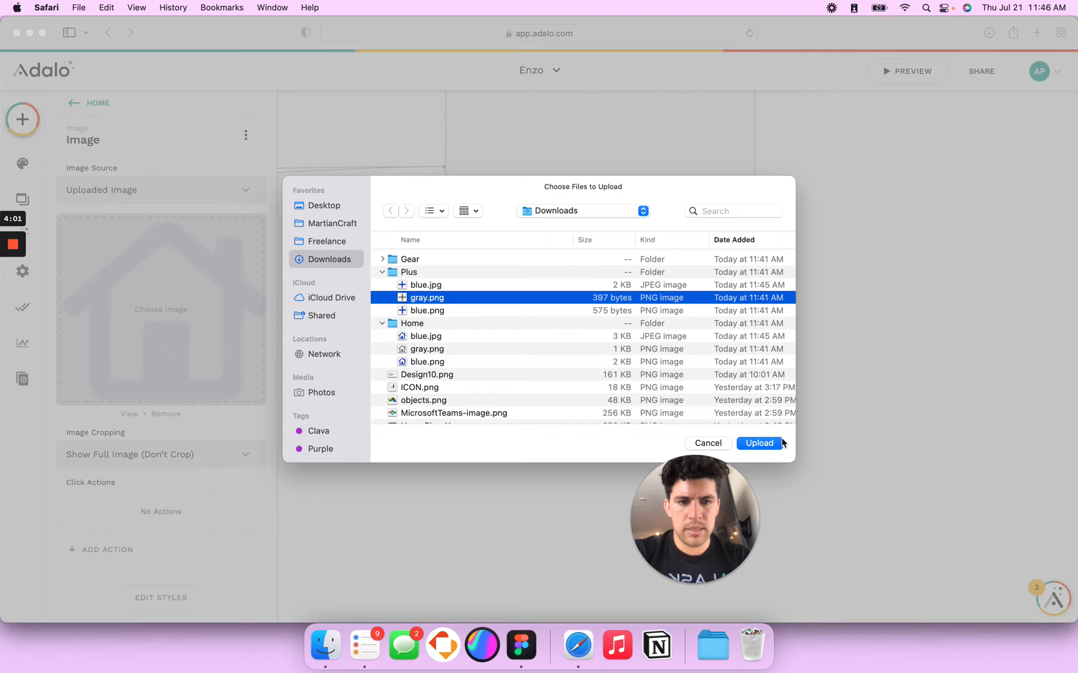
{"action": "left_click", "coordinate": [760, 441]}
{"action": "left_click", "coordinate": [699, 413]}
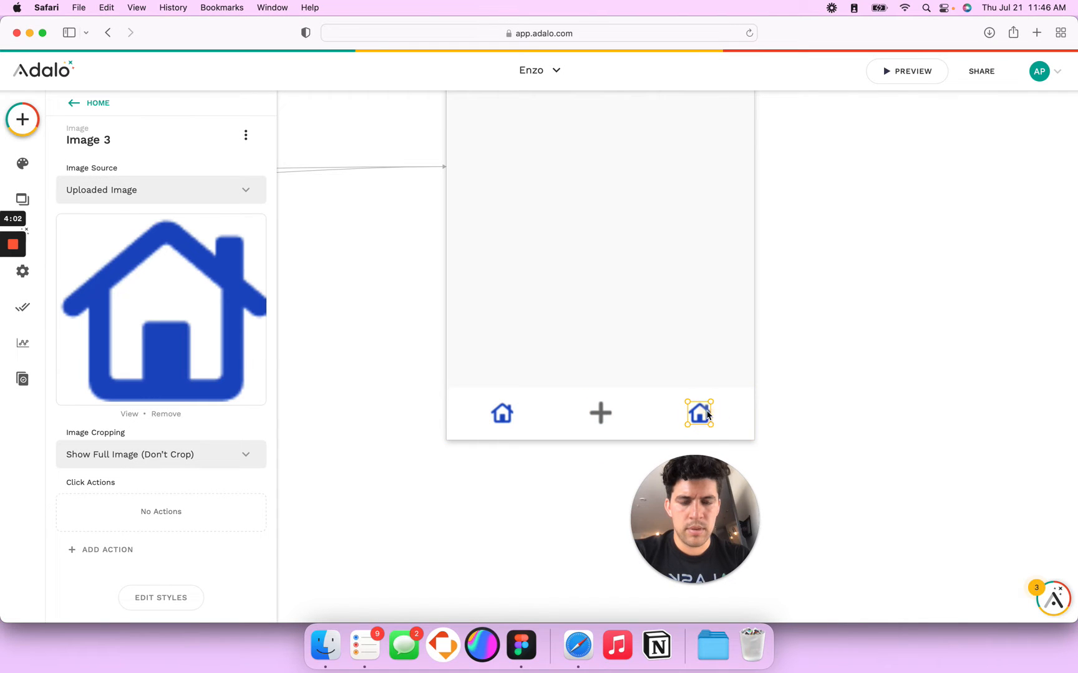
{"action": "left_click", "coordinate": [604, 415]}
{"action": "left_click", "coordinate": [159, 597]}
{"action": "double_click", "coordinate": [173, 530]}
{"action": "type", "text": "26"}
{"action": "key", "text": "Tab"}
{"action": "key", "text": "Tab"}
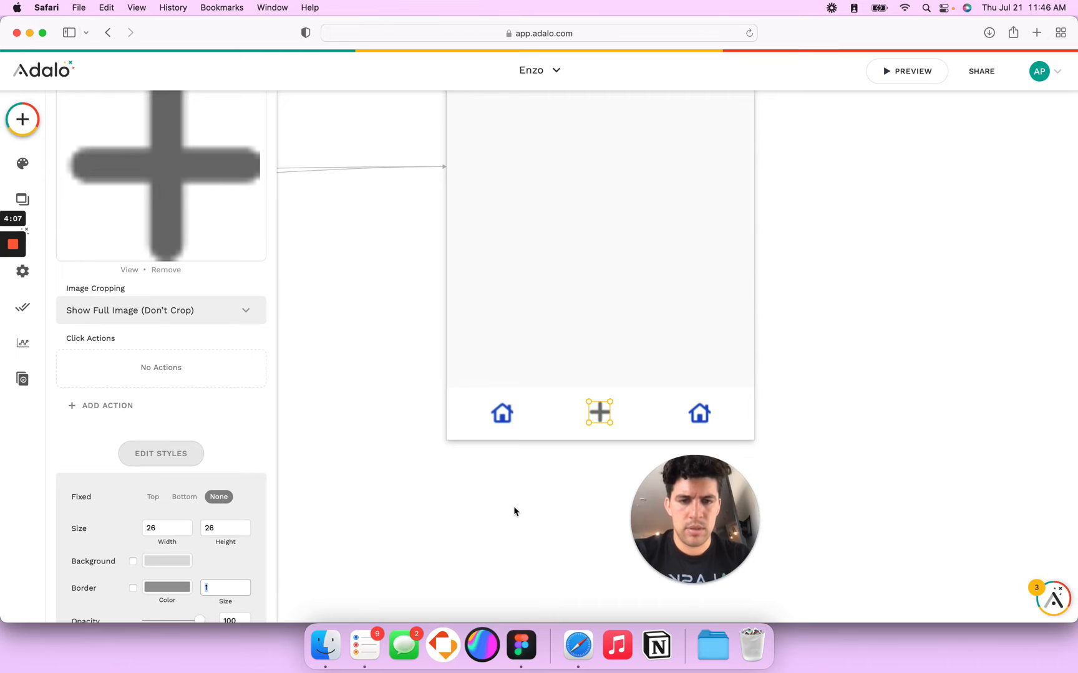
Step: Try crop-to-fill on the plus image, then revert it to showing the full image
{"action": "left_click", "coordinate": [727, 416]}
{"action": "left_click", "coordinate": [703, 418]}
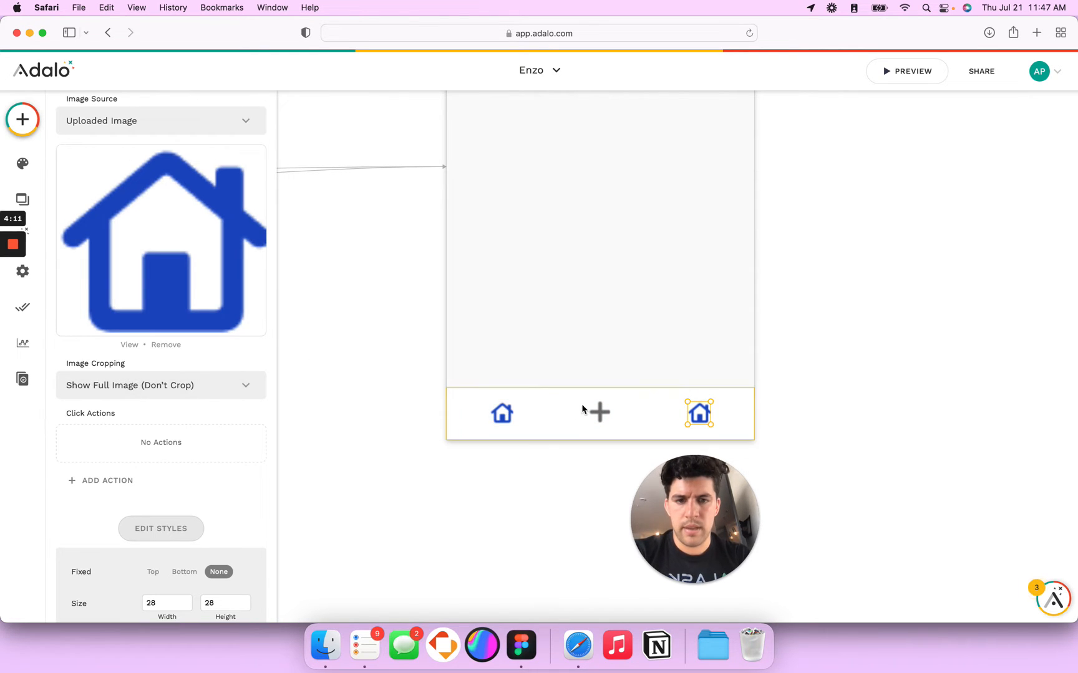
{"action": "left_click", "coordinate": [602, 415]}
{"action": "left_click", "coordinate": [179, 391]}
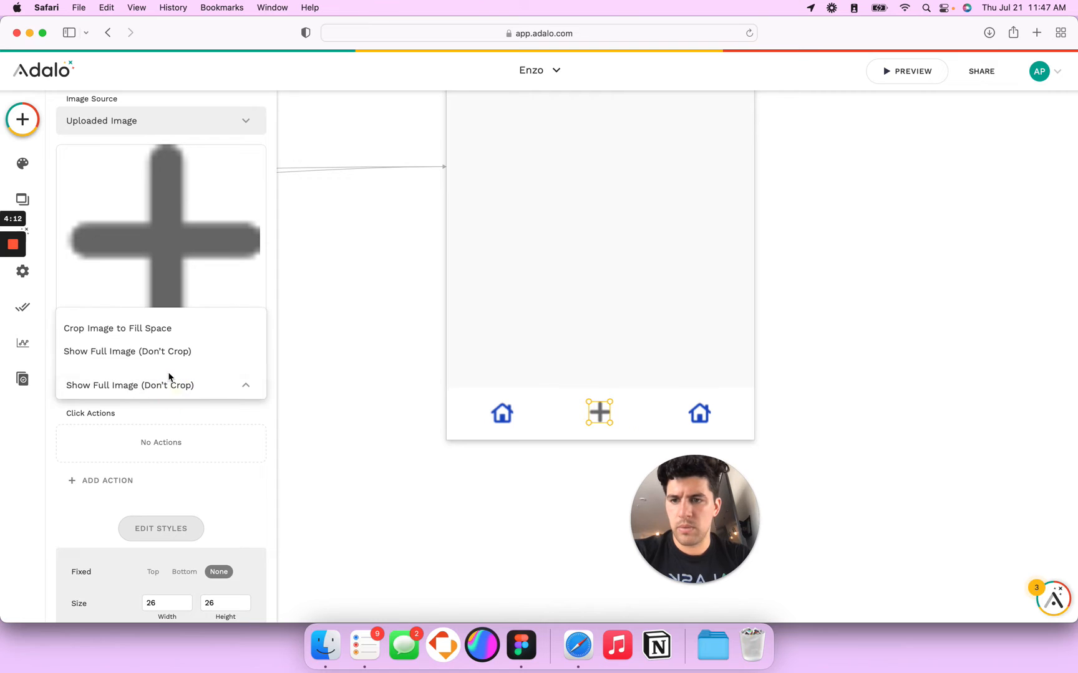
{"action": "left_click", "coordinate": [167, 336]}
{"action": "left_click", "coordinate": [196, 394]}
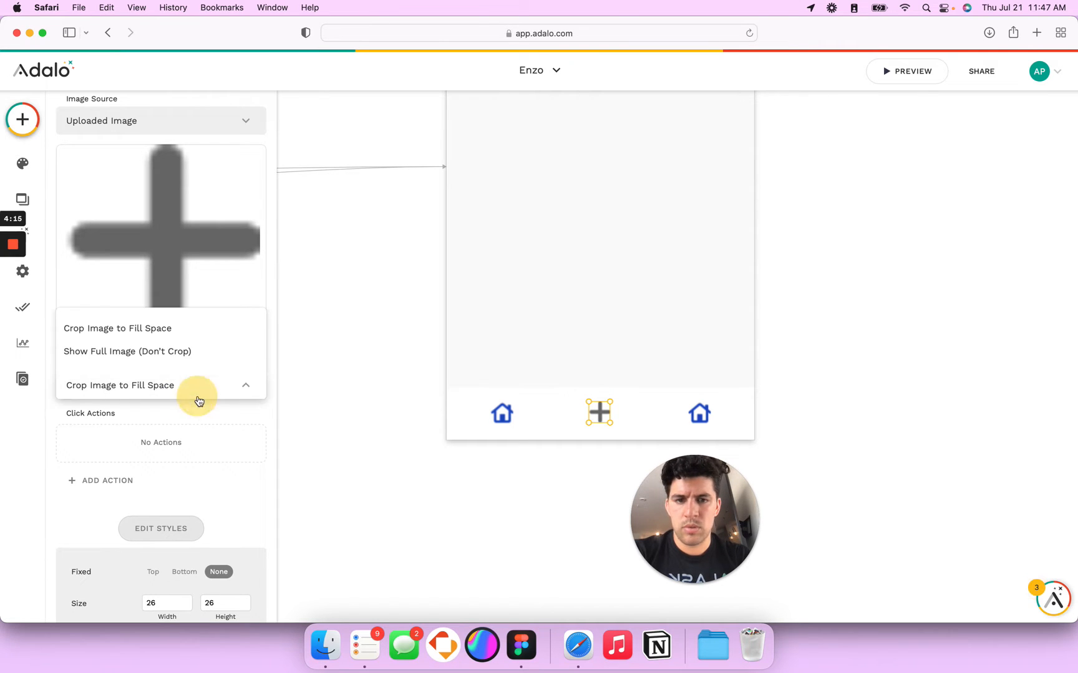
{"action": "left_click", "coordinate": [152, 351]}
Step: Replace the right icon's image with Gear/gray.png
{"action": "left_click", "coordinate": [702, 413]}
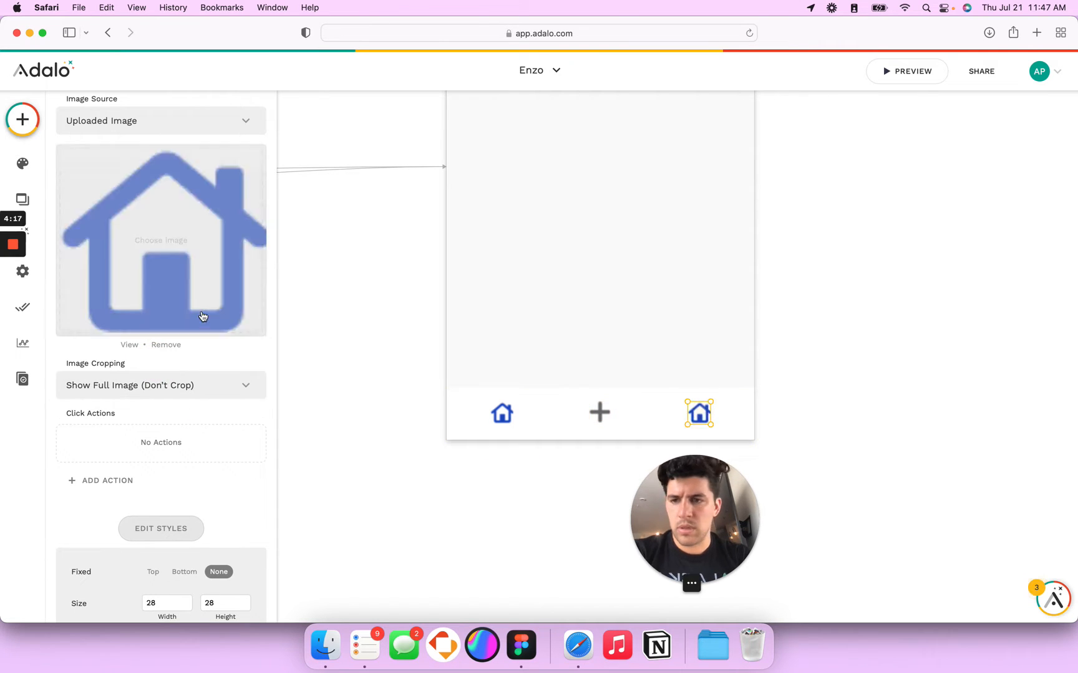
{"action": "left_click", "coordinate": [182, 269]}
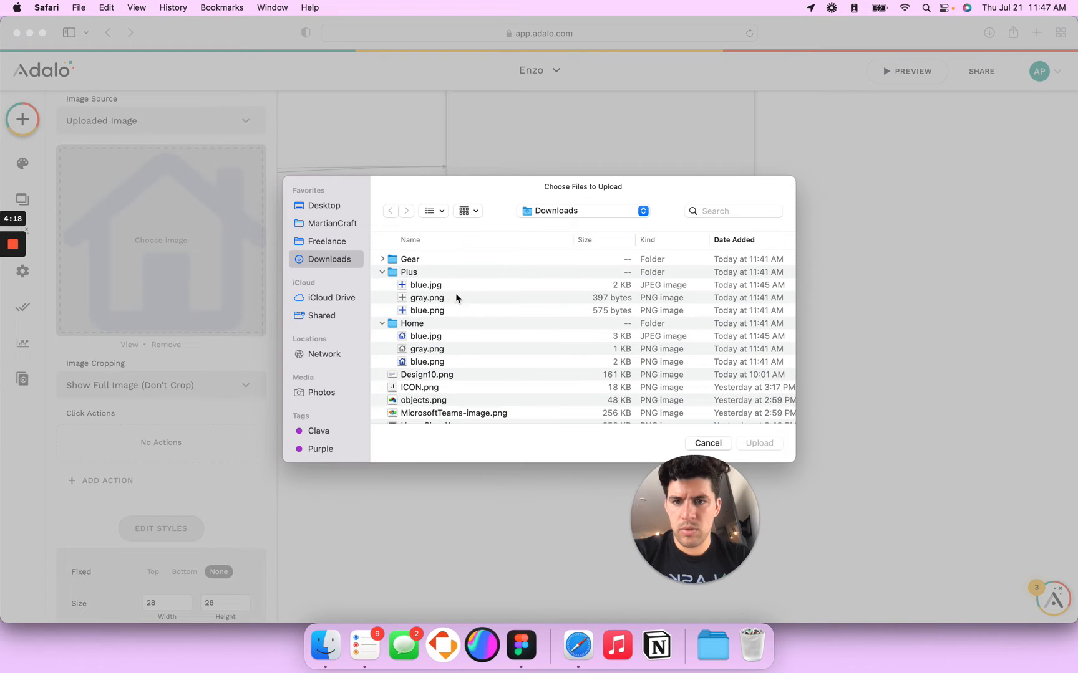
{"action": "left_click", "coordinate": [382, 260]}
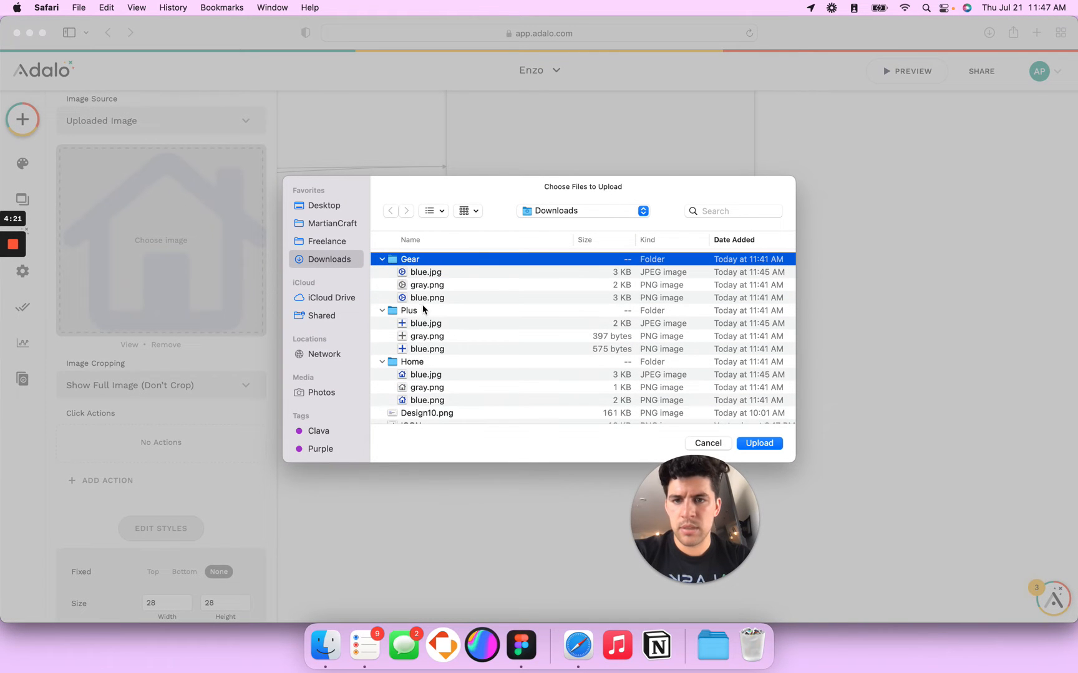
{"action": "double_click", "coordinate": [426, 285]}
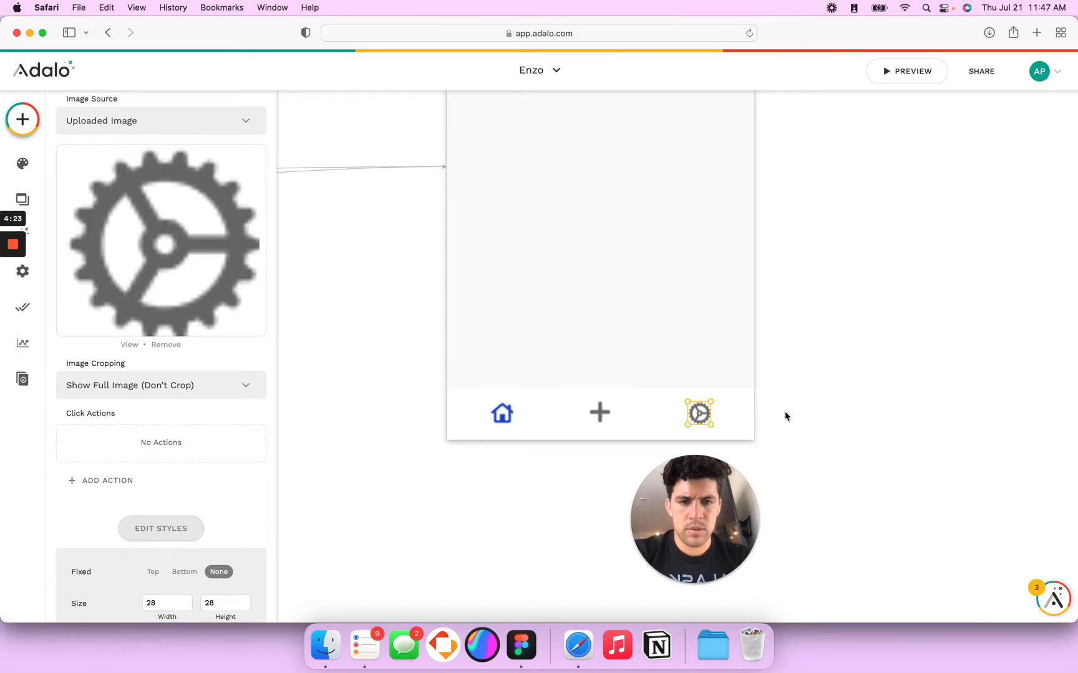
{"action": "left_click", "coordinate": [785, 412]}
{"action": "scroll", "coordinate": [785, 409], "scroll_direction": "down", "scroll_amount": 5}
{"action": "scroll", "coordinate": [786, 408], "scroll_direction": "up", "scroll_amount": 3}
Step: Resize the plus icon to 24 × 24 and drag it down within the bar
{"action": "scroll", "coordinate": [786, 412], "scroll_direction": "up", "scroll_amount": 5}
{"action": "left_click", "coordinate": [624, 418]}
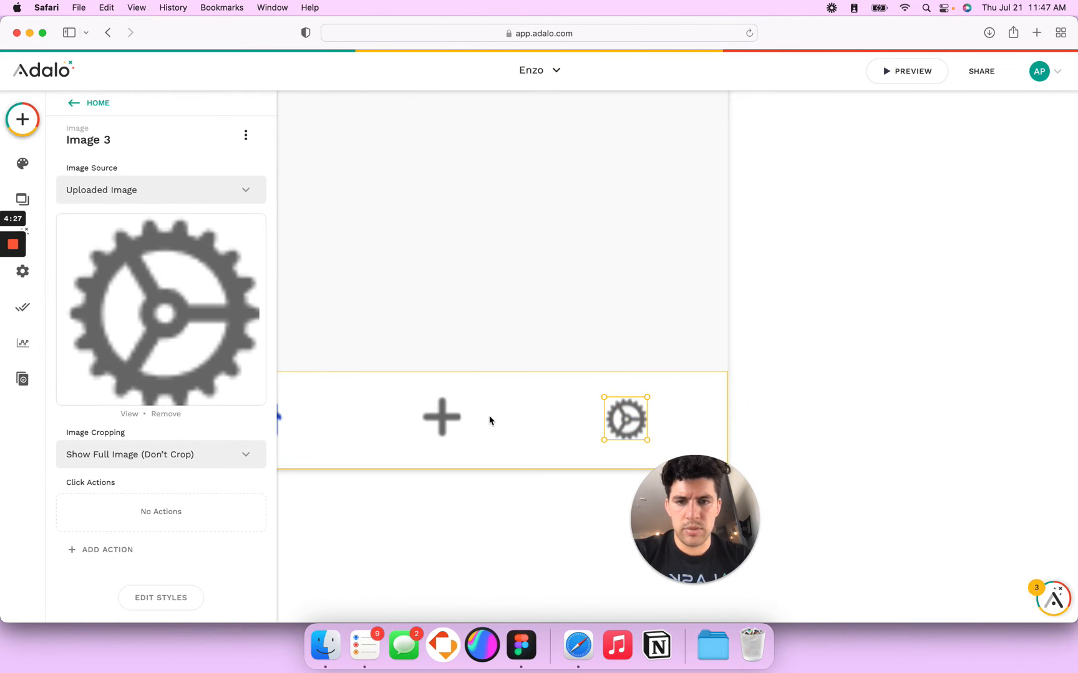
{"action": "left_click", "coordinate": [441, 416], "text": "shift"}
{"action": "scroll", "coordinate": [445, 421], "scroll_direction": "left", "scroll_amount": 3}
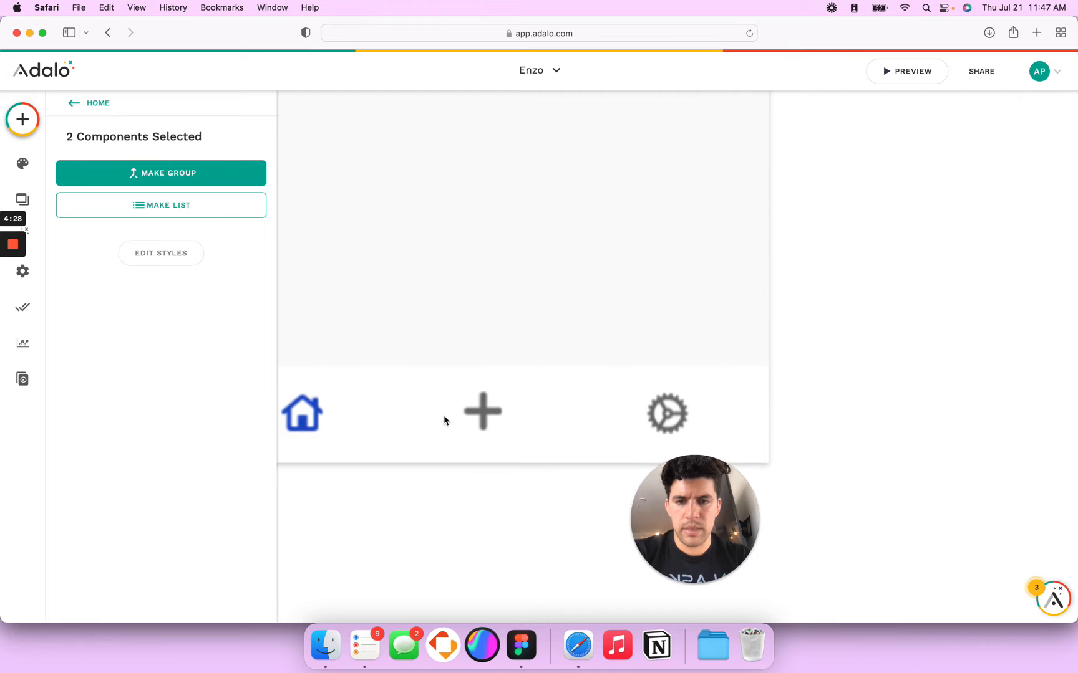
{"action": "left_click", "coordinate": [497, 453]}
{"action": "scroll", "coordinate": [181, 499], "scroll_direction": "down", "scroll_amount": 1}
{"action": "left_click", "coordinate": [150, 587]}
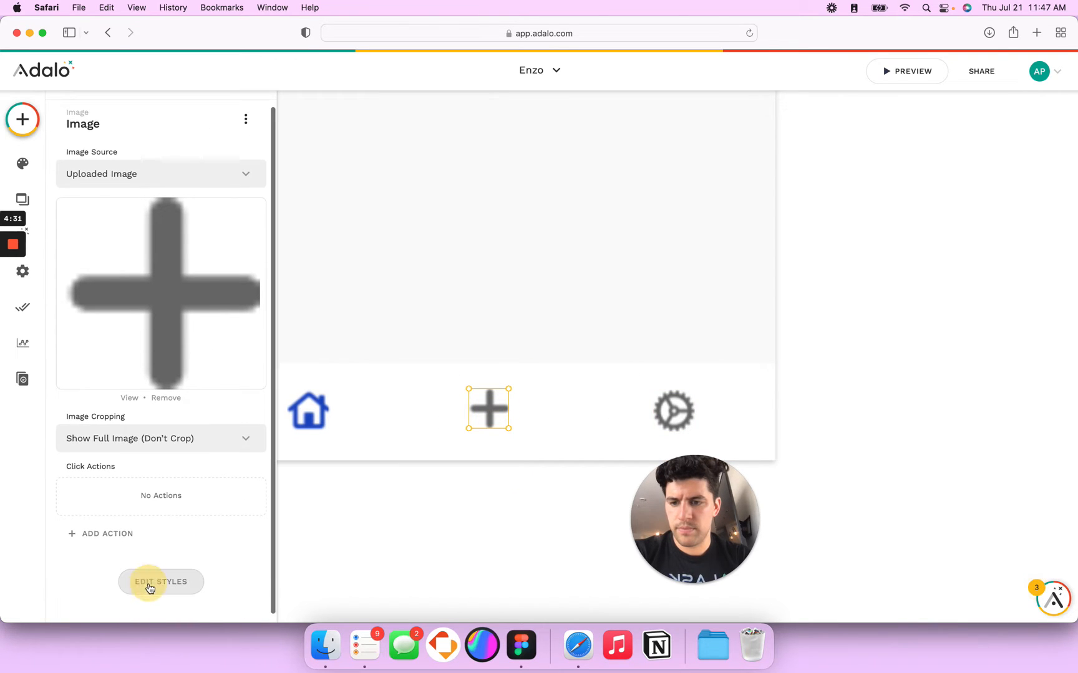
{"action": "double_click", "coordinate": [159, 453]}
{"action": "type", "text": "24"}
{"action": "key", "text": "Tab"}
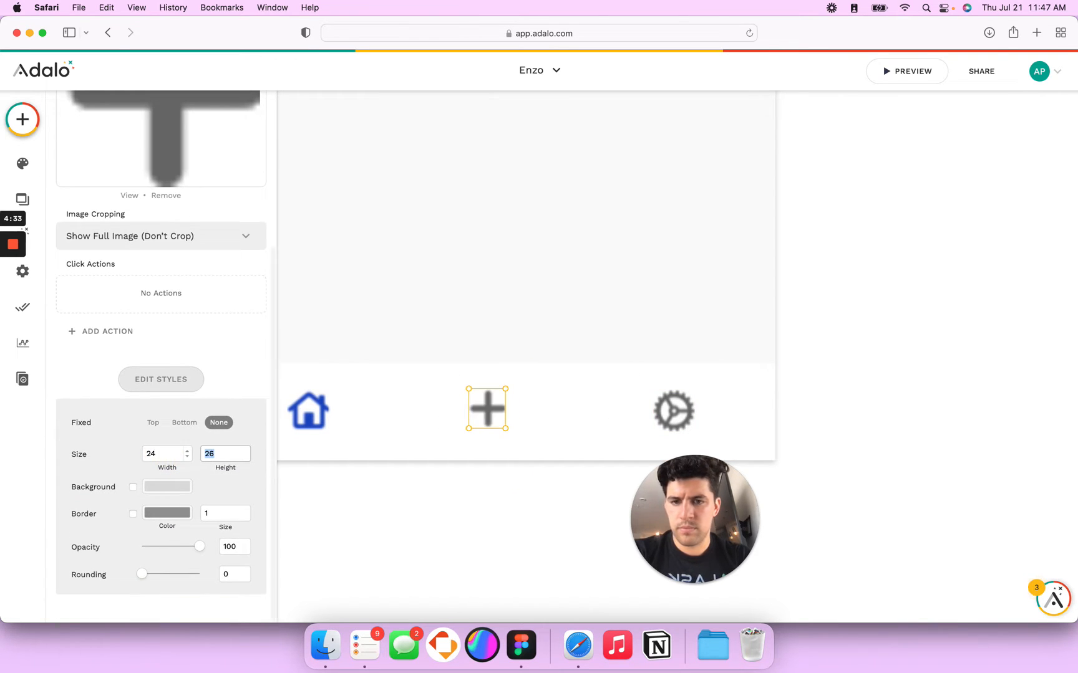
{"action": "type", "text": "24"}
{"action": "left_click_drag", "start_coordinate": [496, 409], "coordinate": [490, 412]}
Step: Set the home icon to width 24, height 44 and move it down into line
{"action": "left_click", "coordinate": [308, 411]}
{"action": "double_click", "coordinate": [164, 459]}
{"action": "type", "text": "24"}
{"action": "key", "text": "Tab"}
{"action": "type", "text": "4"}
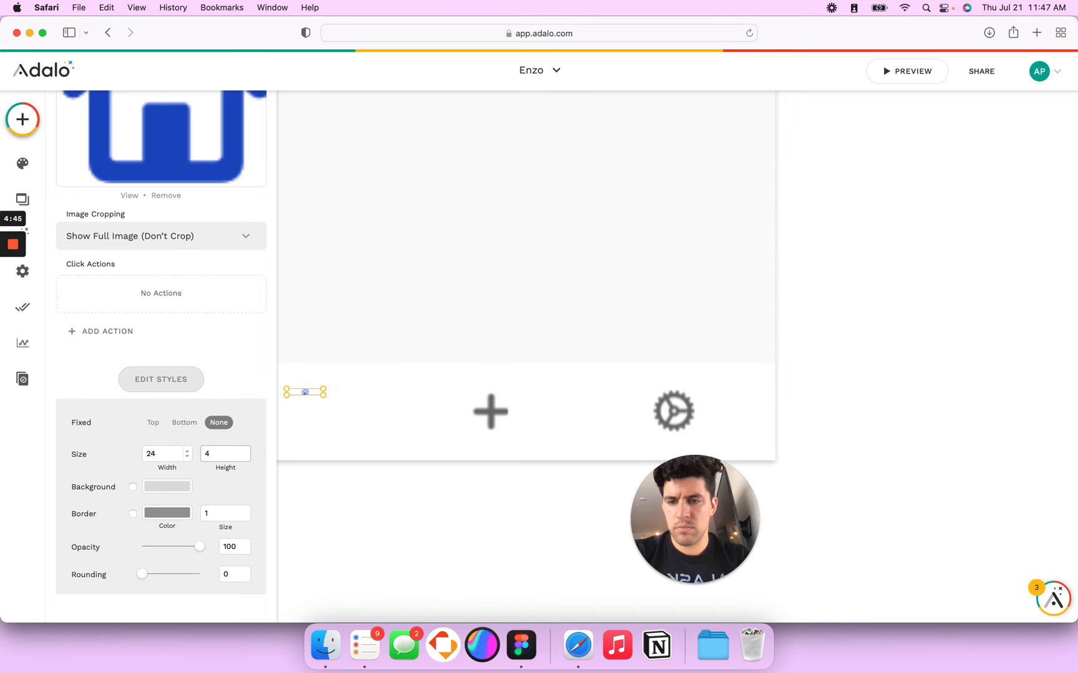
{"action": "type", "text": "4"}
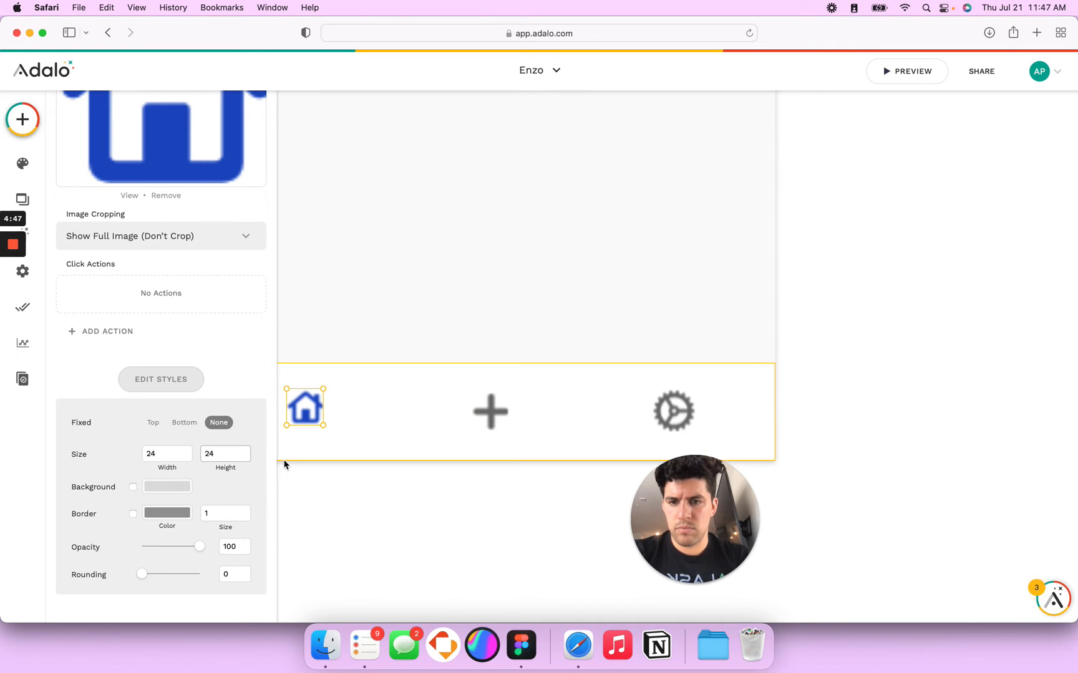
{"action": "left_click_drag", "start_coordinate": [306, 412], "coordinate": [306, 418]}
Step: Resize the gear icon to 24 × 24 and nudge it into place along the bar
{"action": "left_click", "coordinate": [674, 410]}
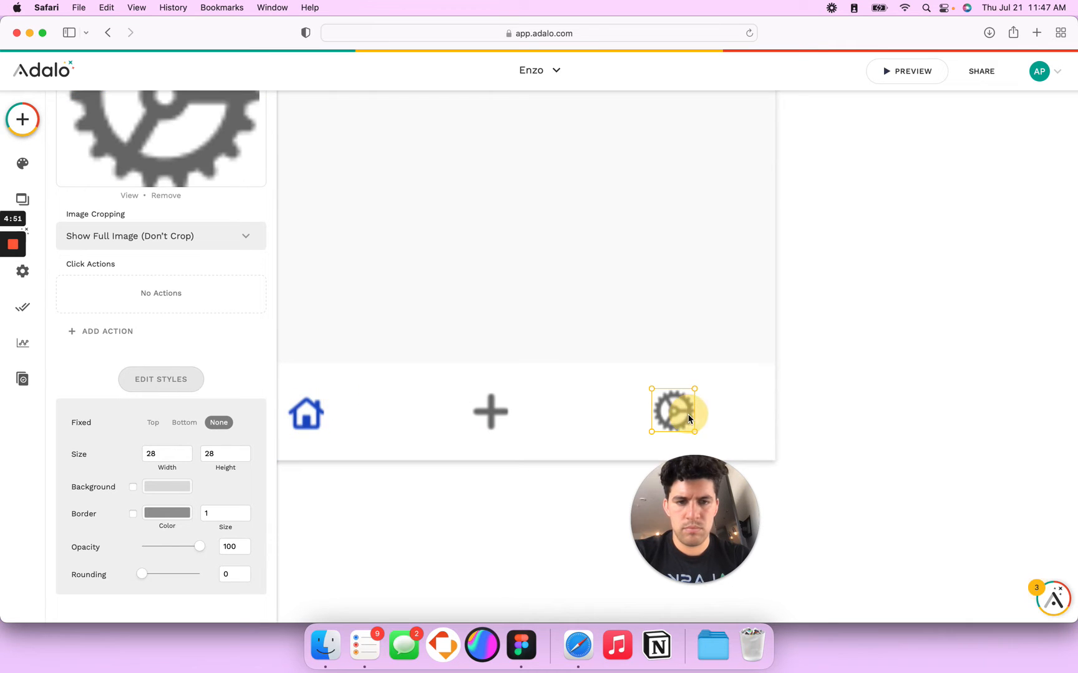
{"action": "double_click", "coordinate": [161, 454]}
{"action": "type", "text": "24"}
{"action": "key", "text": "Tab"}
{"action": "type", "text": "24"}
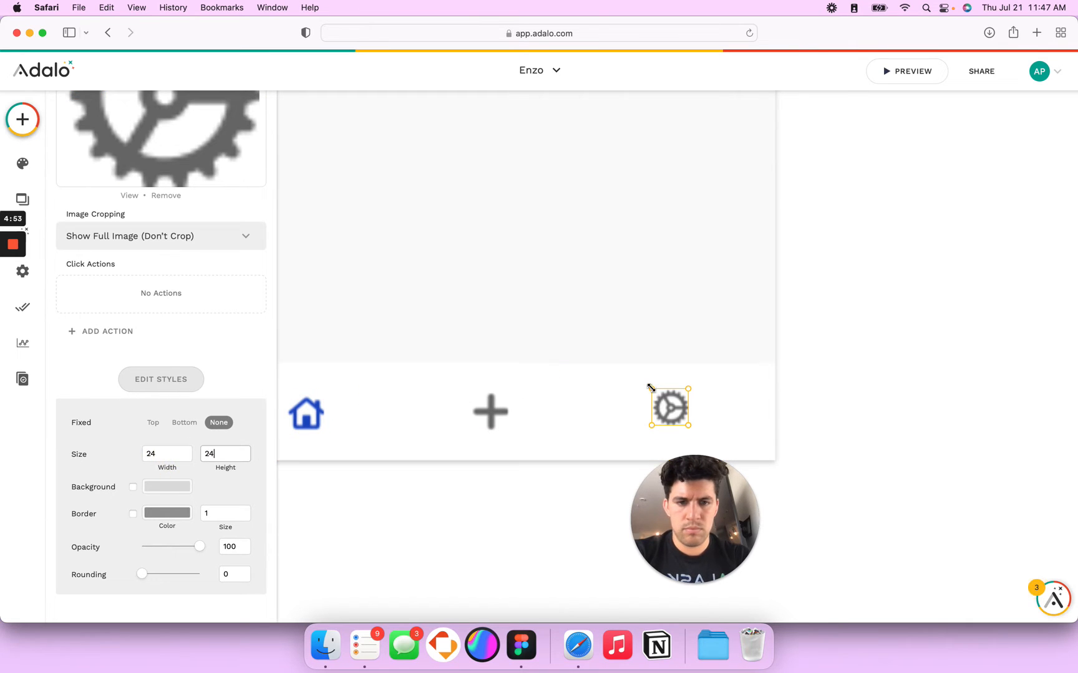
{"action": "left_click_drag", "start_coordinate": [677, 408], "coordinate": [490, 411]}
{"action": "key", "text": "shift+Right"}
{"action": "key", "text": "shift+Right"}
{"action": "key", "text": "shift+Right"}
{"action": "key", "text": "shift+Right"}
{"action": "key", "text": "shift+Right"}
{"action": "key", "text": "shift+Right"}
{"action": "key", "text": "shift+Right"}
{"action": "key", "text": "shift+Right"}
Step: Shrink the plus icon's width to 22
{"action": "left_click", "coordinate": [309, 422]}
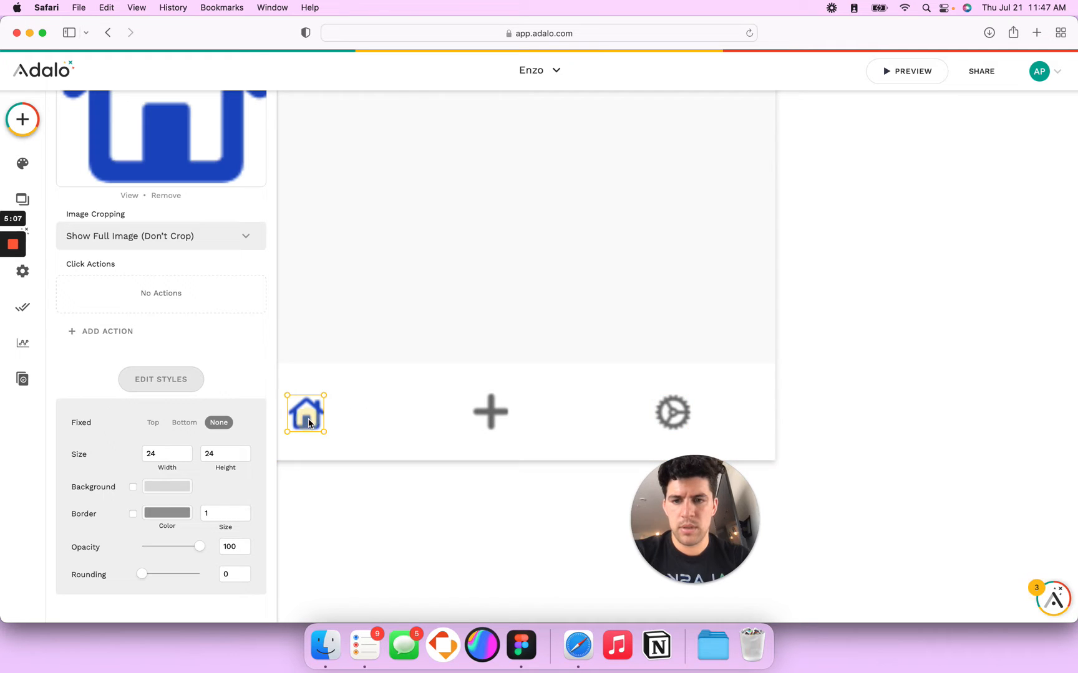
{"action": "scroll", "coordinate": [505, 468], "scroll_direction": "down", "scroll_amount": 5}
{"action": "left_click", "coordinate": [721, 387]}
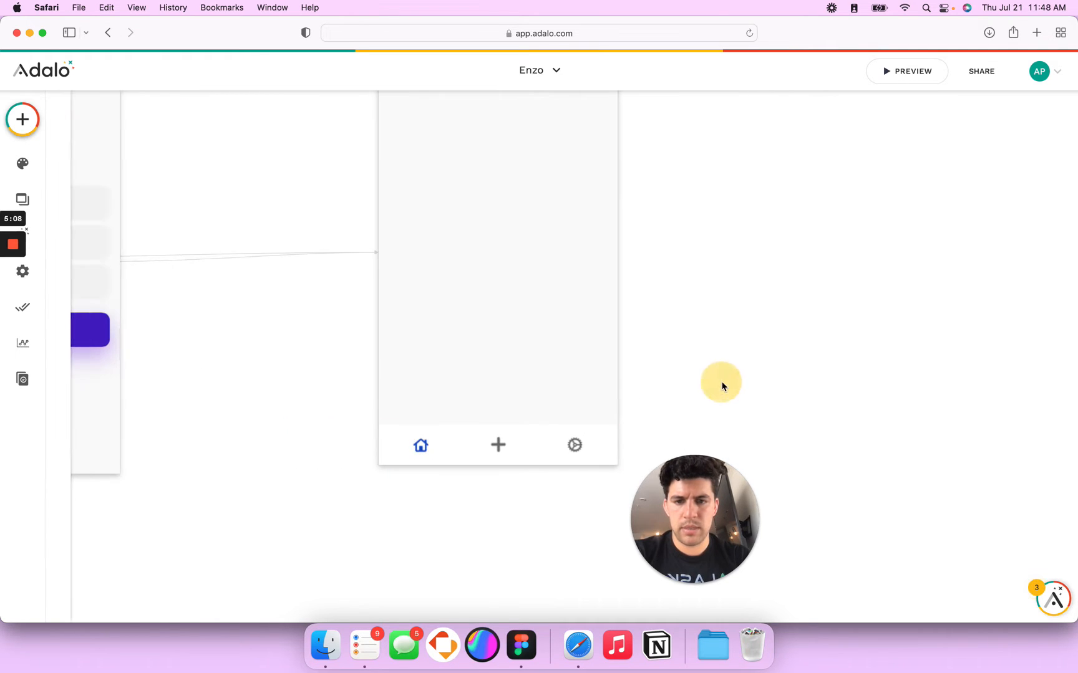
{"action": "left_click", "coordinate": [510, 443]}
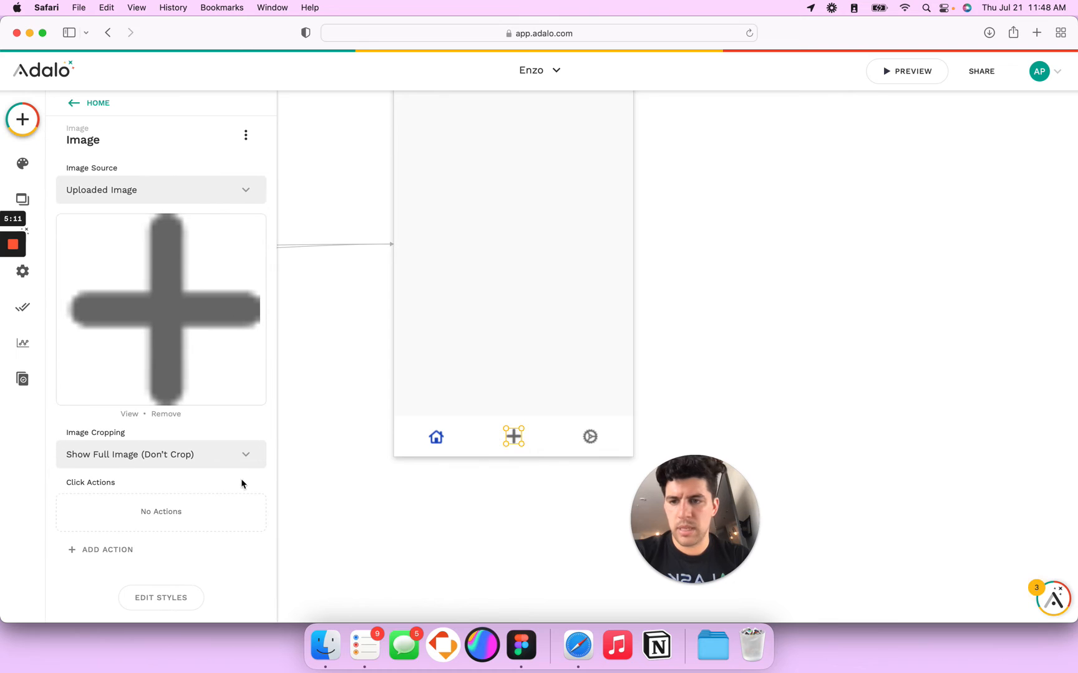
{"action": "left_click", "coordinate": [179, 593]}
{"action": "double_click", "coordinate": [151, 501]}
{"action": "type", "text": "22"}
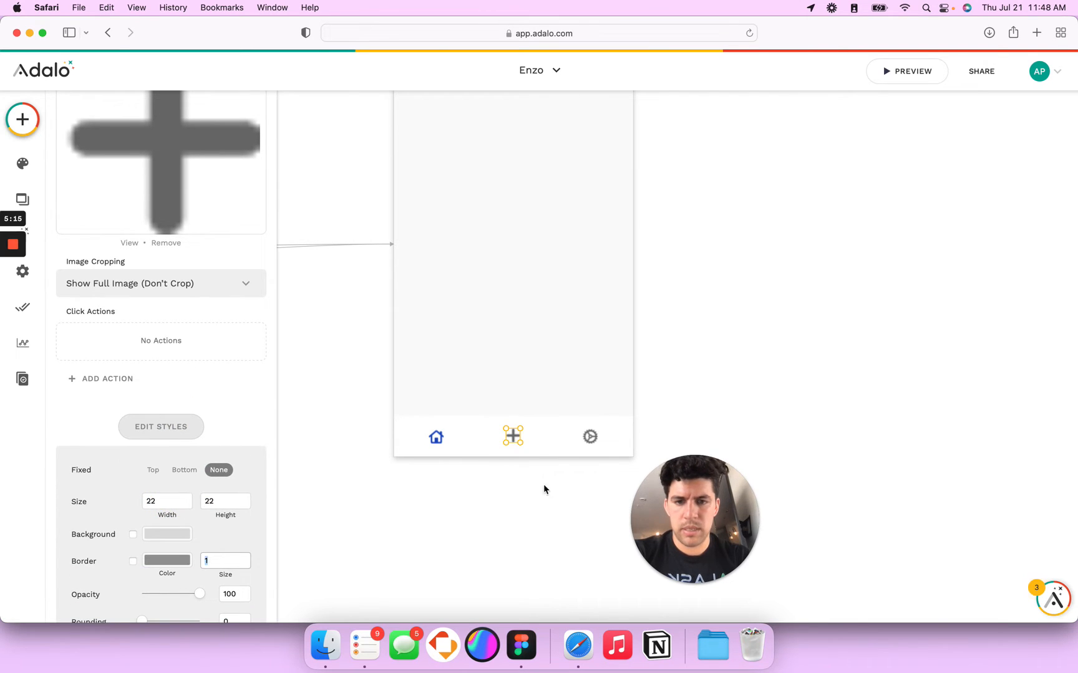
Step: Re-centre the plus icon on the snapping guide in the bar
{"action": "left_click", "coordinate": [514, 439]}
{"action": "left_click_drag", "start_coordinate": [515, 440], "coordinate": [517, 441]}
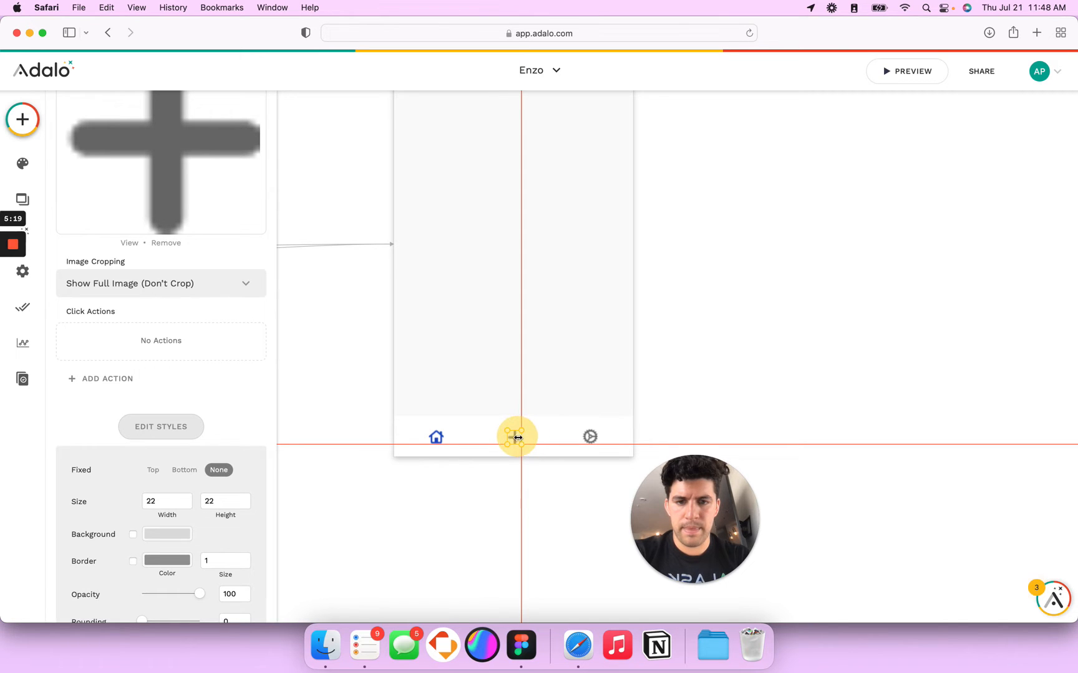
{"action": "scroll", "coordinate": [520, 439], "scroll_direction": "up", "scroll_amount": 5}
{"action": "mouse_move", "coordinate": [506, 427]}
{"action": "left_mouse_down"}
{"action": "mouse_move", "coordinate": [515, 425]}
{"action": "mouse_move", "coordinate": [502, 422]}
{"action": "left_mouse_up"}
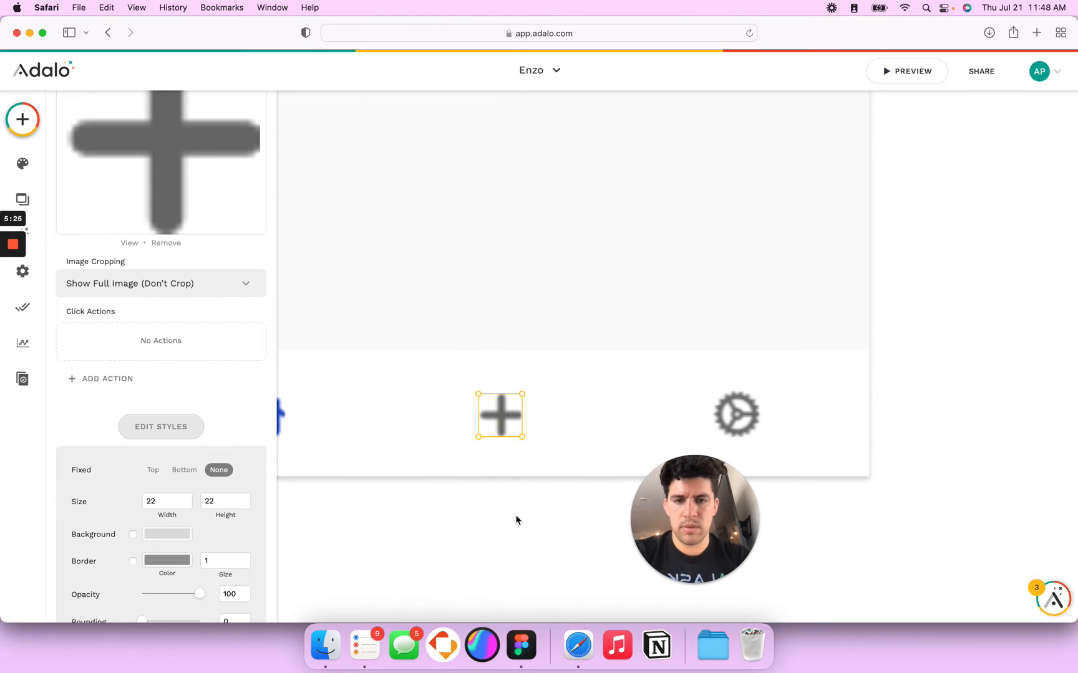
{"action": "scroll", "coordinate": [516, 520], "scroll_direction": "down", "scroll_amount": 3}
{"action": "scroll", "coordinate": [516, 519], "scroll_direction": "down", "scroll_amount": 3}
{"action": "left_click", "coordinate": [612, 406]}
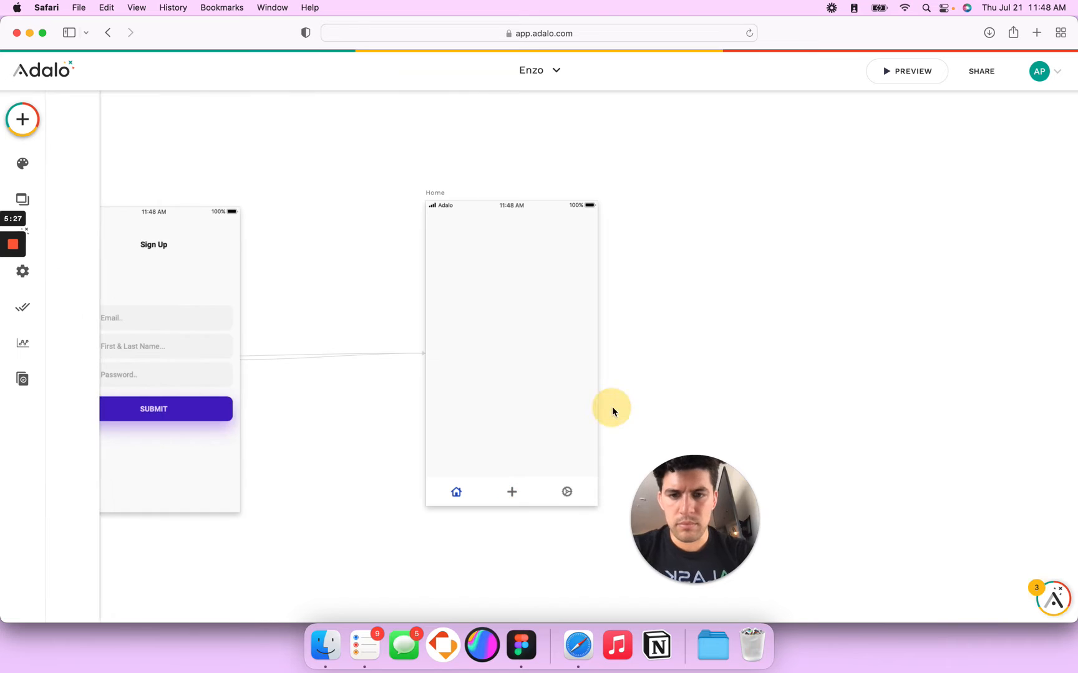
{"action": "scroll", "coordinate": [612, 406], "scroll_direction": "down", "scroll_amount": 2}
Step: Check the Home screen's background hex, then set the bar rectangle to Default Background
{"action": "key", "text": "super+Tab"}
{"action": "scroll", "coordinate": [536, 215], "scroll_direction": "up", "scroll_amount": 2}
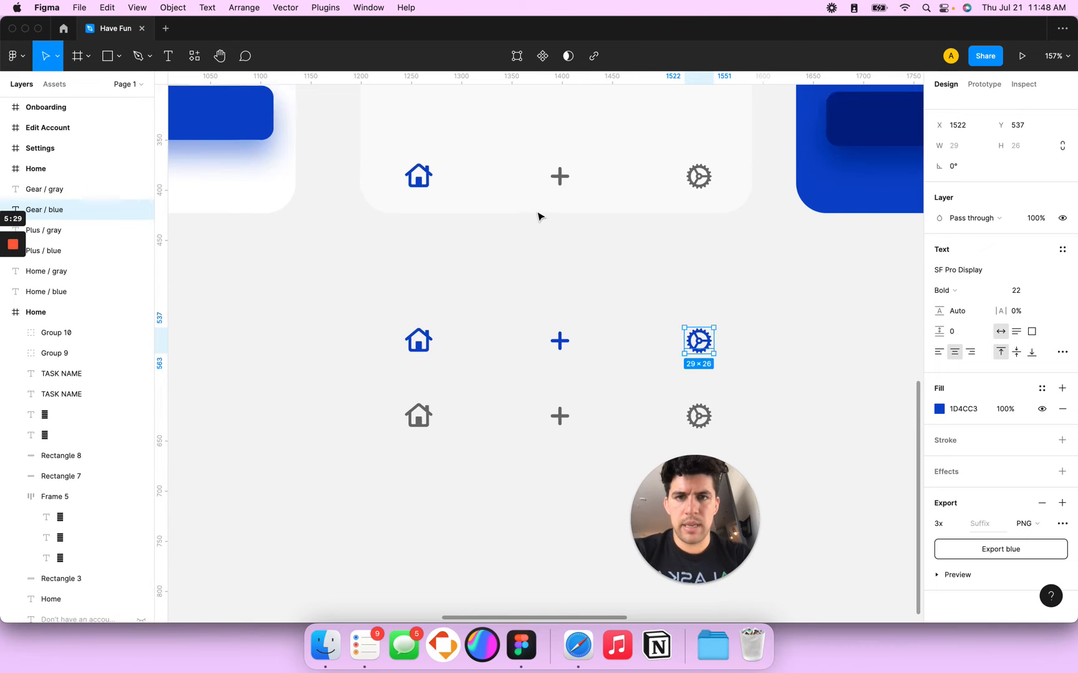
{"action": "key", "text": "super+Tab"}
{"action": "left_click", "coordinate": [458, 174]}
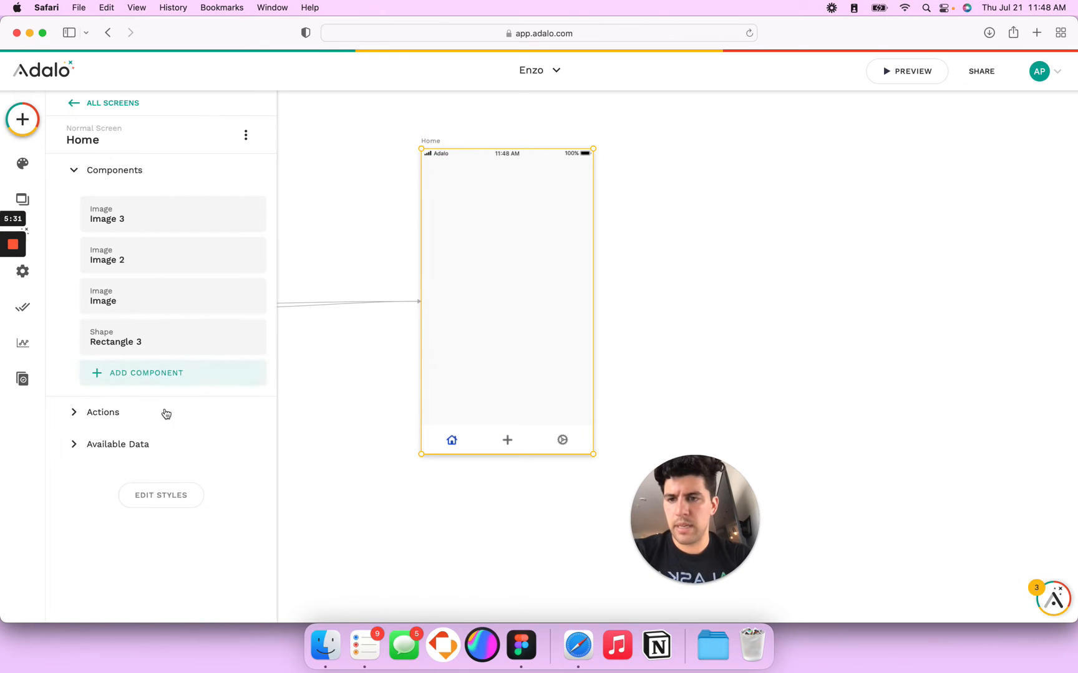
{"action": "left_click", "coordinate": [156, 496]}
{"action": "left_click", "coordinate": [168, 456]}
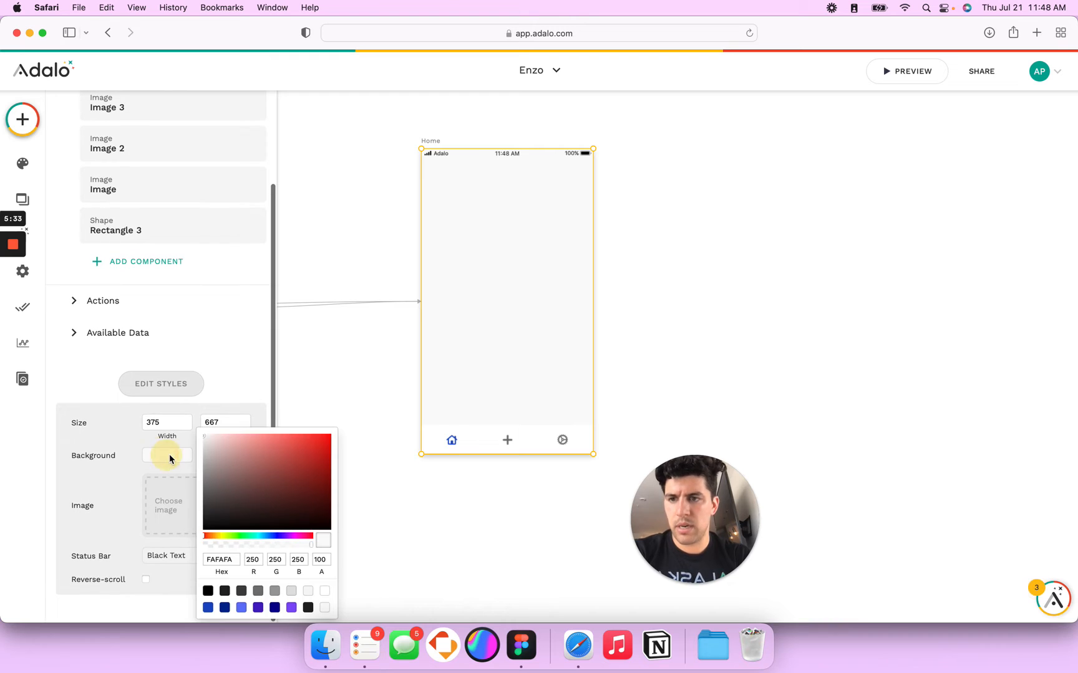
{"action": "left_click", "coordinate": [218, 559]}
{"action": "left_click", "coordinate": [464, 438]}
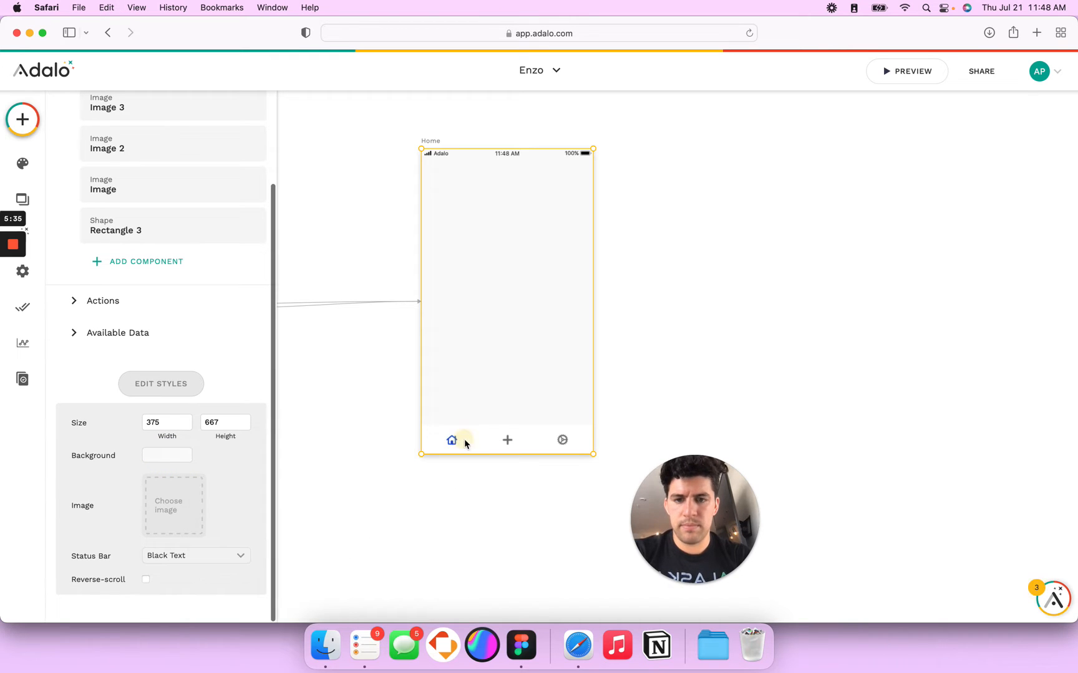
{"action": "left_click", "coordinate": [477, 435]}
{"action": "left_click", "coordinate": [134, 212]}
{"action": "left_click", "coordinate": [157, 356]}
{"action": "left_click", "coordinate": [665, 396]}
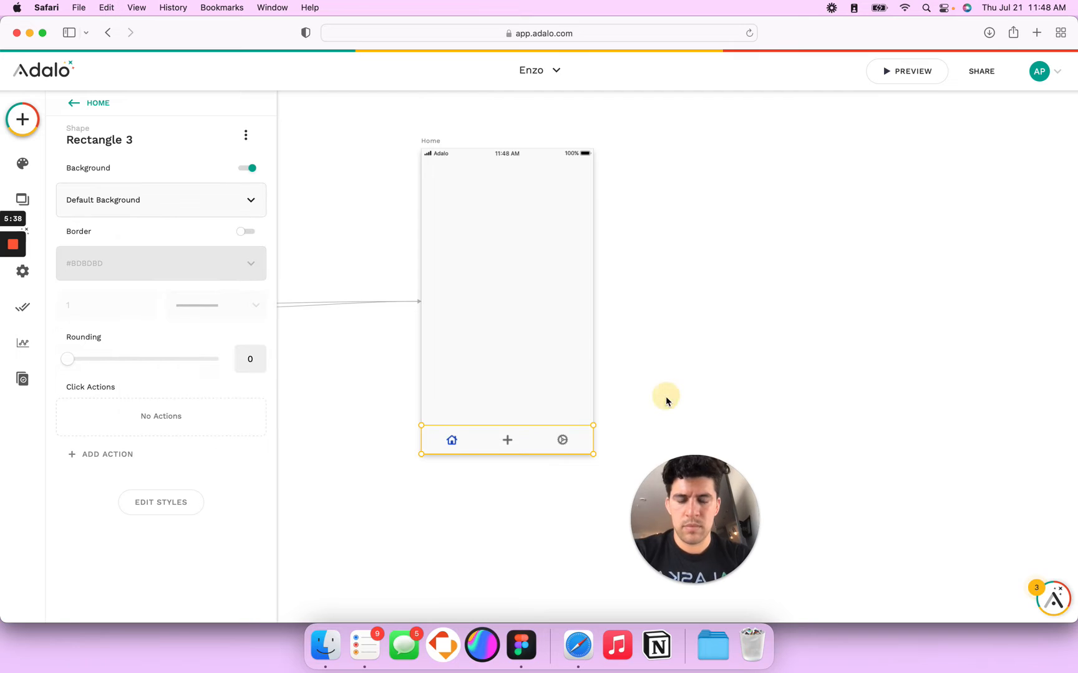
Step: Group the bar rectangle with its three icons and name the group 'Tab bar'
{"action": "left_click", "coordinate": [562, 442], "text": "shift"}
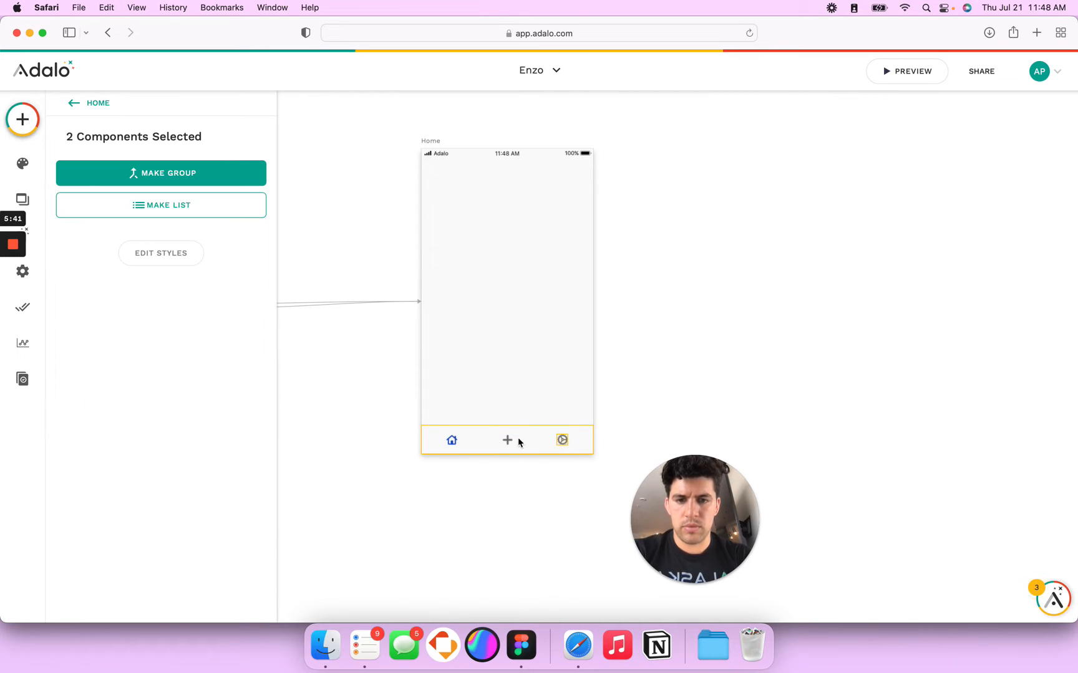
{"action": "left_click", "coordinate": [457, 444], "text": "shift"}
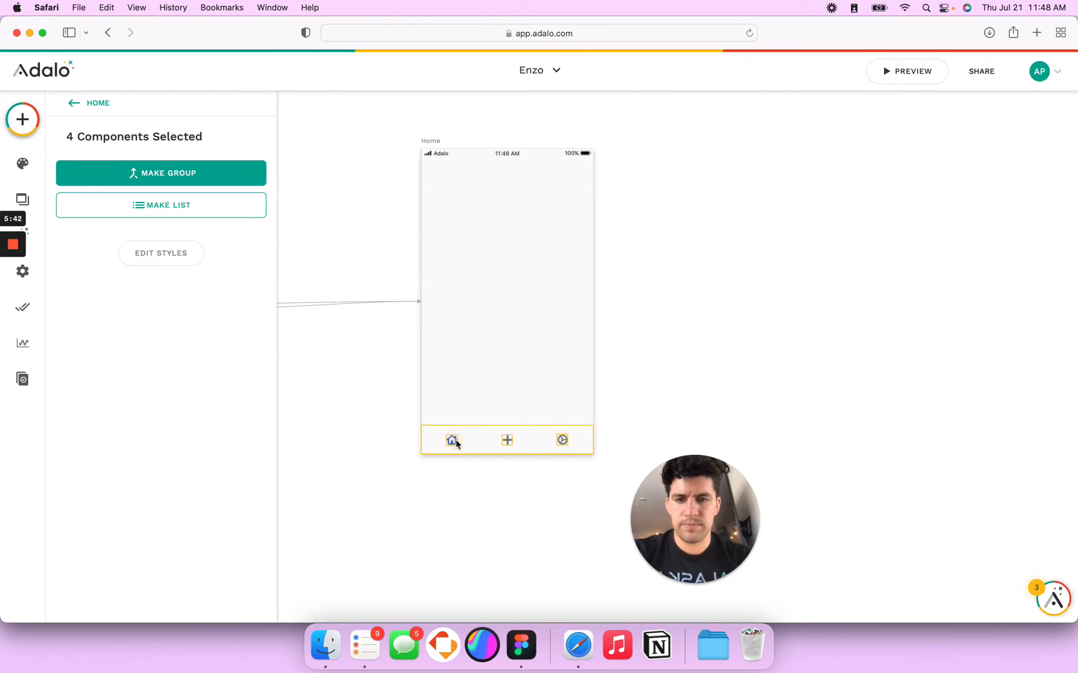
{"action": "left_click", "coordinate": [165, 172]}
{"action": "left_click", "coordinate": [113, 138]}
{"action": "double_click", "coordinate": [84, 191]}
{"action": "type", "text": "T"}
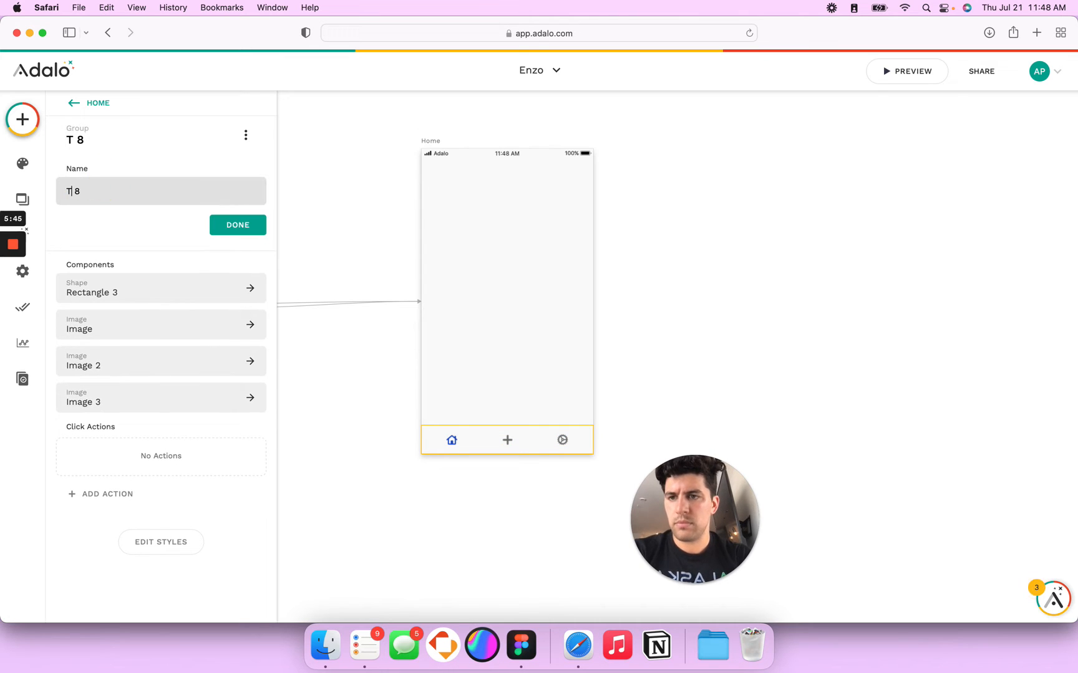
{"action": "type", "text": "ab bar"}
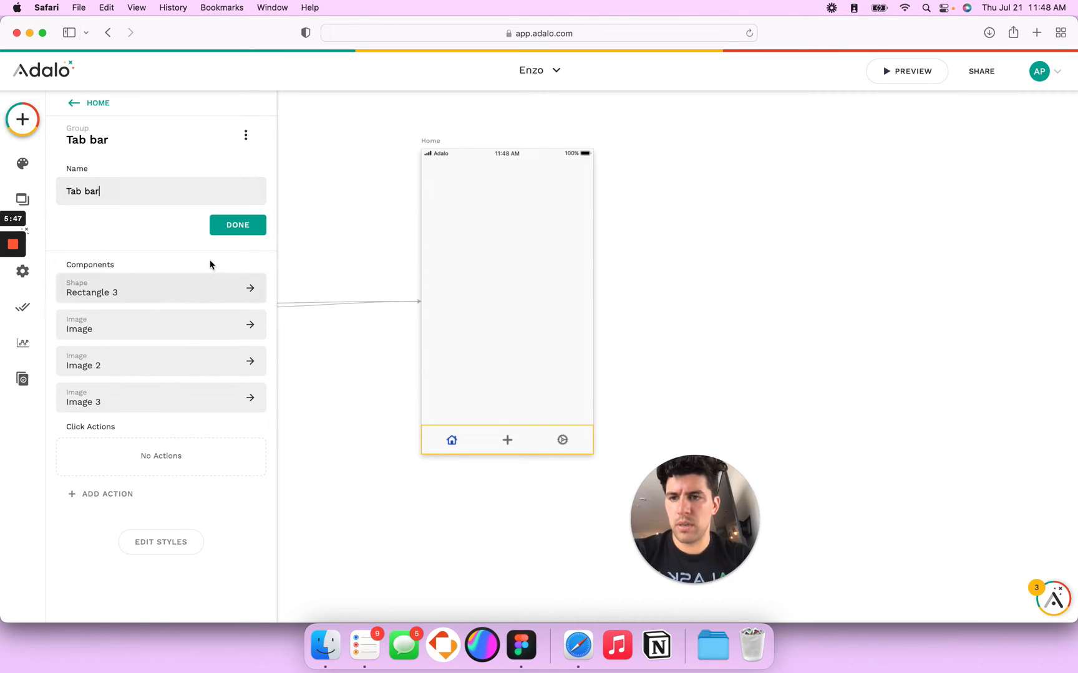
{"action": "left_click", "coordinate": [228, 226]}
Step: Rename the plus icon to 'Button / Create' and the house icon to 'Button / Home'
{"action": "left_click", "coordinate": [119, 235]}
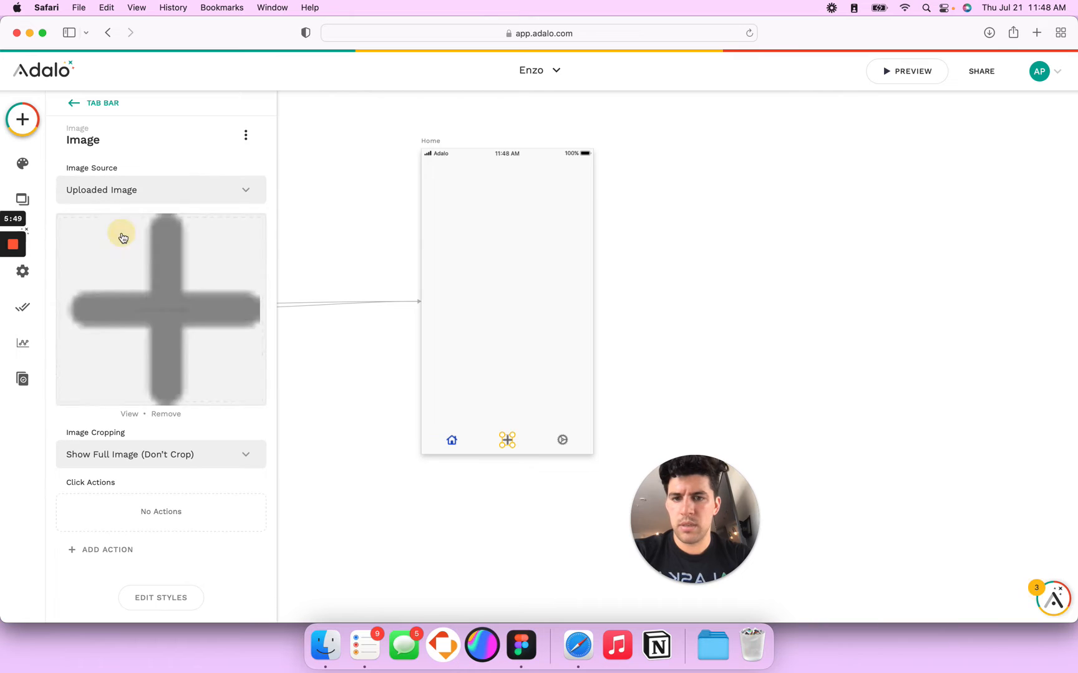
{"action": "left_click", "coordinate": [107, 145]}
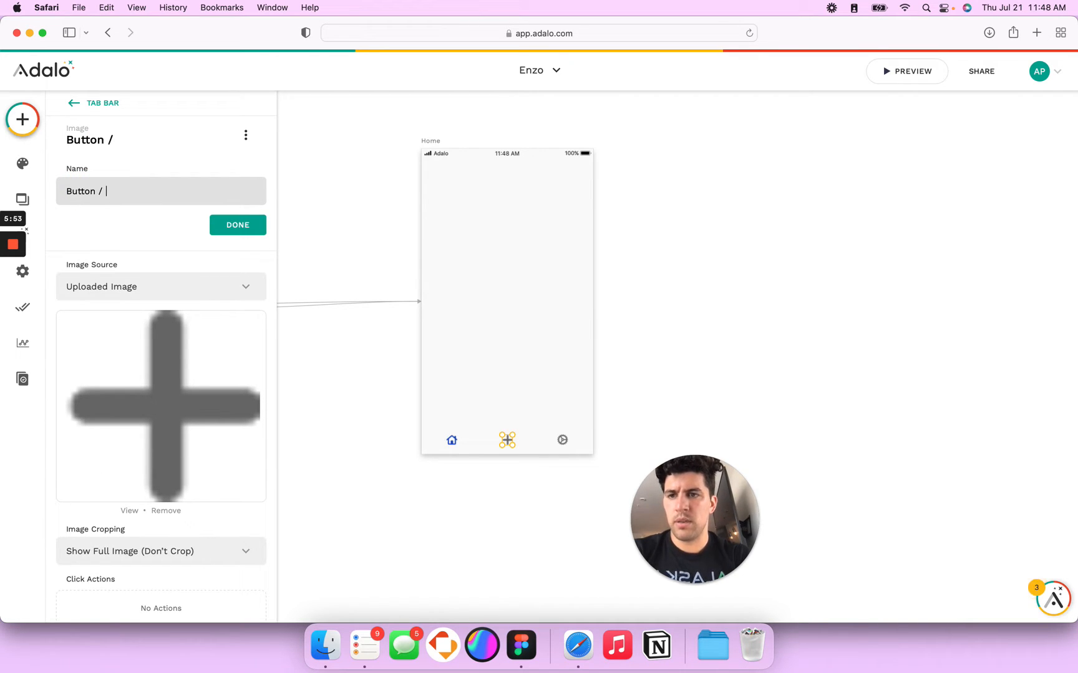
{"action": "left_click", "coordinate": [226, 228]}
{"action": "left_click", "coordinate": [451, 440]}
{"action": "left_click", "coordinate": [112, 140]}
{"action": "double_click", "coordinate": [107, 193]}
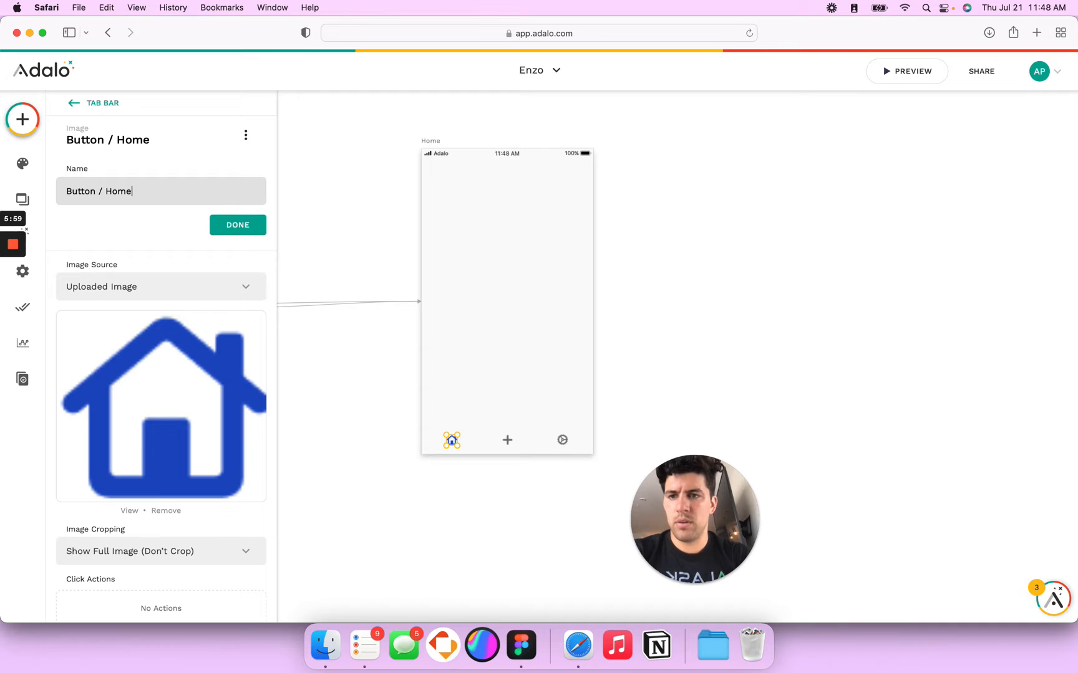
{"action": "type", "text": "Button / Home"}
{"action": "left_click", "coordinate": [238, 226]}
Step: Rename the gear icon to 'Button / Settings' and compare against the Figma design
{"action": "left_click", "coordinate": [562, 440]}
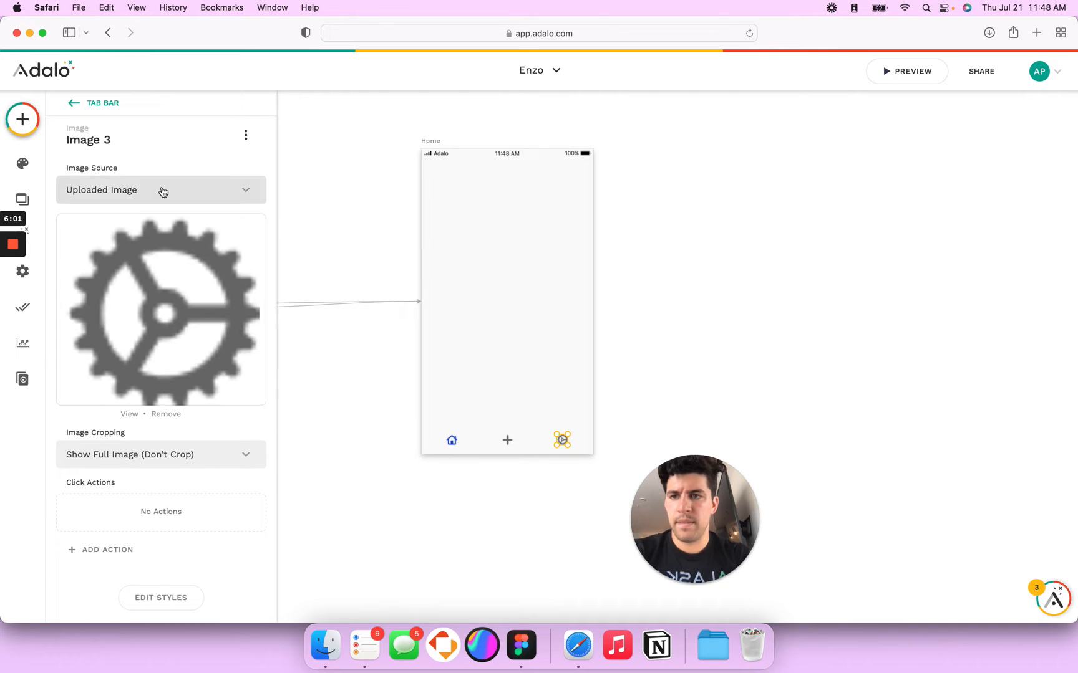
{"action": "left_click", "coordinate": [111, 140]}
{"action": "triple_click", "coordinate": [93, 194]}
{"action": "type", "text": "Button / Settings"}
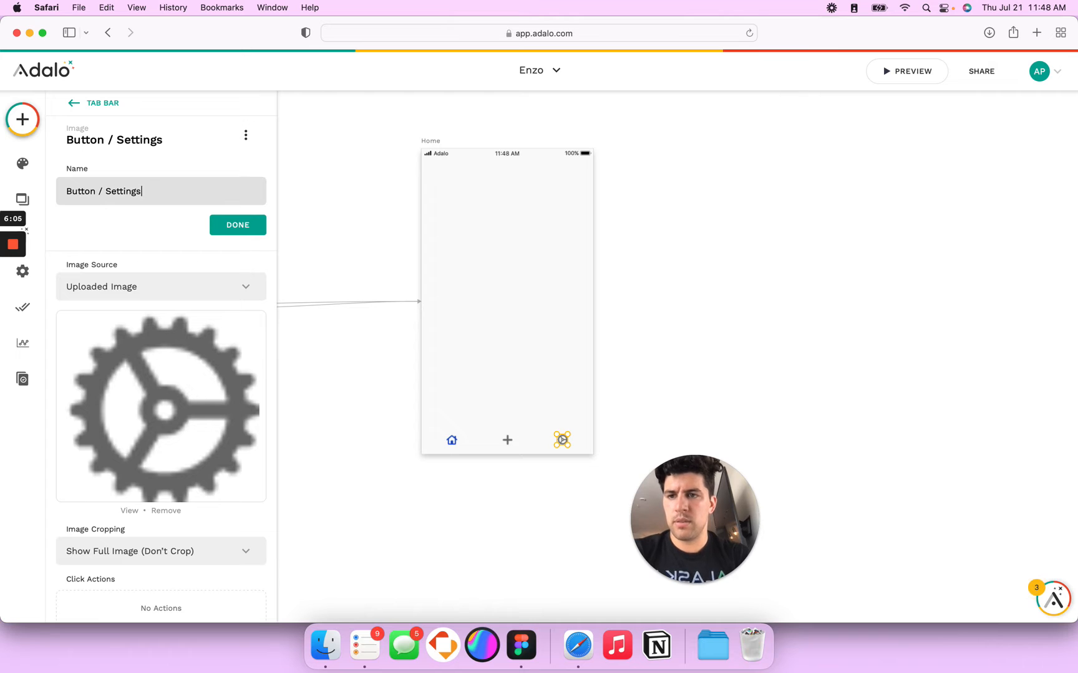
{"action": "left_click", "coordinate": [214, 226]}
{"action": "key", "text": "super+Tab"}
{"action": "scroll", "coordinate": [543, 255], "scroll_direction": "up", "scroll_amount": 5}
{"action": "key", "text": "super+Tab"}
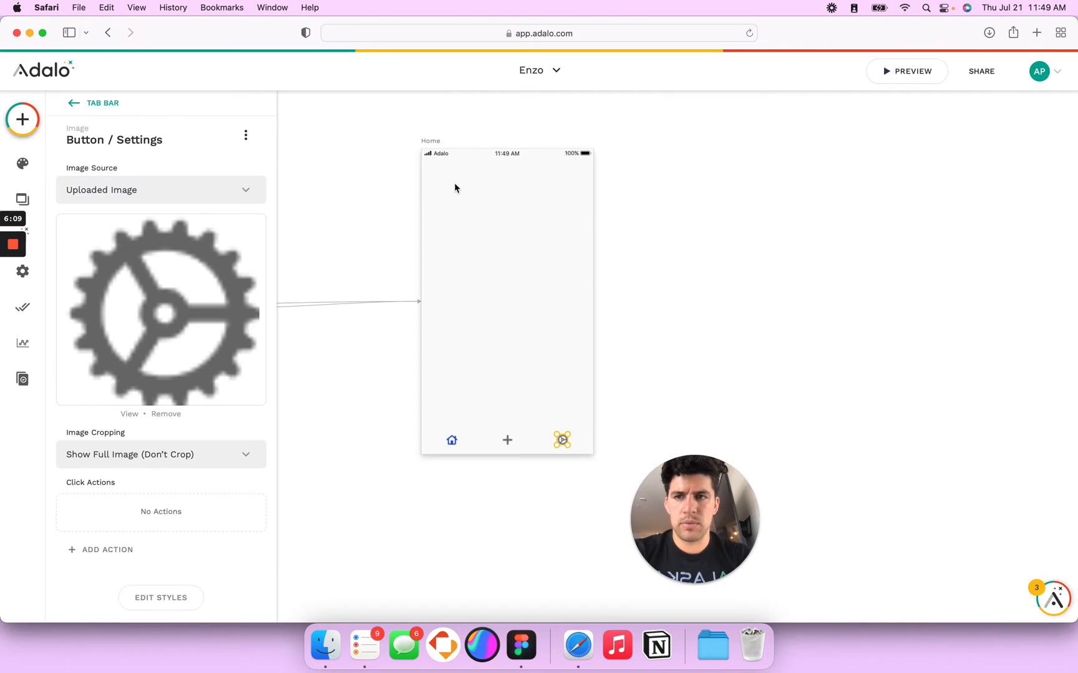
Step: Add a text element at the top of Home, sized 28 and bold
{"action": "left_click", "coordinate": [478, 187]}
{"action": "left_click_drag", "start_coordinate": [480, 180], "coordinate": [506, 175]}
{"action": "left_click", "coordinate": [92, 226]}
{"action": "left_click", "coordinate": [194, 226]}
{"action": "type", "text": "28"}
{"action": "left_click", "coordinate": [161, 226]}
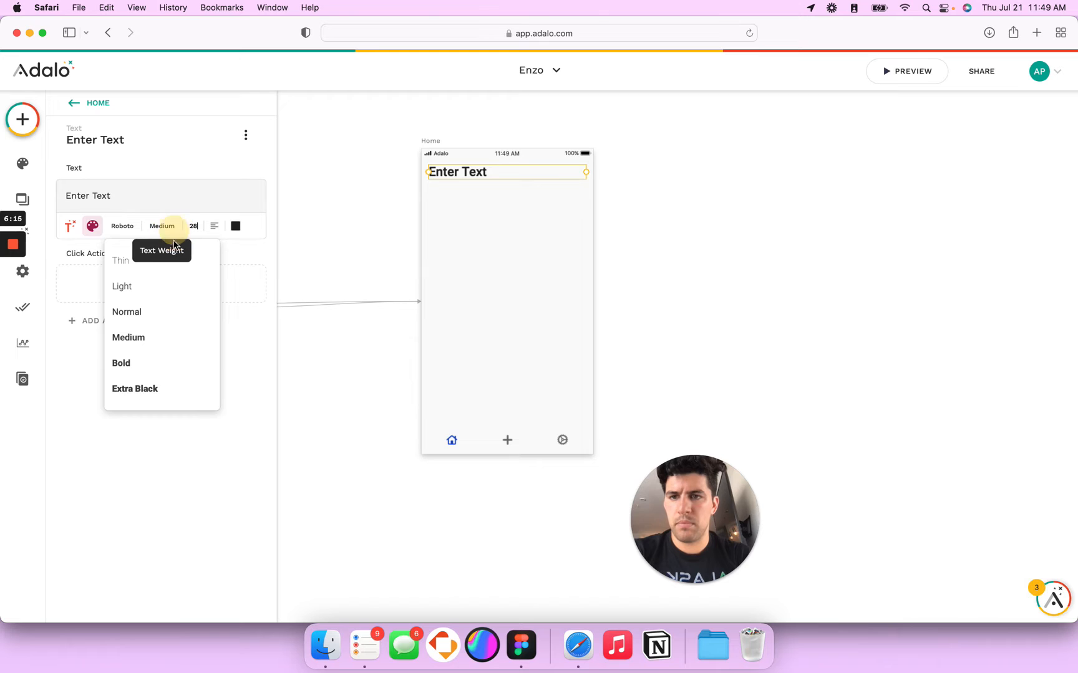
{"action": "left_click", "coordinate": [138, 364]}
{"action": "left_click", "coordinate": [519, 216]}
{"action": "left_click", "coordinate": [474, 180]}
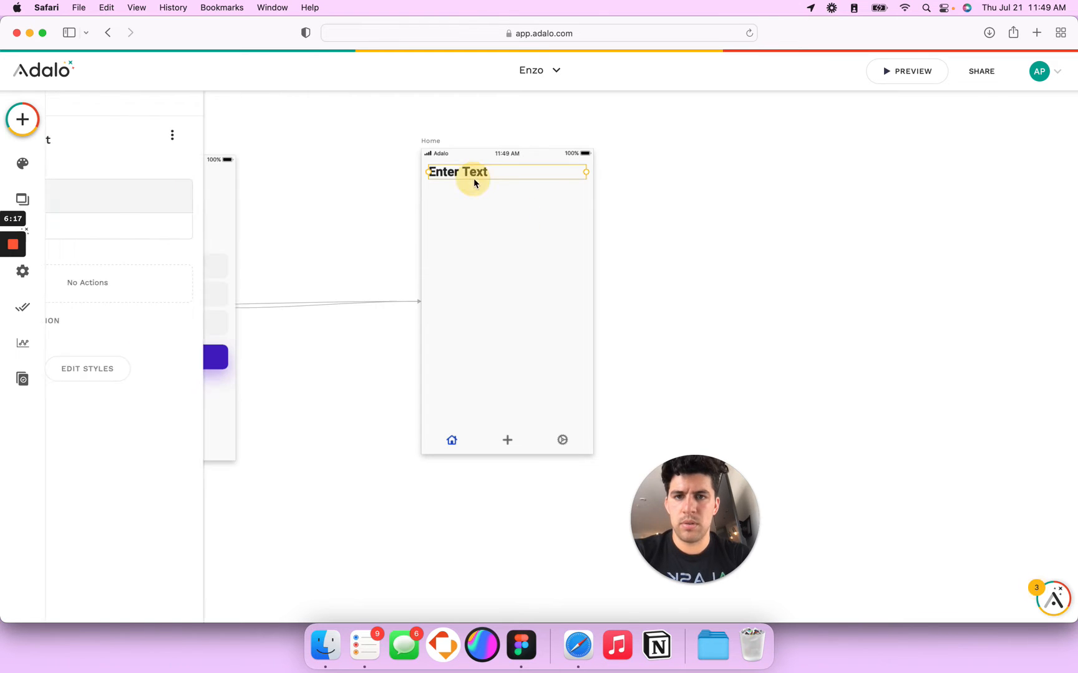
Step: Match the Figma heading by setting font size 22 and moving the text slightly lower
{"action": "key", "text": "super+Tab"}
{"action": "left_click", "coordinate": [422, 268]}
{"action": "key", "text": "super+Tab"}
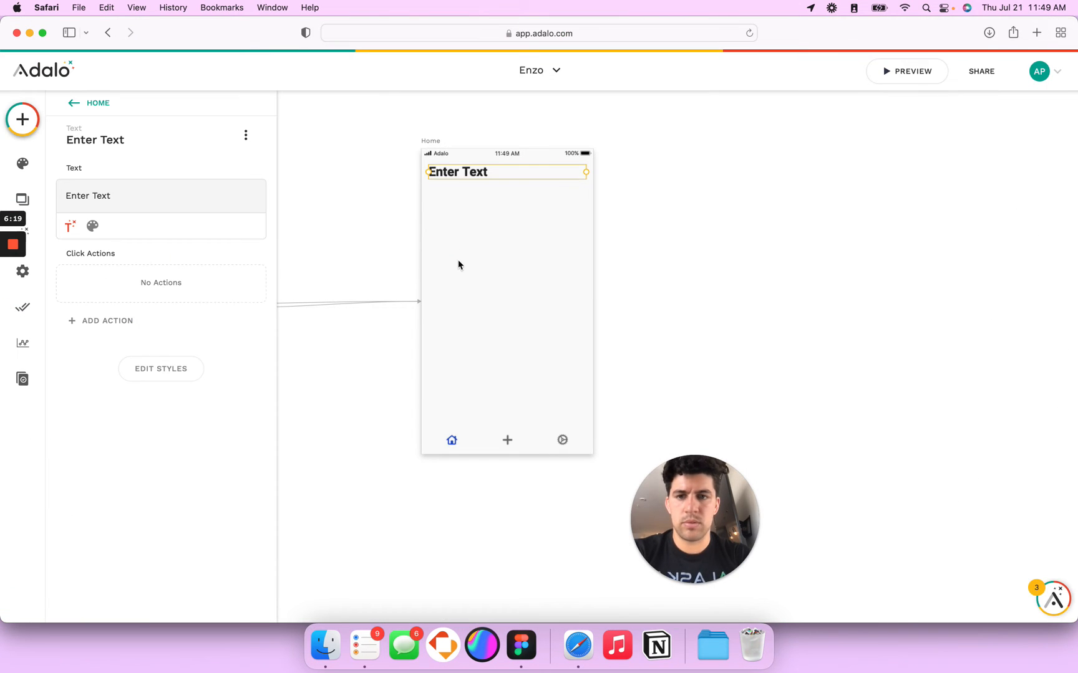
{"action": "left_click", "coordinate": [92, 227]}
{"action": "double_click", "coordinate": [183, 226]}
{"action": "type", "text": "22"}
{"action": "left_click_drag", "start_coordinate": [468, 173], "coordinate": [468, 181]}
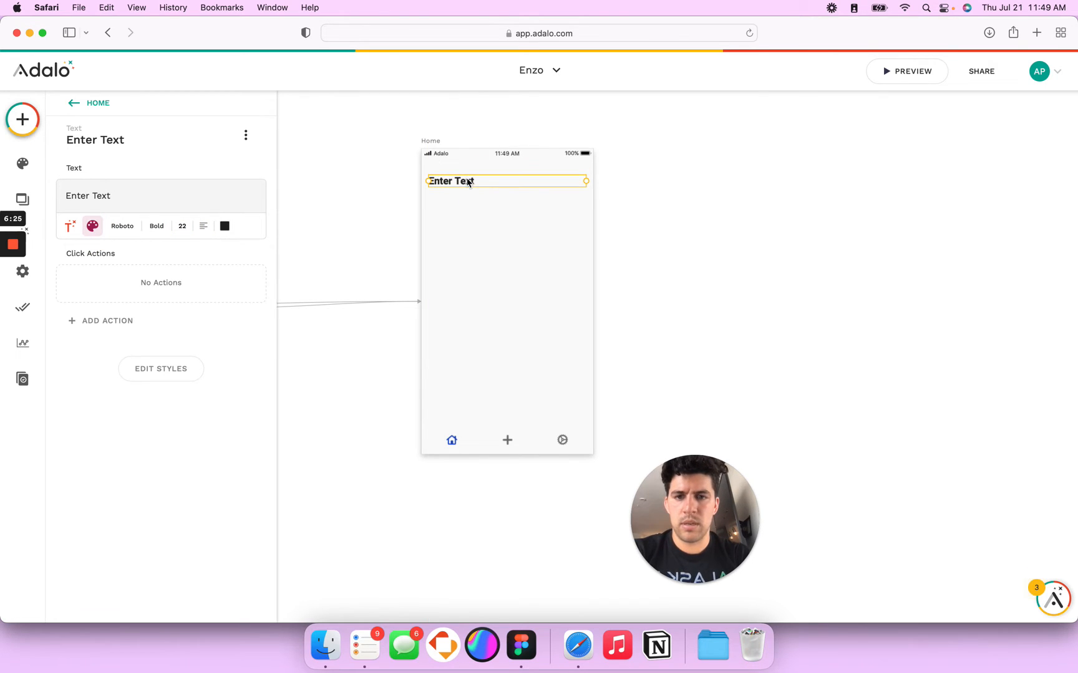
Step: Pin the Tab bar group to the bottom of the screen
{"action": "left_click", "coordinate": [510, 444]}
{"action": "left_click", "coordinate": [149, 458]}
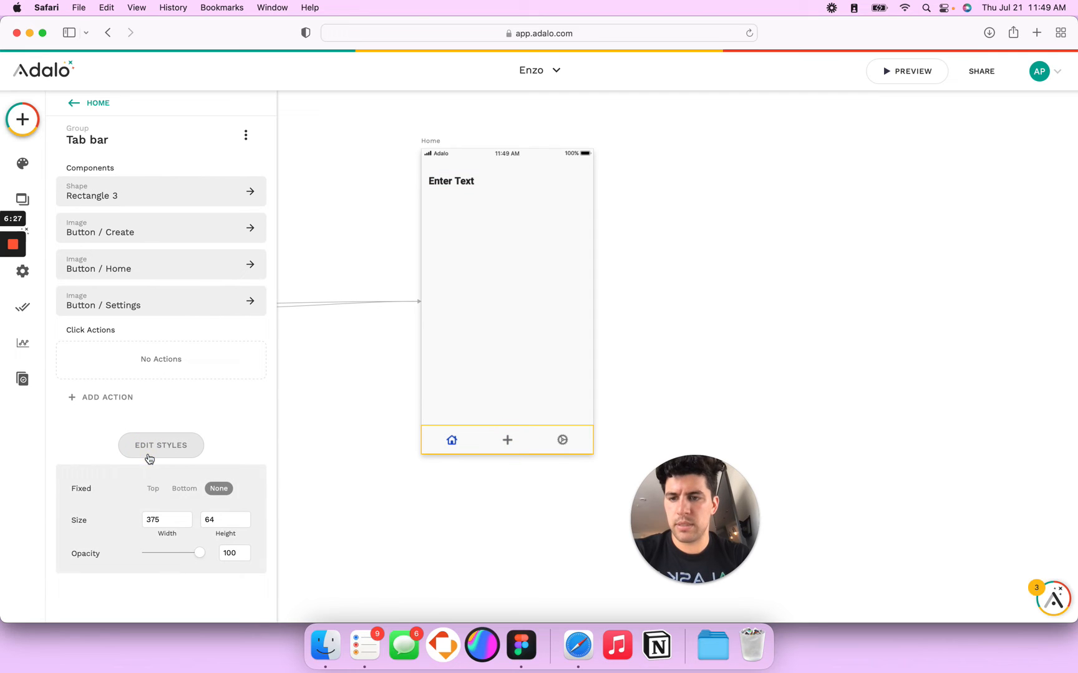
{"action": "left_click", "coordinate": [182, 489]}
Step: Replace the heading's 'Enter Text' placeholder with 'Home'
{"action": "left_click", "coordinate": [480, 181]}
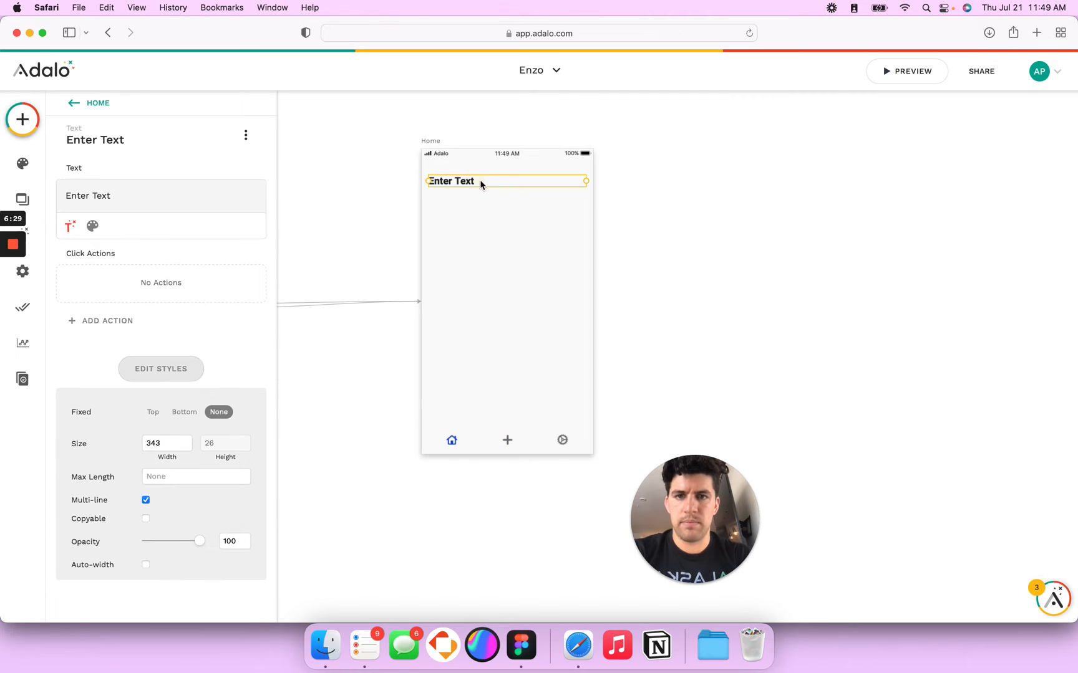
{"action": "triple_click", "coordinate": [108, 195]}
{"action": "type", "text": "H"}
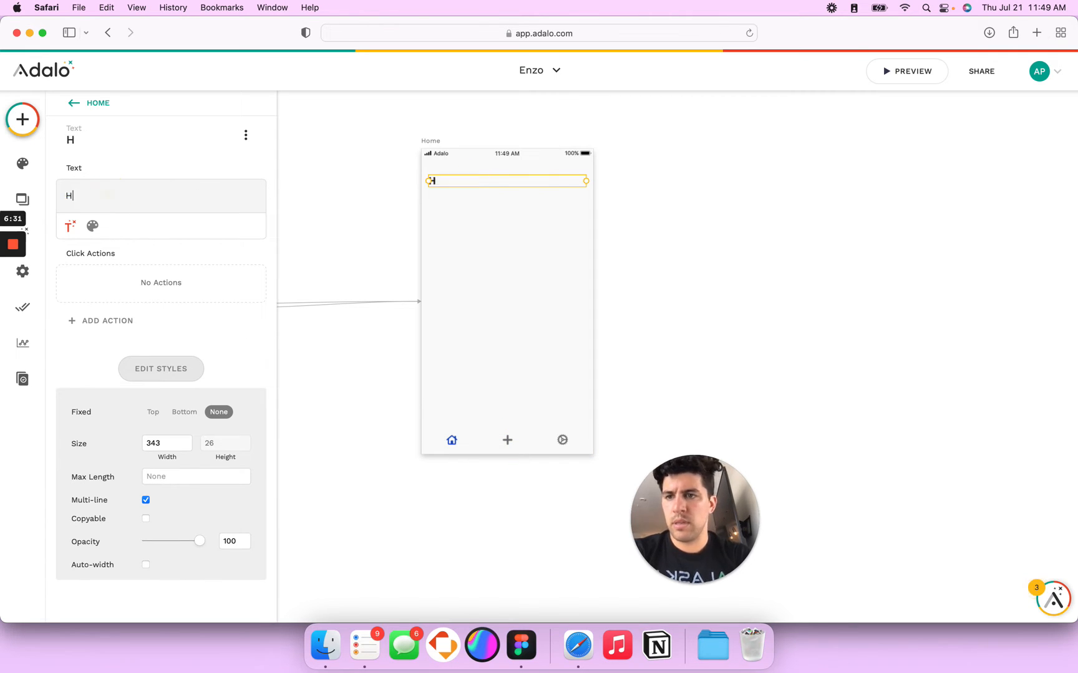
{"action": "left_click", "coordinate": [548, 230]}
{"action": "left_click", "coordinate": [441, 181]}
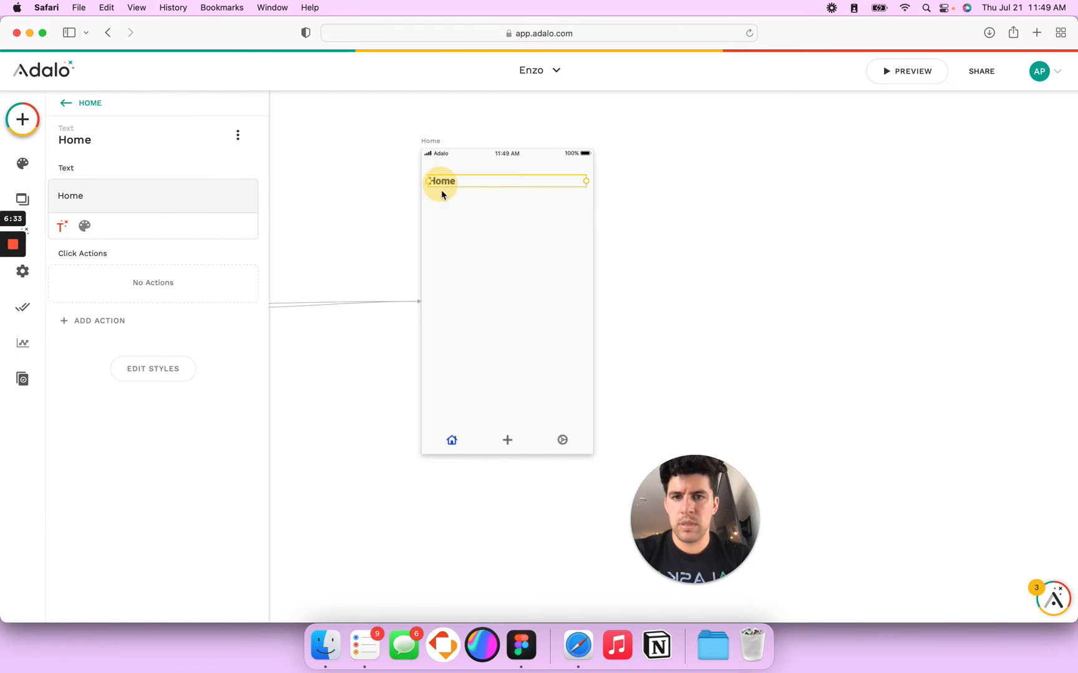
{"action": "key", "text": "super+Tab"}
{"action": "key", "text": "super+Tab"}
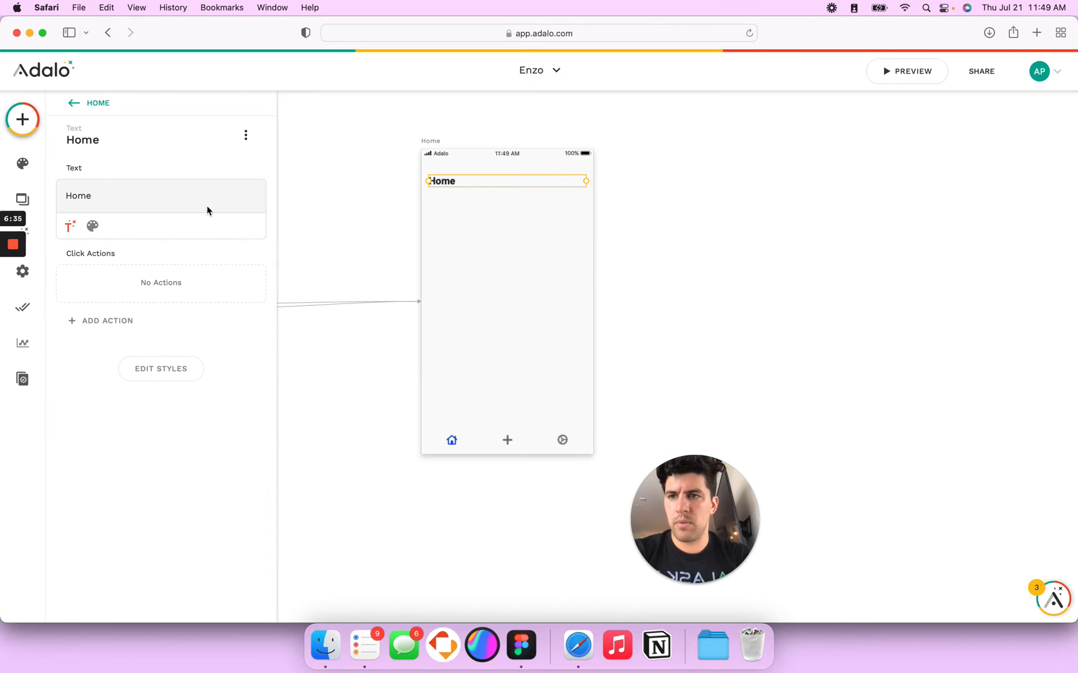
{"action": "left_click", "coordinate": [22, 120]}
Step: Place a Custom List component below the Home heading
{"action": "type", "text": "custom"}
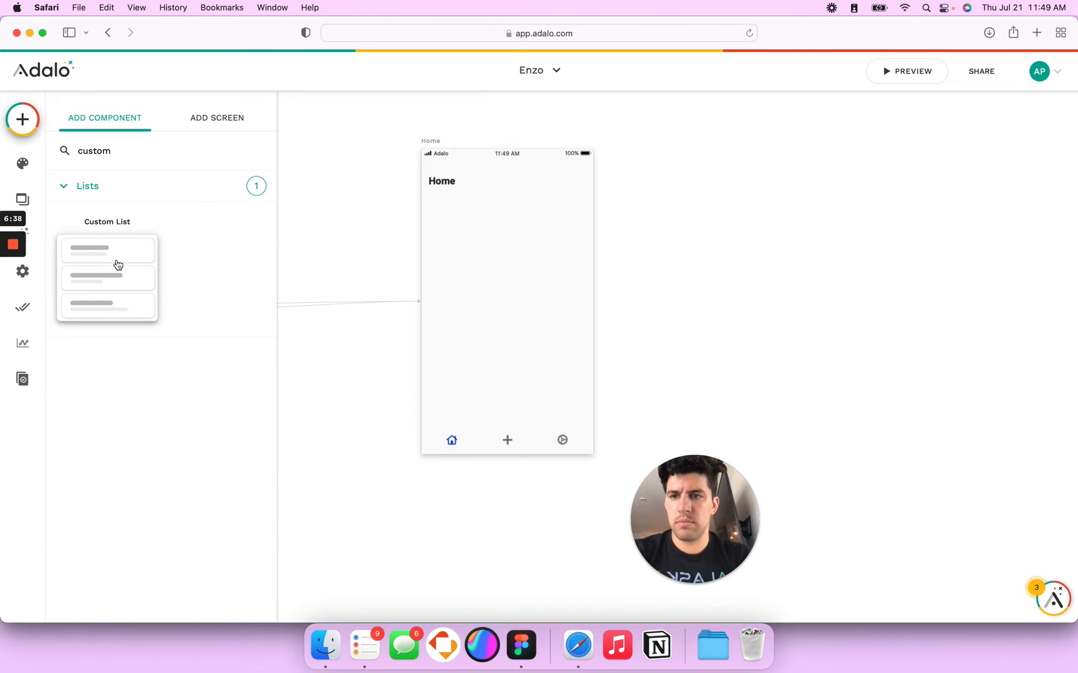
{"action": "left_click", "coordinate": [400, 264]}
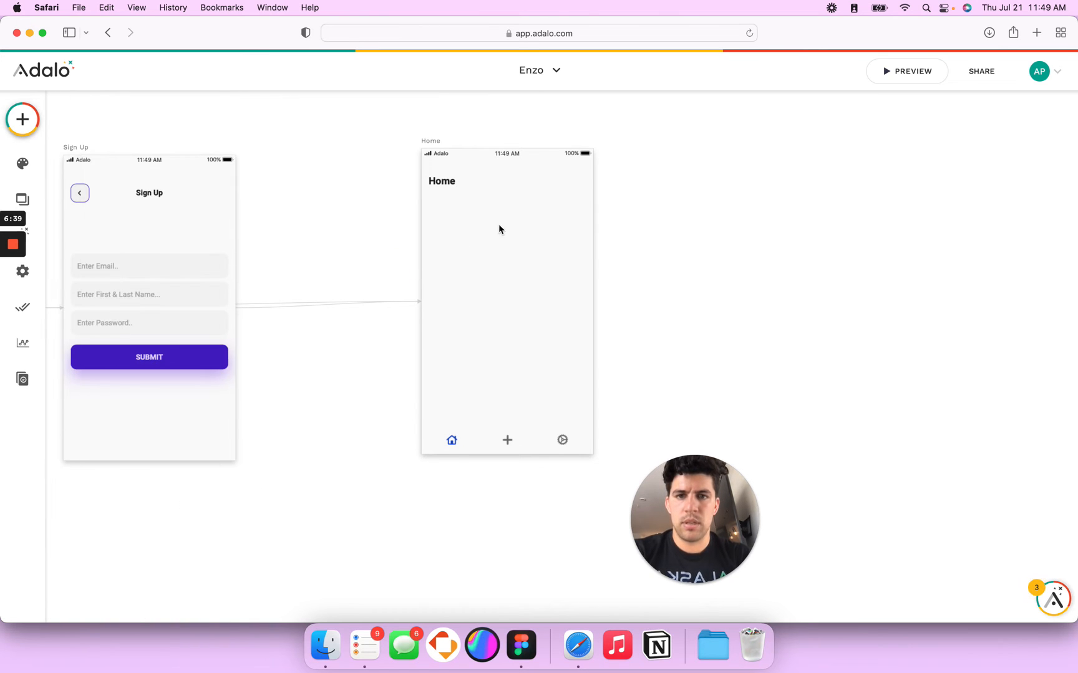
{"action": "left_click", "coordinate": [22, 119]}
{"action": "type", "text": "cust"}
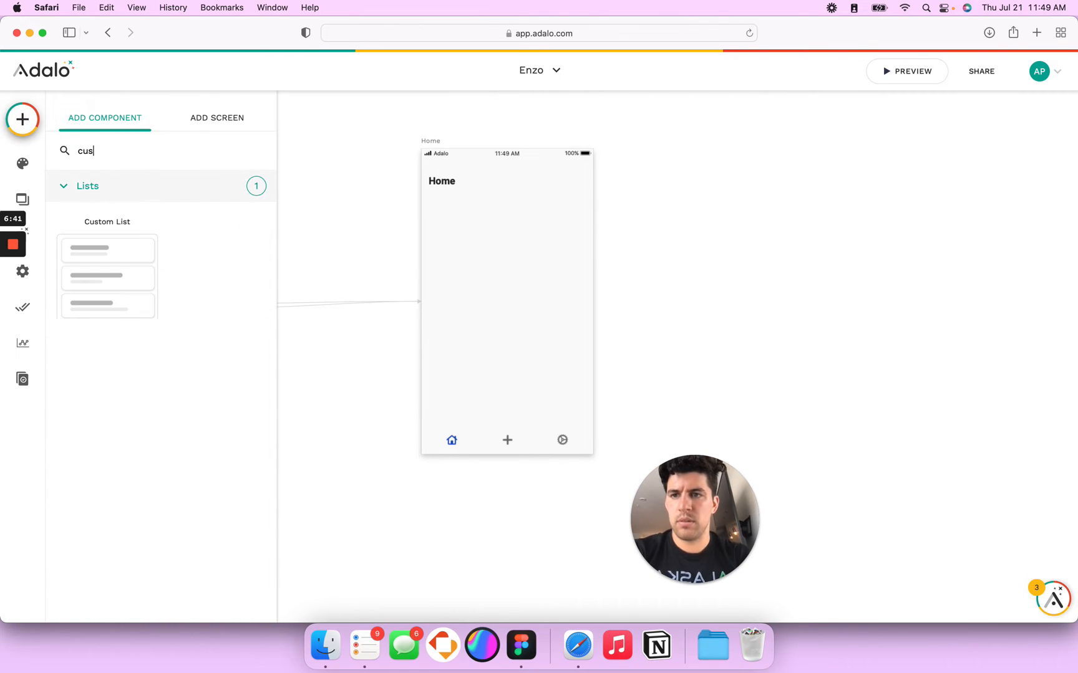
{"action": "left_click_drag", "start_coordinate": [126, 271], "coordinate": [318, 255]}
{"action": "double_click", "coordinate": [104, 156]}
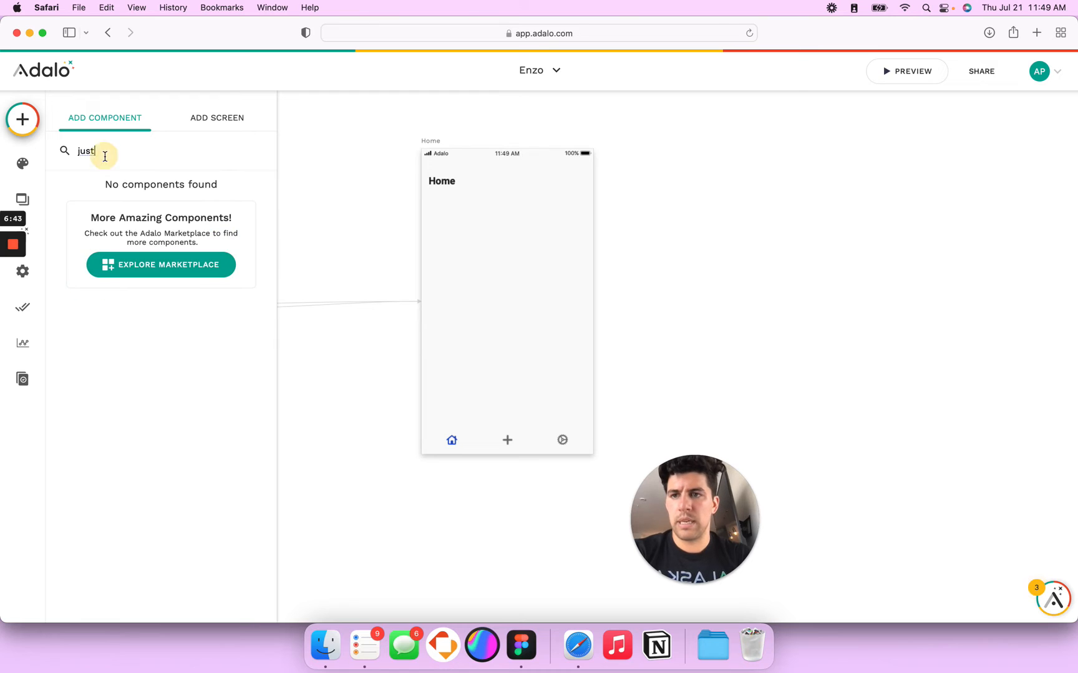
{"action": "type", "text": "cust"}
{"action": "left_click", "coordinate": [97, 274]}
{"action": "left_click_drag", "start_coordinate": [97, 274], "coordinate": [480, 264]}
{"action": "double_click", "coordinate": [93, 151]}
{"action": "type", "text": "cus"}
{"action": "left_click_drag", "start_coordinate": [81, 257], "coordinate": [505, 233]}
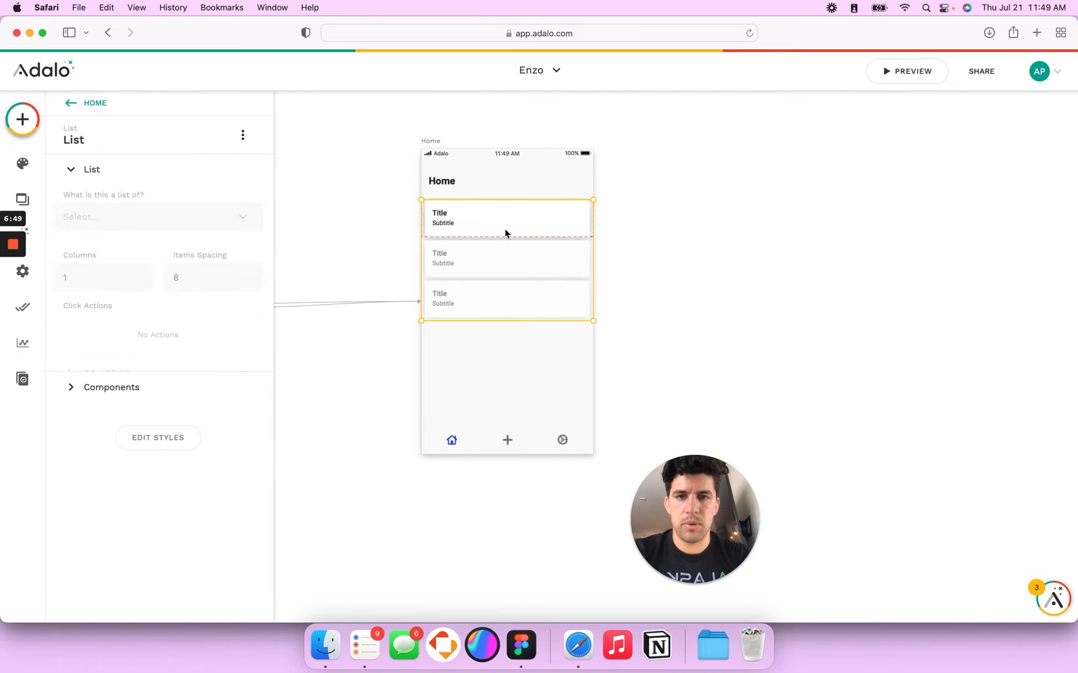
Step: Narrow the custom list slightly from its left and right sides
{"action": "left_click_drag", "start_coordinate": [424, 224], "coordinate": [429, 224]}
{"action": "left_click_drag", "start_coordinate": [591, 215], "coordinate": [586, 214]}
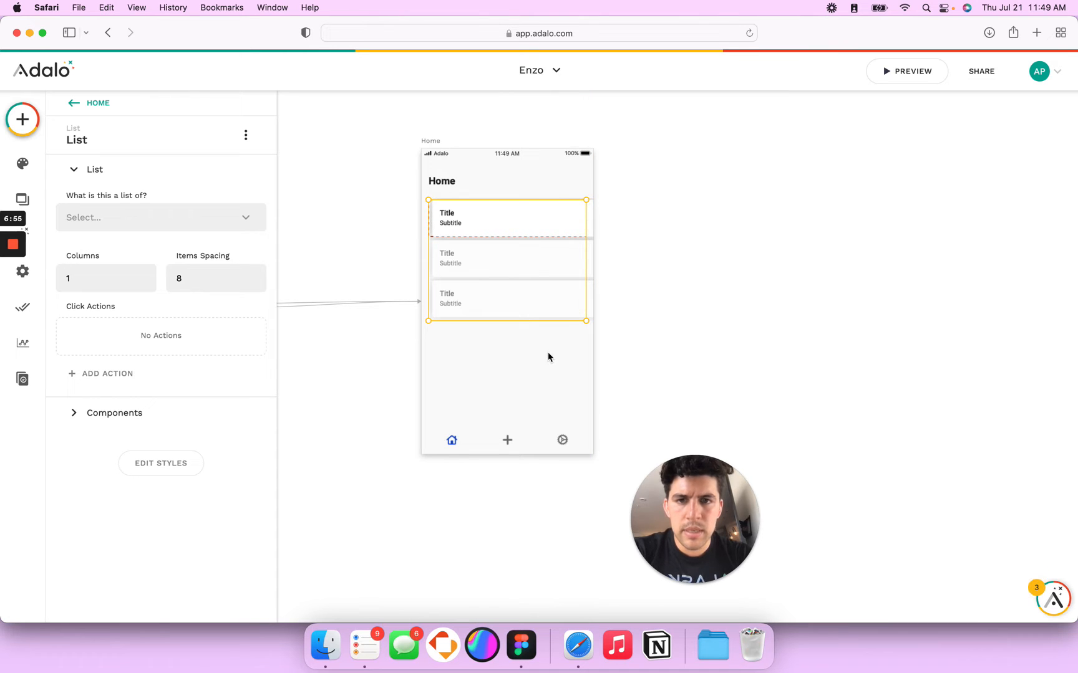
{"action": "left_click", "coordinate": [522, 375]}
Step: Delete the Title and Subtitle text from the list's cards
{"action": "left_click", "coordinate": [479, 245]}
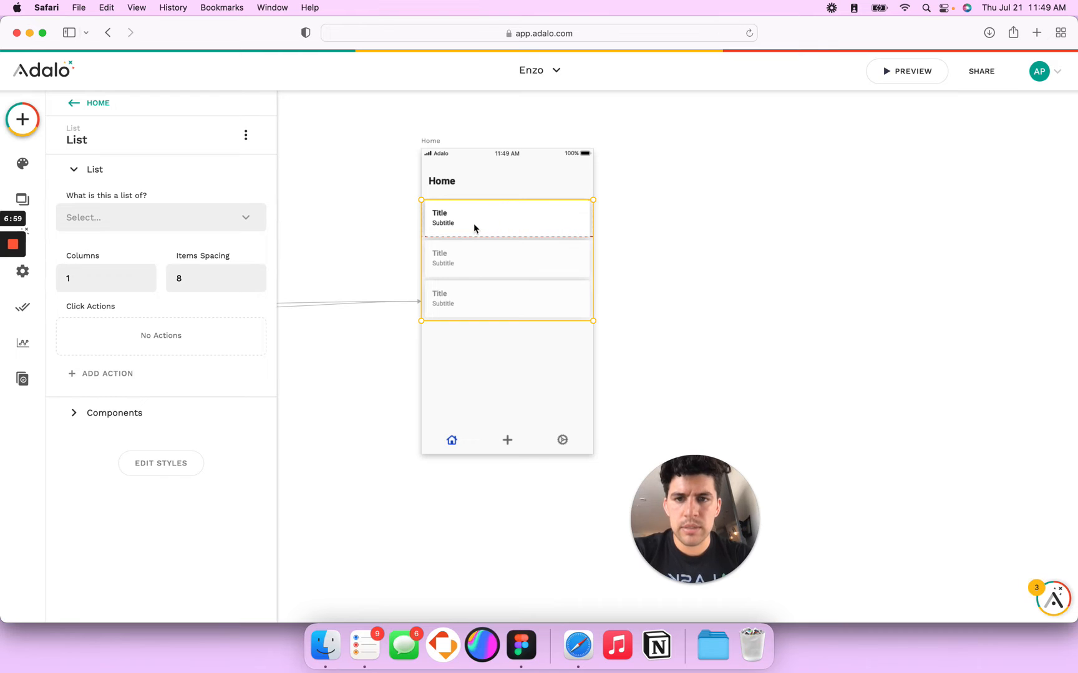
{"action": "left_click", "coordinate": [447, 218]}
{"action": "left_click", "coordinate": [445, 225], "text": "shift"}
{"action": "key", "text": "BackSpace"}
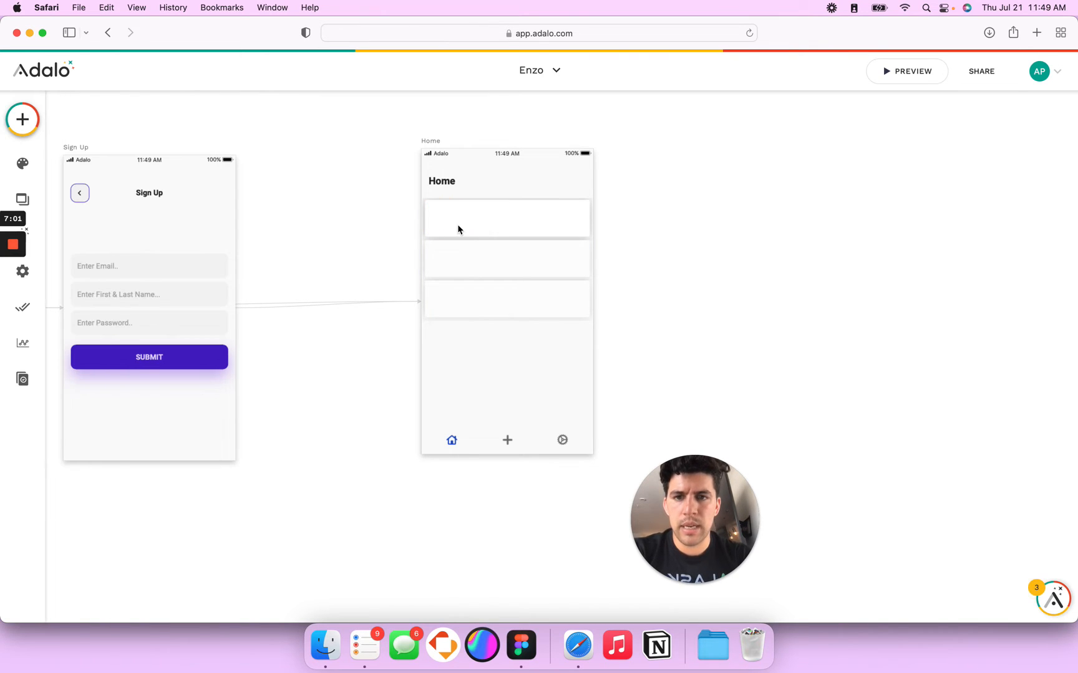
{"action": "left_click", "coordinate": [457, 229]}
{"action": "key", "text": "super+Tab"}
Step: Check the Figma card size, then set the card rectangle to 330 wide by 54 high
{"action": "left_click", "coordinate": [554, 335]}
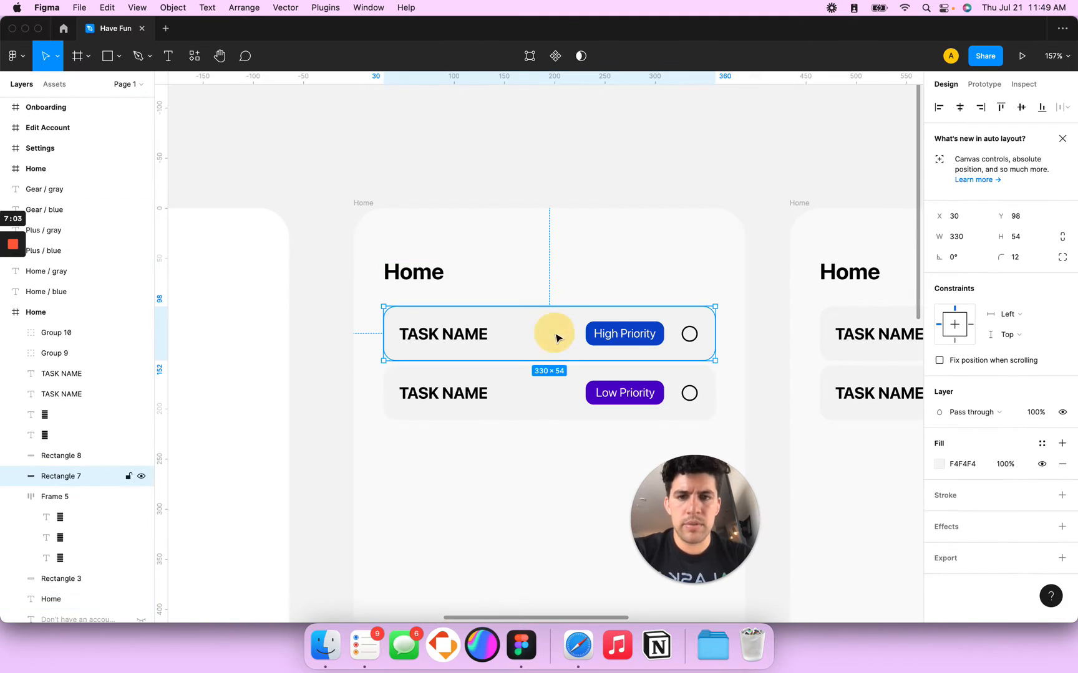
{"action": "left_click", "coordinate": [966, 466]}
{"action": "key", "text": "super+c"}
{"action": "key", "text": "super+Tab"}
{"action": "left_click", "coordinate": [163, 505]}
{"action": "left_click", "coordinate": [160, 577]}
{"action": "type", "text": "330"}
{"action": "key", "text": "Tab"}
{"action": "type", "text": "0"}
{"action": "key", "text": "BackSpace"}
{"action": "type", "text": "54"}
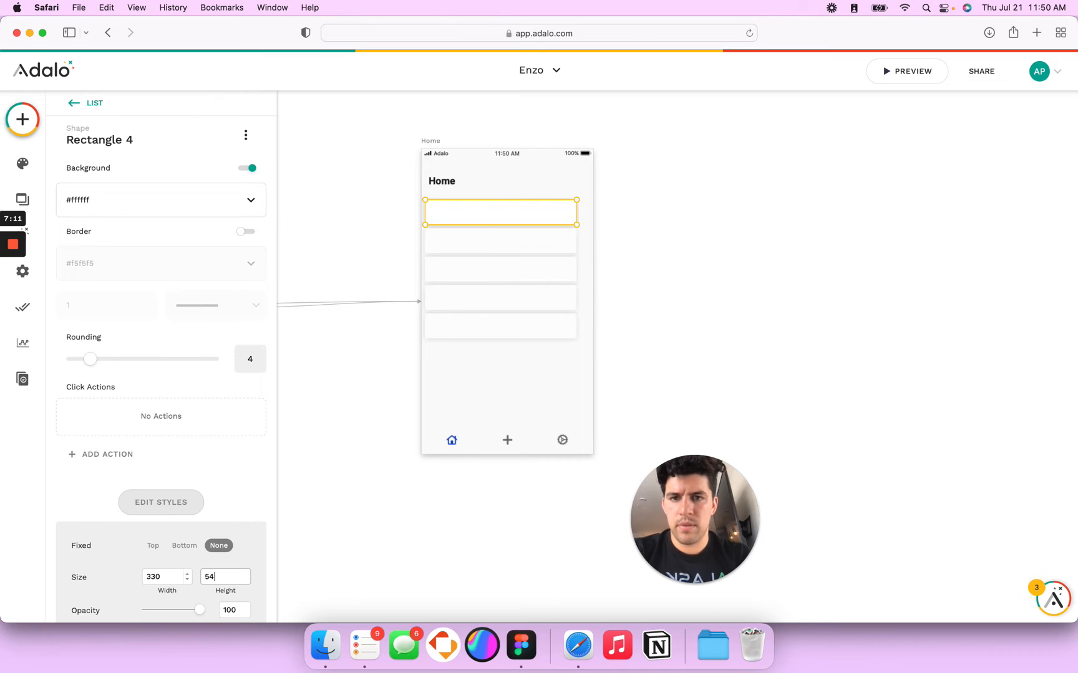
Step: Give the card rectangle a #F4F4F4 grey background and corner rounding 12
{"action": "scroll", "coordinate": [175, 514], "scroll_direction": "down", "scroll_amount": 3}
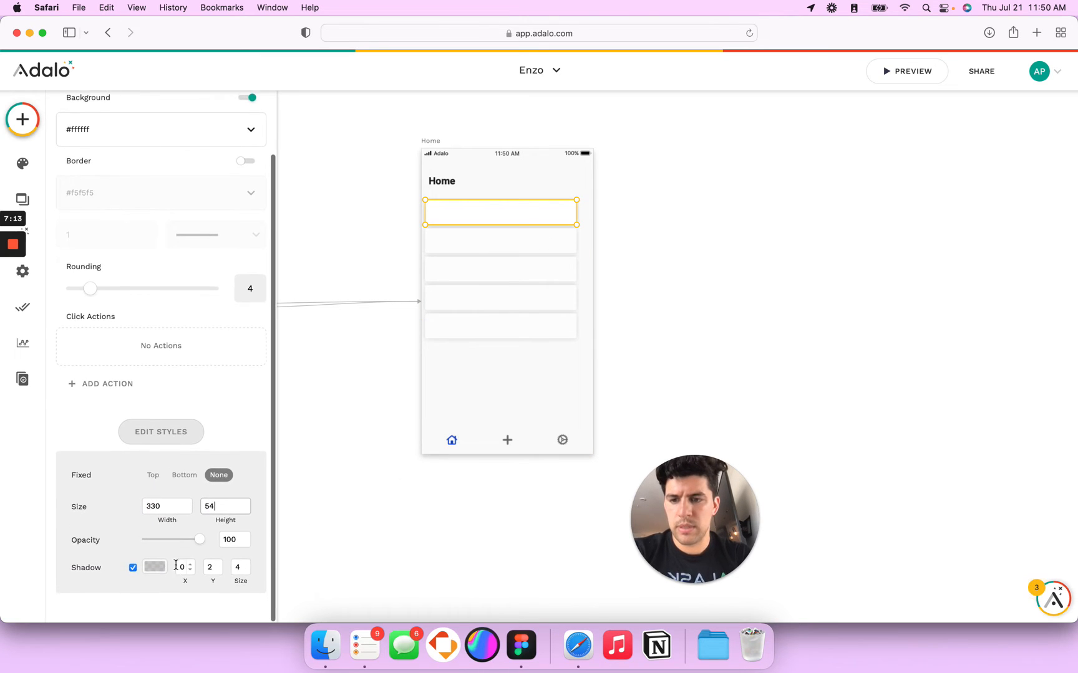
{"action": "left_click", "coordinate": [159, 144]}
{"action": "double_click", "coordinate": [157, 288]}
{"action": "key", "text": "super+v"}
{"action": "key", "text": "Tab"}
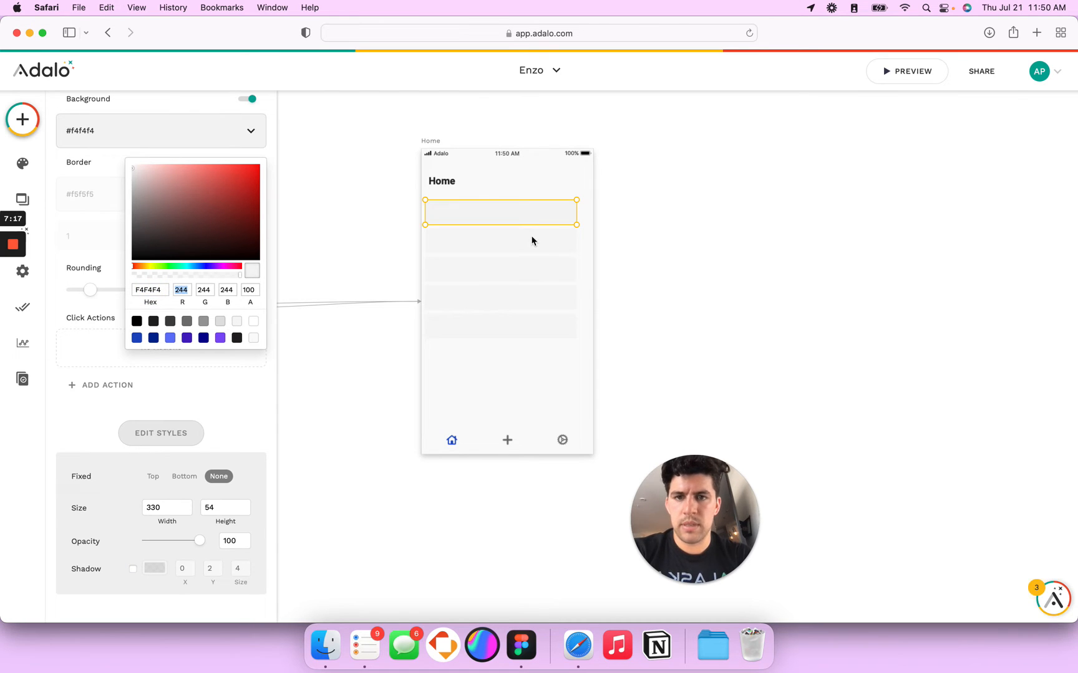
{"action": "key", "text": "super+Tab"}
{"action": "key", "text": "super+Tab"}
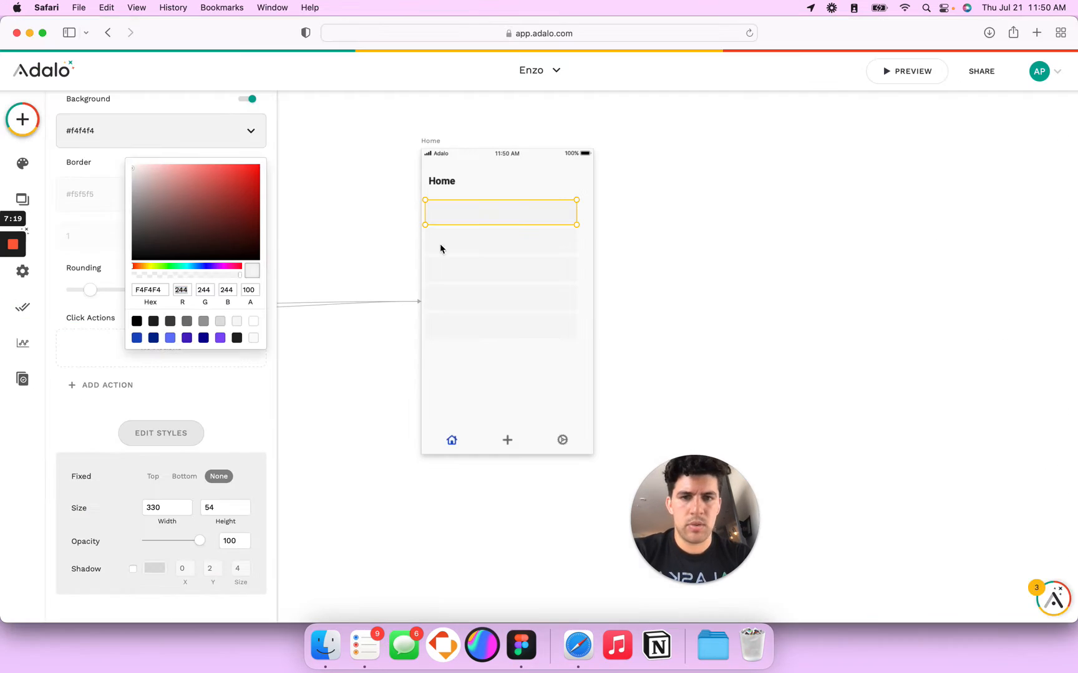
{"action": "left_click", "coordinate": [91, 335]}
{"action": "left_click", "coordinate": [245, 289]}
{"action": "type", "text": "12"}
Step: Align the card rectangle within the list and narrow and centre the list
{"action": "left_click", "coordinate": [687, 252]}
{"action": "left_click", "coordinate": [543, 222]}
{"action": "left_click_drag", "start_coordinate": [532, 216], "coordinate": [537, 212]}
{"action": "left_click", "coordinate": [588, 235]}
{"action": "left_click_drag", "start_coordinate": [594, 232], "coordinate": [580, 231]}
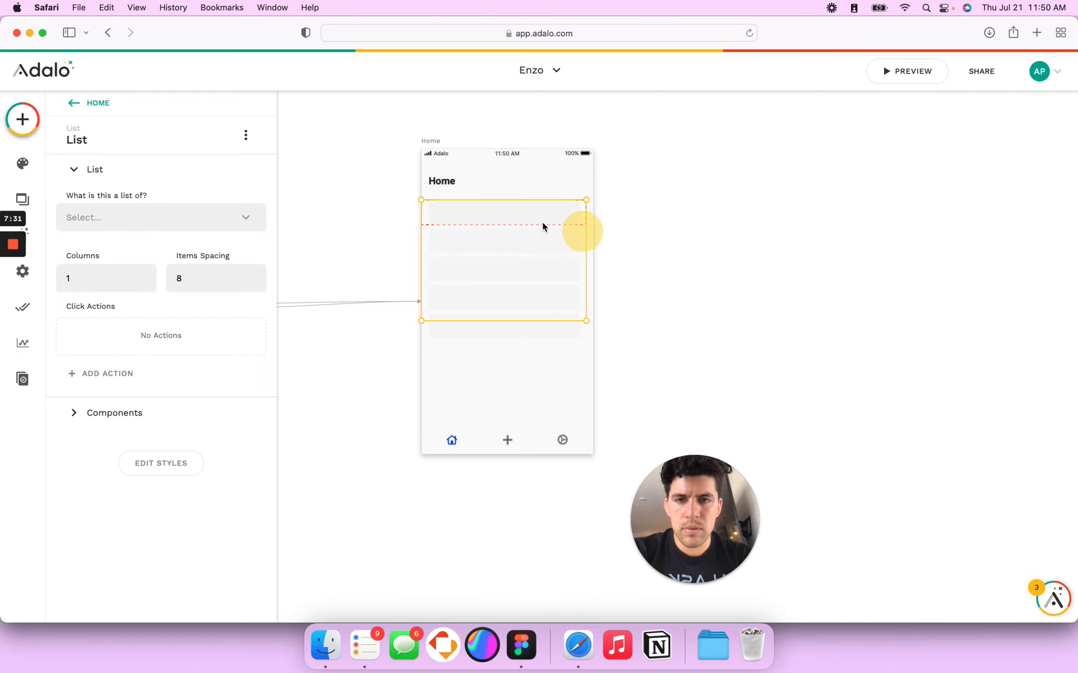
{"action": "left_click_drag", "start_coordinate": [513, 212], "coordinate": [509, 213]}
{"action": "left_click", "coordinate": [516, 214]}
{"action": "left_click", "coordinate": [586, 245]}
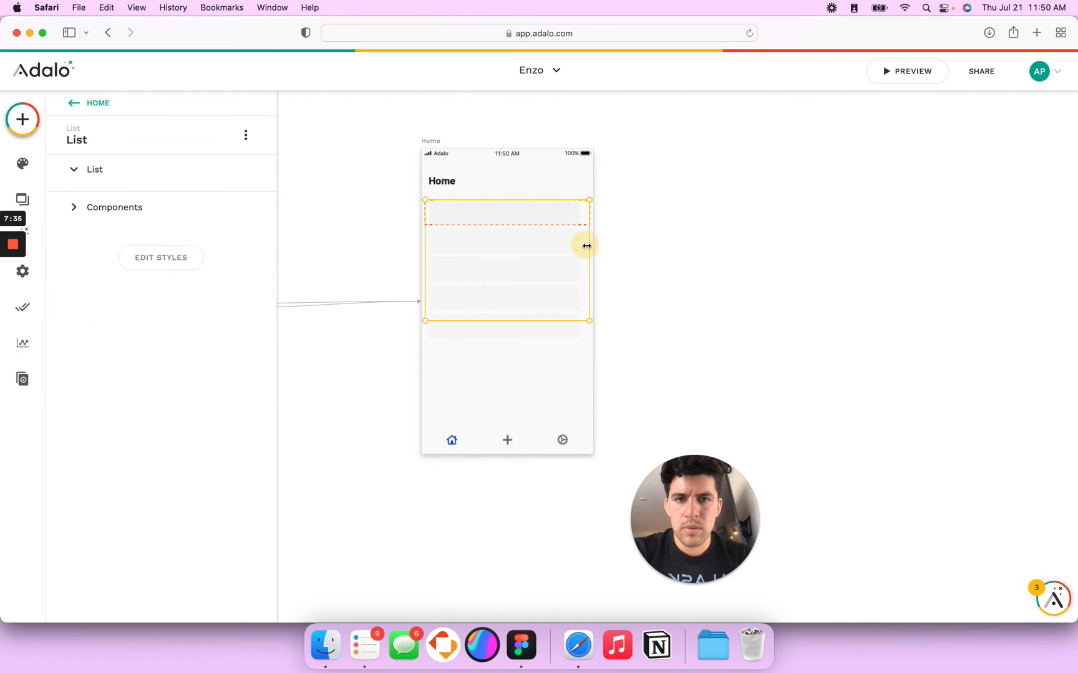
{"action": "left_click_drag", "start_coordinate": [590, 245], "coordinate": [583, 247]}
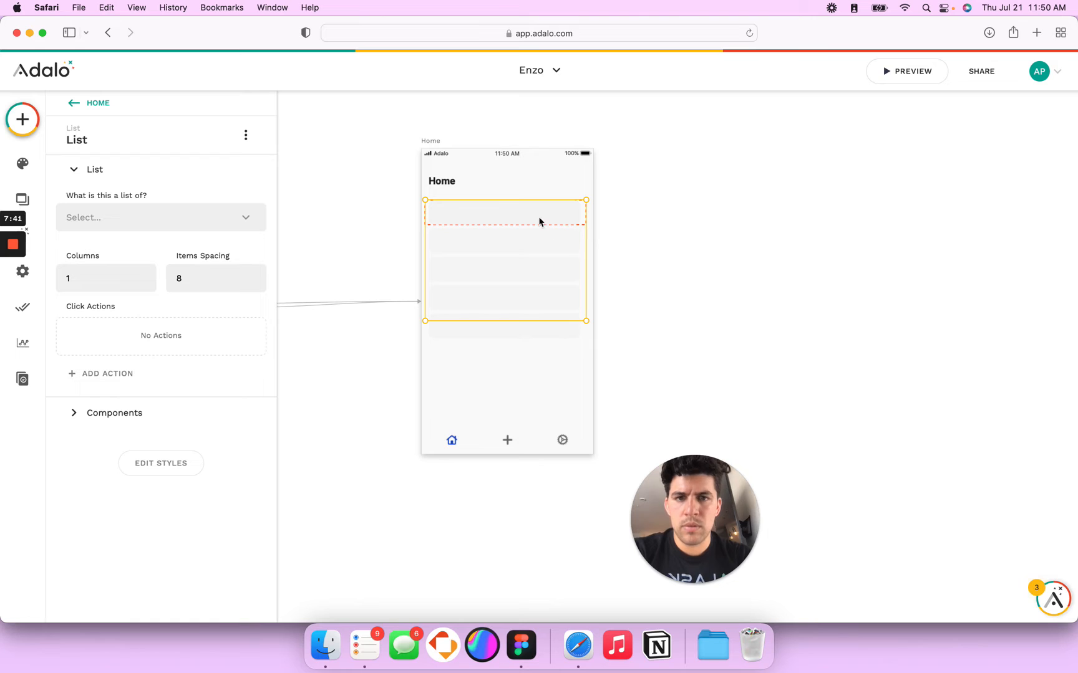
{"action": "left_click_drag", "start_coordinate": [497, 220], "coordinate": [493, 216]}
Step: Trim the list's right edge slightly
{"action": "scroll", "coordinate": [493, 216], "scroll_direction": "up", "scroll_amount": 3}
{"action": "right_click", "coordinate": [493, 216]}
{"action": "left_click", "coordinate": [759, 273]}
{"action": "left_click", "coordinate": [691, 245]}
{"action": "scroll", "coordinate": [493, 216], "scroll_direction": "down", "scroll_amount": 3}
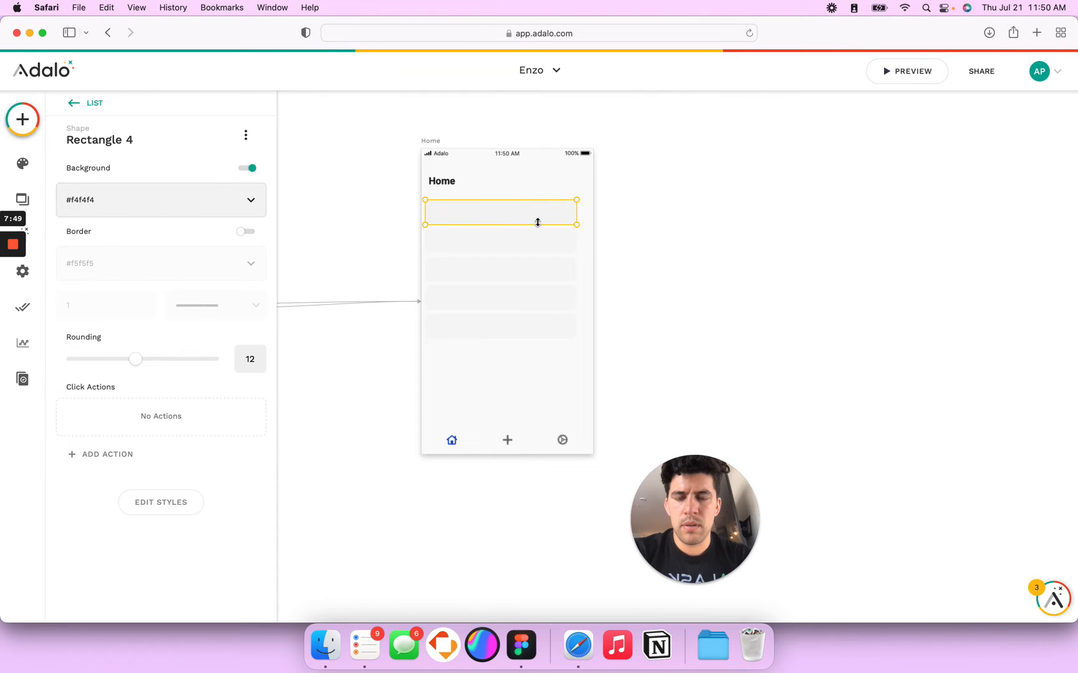
{"action": "left_click", "coordinate": [590, 226]}
{"action": "left_click", "coordinate": [534, 223]}
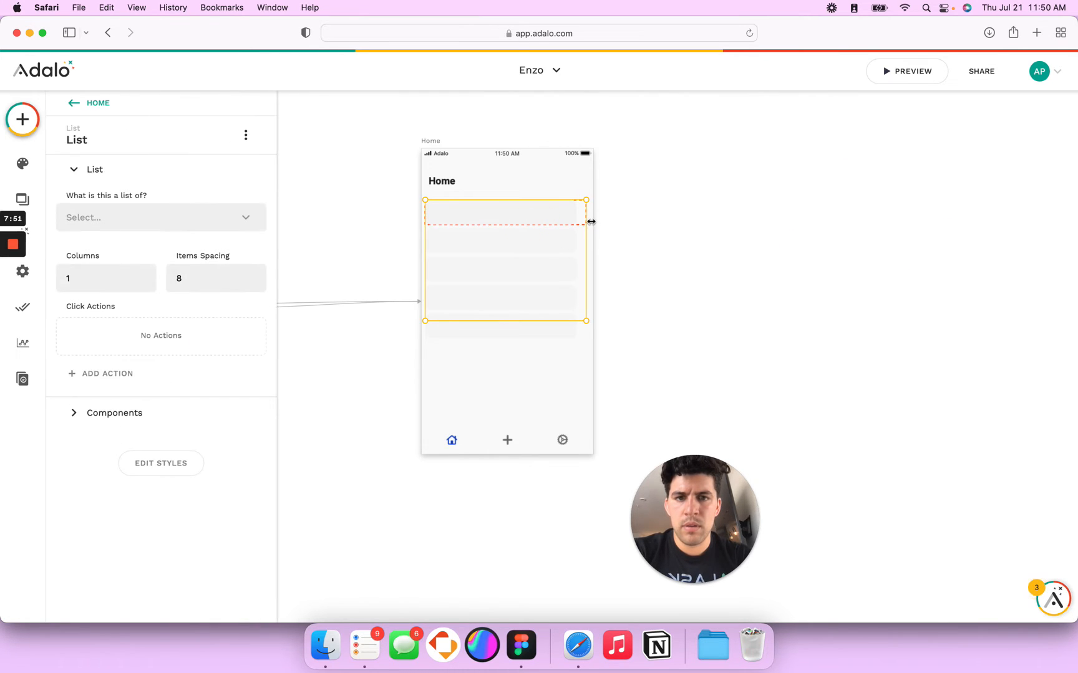
{"action": "left_click", "coordinate": [601, 223]}
{"action": "left_click", "coordinate": [581, 221]}
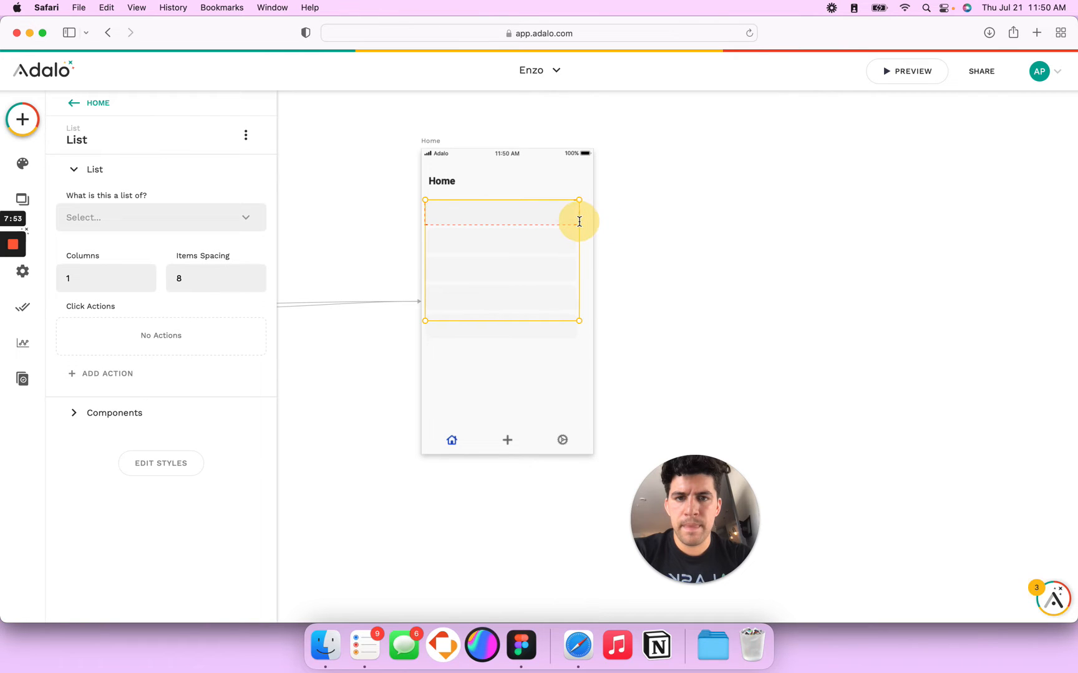
{"action": "left_click_drag", "start_coordinate": [578, 221], "coordinate": [590, 219]}
Step: Align the Home title and the list so they share the same left margin
{"action": "scroll", "coordinate": [560, 234], "scroll_direction": "up", "scroll_amount": 5}
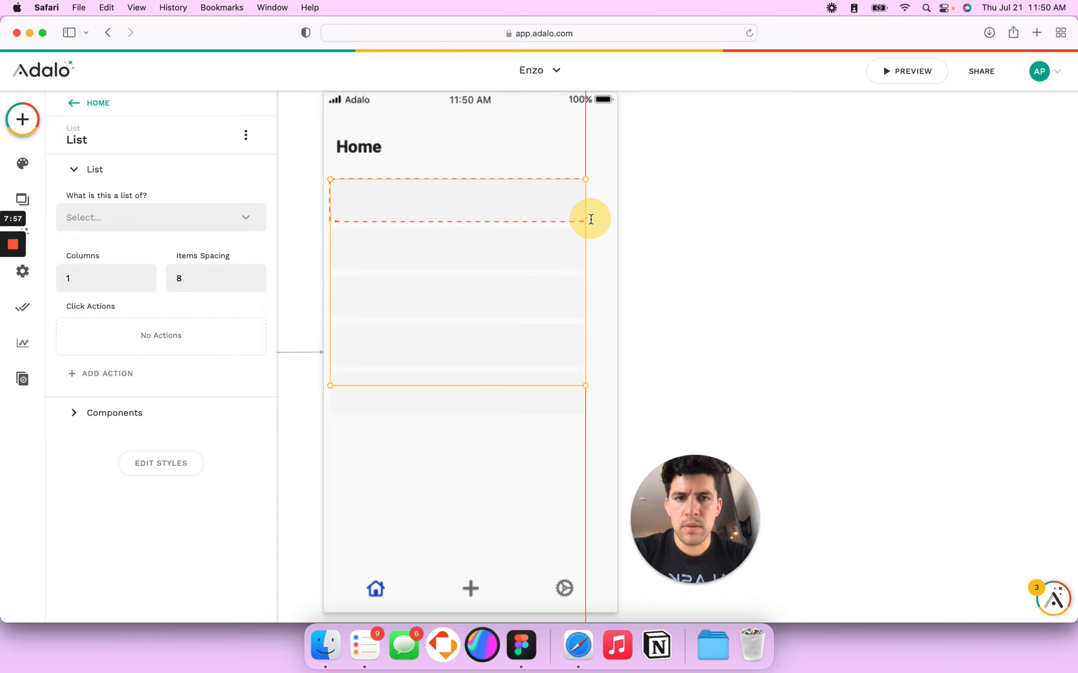
{"action": "left_click", "coordinate": [613, 207]}
{"action": "mouse_move", "coordinate": [503, 209]}
{"action": "left_mouse_down"}
{"action": "mouse_move", "coordinate": [520, 201]}
{"action": "mouse_move", "coordinate": [510, 196]}
{"action": "left_mouse_up"}
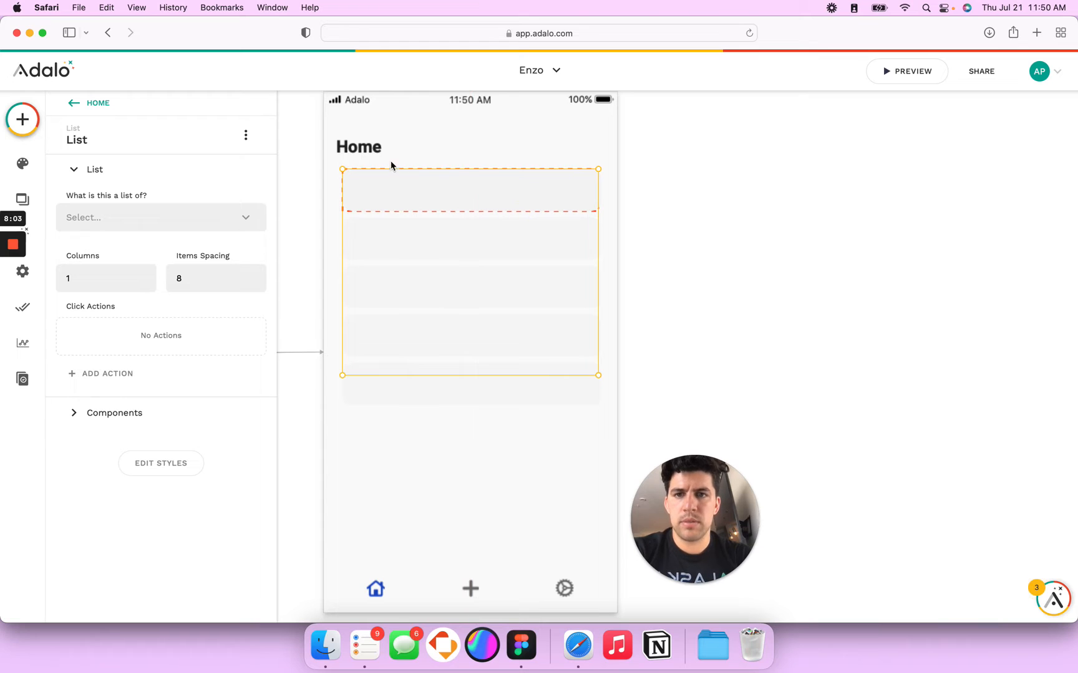
{"action": "left_click", "coordinate": [375, 153]}
{"action": "mouse_move", "coordinate": [350, 150]}
{"action": "left_mouse_down"}
{"action": "mouse_move", "coordinate": [337, 148]}
{"action": "mouse_move", "coordinate": [355, 148]}
{"action": "left_mouse_up"}
{"action": "left_click", "coordinate": [394, 285]}
{"action": "left_click", "coordinate": [428, 192]}
{"action": "left_click_drag", "start_coordinate": [431, 200], "coordinate": [431, 191]}
Step: Compare with the Figma design and bring up the app's screens list
{"action": "key", "text": "super+Tab"}
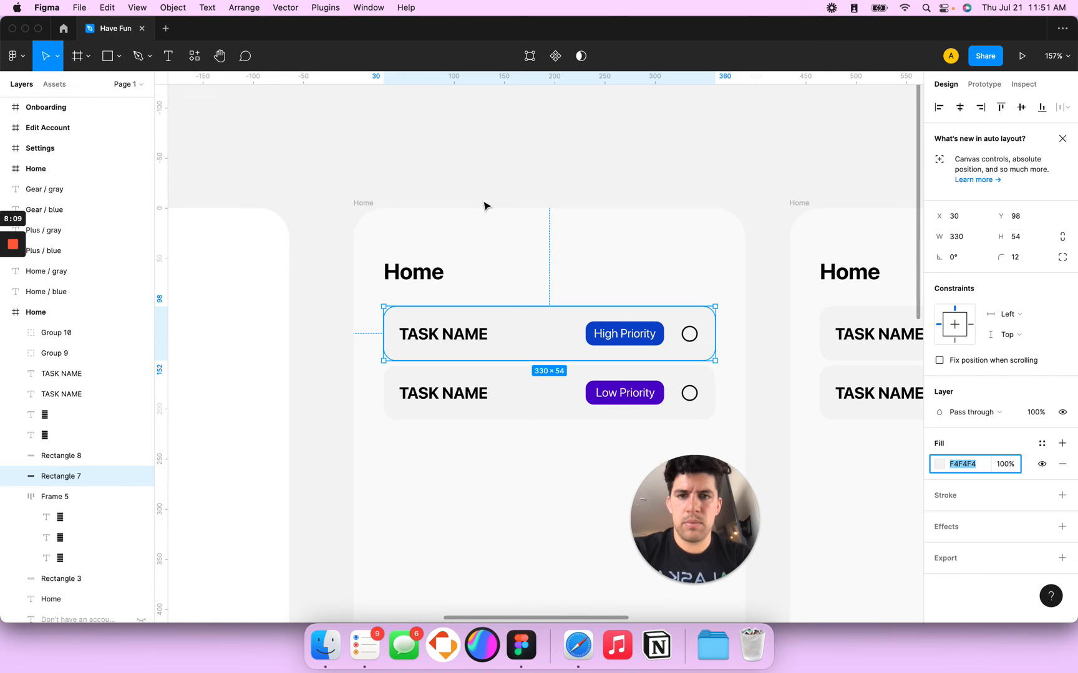
{"action": "key", "text": "super+Tab"}
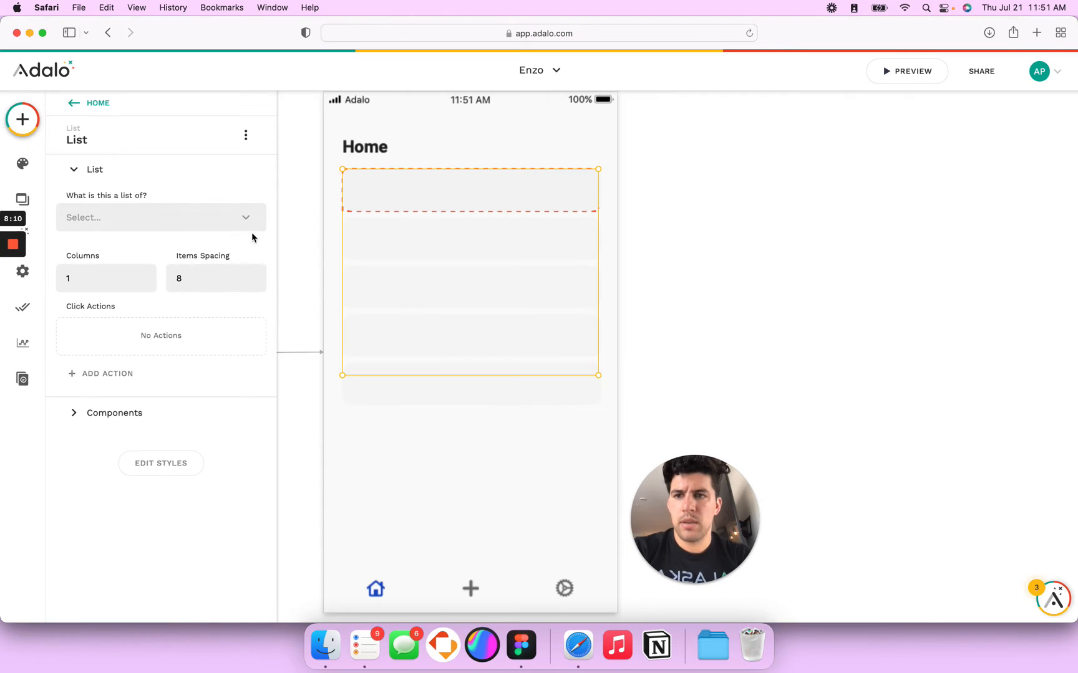
{"action": "left_click", "coordinate": [23, 199]}
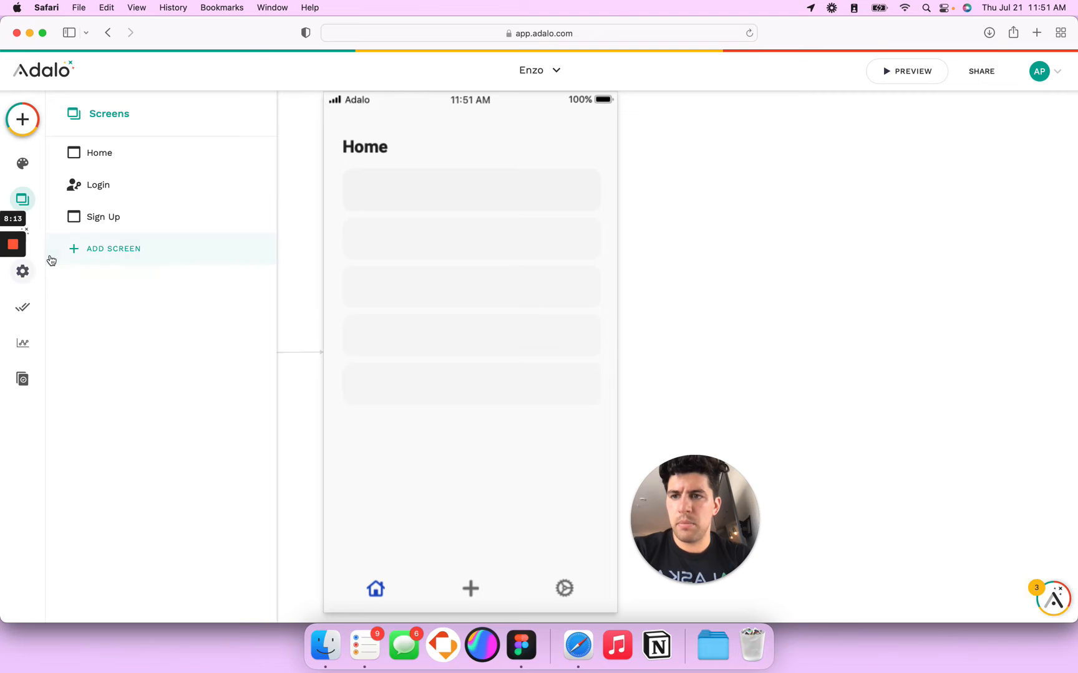
{"action": "left_click_drag", "start_coordinate": [0, 87], "coordinate": [36, 87]}
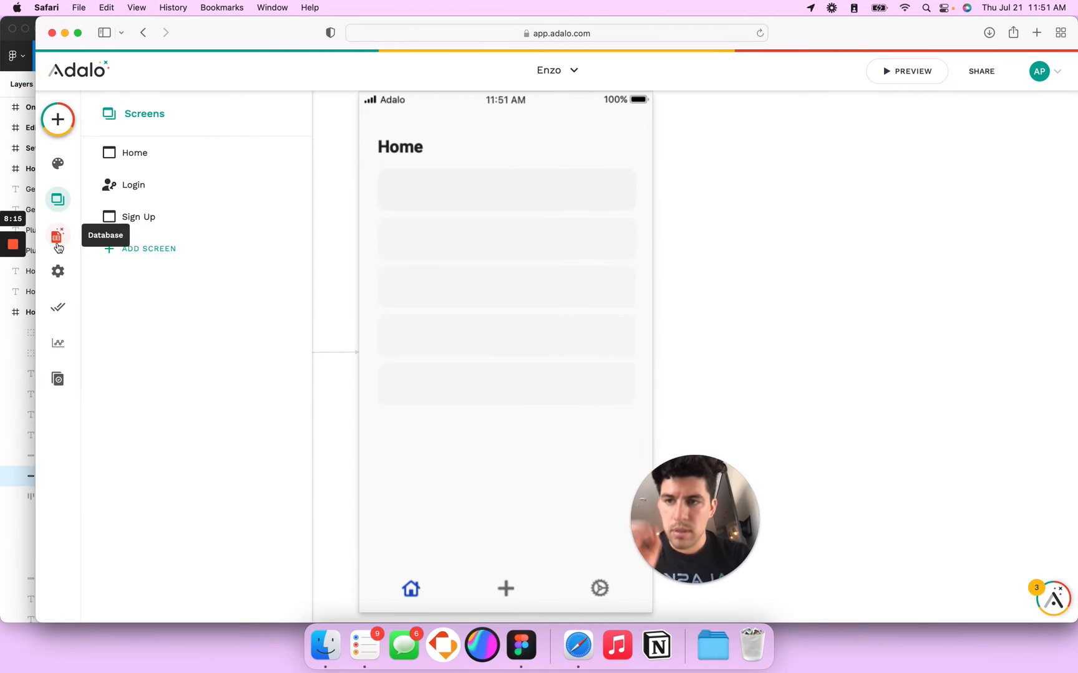
Step: Create a new database collection named Tasks
{"action": "left_click", "coordinate": [60, 238]}
{"action": "left_click", "coordinate": [159, 224]}
{"action": "left_click", "coordinate": [171, 246]}
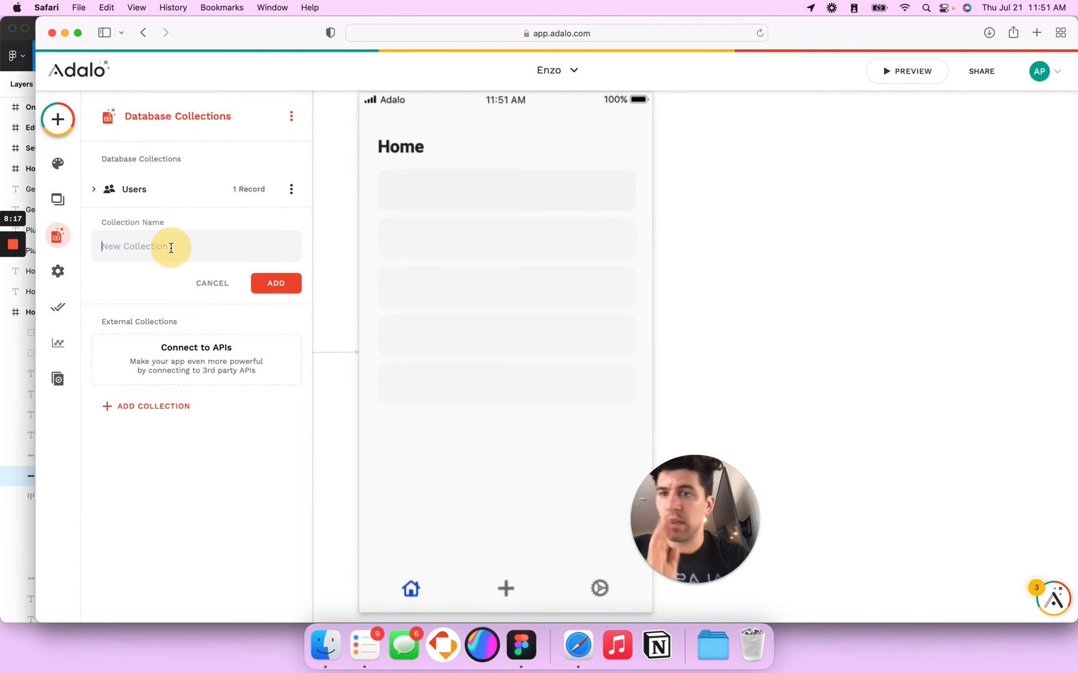
{"action": "type", "text": "Tasks"}
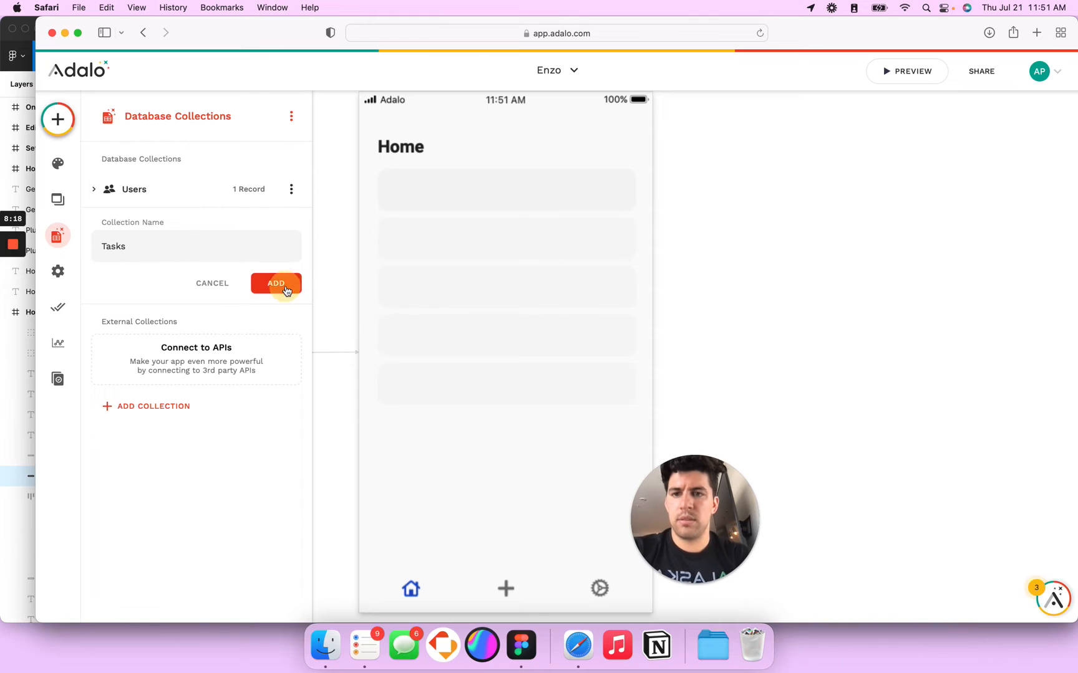
{"action": "left_click", "coordinate": [285, 288]}
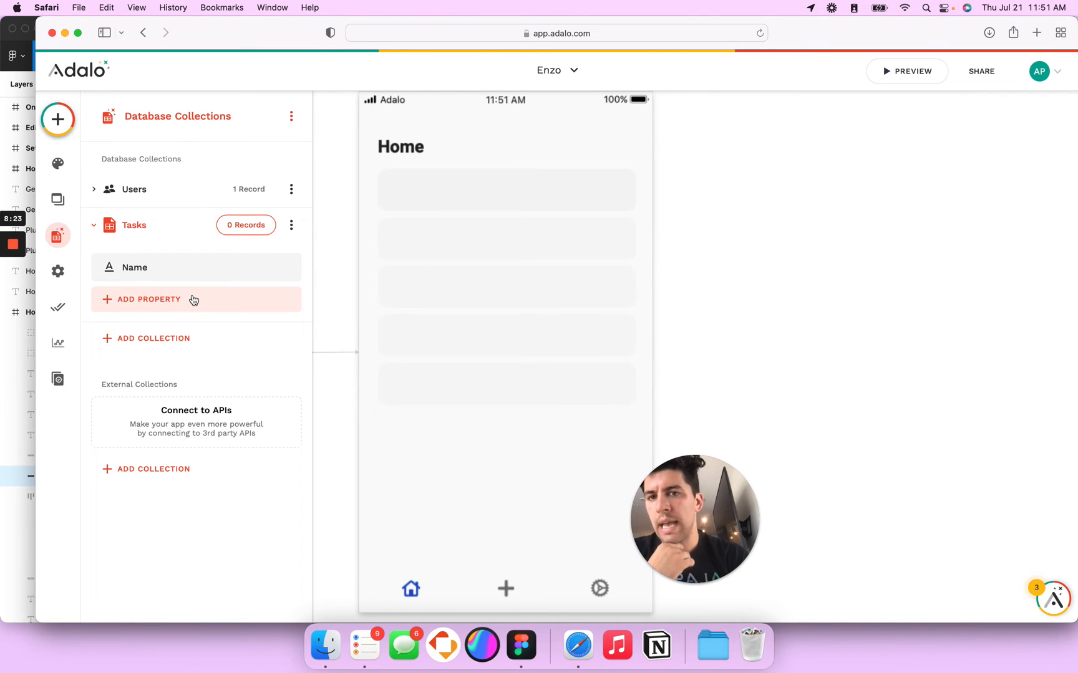
Step: Add a True / False property named Completed? to Tasks
{"action": "left_click", "coordinate": [194, 299]}
{"action": "left_click", "coordinate": [188, 381]}
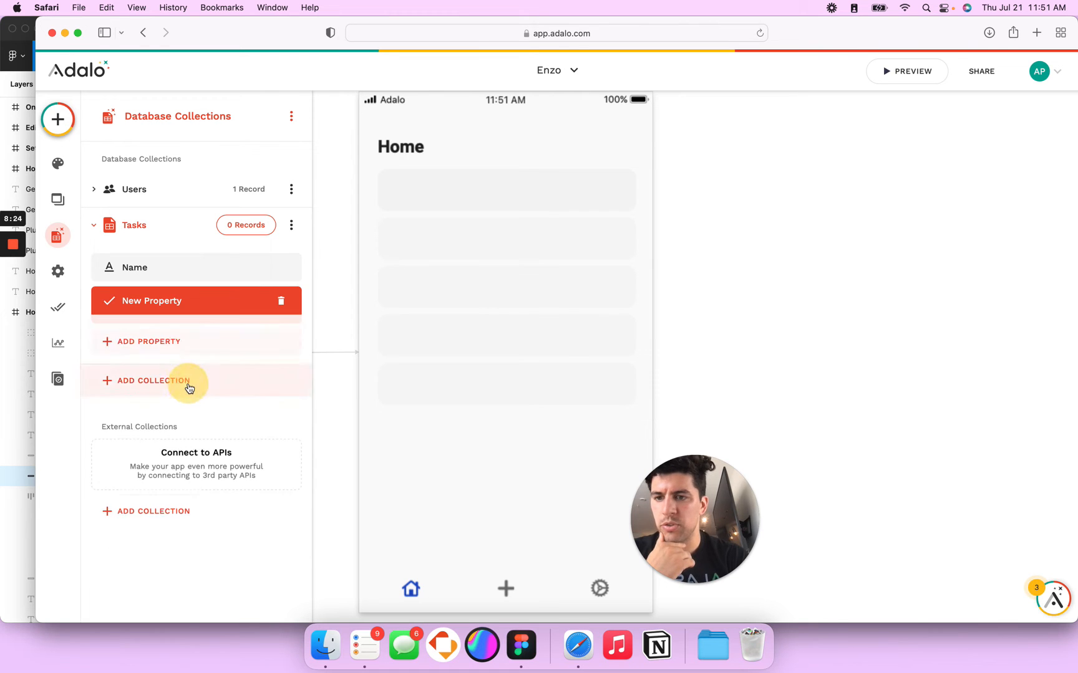
{"action": "triple_click", "coordinate": [147, 393]}
{"action": "type", "text": "Completed?"}
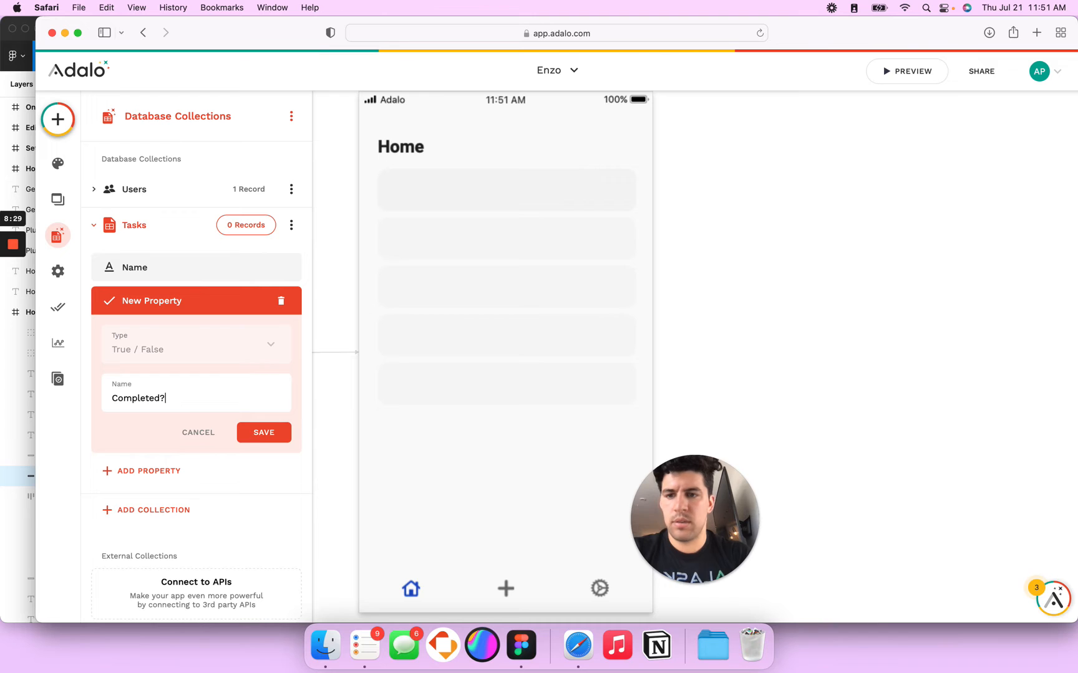
{"action": "left_click", "coordinate": [262, 433]}
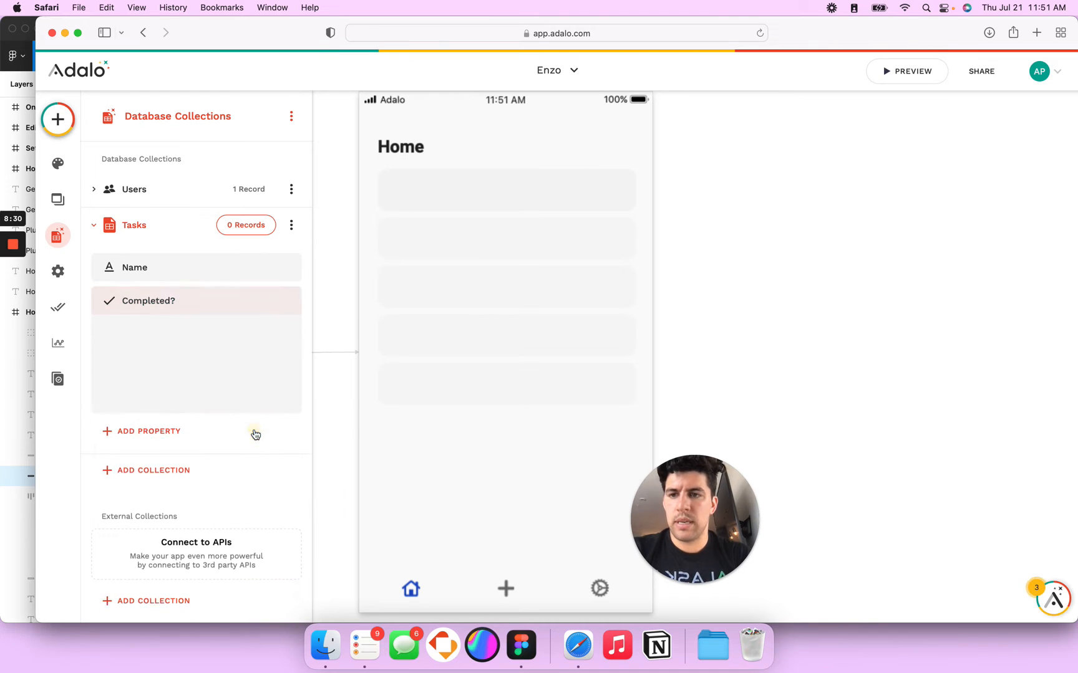
{"action": "left_click", "coordinate": [155, 303]}
{"action": "left_click", "coordinate": [155, 304]}
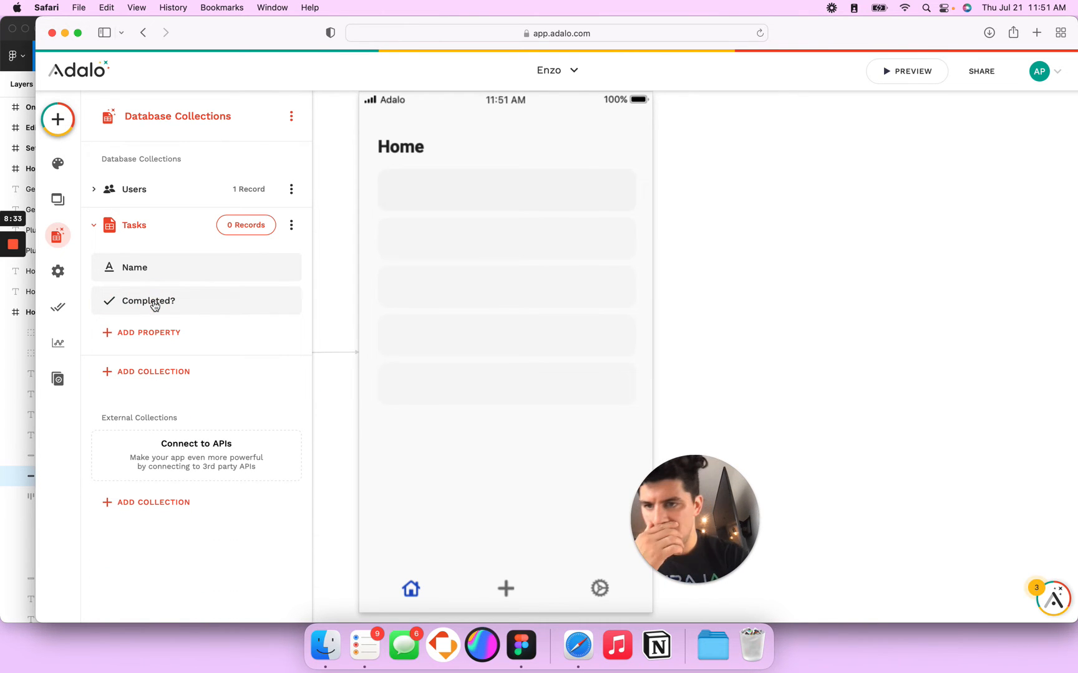
Step: Add a Text property named Task to Tasks, then delete it
{"action": "left_click", "coordinate": [143, 334]}
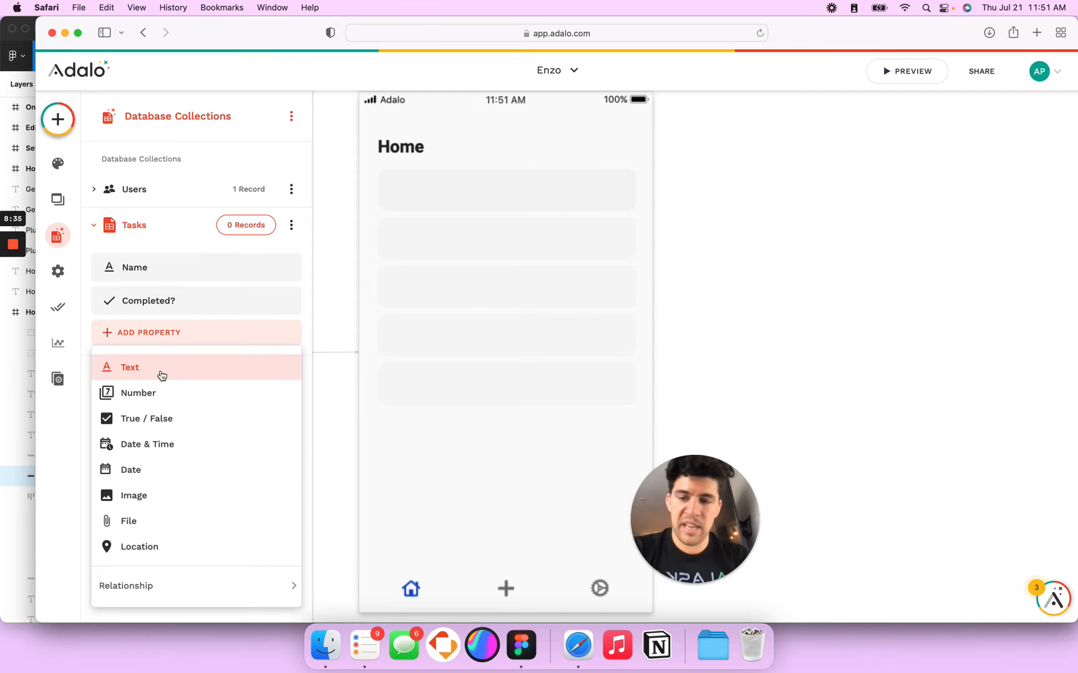
{"action": "left_click", "coordinate": [159, 374]}
{"action": "left_click_drag", "start_coordinate": [113, 432], "coordinate": [184, 450]}
{"action": "type", "text": "Task"}
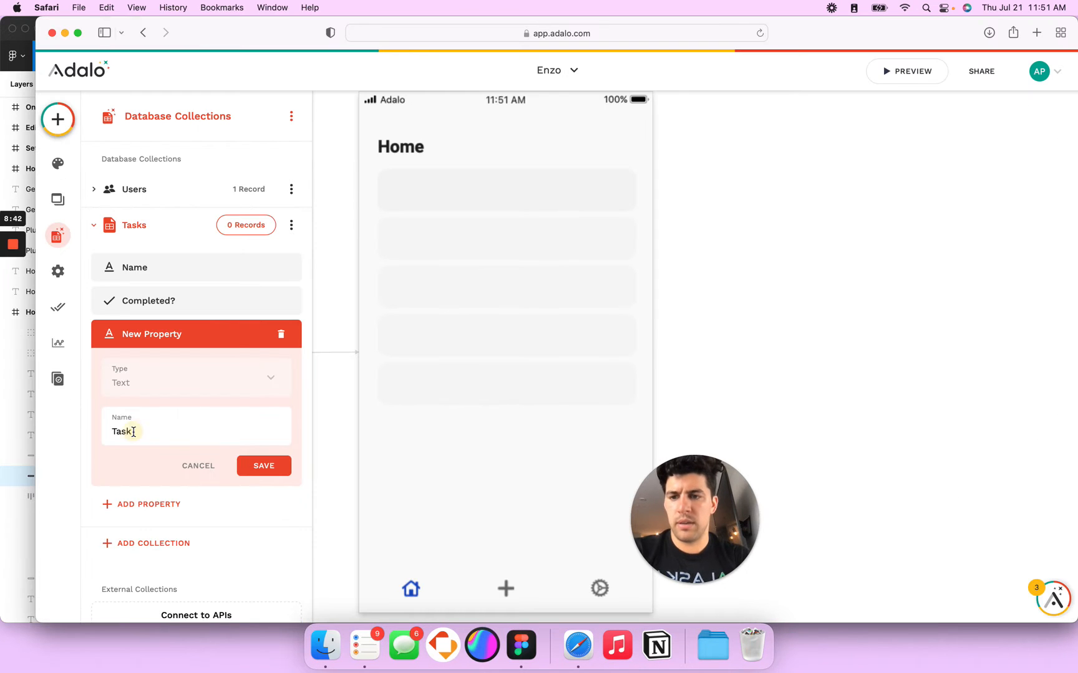
{"action": "double_click", "coordinate": [133, 432]}
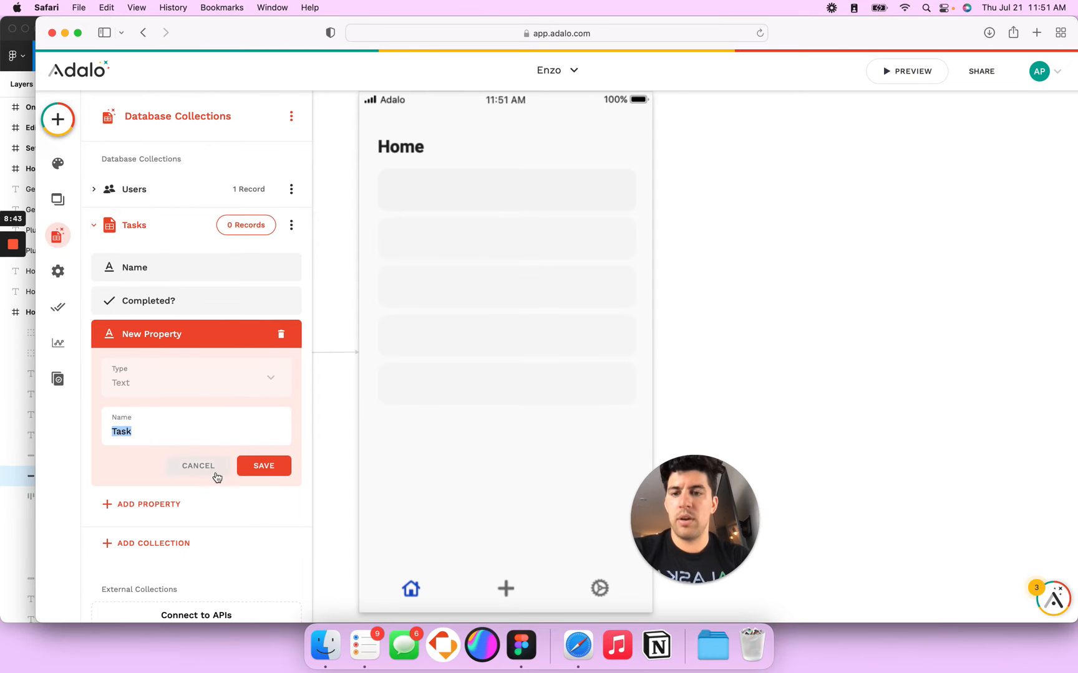
{"action": "left_click", "coordinate": [281, 334]}
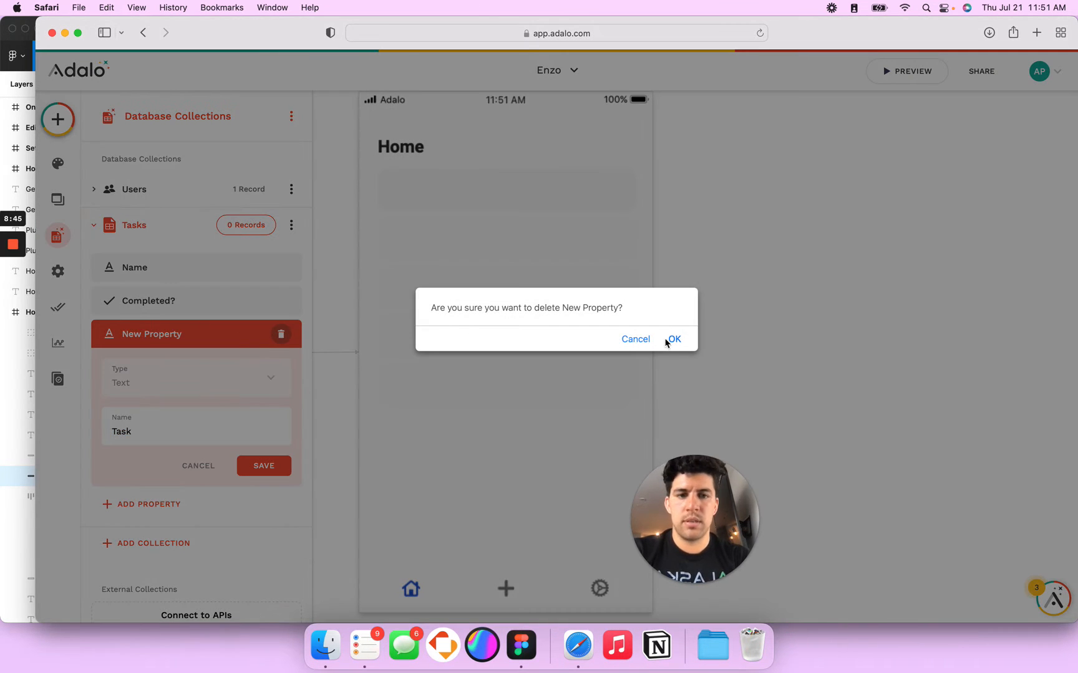
{"action": "left_click", "coordinate": [666, 342]}
{"action": "left_click", "coordinate": [118, 367]}
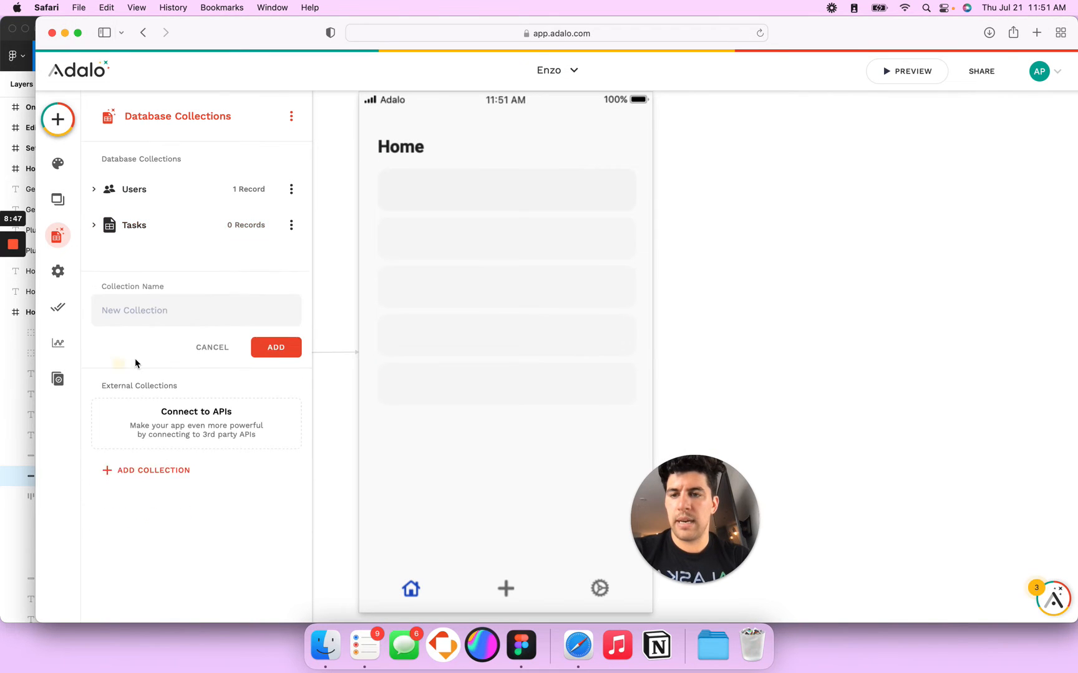
Step: Create a collection named Priority and open its records
{"action": "left_click", "coordinate": [148, 280]}
{"action": "type", "text": "Pri"}
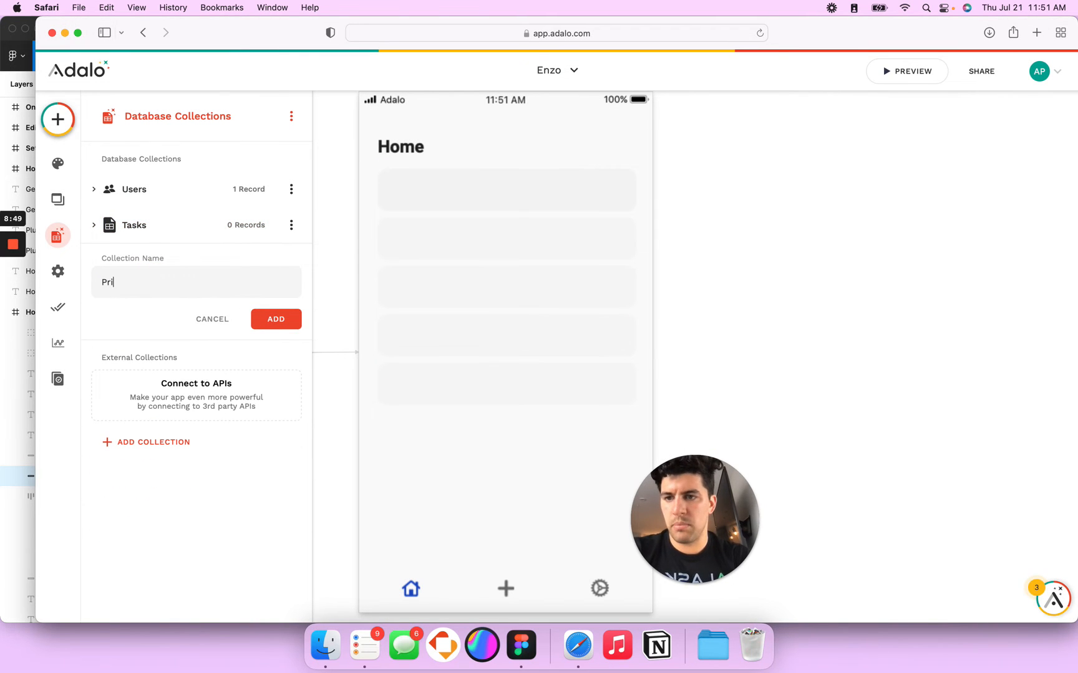
{"action": "type", "text": "ority"}
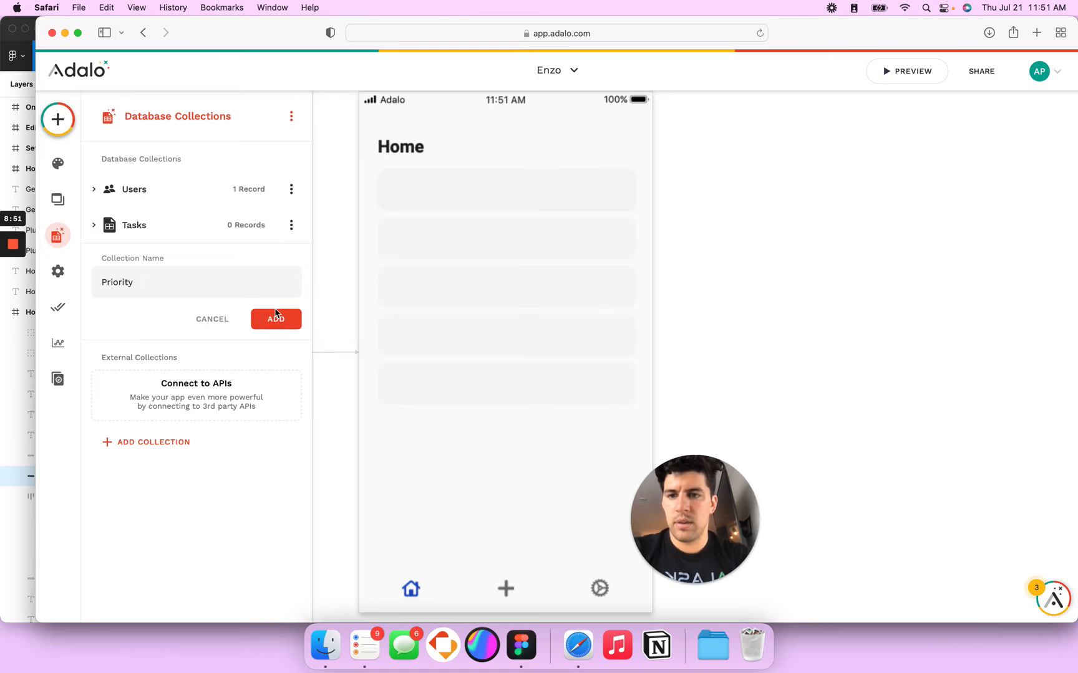
{"action": "left_click", "coordinate": [276, 318]}
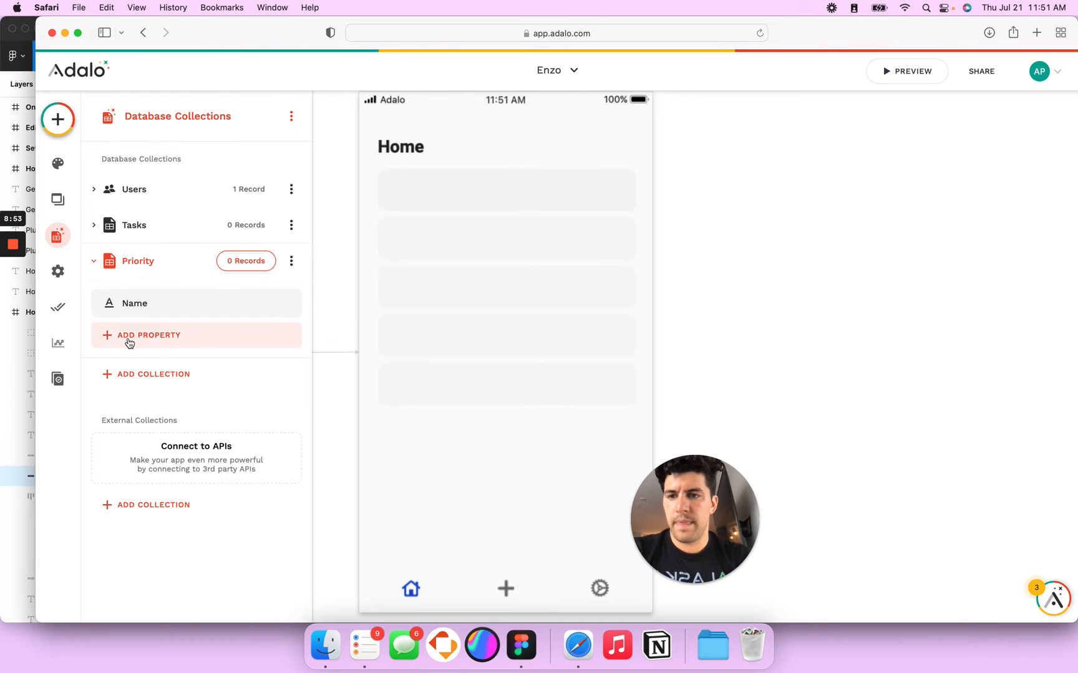
{"action": "left_click", "coordinate": [247, 267]}
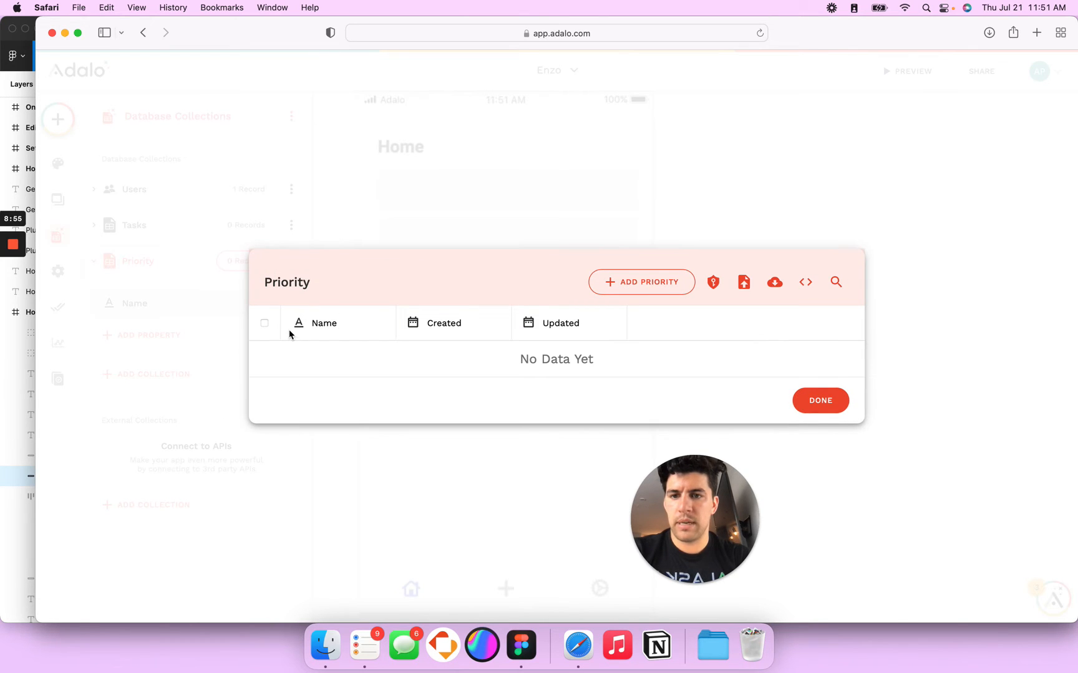
Step: Add two Priority records, High Priority and Low Priority
{"action": "left_click", "coordinate": [604, 290]}
{"action": "left_click", "coordinate": [481, 341]}
{"action": "type", "text": "High Priority"}
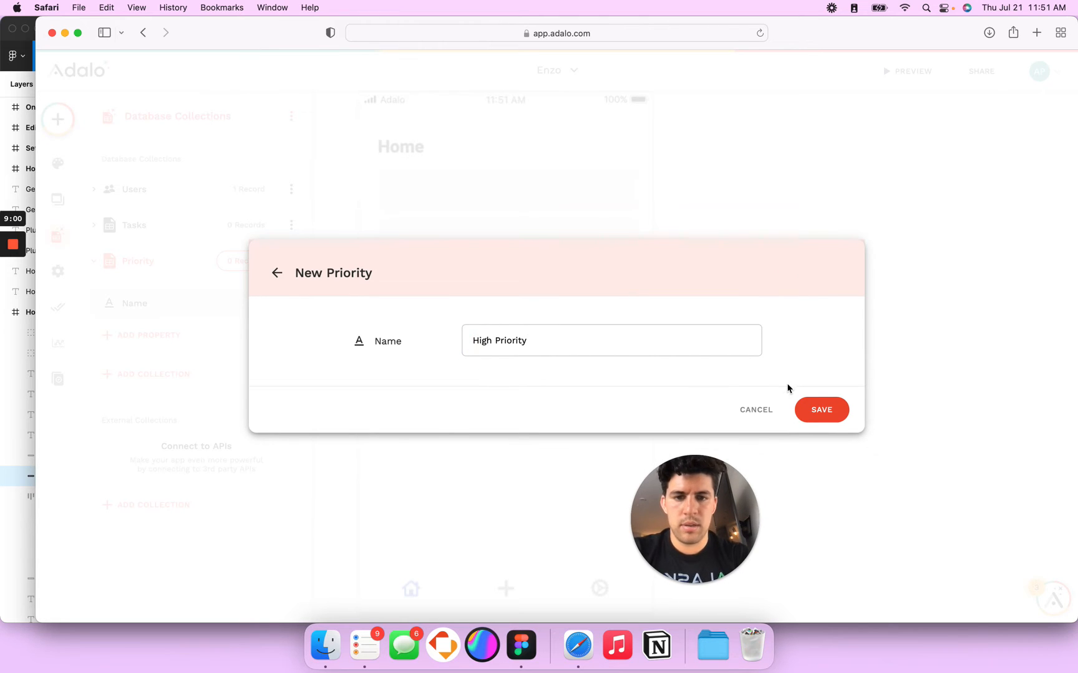
{"action": "left_click", "coordinate": [817, 409]}
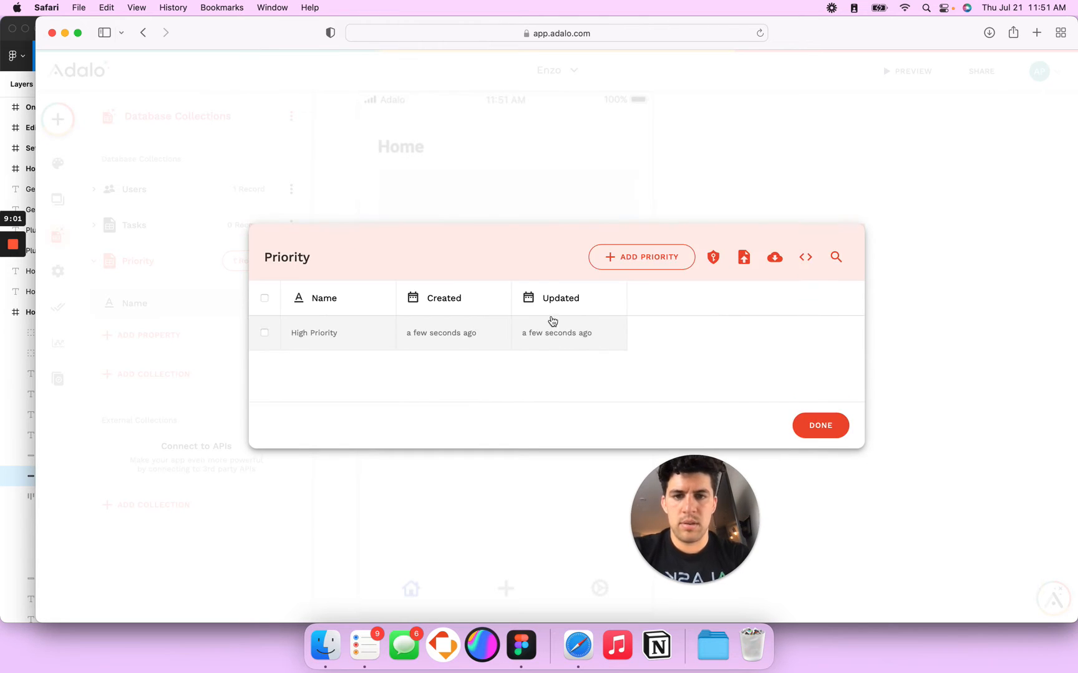
{"action": "left_click", "coordinate": [626, 257]}
{"action": "left_click", "coordinate": [526, 344]}
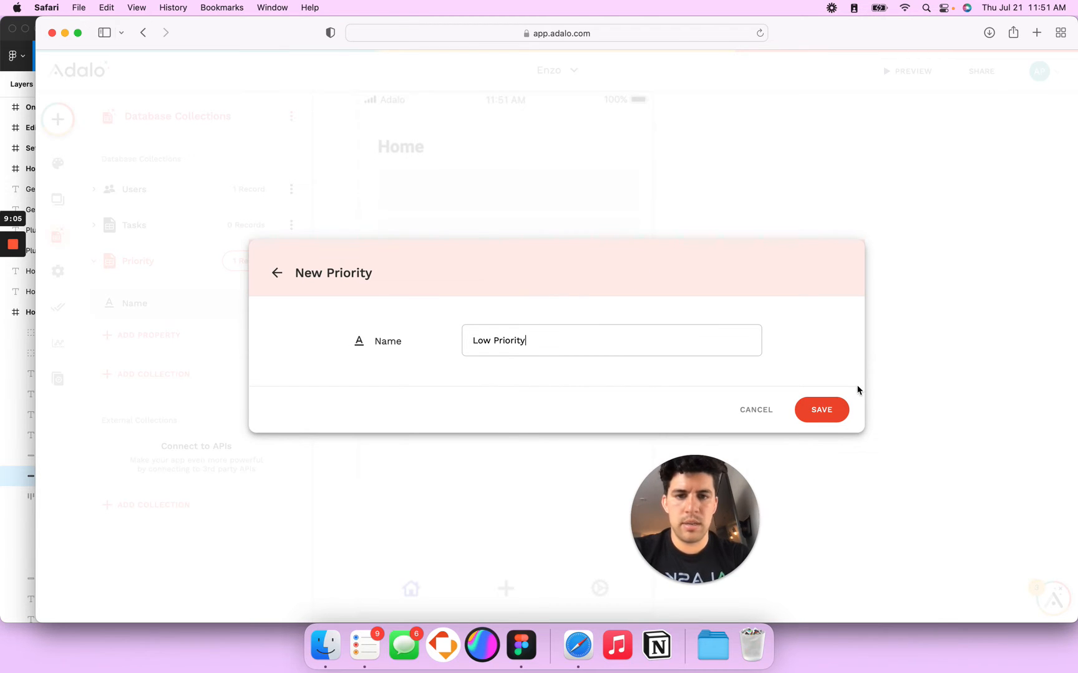
{"action": "left_click", "coordinate": [829, 412]}
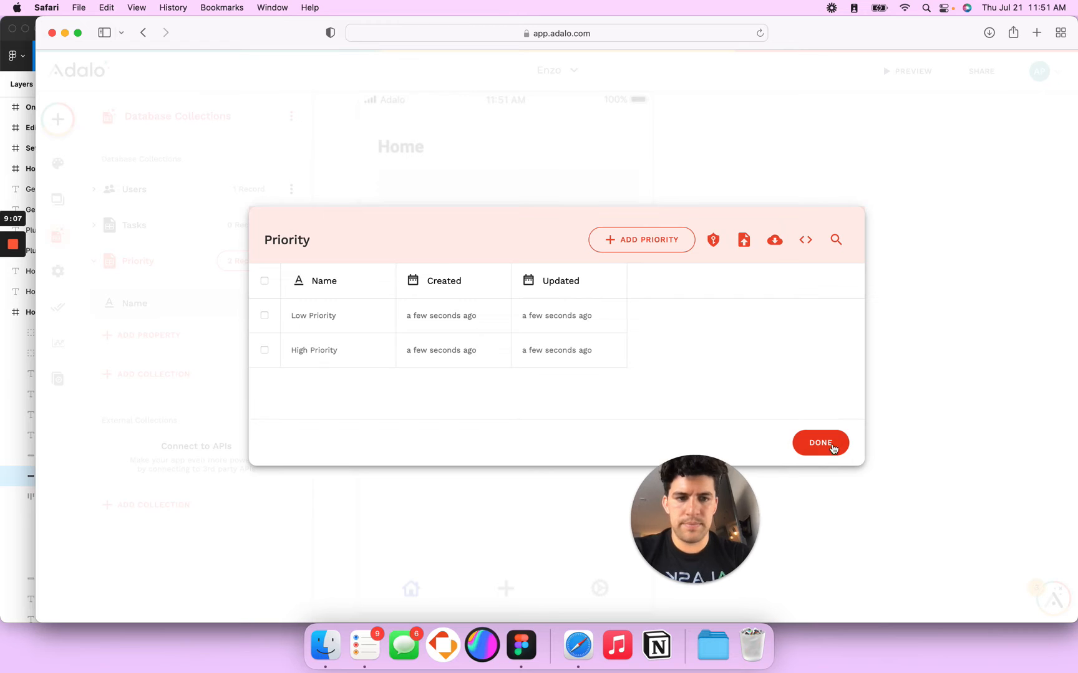
{"action": "left_click", "coordinate": [832, 445]}
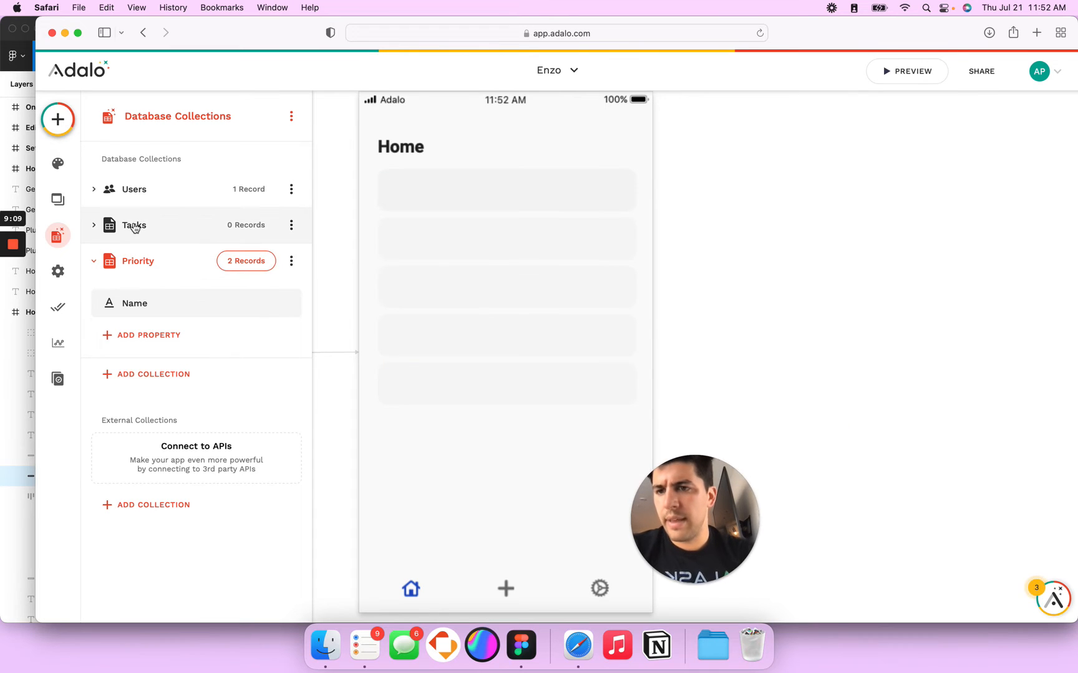
Step: Add a Task Owner relationship from Tasks to Users, one user having many tasks
{"action": "left_click", "coordinate": [92, 227]}
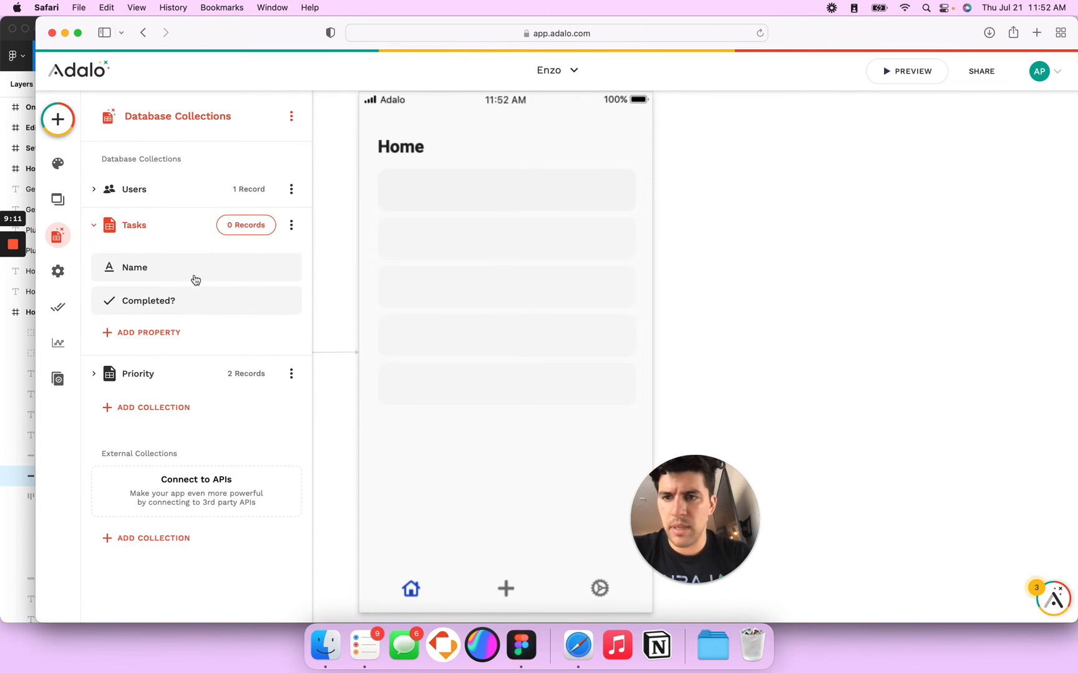
{"action": "key", "text": "super+Tab"}
{"action": "key", "text": "super+Tab"}
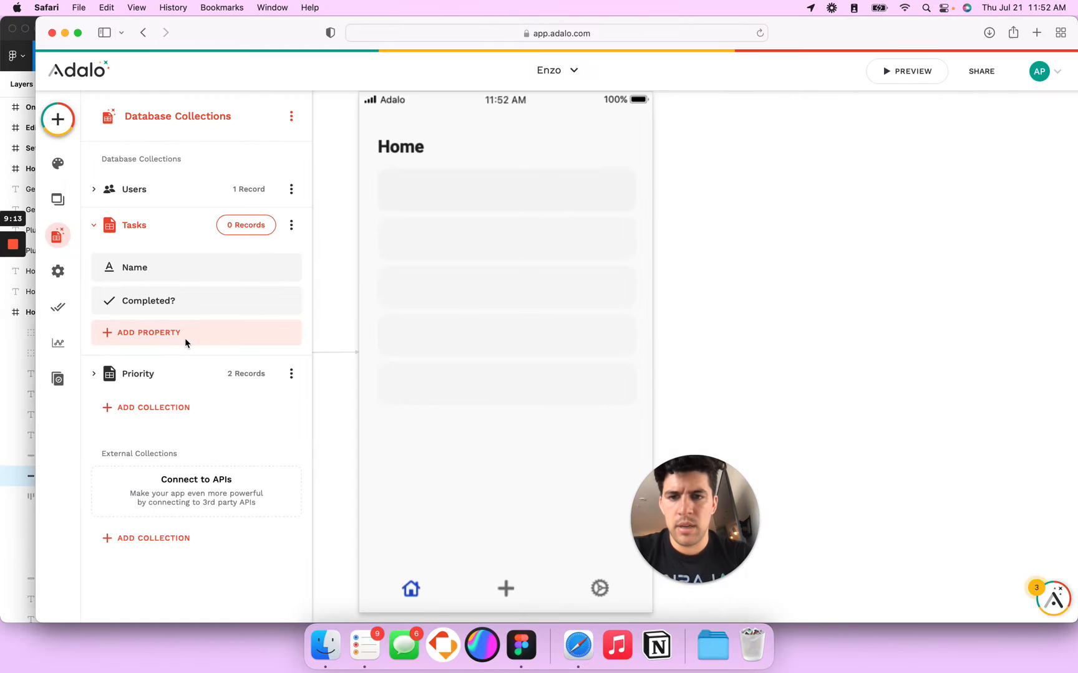
{"action": "key", "text": "super+Tab"}
{"action": "key", "text": "super+Tab"}
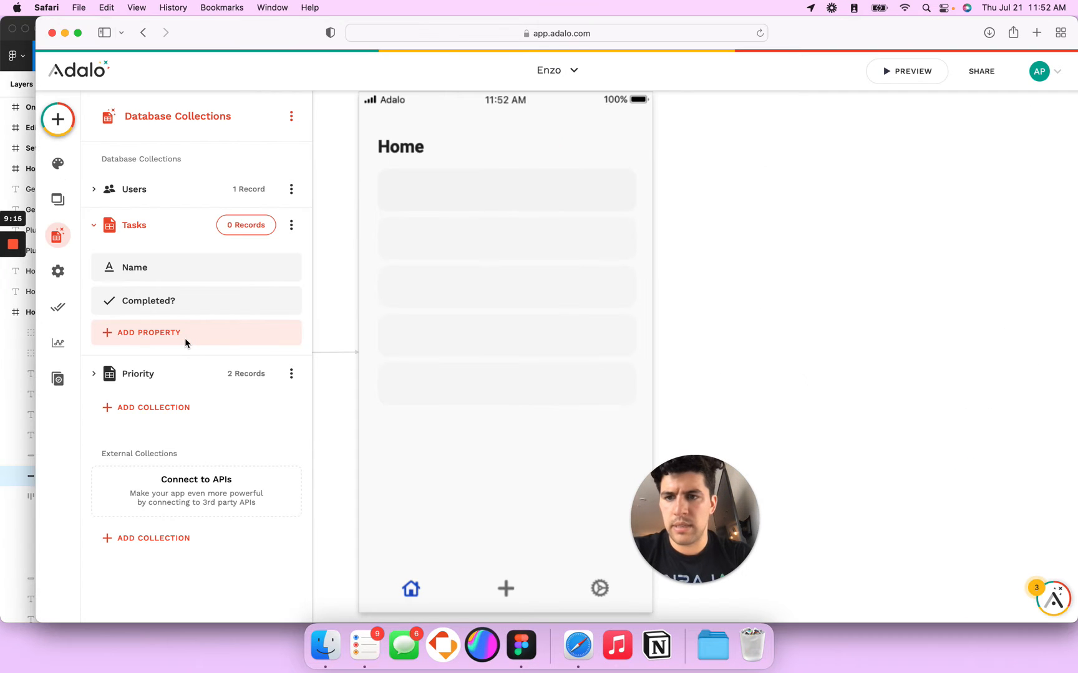
{"action": "left_click", "coordinate": [182, 339]}
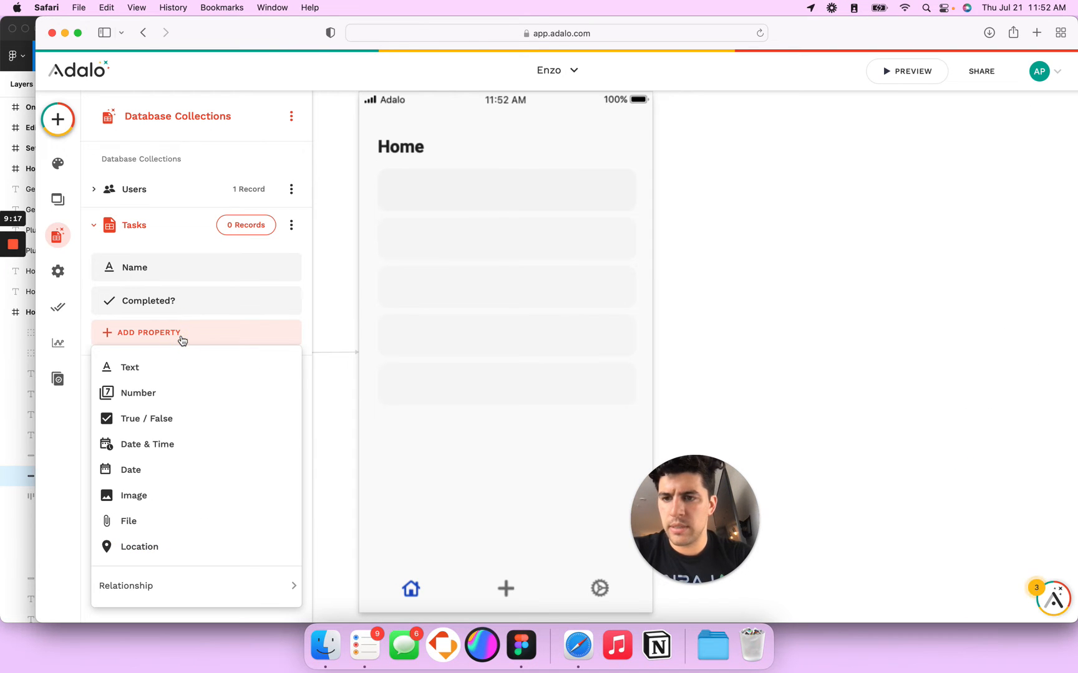
{"action": "mouse_move", "coordinate": [152, 583]}
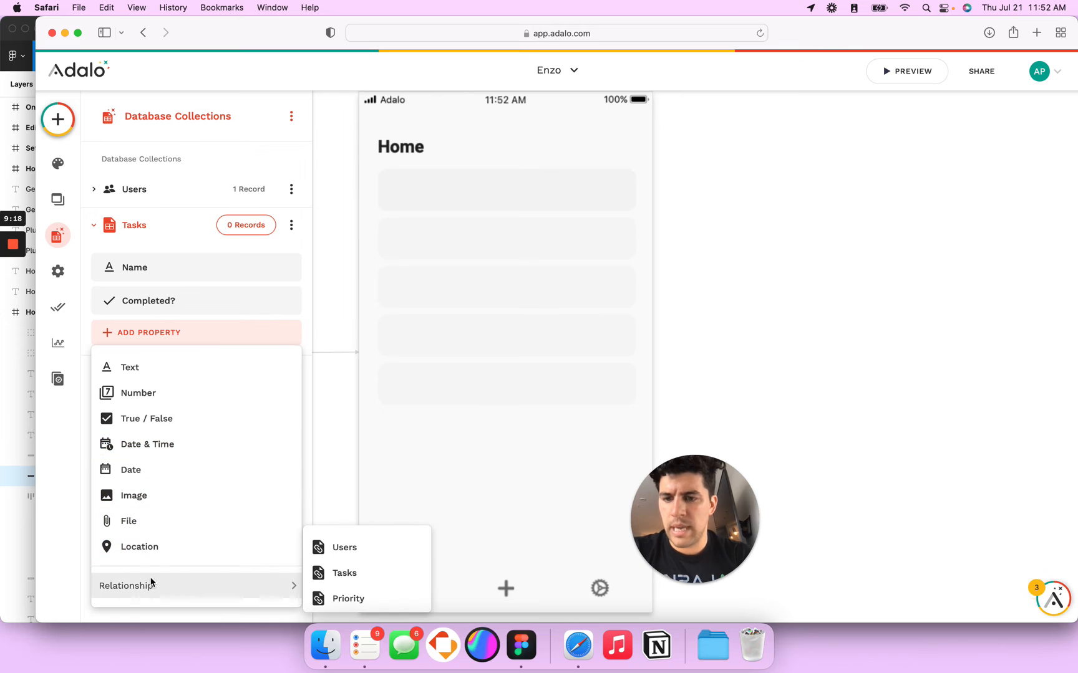
{"action": "left_click", "coordinate": [342, 552]}
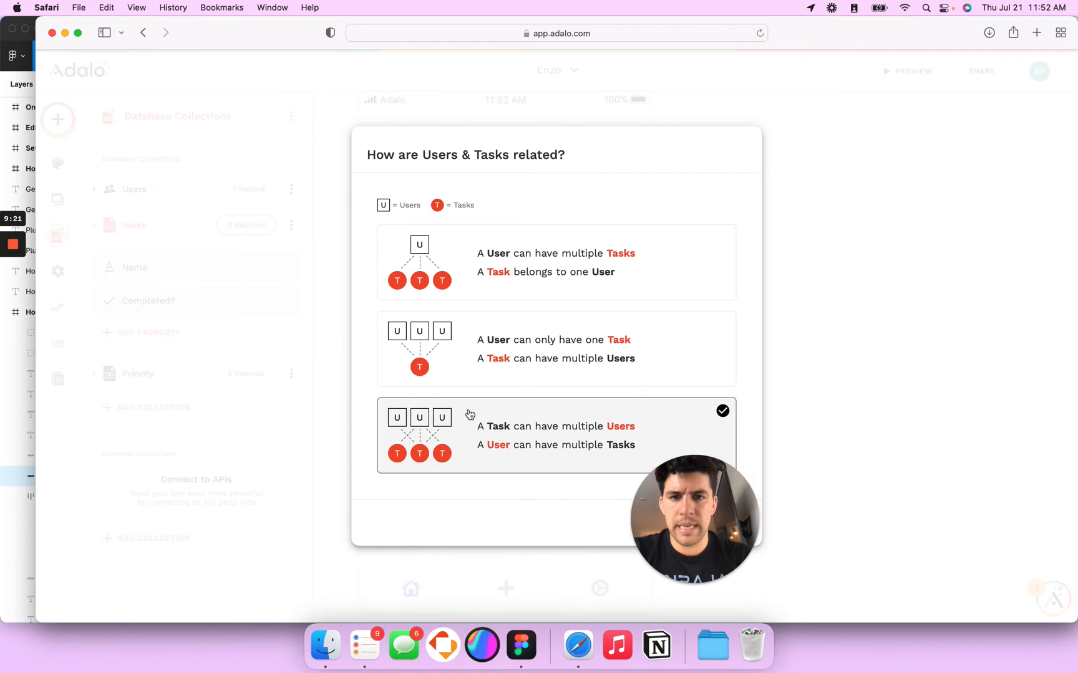
{"action": "left_click", "coordinate": [555, 254]}
{"action": "left_click_drag", "start_coordinate": [690, 581], "coordinate": [966, 585]}
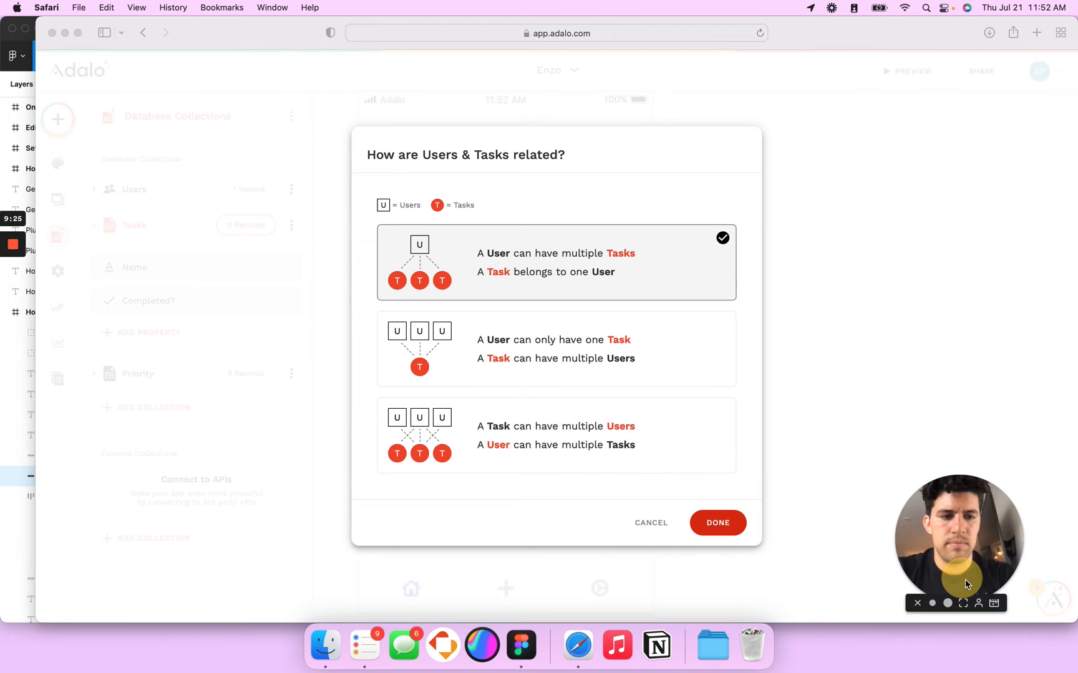
{"action": "left_click", "coordinate": [717, 523]}
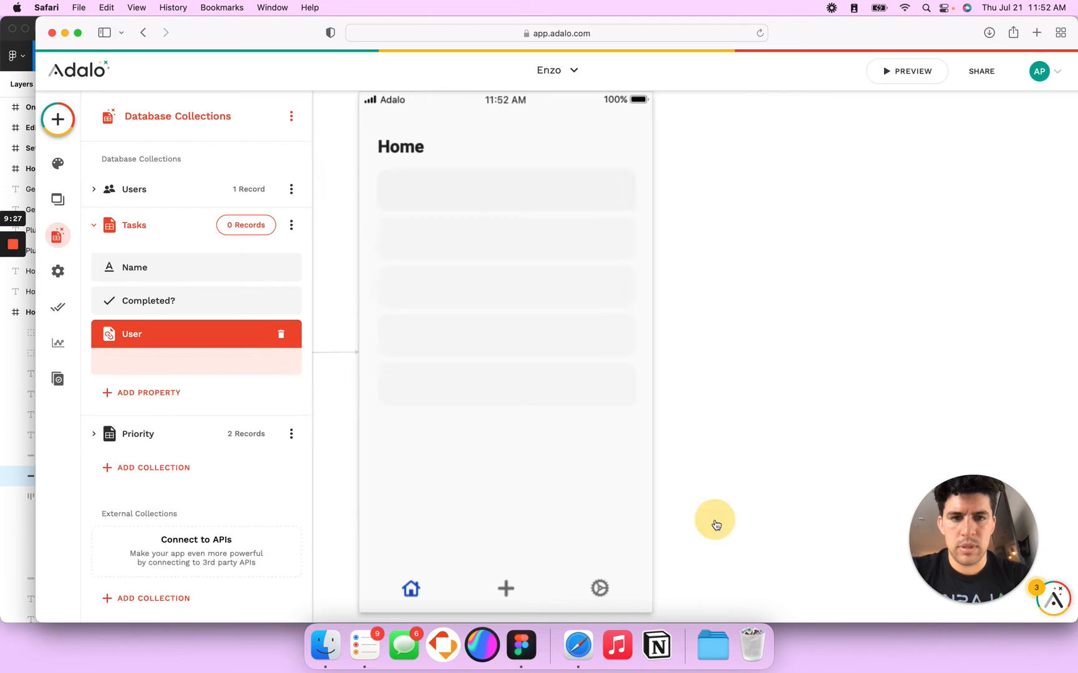
{"action": "double_click", "coordinate": [136, 429]}
{"action": "type", "text": "Us"}
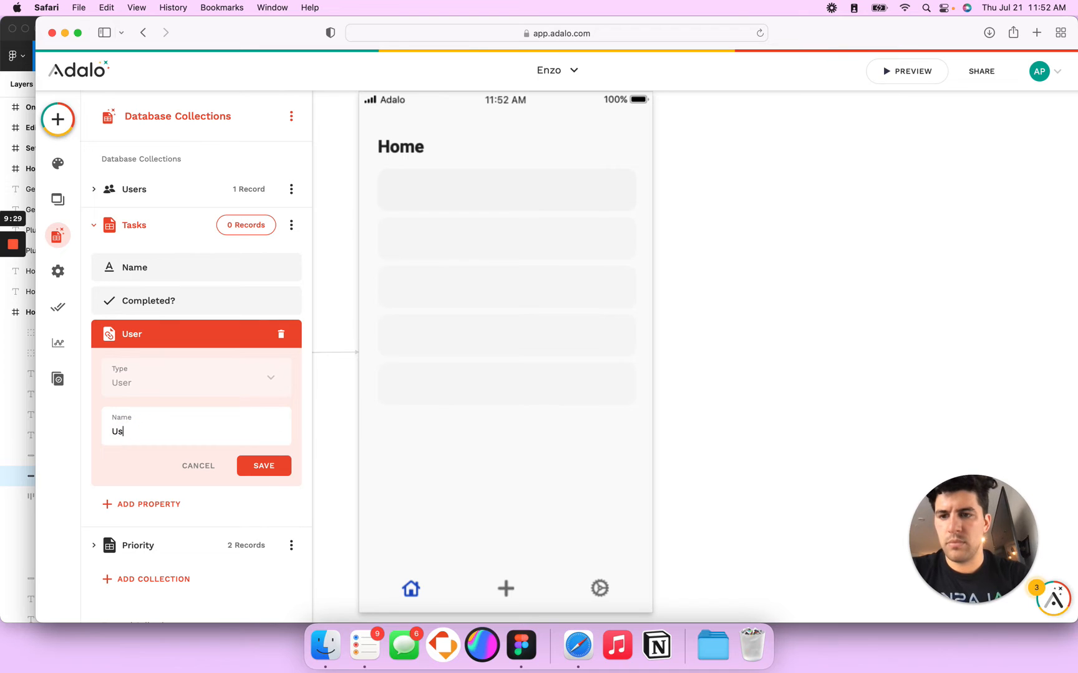
{"action": "key", "text": "BackSpace"}
{"action": "key", "text": "BackSpace"}
{"action": "type", "text": "Task Owner"}
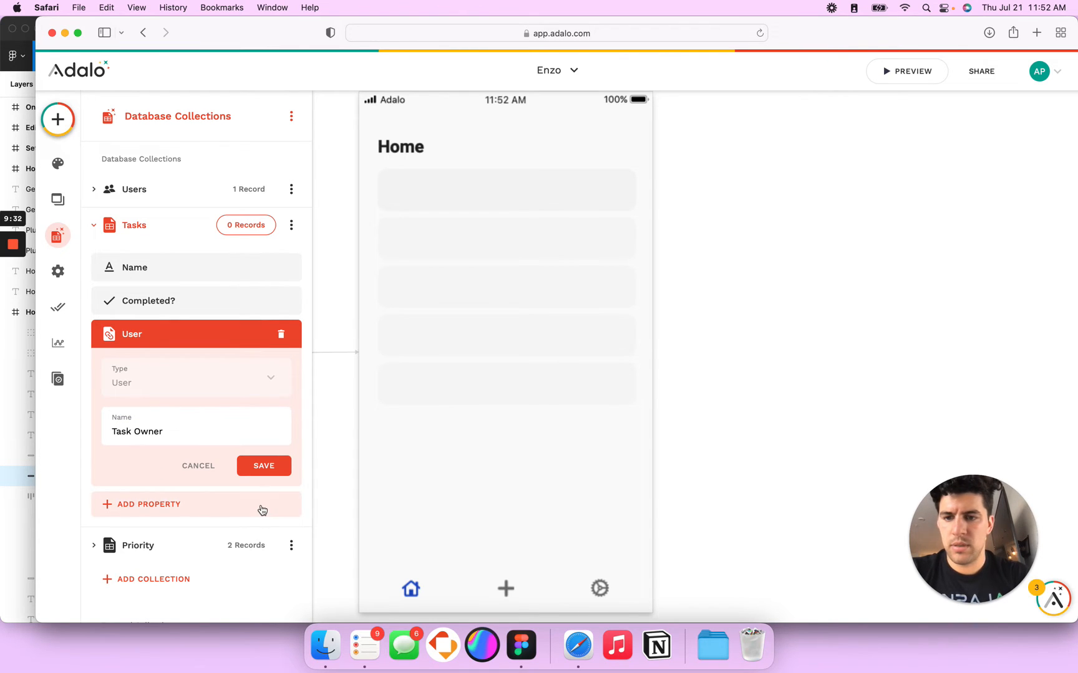
{"action": "left_click", "coordinate": [264, 465]}
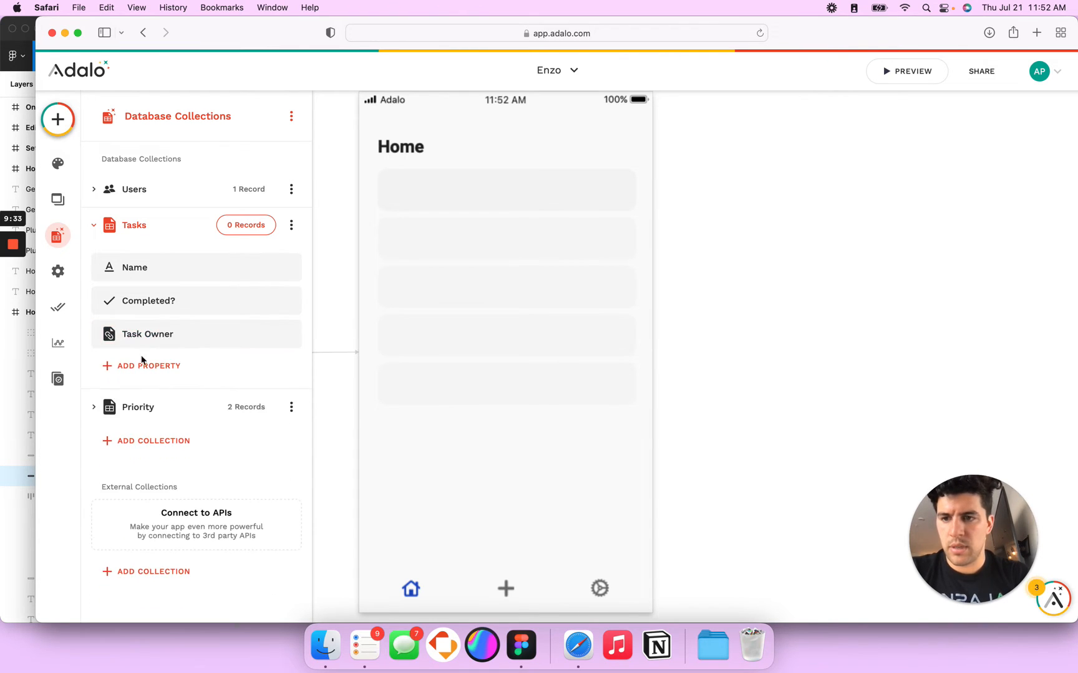
Step: Start a new Tasks relationship property pointing to the Priority collection
{"action": "left_click", "coordinate": [146, 369]}
{"action": "mouse_move", "coordinate": [166, 339]}
{"action": "left_click", "coordinate": [339, 384]}
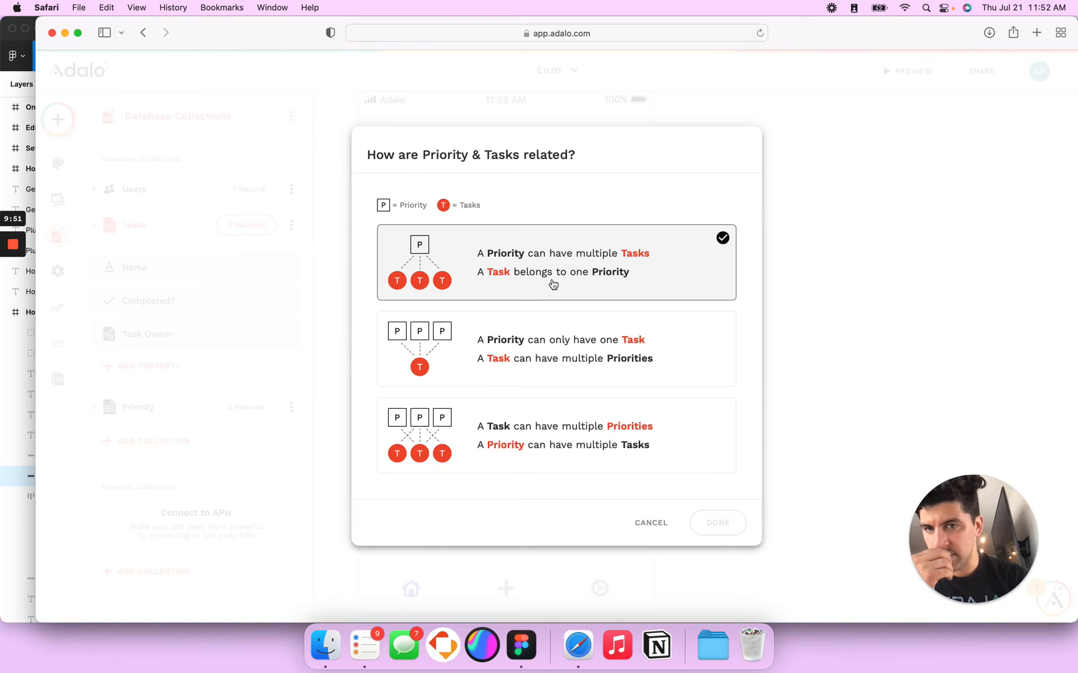
Step: Confirm one Priority has many Tasks and name the relationship property Task Priority
{"action": "left_click", "coordinate": [717, 522]}
{"action": "double_click", "coordinate": [155, 467]}
{"action": "type", "text": "Tas"}
{"action": "key", "text": "BackSpace"}
{"action": "key", "text": "BackSpace"}
{"action": "key", "text": "BackSpace"}
{"action": "type", "text": "Task Priority"}
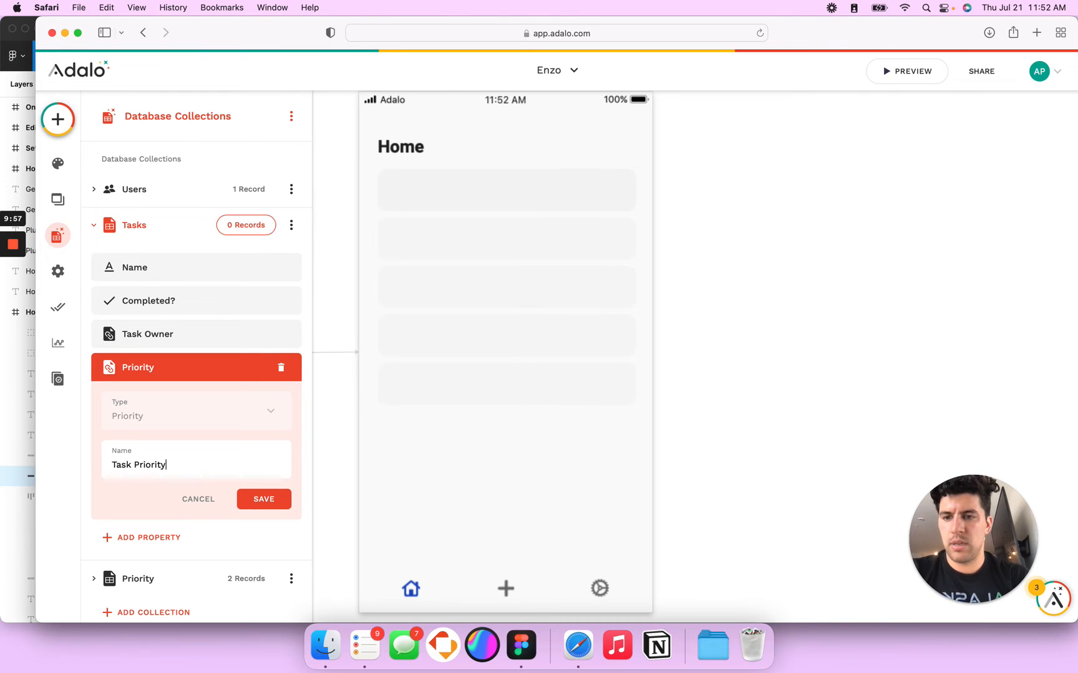
{"action": "left_click", "coordinate": [251, 502]}
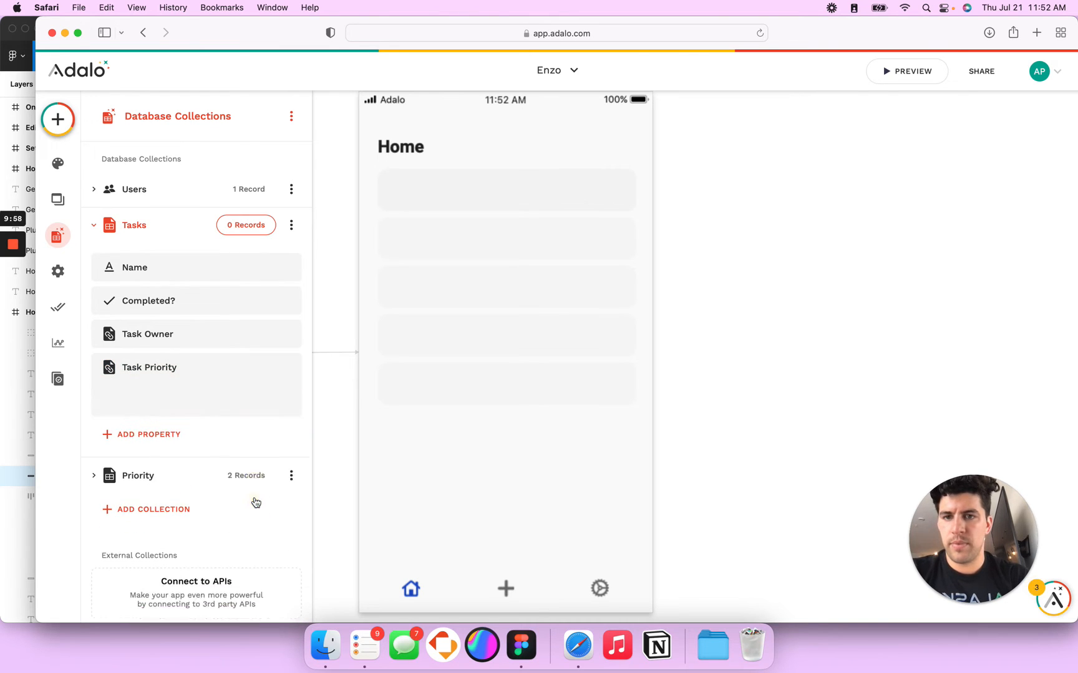
Step: List Tasks where Completed? is false on Home, and add a text label to the first card
{"action": "left_click", "coordinate": [525, 275]}
{"action": "left_click", "coordinate": [176, 222]}
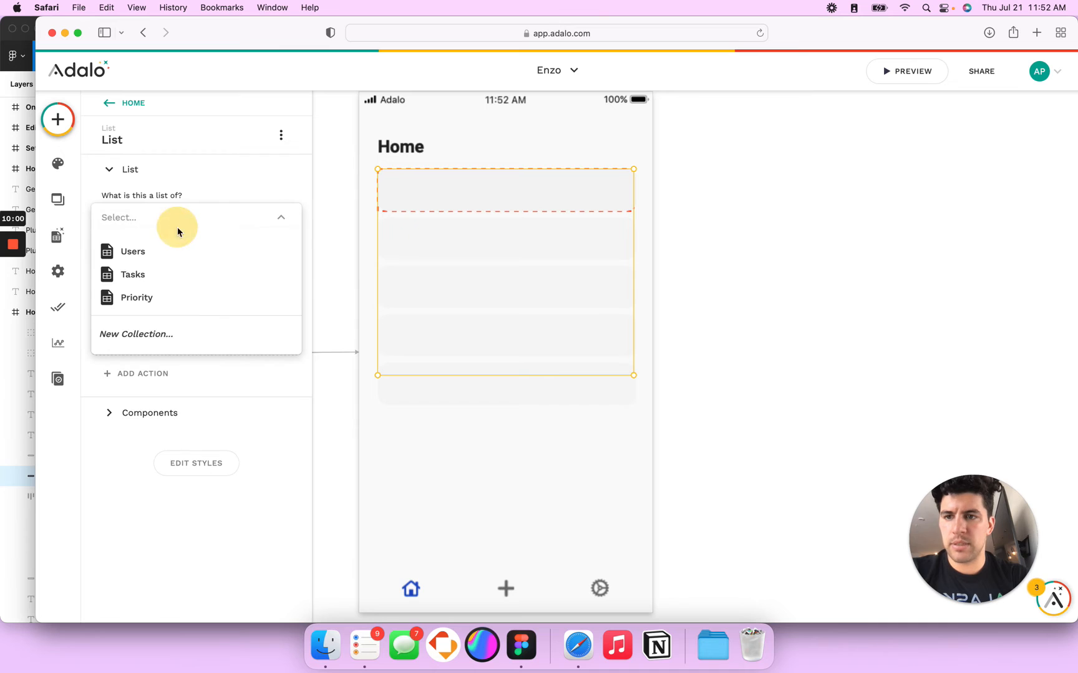
{"action": "left_click", "coordinate": [166, 276]}
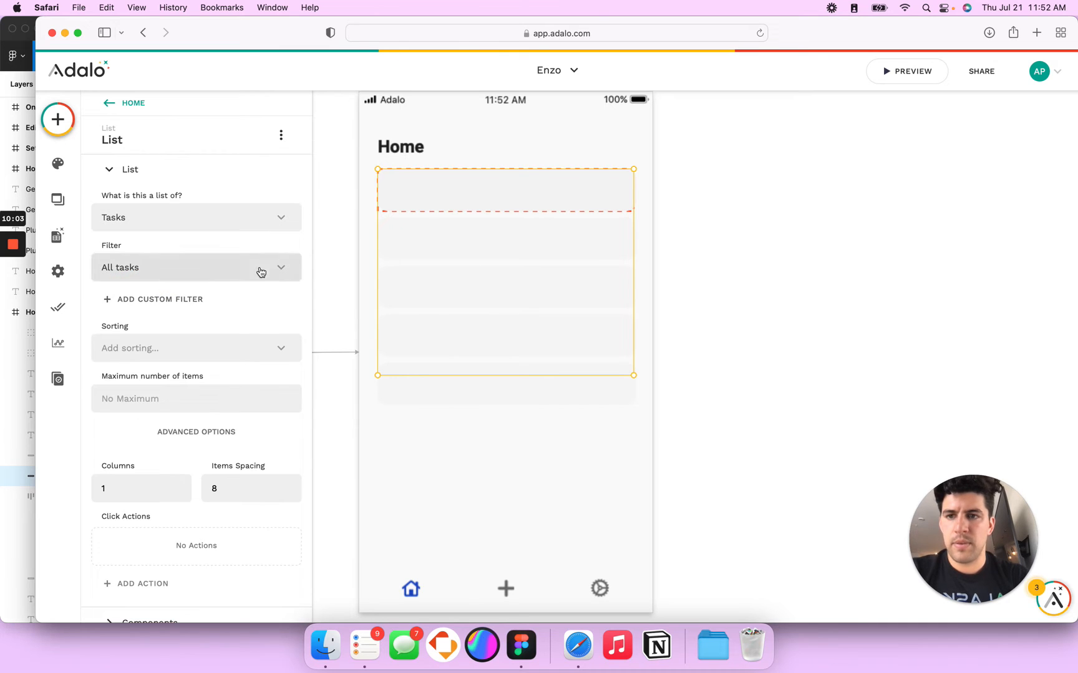
{"action": "left_click", "coordinate": [175, 300]}
{"action": "left_click", "coordinate": [174, 329]}
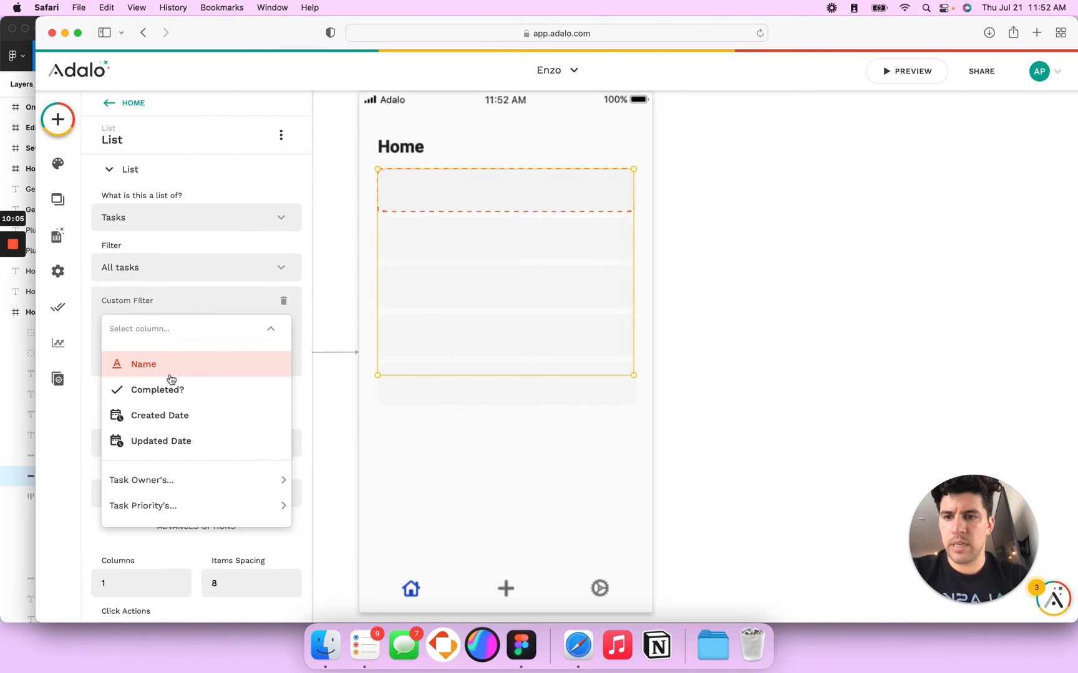
{"action": "mouse_move", "coordinate": [168, 500]}
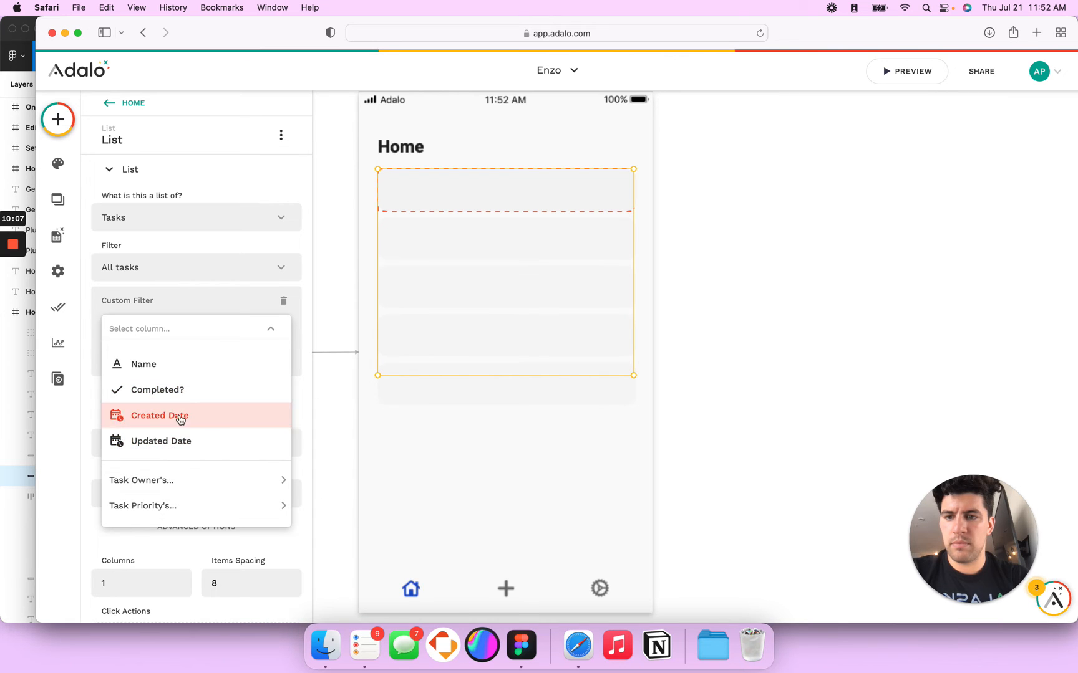
{"action": "left_click", "coordinate": [161, 390]}
{"action": "left_click", "coordinate": [194, 376]}
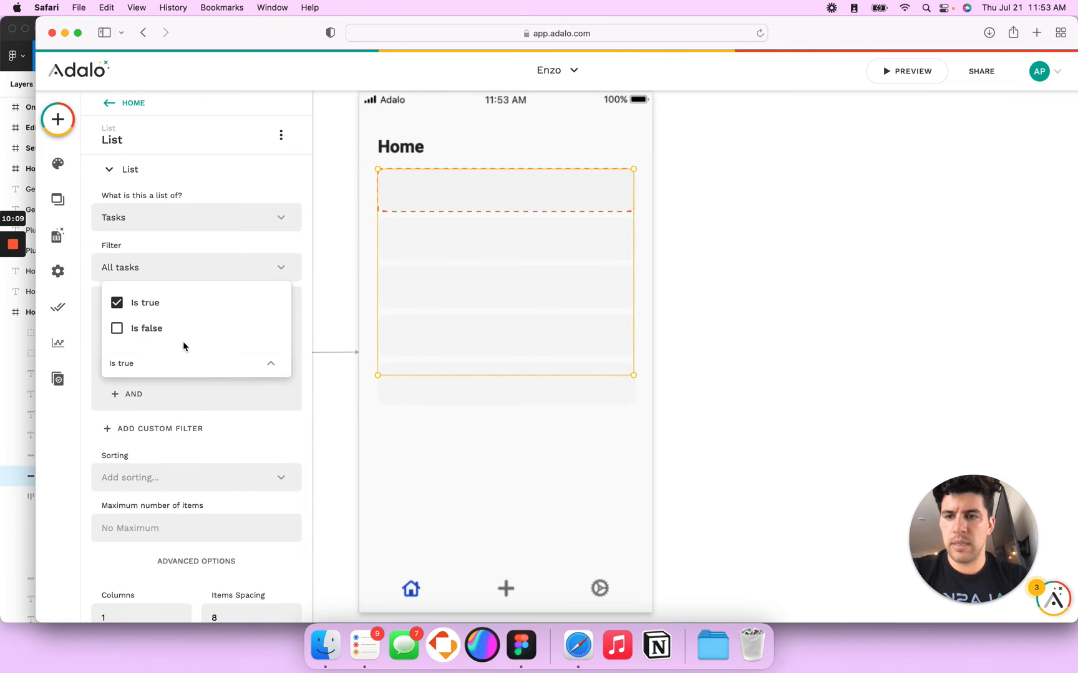
{"action": "left_click", "coordinate": [181, 331]}
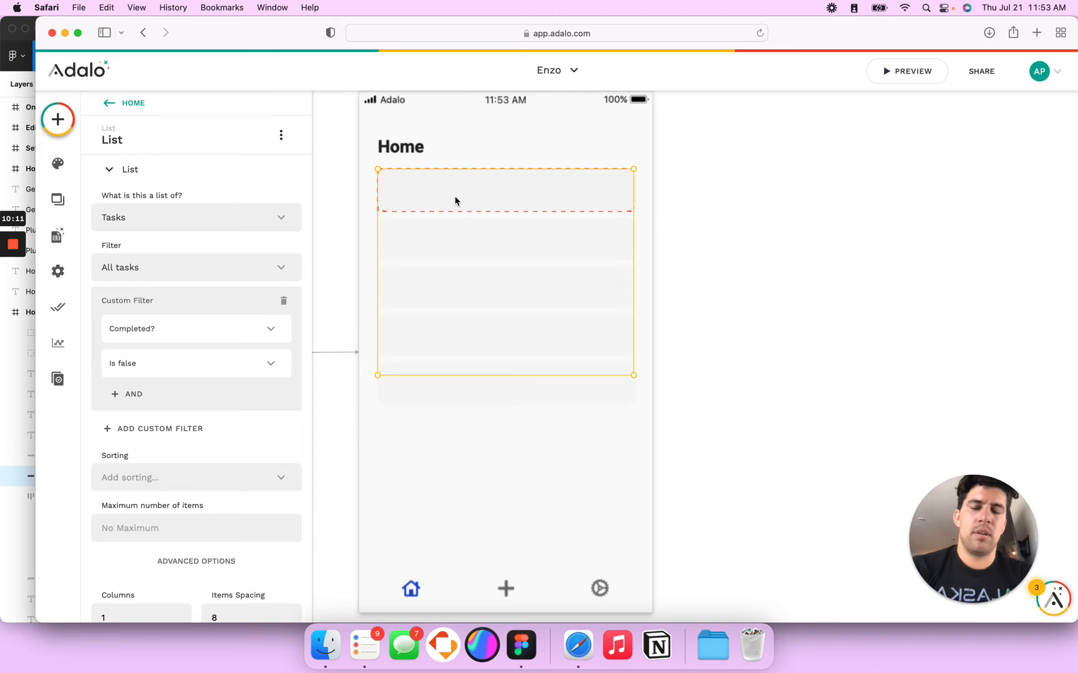
{"action": "key", "text": "t"}
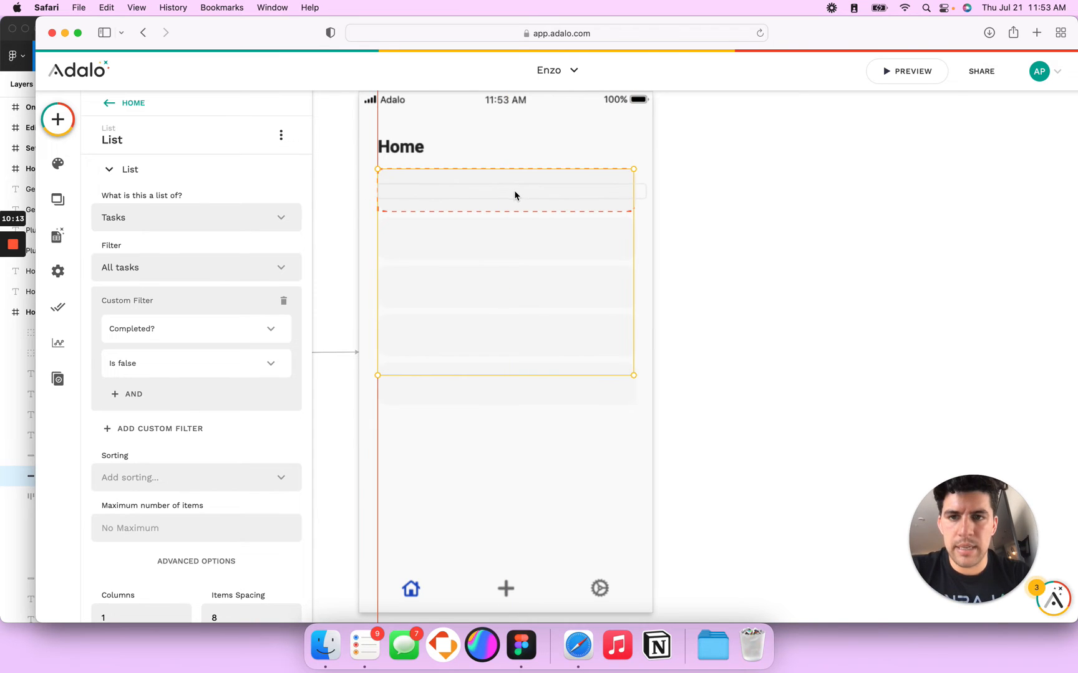
{"action": "left_click", "coordinate": [516, 189]}
Step: Narrow the Enter Text label and lower its font size from 14 to 13
{"action": "left_click_drag", "start_coordinate": [651, 190], "coordinate": [556, 192]}
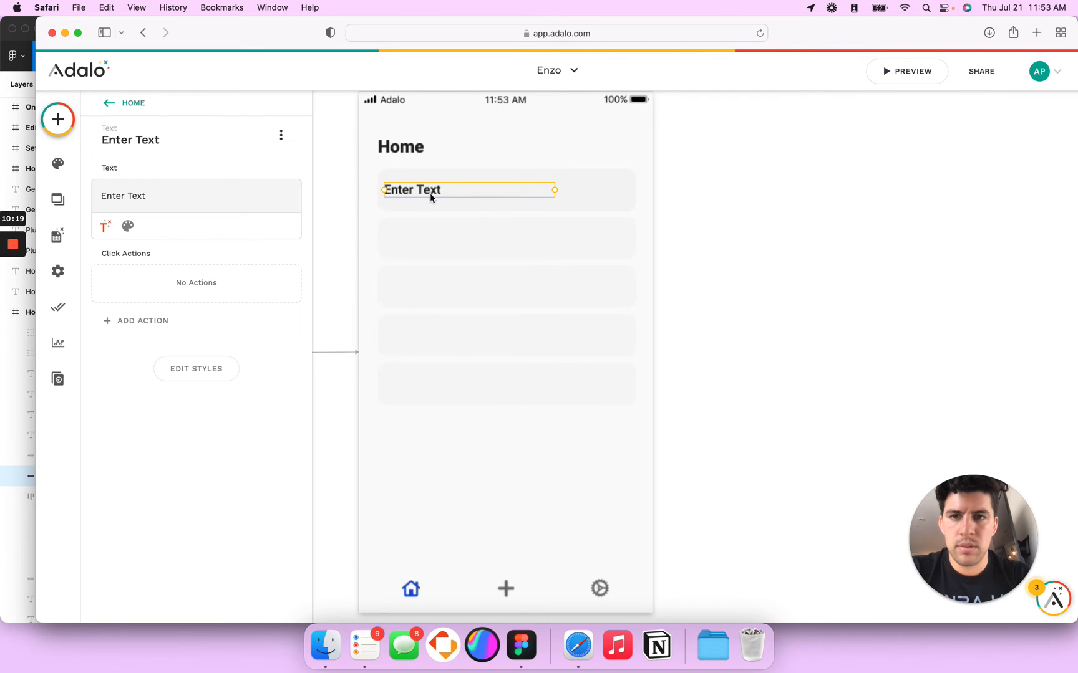
{"action": "left_click", "coordinate": [125, 227]}
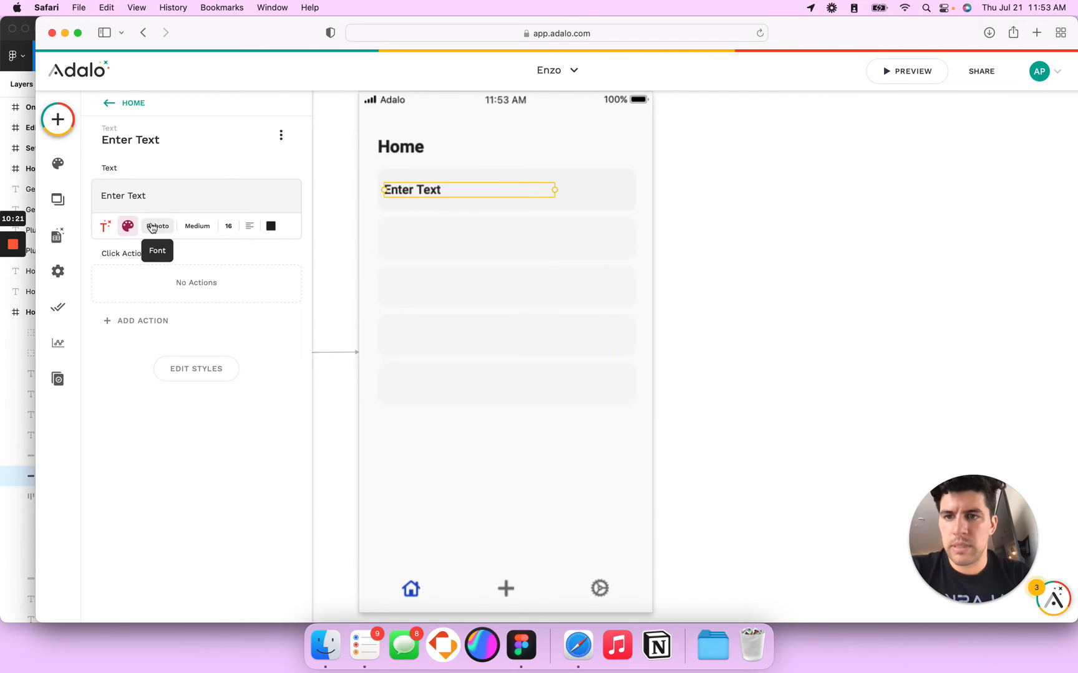
{"action": "left_click", "coordinate": [229, 226]}
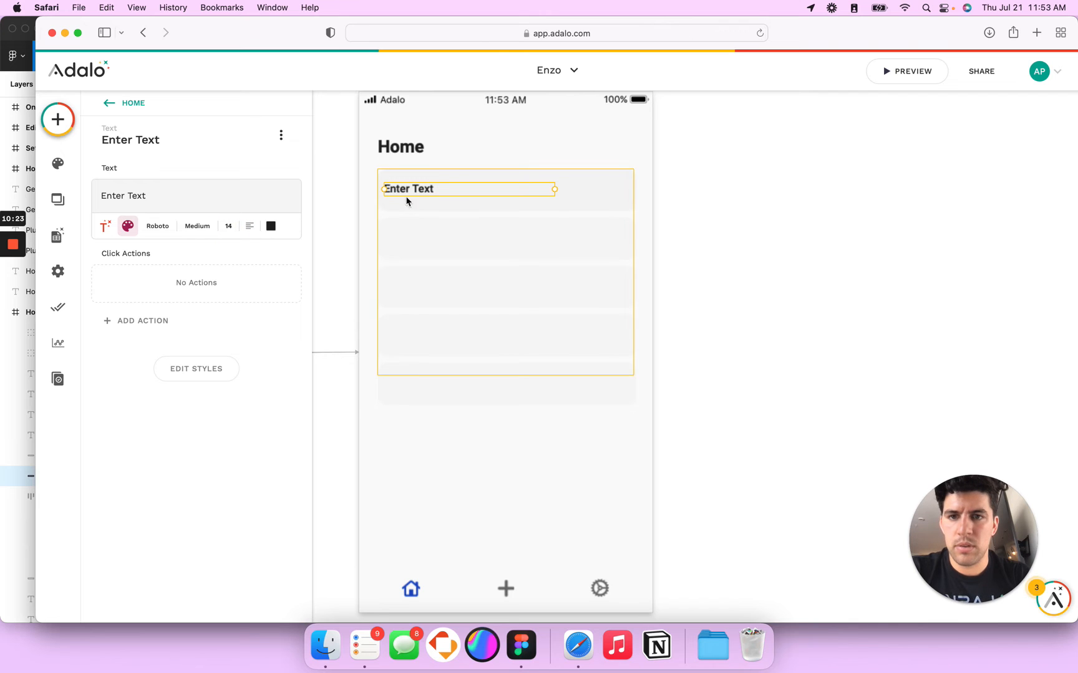
{"action": "key", "text": "BackSpace"}
{"action": "type", "text": "3"}
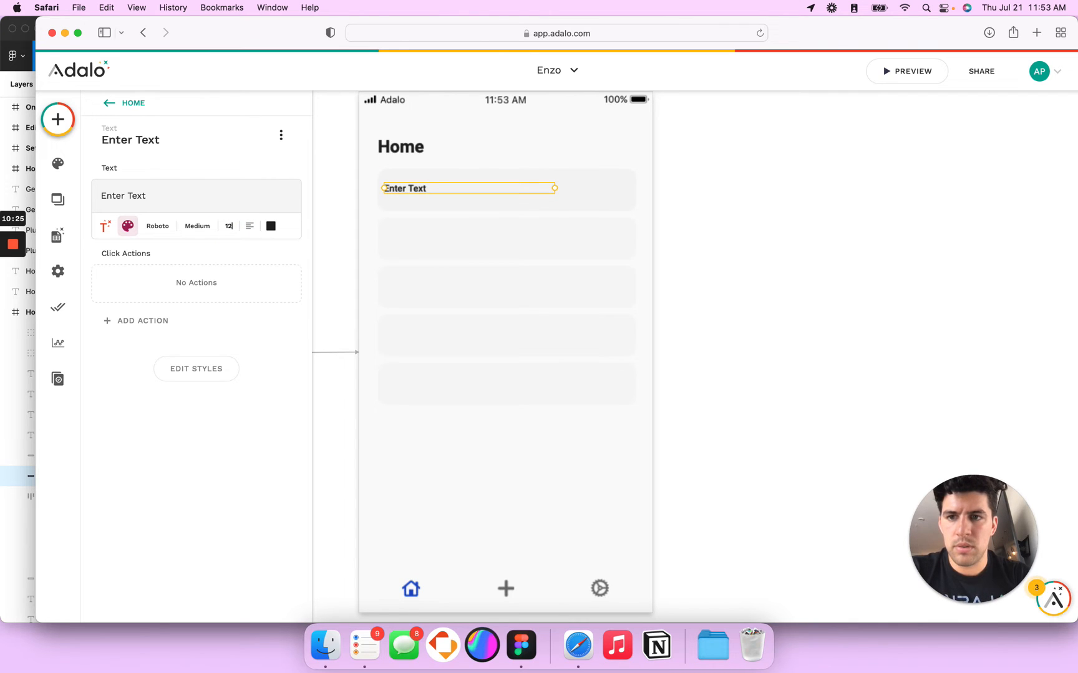
Step: Restore the label's width to 218, open Edit Styles, then switch to the Figma mockup
{"action": "left_click", "coordinate": [418, 196]}
{"action": "left_click", "coordinate": [417, 194]}
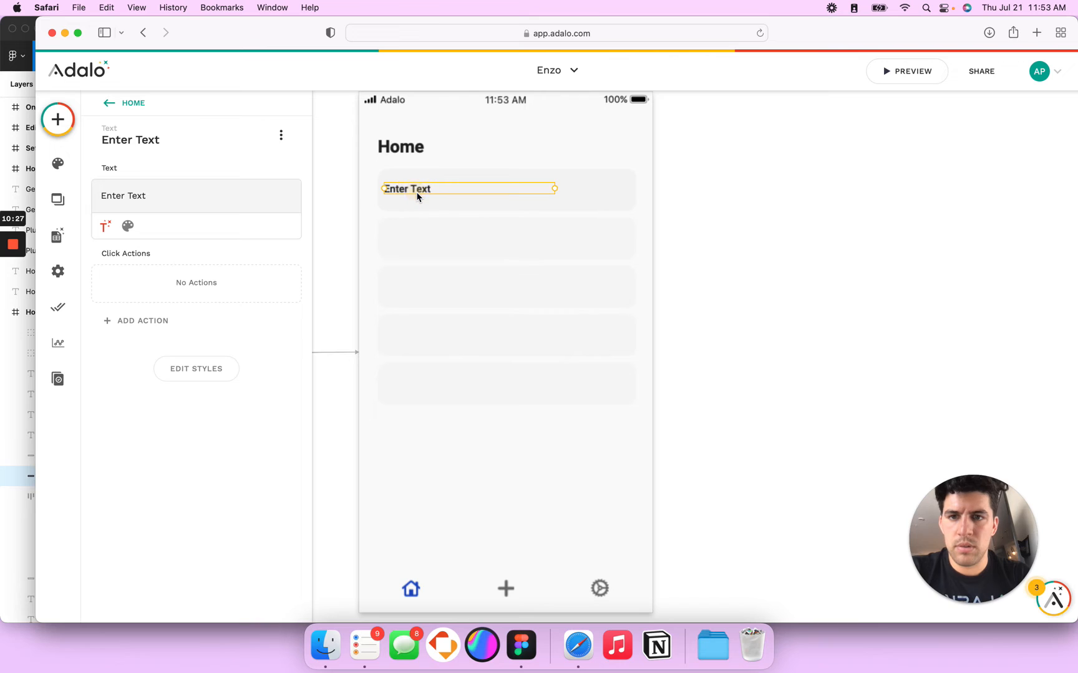
{"action": "left_click_drag", "start_coordinate": [553, 190], "coordinate": [551, 190]}
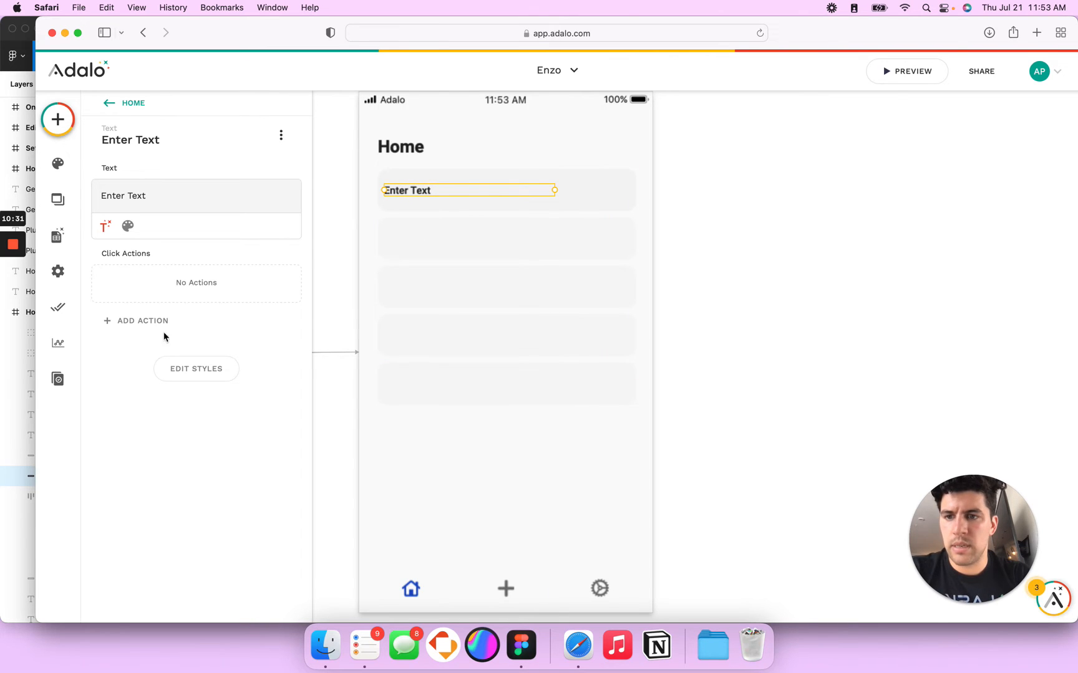
{"action": "left_click", "coordinate": [176, 369]}
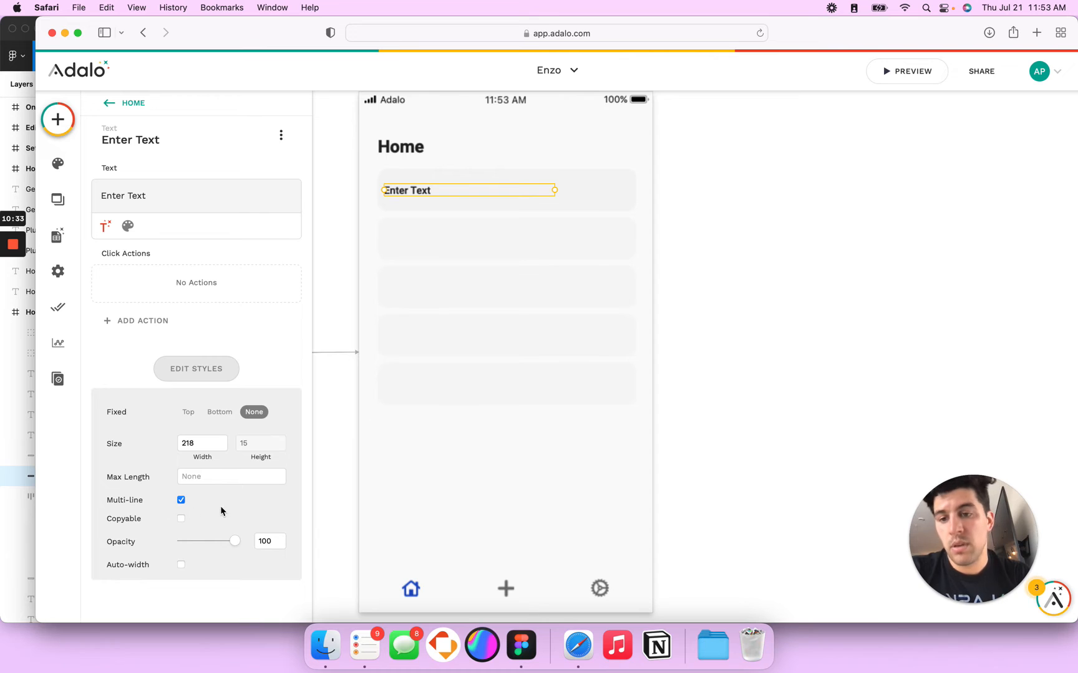
{"action": "left_click", "coordinate": [570, 190]}
{"action": "left_click", "coordinate": [402, 190]}
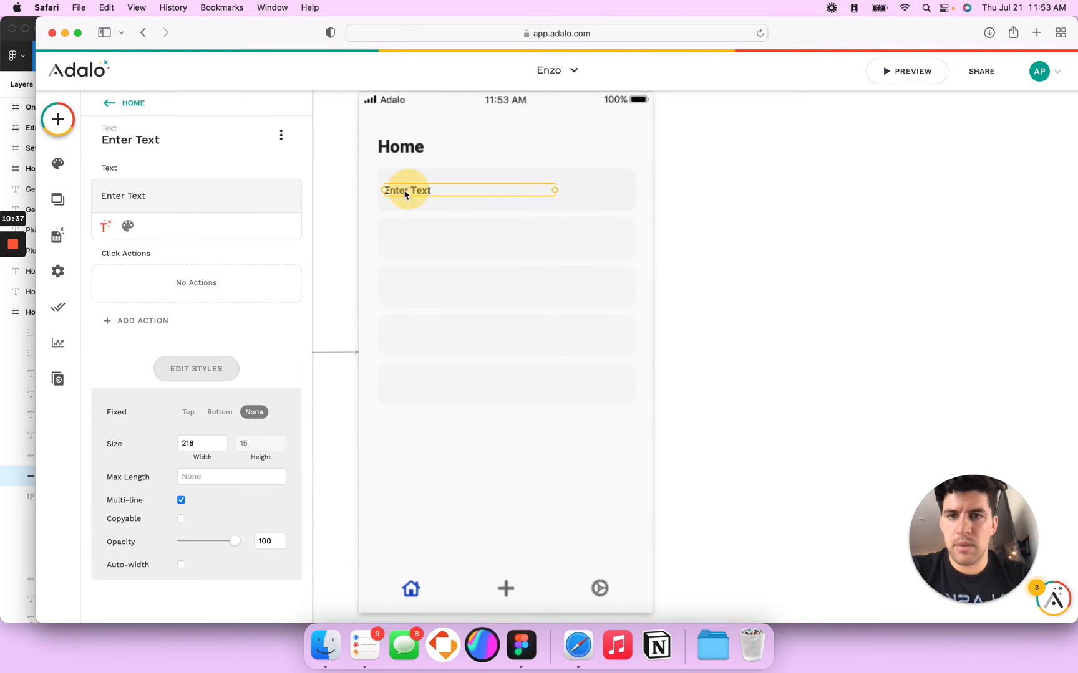
{"action": "key", "text": "super+Tab"}
{"action": "left_click", "coordinate": [442, 335]}
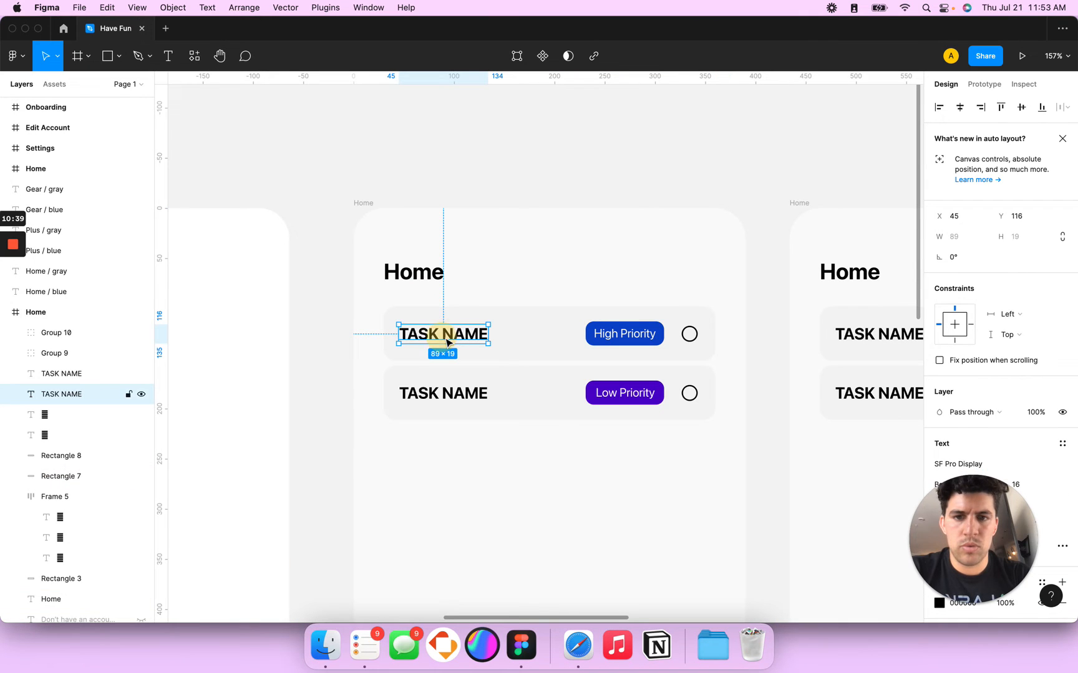
{"action": "scroll", "coordinate": [978, 441], "scroll_direction": "down", "scroll_amount": 2}
{"action": "scroll", "coordinate": [978, 440], "scroll_direction": "down", "scroll_amount": 1}
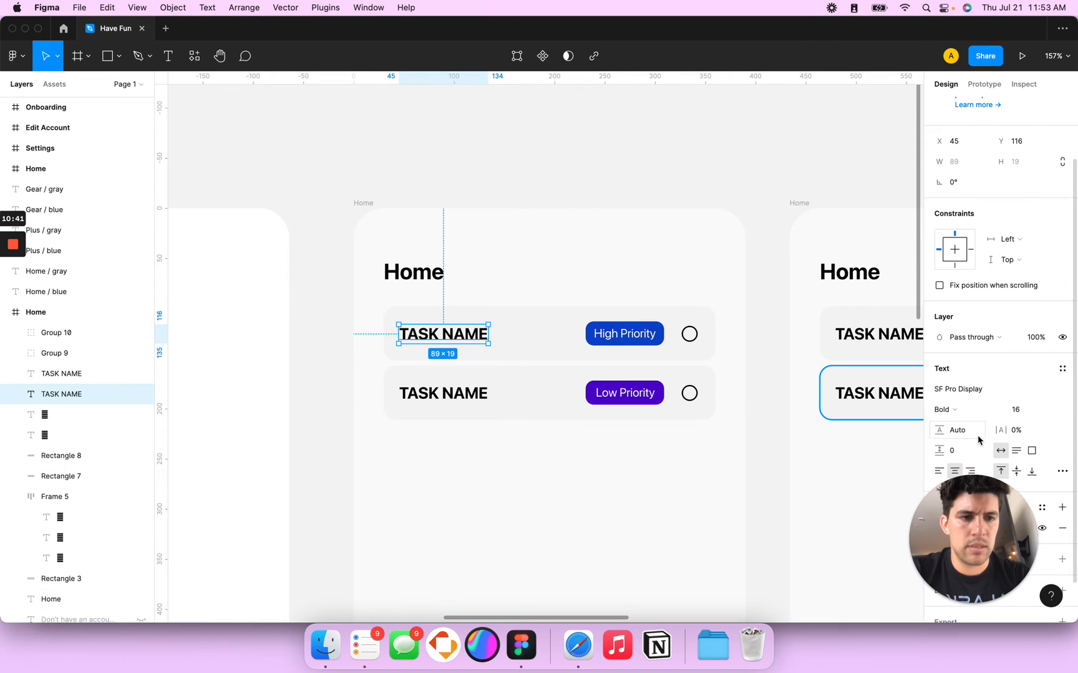
{"action": "scroll", "coordinate": [978, 440], "scroll_direction": "down", "scroll_amount": 2}
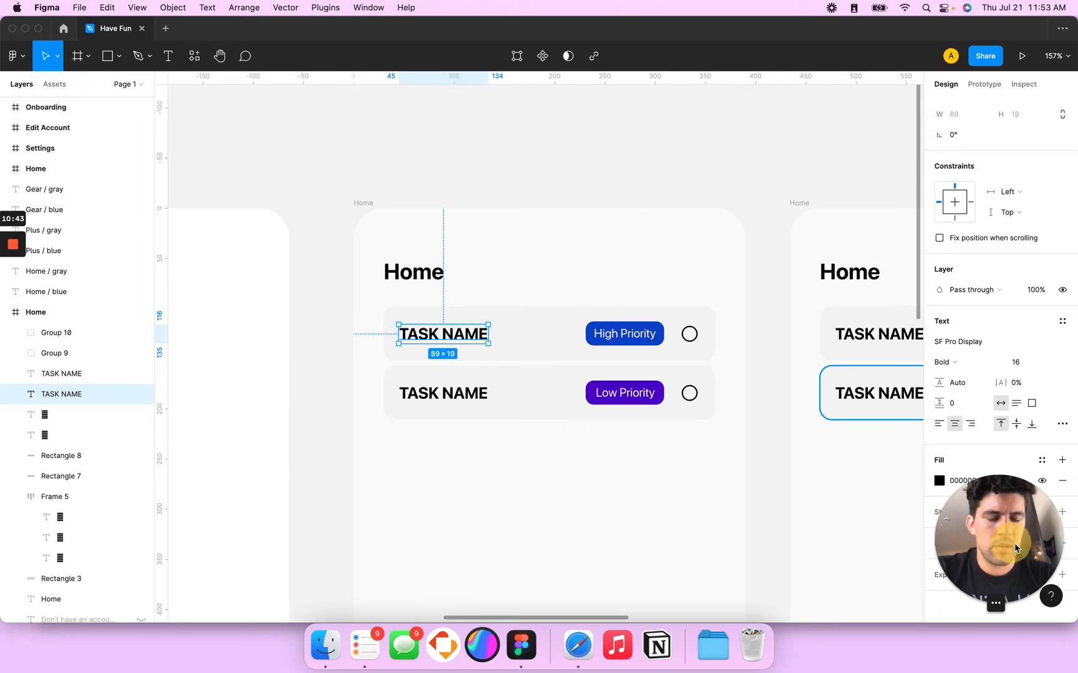
{"action": "key", "text": "super+Tab"}
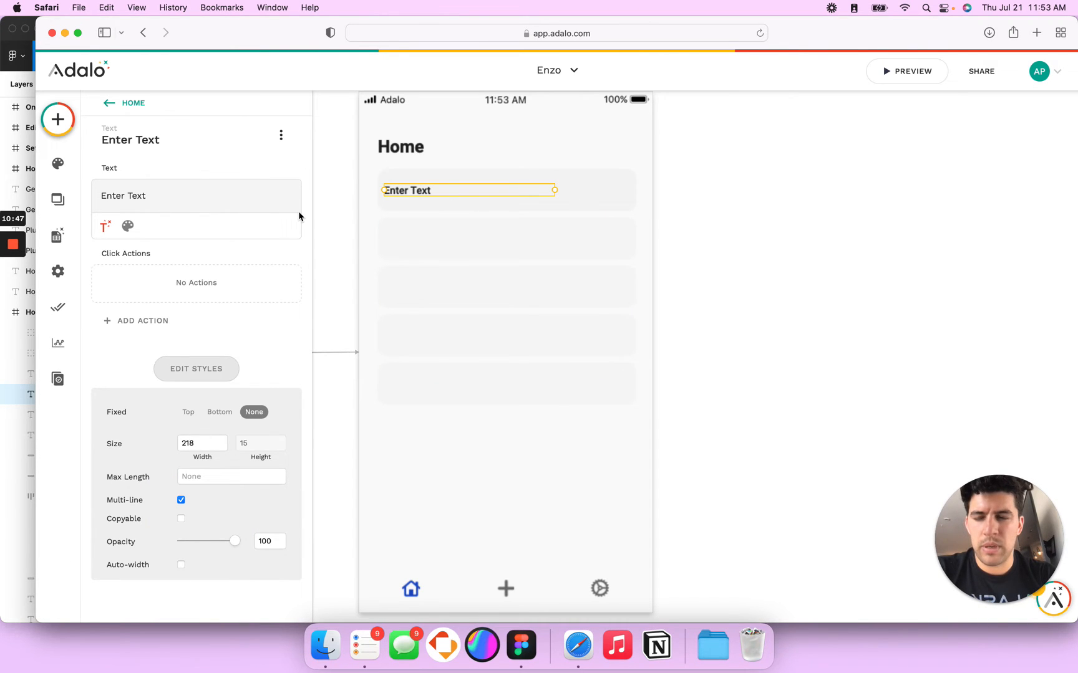
Step: Delete the label's placeholder text and browse the Magic Text sources without picking one
{"action": "left_click", "coordinate": [135, 194]}
{"action": "key", "text": "BackSpace"}
{"action": "key", "text": "BackSpace"}
{"action": "key", "text": "BackSpace"}
{"action": "key", "text": "BackSpace"}
{"action": "key", "text": "BackSpace"}
{"action": "key", "text": "BackSpace"}
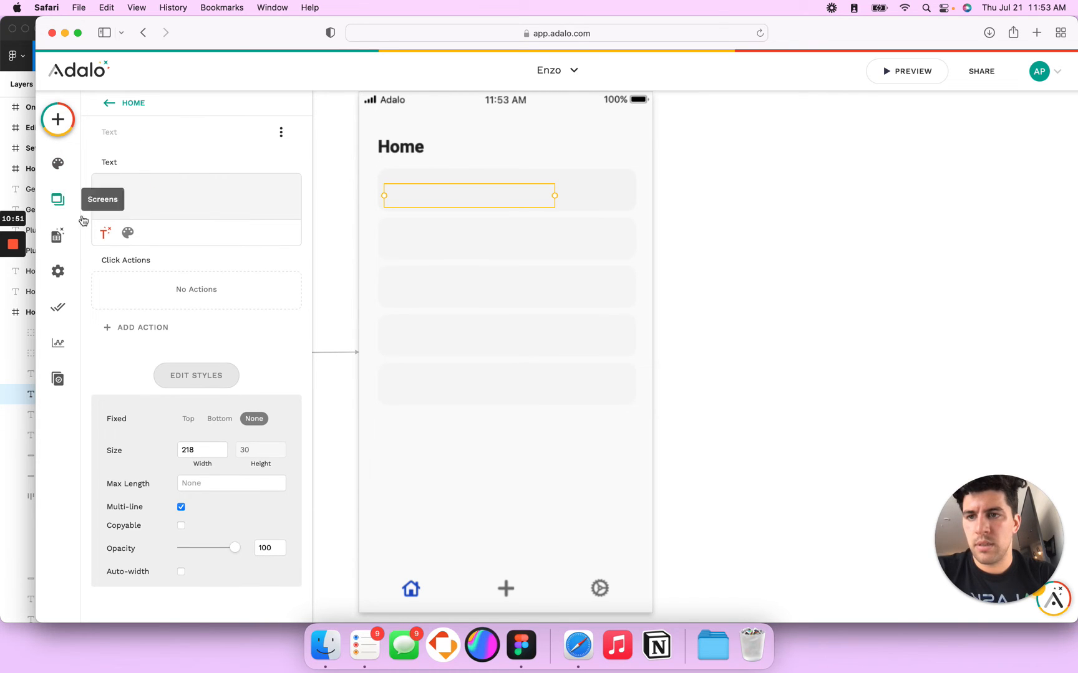
{"action": "left_click", "coordinate": [105, 225]}
{"action": "mouse_move", "coordinate": [157, 262]}
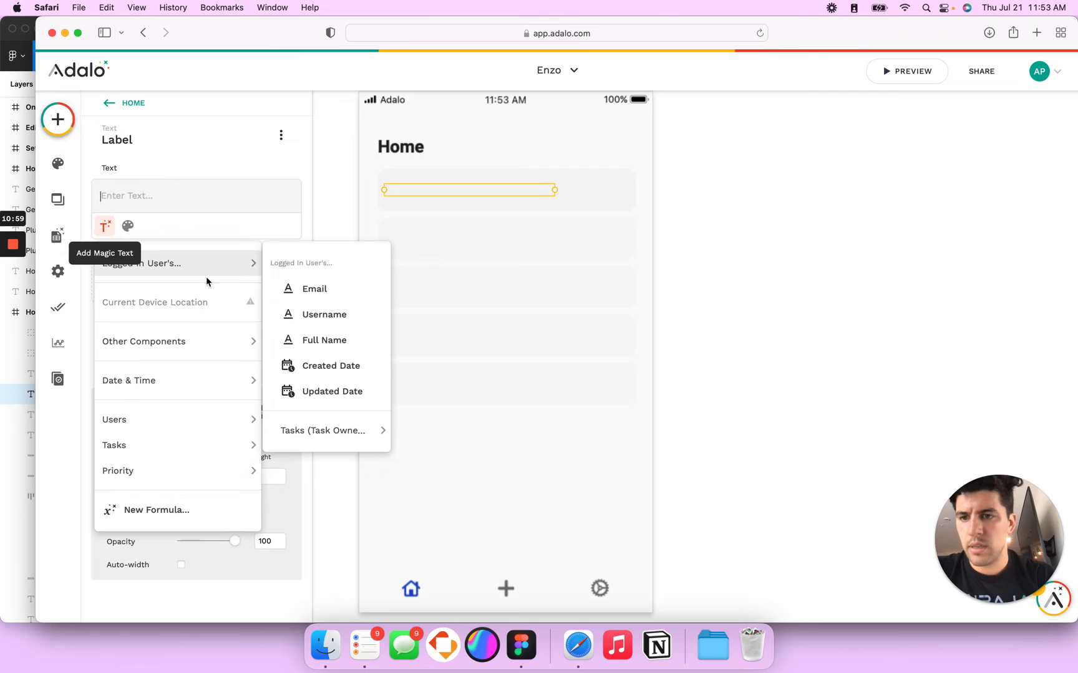
{"action": "left_click", "coordinate": [214, 205]}
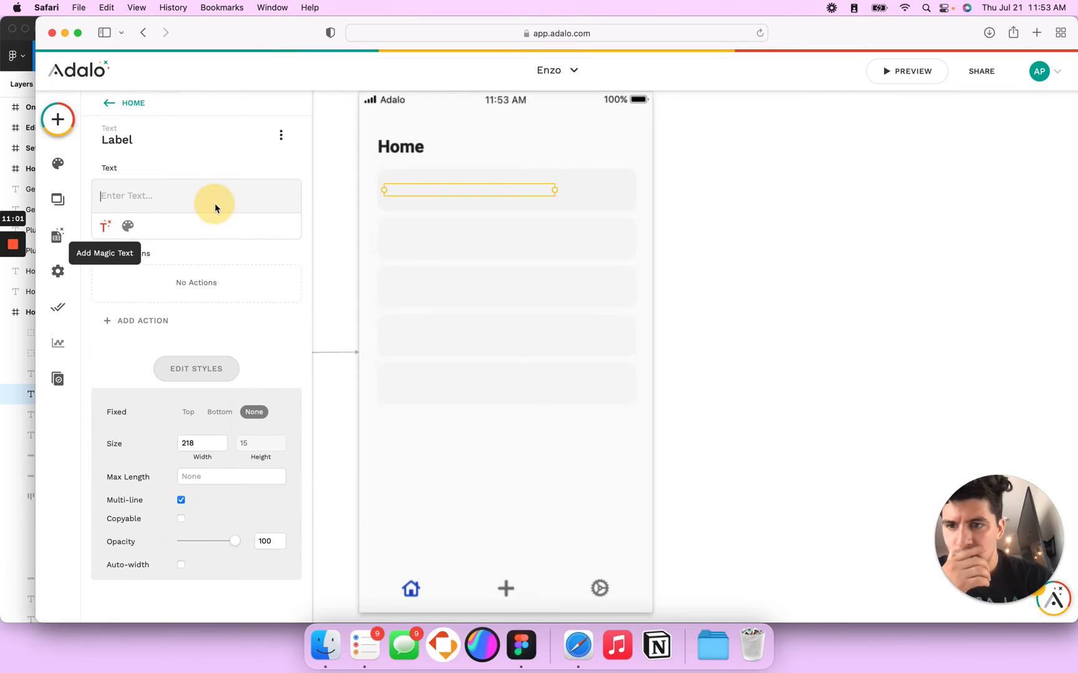
{"action": "left_click", "coordinate": [106, 225]}
{"action": "mouse_move", "coordinate": [156, 446]}
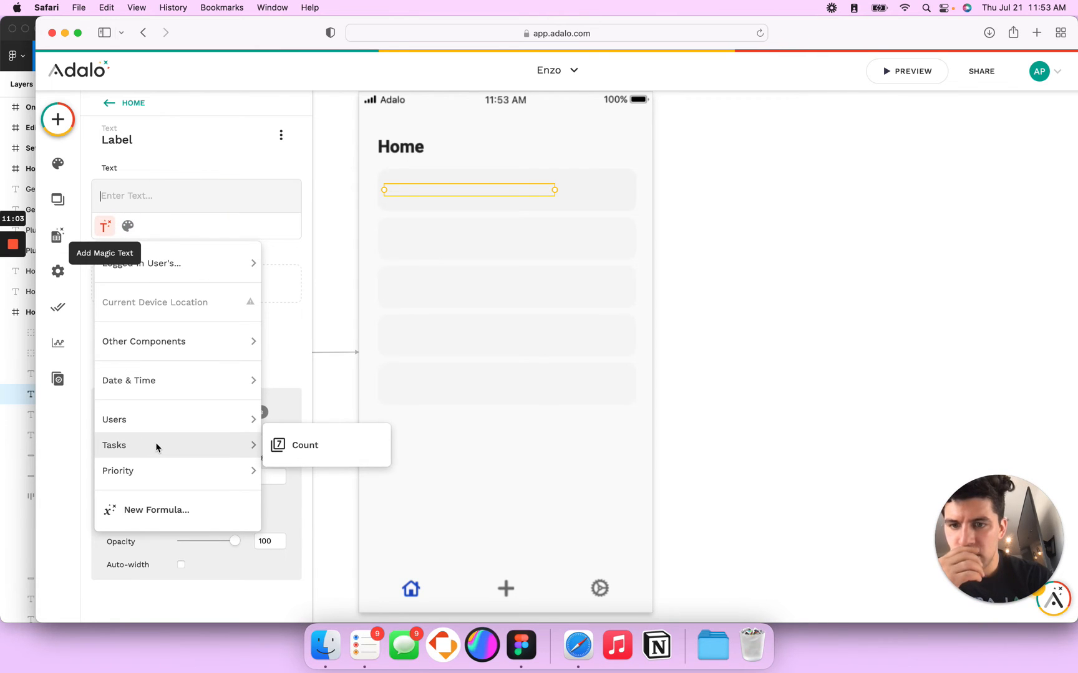
{"action": "mouse_move", "coordinate": [226, 254]}
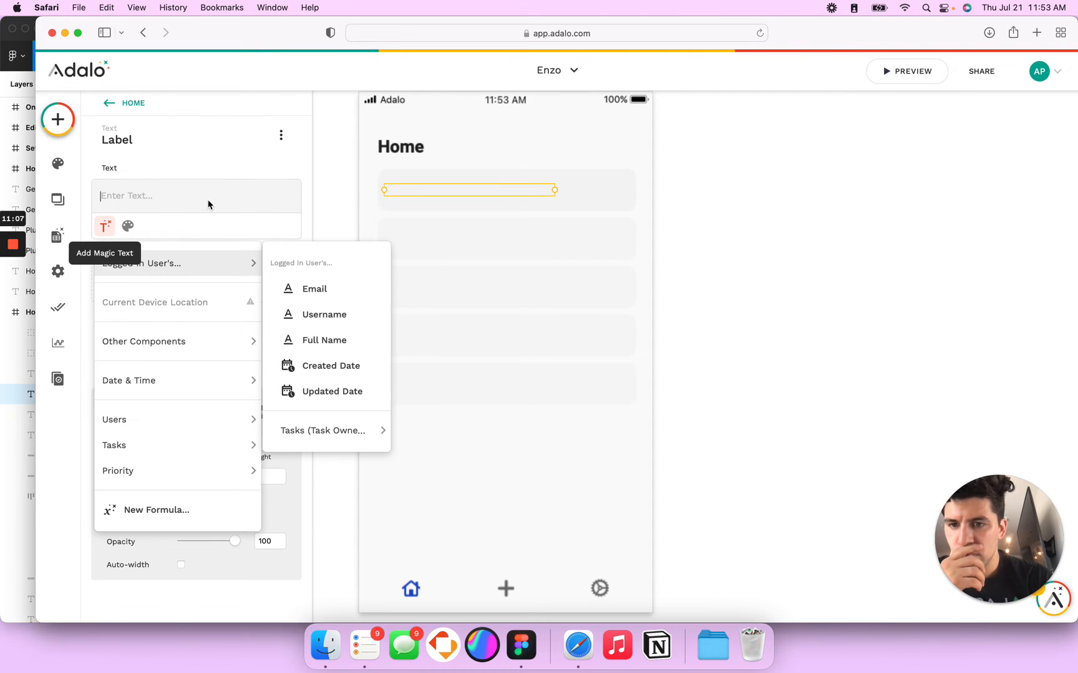
{"action": "mouse_move", "coordinate": [351, 437]}
{"action": "mouse_move", "coordinate": [457, 530]}
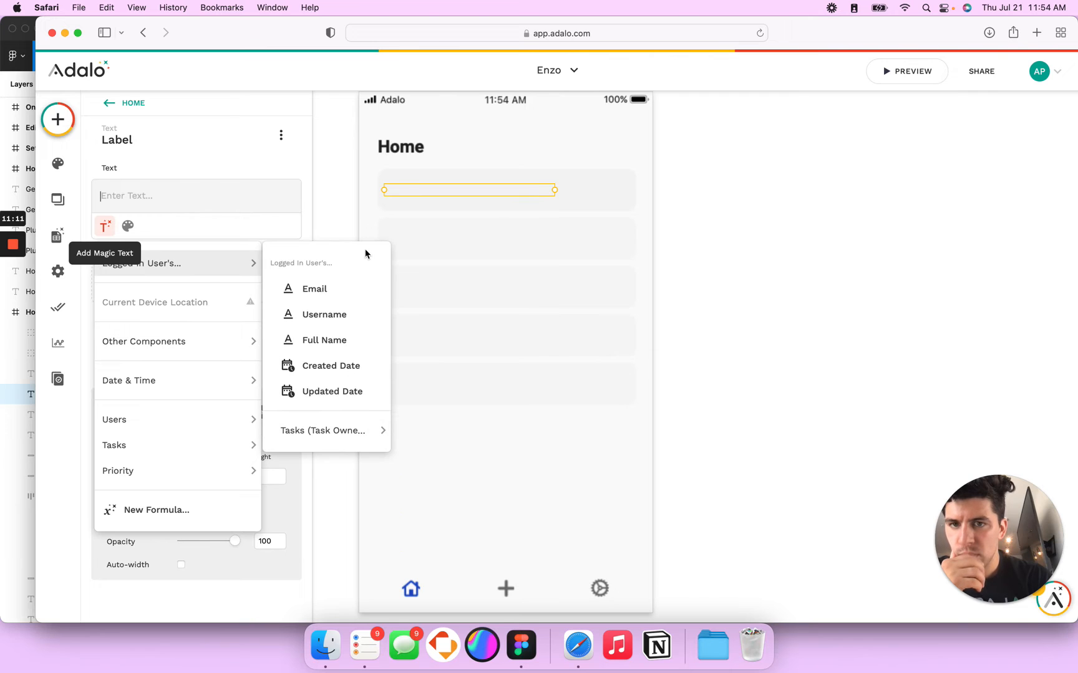
{"action": "left_click", "coordinate": [493, 215]}
Step: Enter 'Test' as the card label's text and select the Home list
{"action": "left_click", "coordinate": [193, 198]}
{"action": "type", "text": "Tes"}
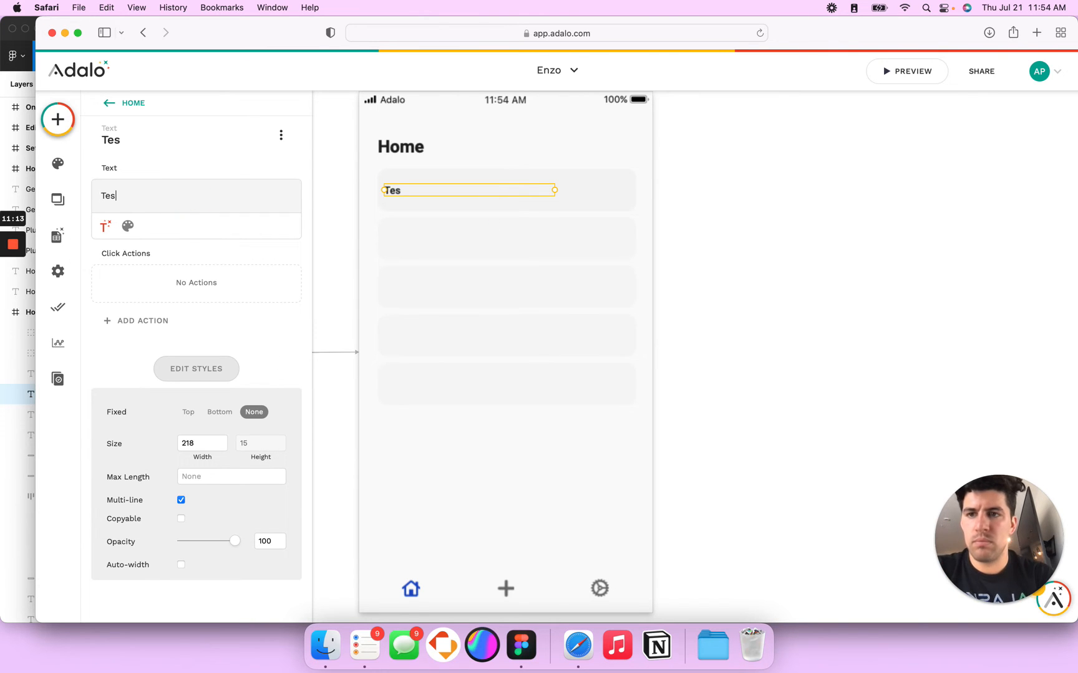
{"action": "type", "text": "t"}
{"action": "left_click", "coordinate": [236, 144]}
{"action": "left_click", "coordinate": [534, 260]}
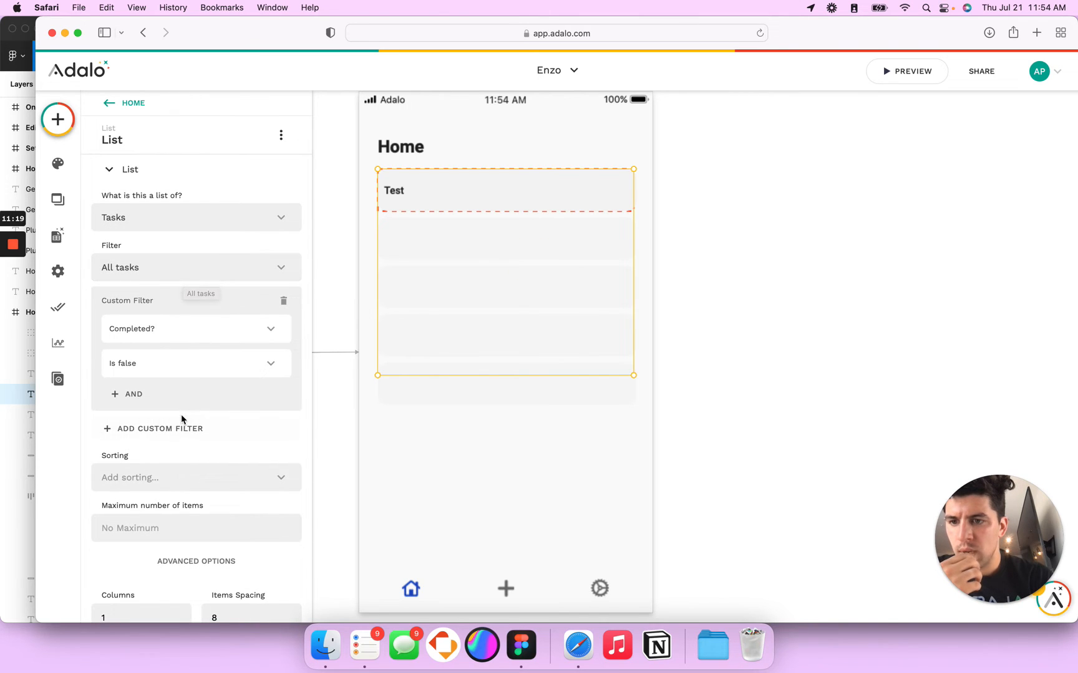
Step: Change 'What is this a list of?' to Users and review the filter's More options, keeping All users
{"action": "left_click", "coordinate": [205, 218]}
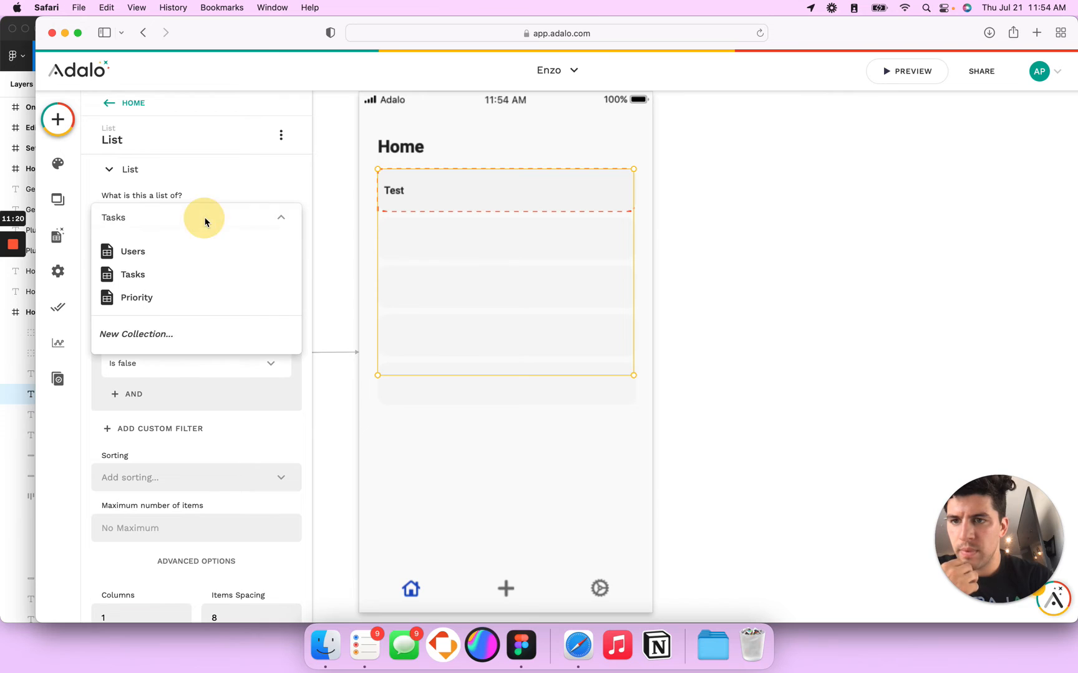
{"action": "left_click", "coordinate": [160, 252]}
{"action": "left_click", "coordinate": [182, 269]}
{"action": "mouse_move", "coordinate": [166, 339]}
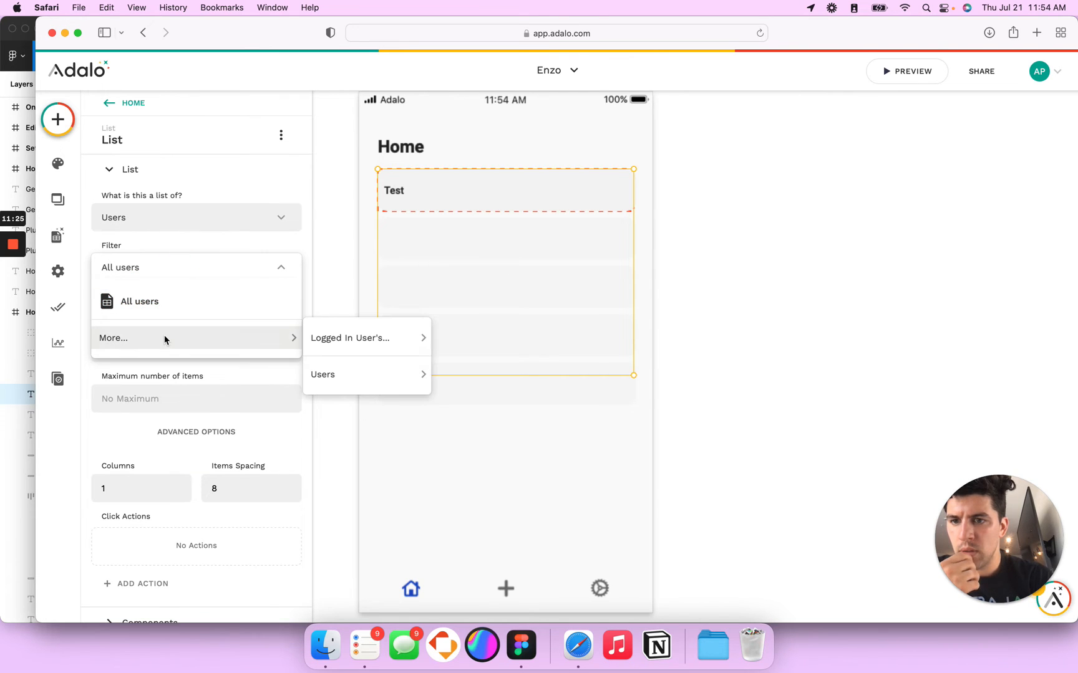
{"action": "mouse_move", "coordinate": [348, 342]}
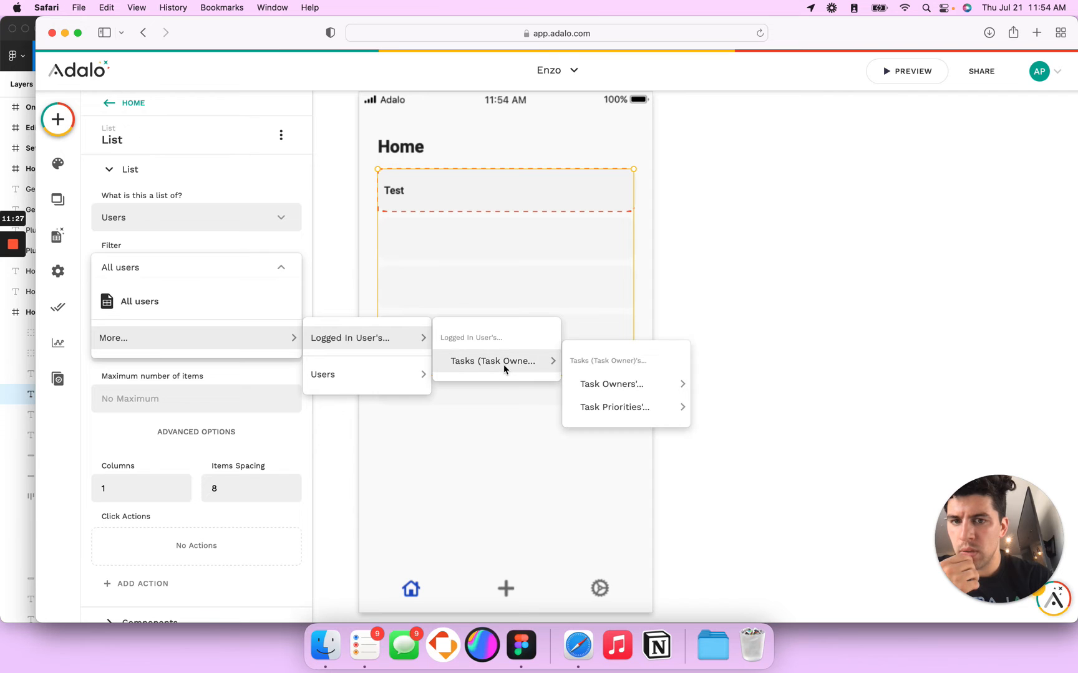
{"action": "left_click", "coordinate": [59, 240]}
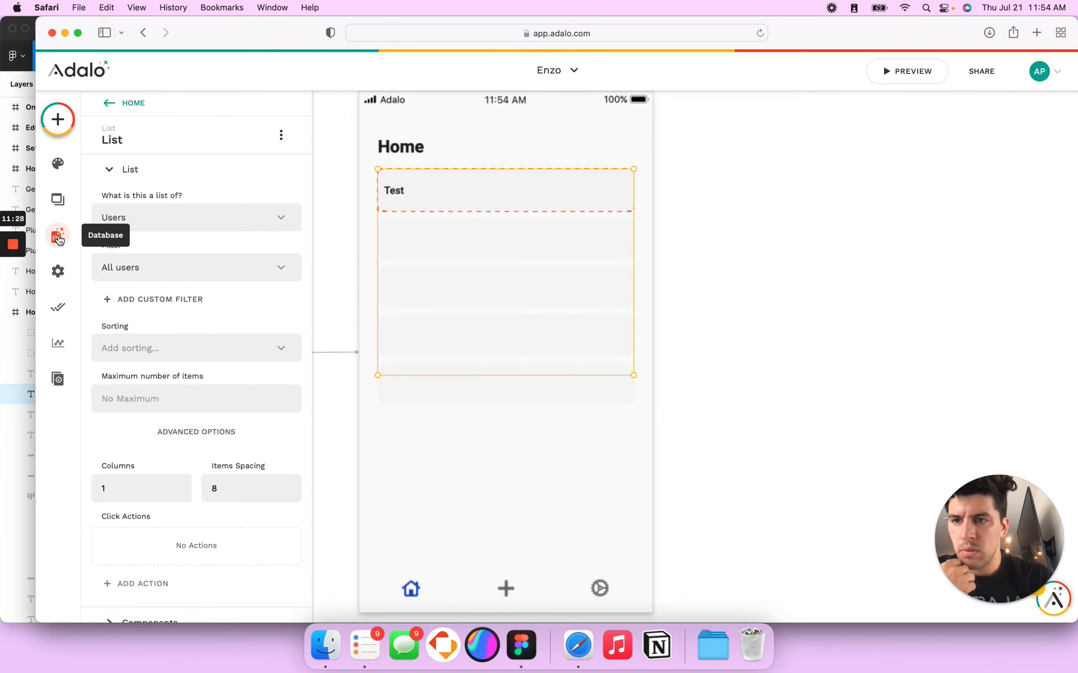
{"action": "left_click", "coordinate": [58, 240]}
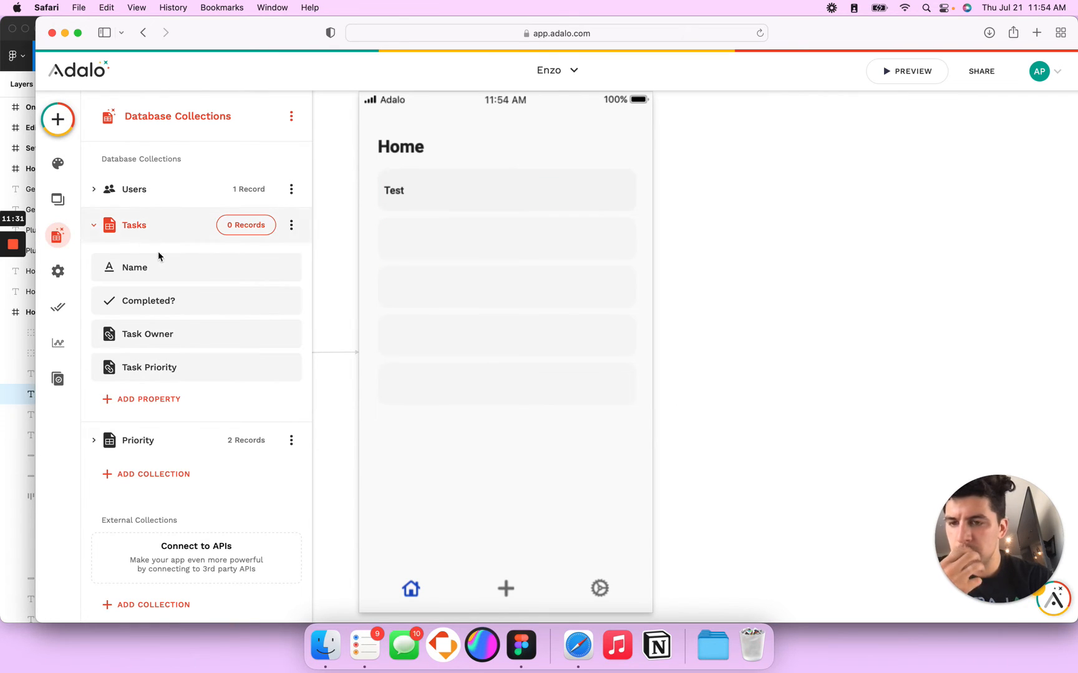
Step: Delete the Task Owner property from the Tasks collection
{"action": "left_click", "coordinate": [167, 336]}
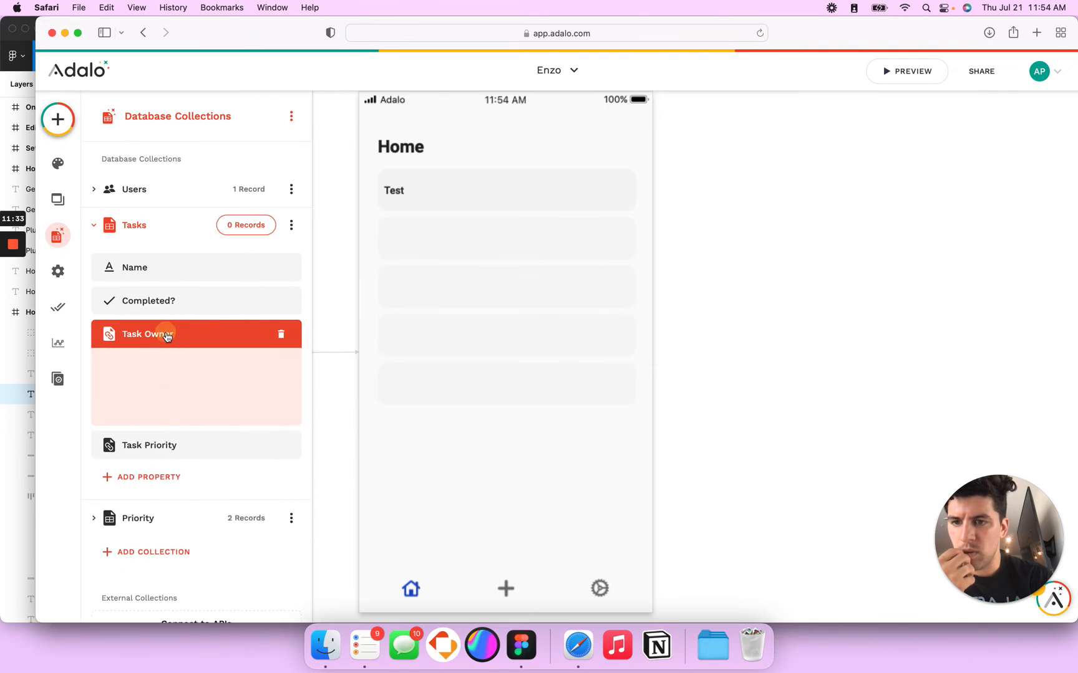
{"action": "left_click", "coordinate": [282, 335]}
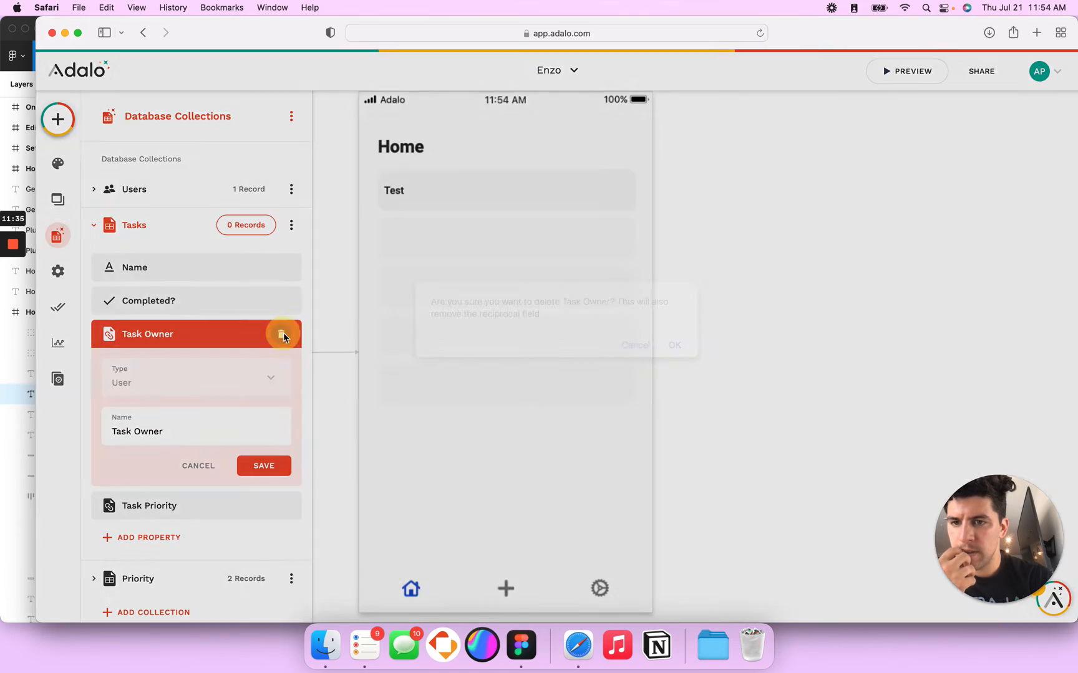
{"action": "left_click", "coordinate": [674, 346]}
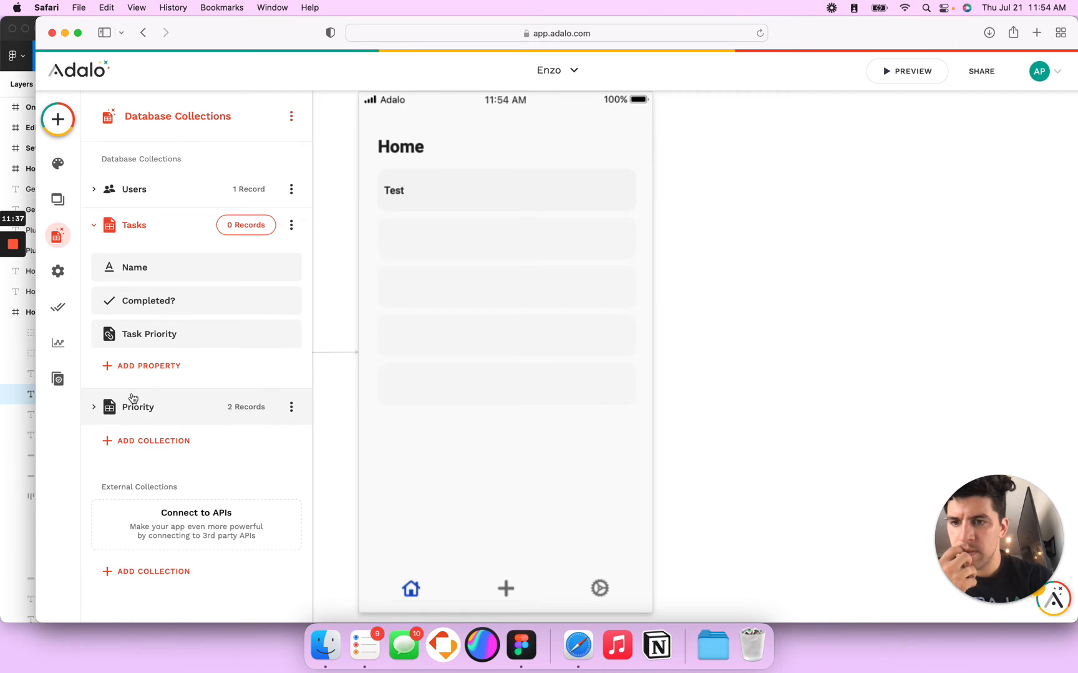
Step: Add a many-to-many Users relationship to Tasks named 'User Connection'
{"action": "left_click", "coordinate": [144, 366]}
{"action": "mouse_move", "coordinate": [262, 330]}
{"action": "left_click", "coordinate": [366, 333]}
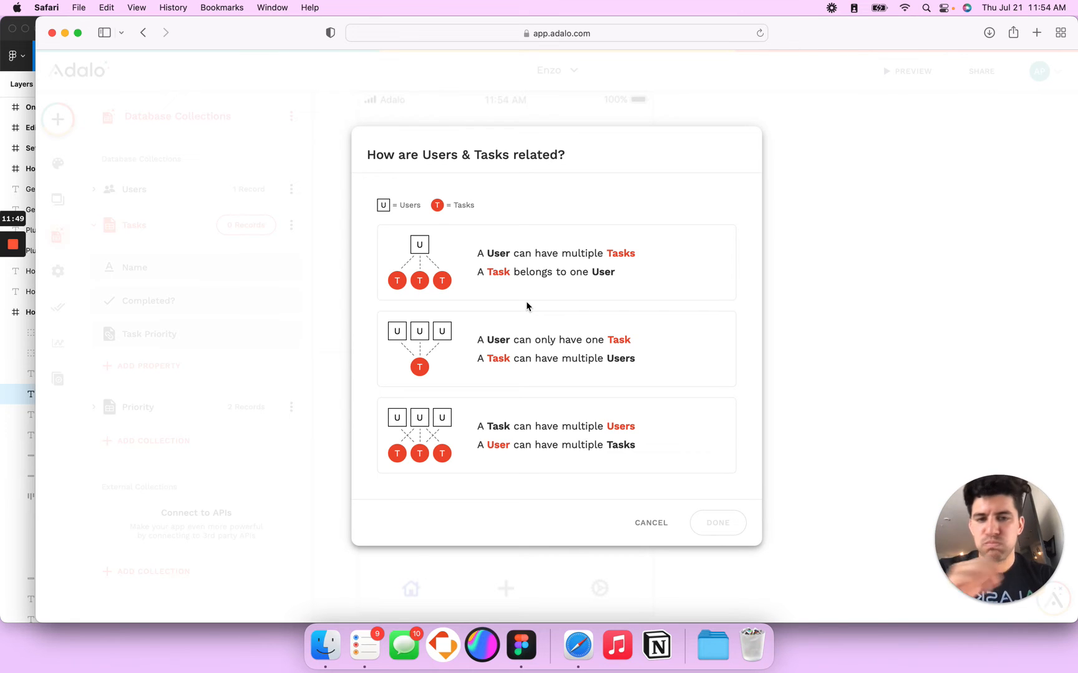
{"action": "left_click", "coordinate": [522, 446]}
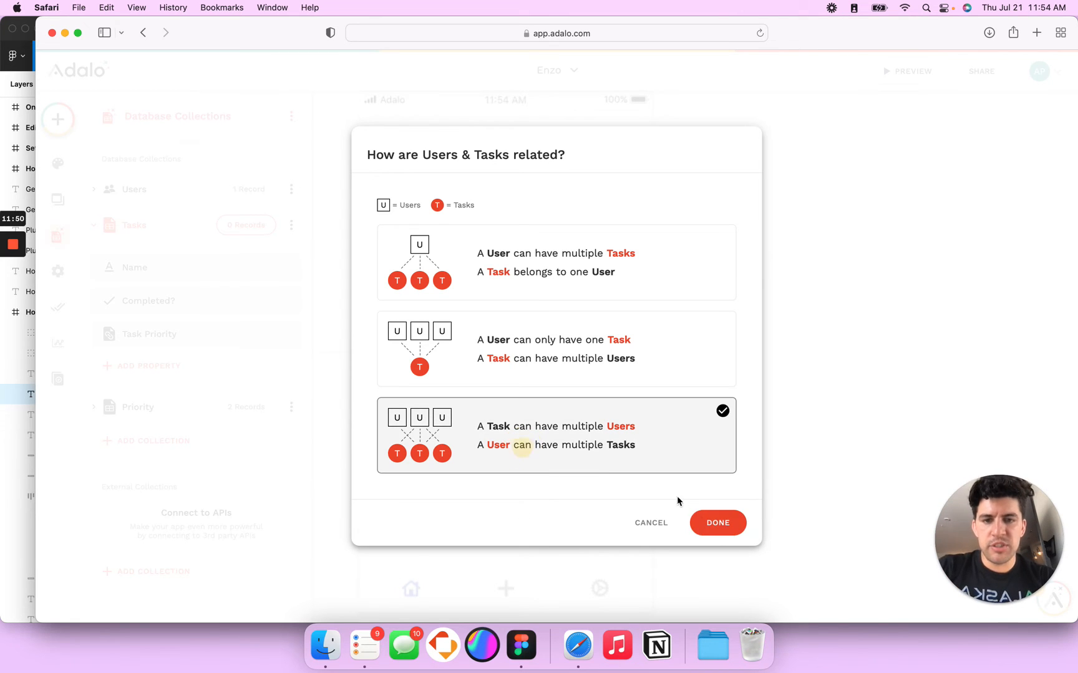
{"action": "left_click", "coordinate": [710, 524]}
{"action": "double_click", "coordinate": [128, 465]}
{"action": "type", "text": "Us"}
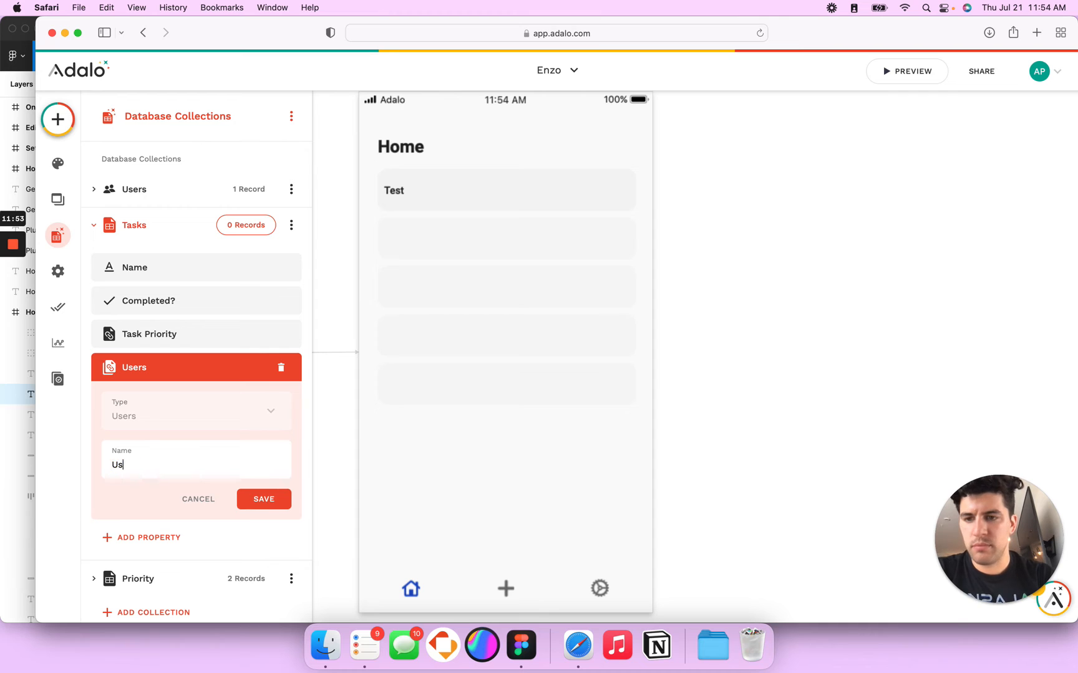
{"action": "left_click", "coordinate": [244, 493]}
{"action": "left_click", "coordinate": [466, 315]}
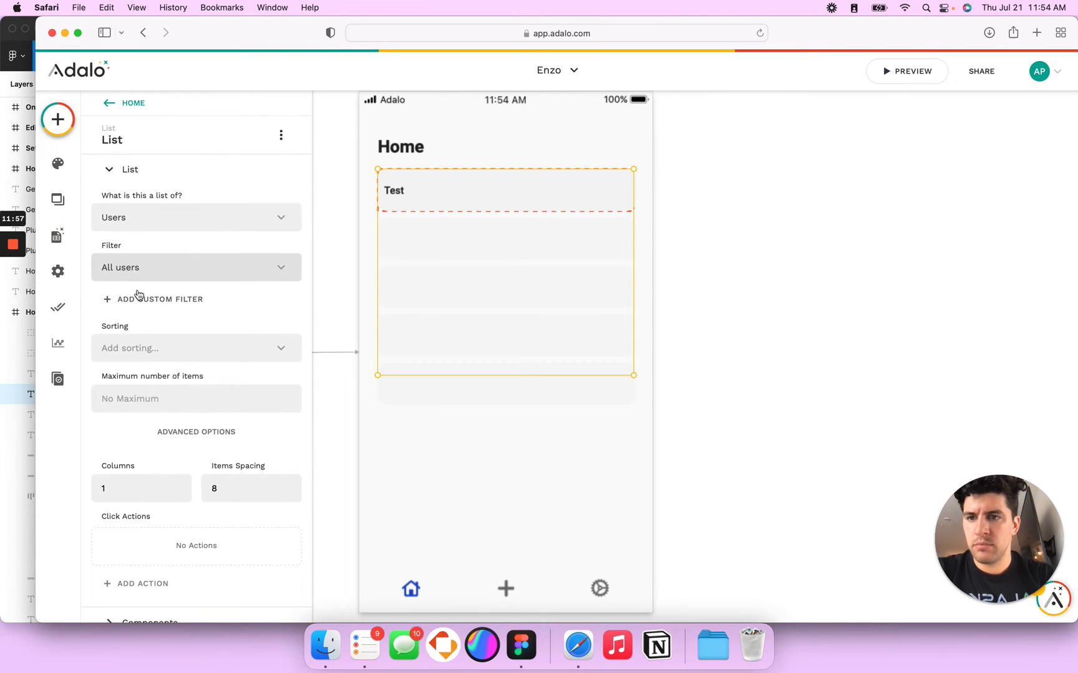
Step: Set the list filter to Logged In User's > Tasks > User Connection
{"action": "left_click", "coordinate": [139, 298]}
{"action": "left_click", "coordinate": [140, 329]}
{"action": "mouse_move", "coordinate": [179, 509]}
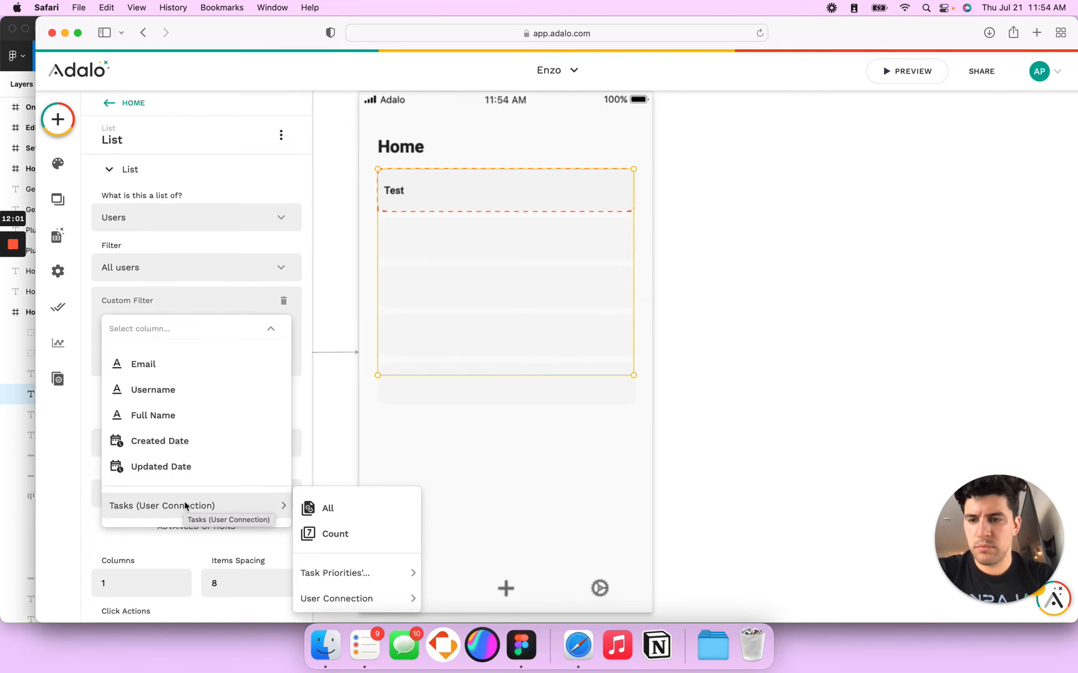
{"action": "mouse_move", "coordinate": [335, 602]}
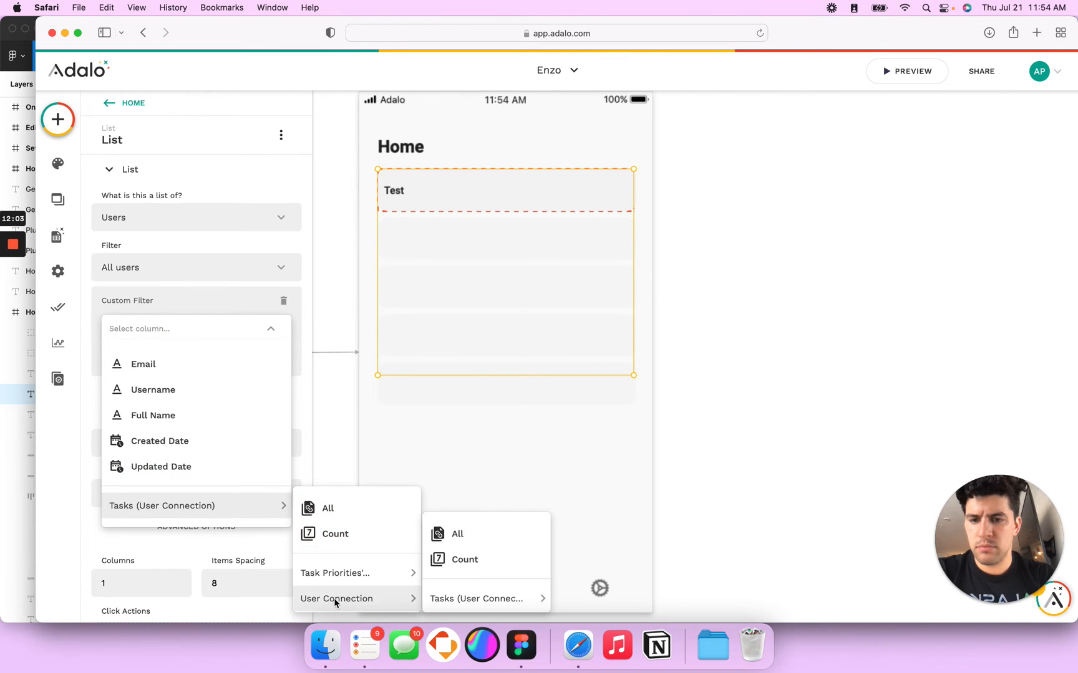
{"action": "mouse_move", "coordinate": [370, 584]}
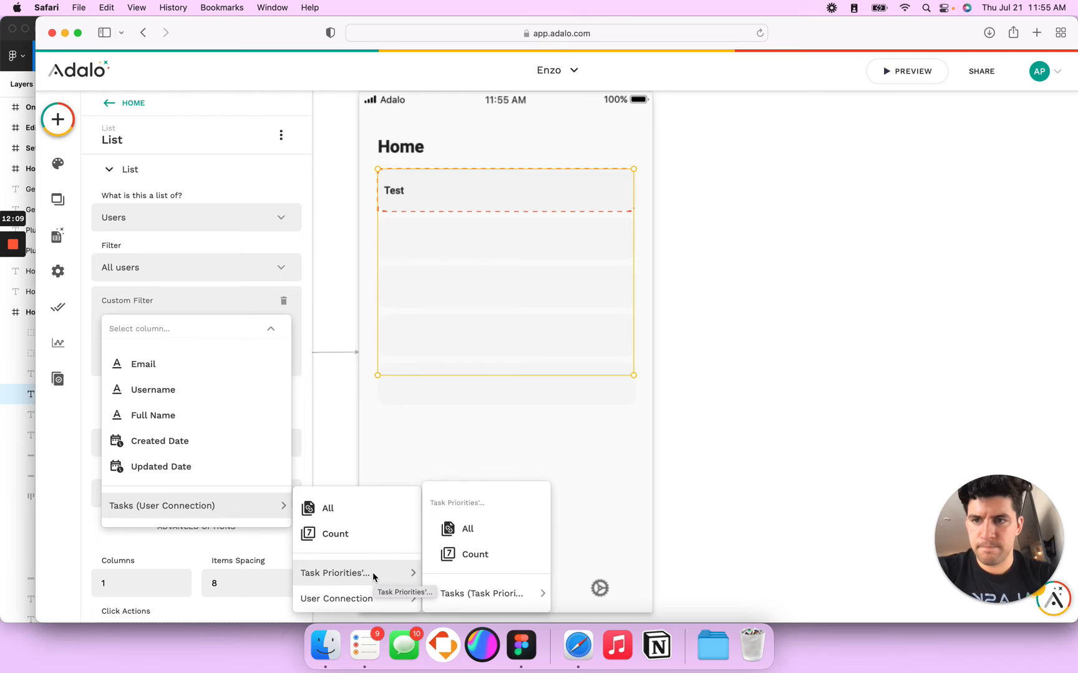
{"action": "left_click", "coordinate": [163, 301]}
{"action": "left_click", "coordinate": [180, 274]}
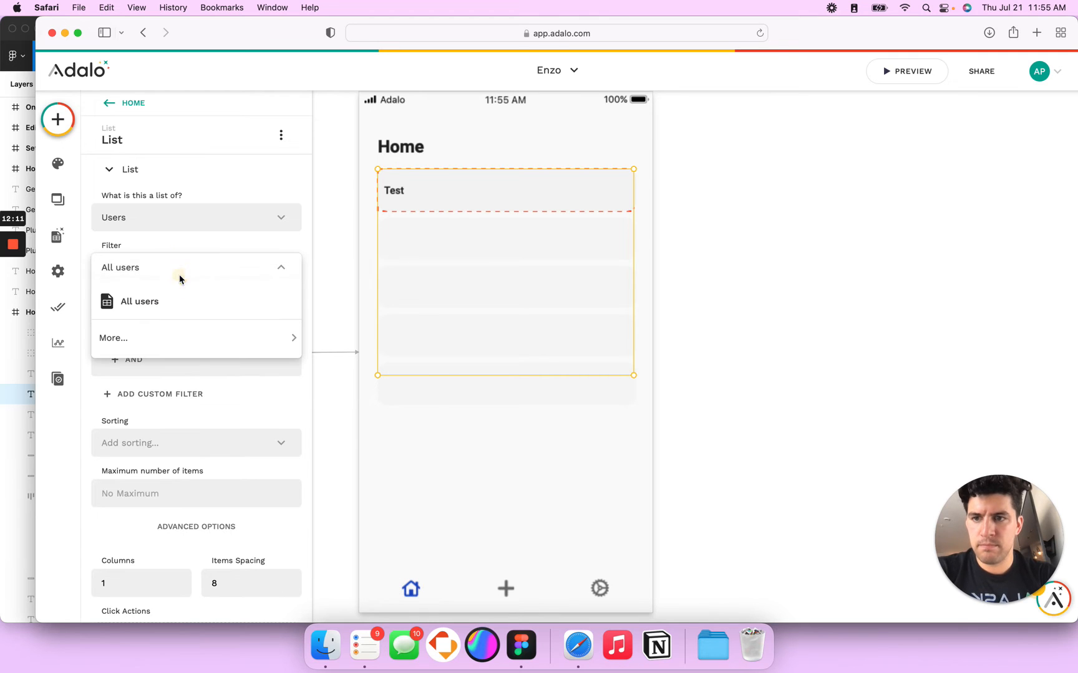
{"action": "mouse_move", "coordinate": [152, 338]}
{"action": "mouse_move", "coordinate": [364, 356]}
{"action": "mouse_move", "coordinate": [488, 360]}
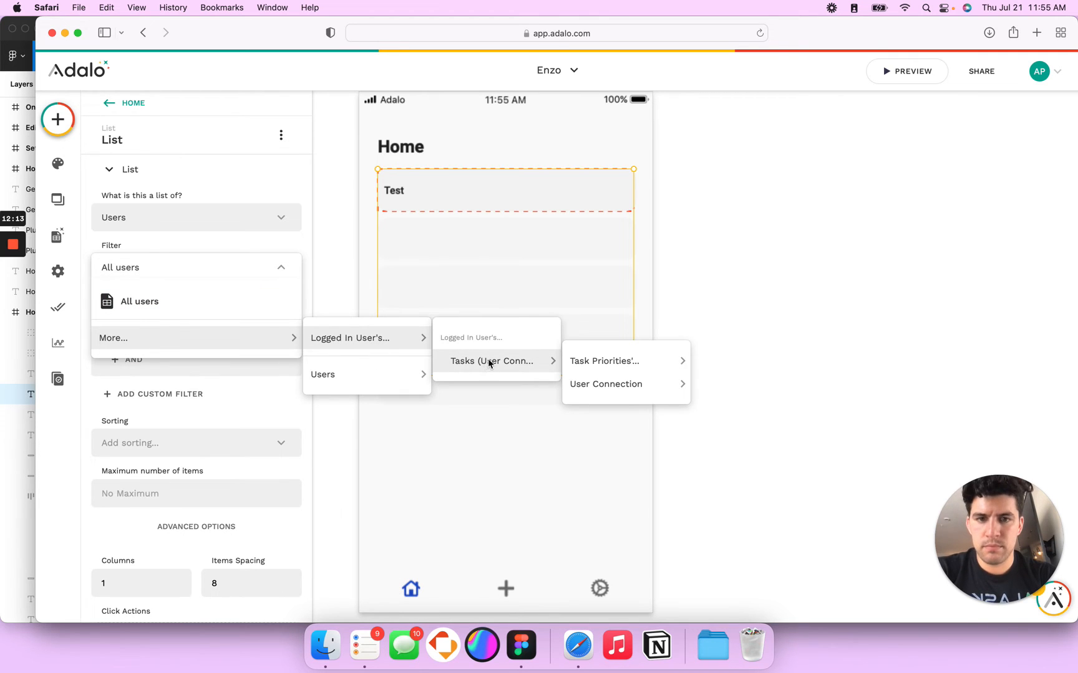
{"action": "mouse_move", "coordinate": [599, 386]}
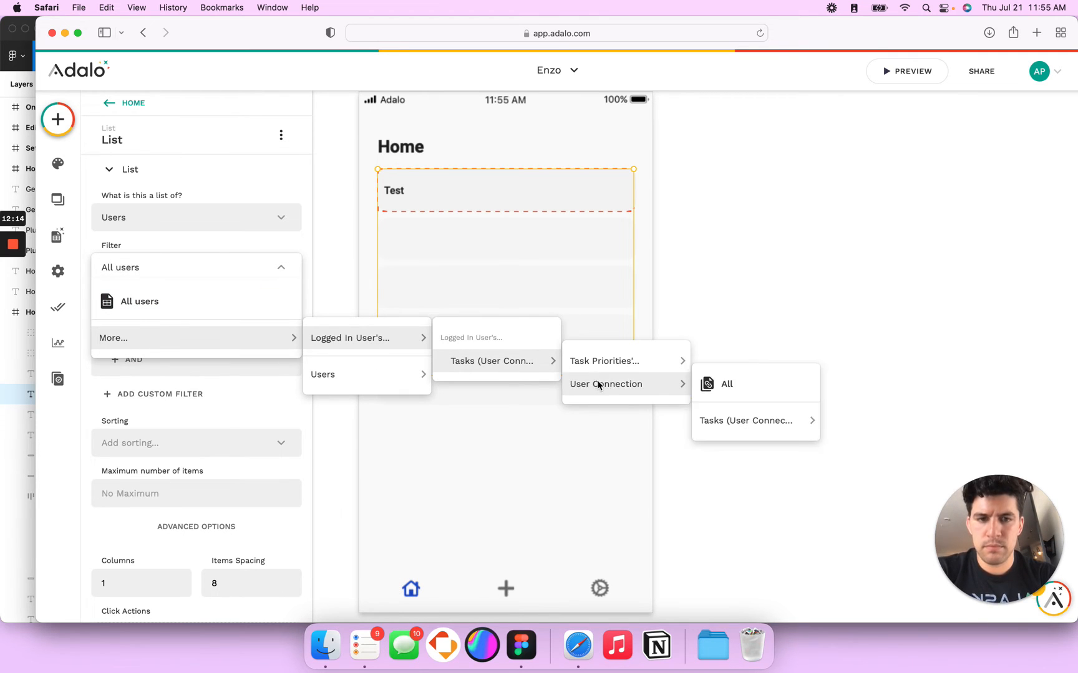
{"action": "left_click", "coordinate": [716, 384]}
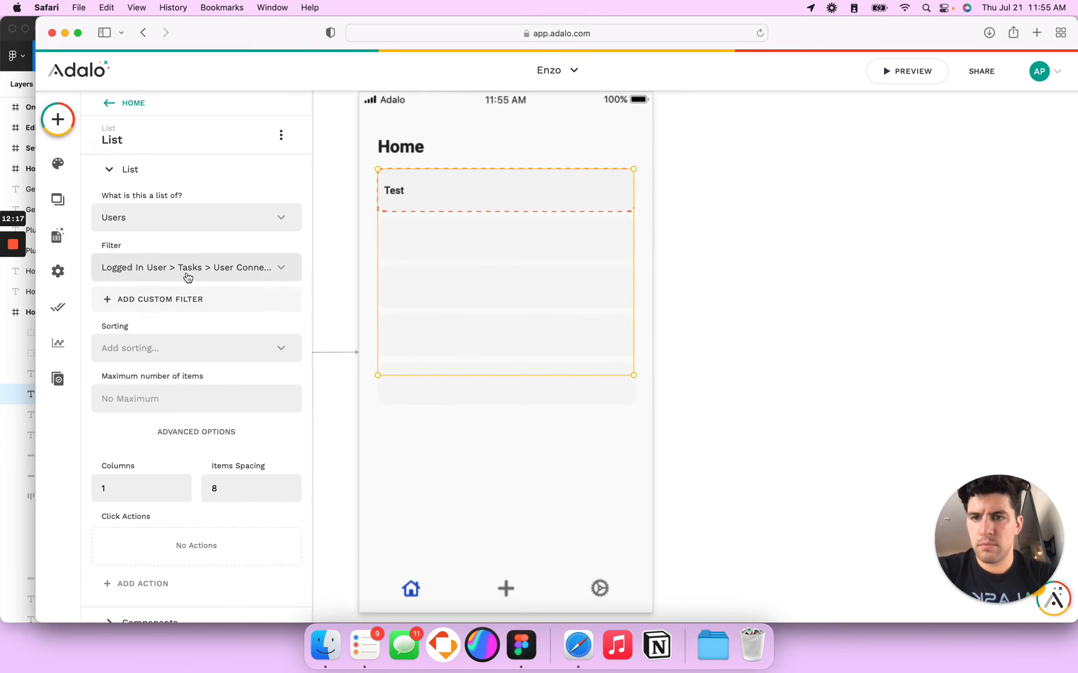
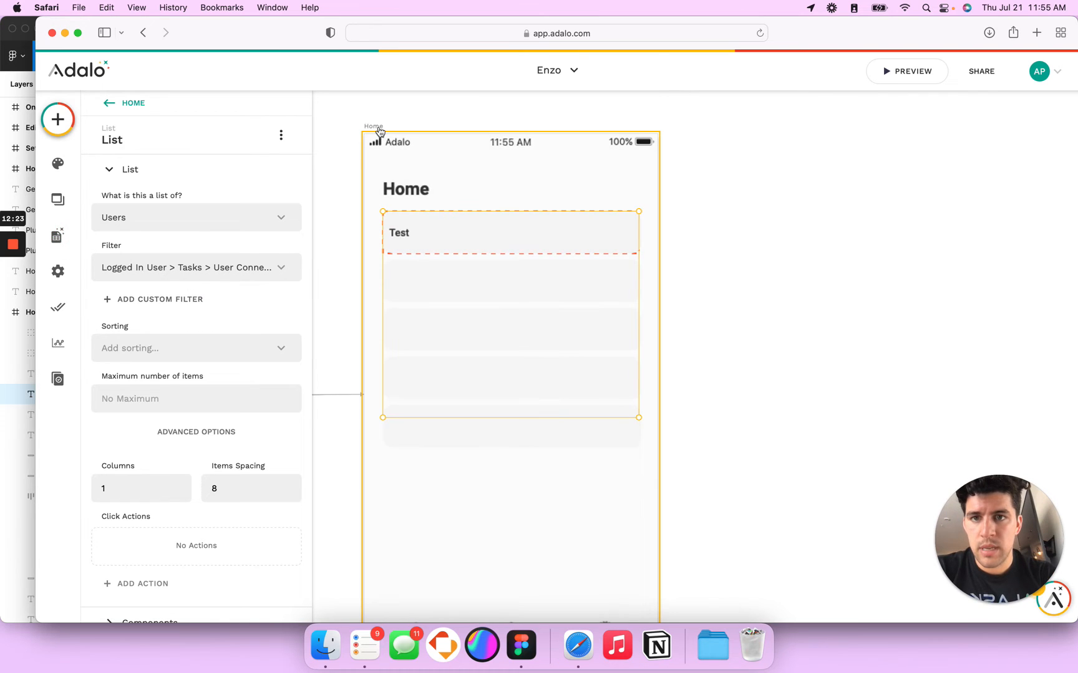
Step: Zoom the canvas out to show the Login, Sign Up and Home screens, then select Login
{"action": "scroll", "coordinate": [531, 135], "scroll_direction": "left", "scroll_amount": 2}
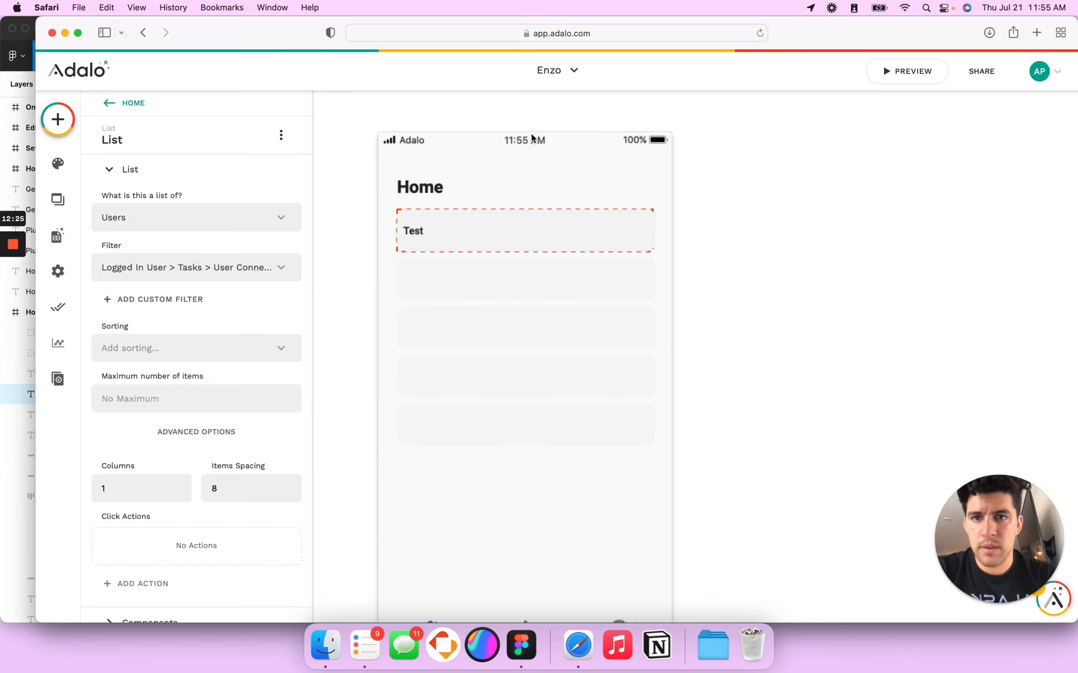
{"action": "scroll", "coordinate": [531, 135], "scroll_direction": "down", "scroll_amount": 5}
{"action": "scroll", "coordinate": [532, 135], "scroll_direction": "left", "scroll_amount": 6}
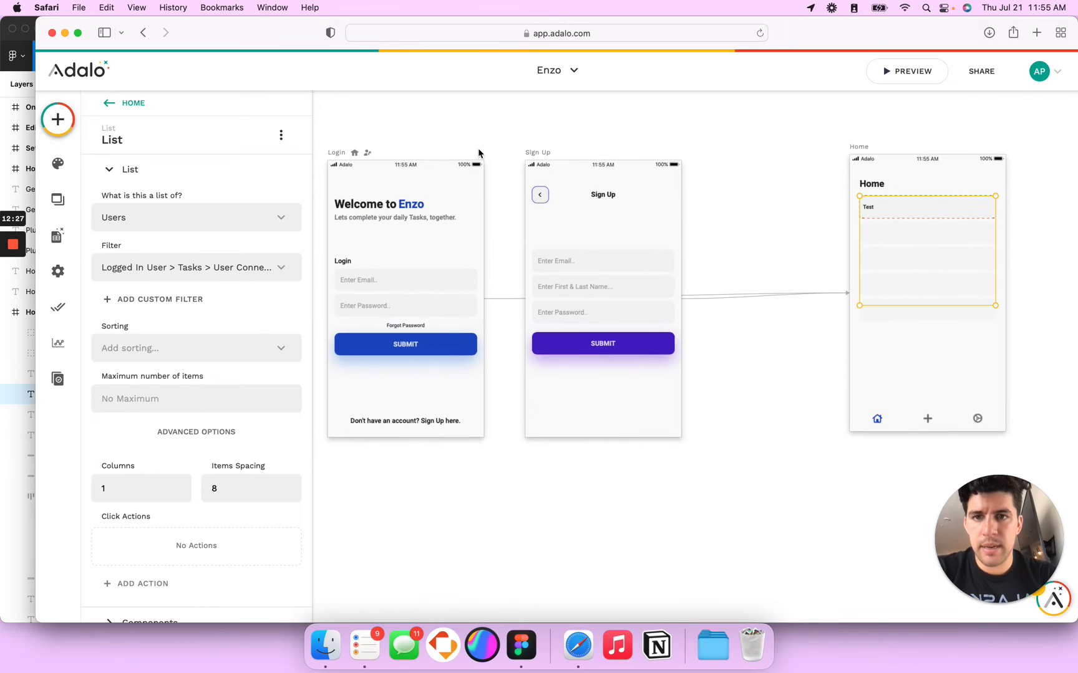
{"action": "left_click", "coordinate": [343, 150]}
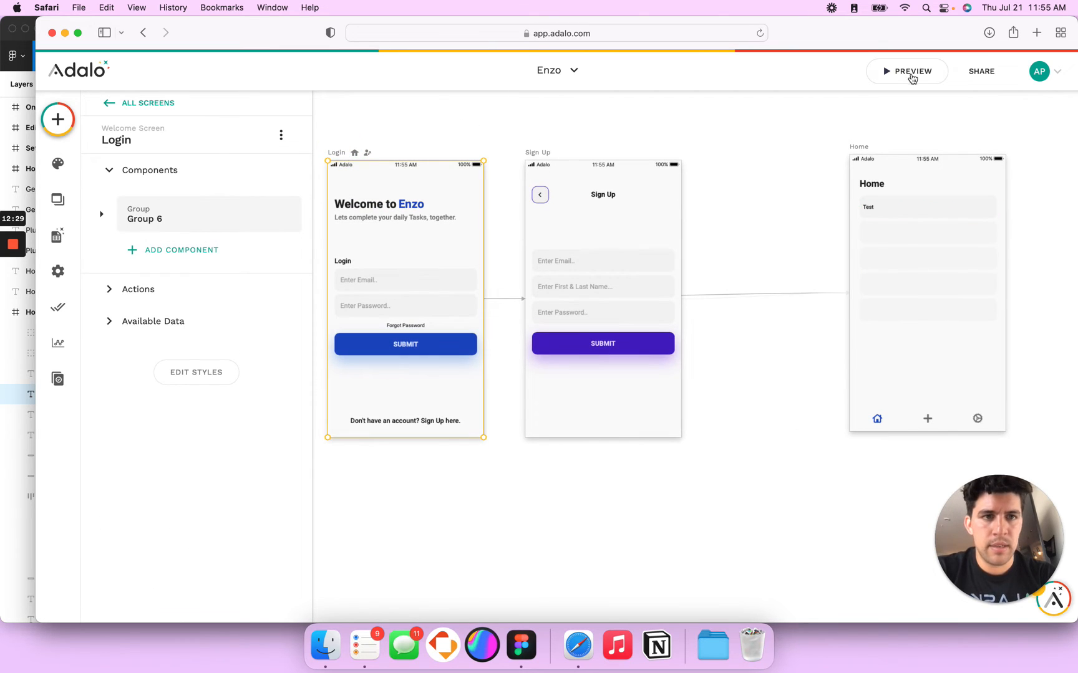
Step: Preview the app and submit the Sign Up form with an email, name and password, then close the preview
{"action": "left_click", "coordinate": [908, 72]}
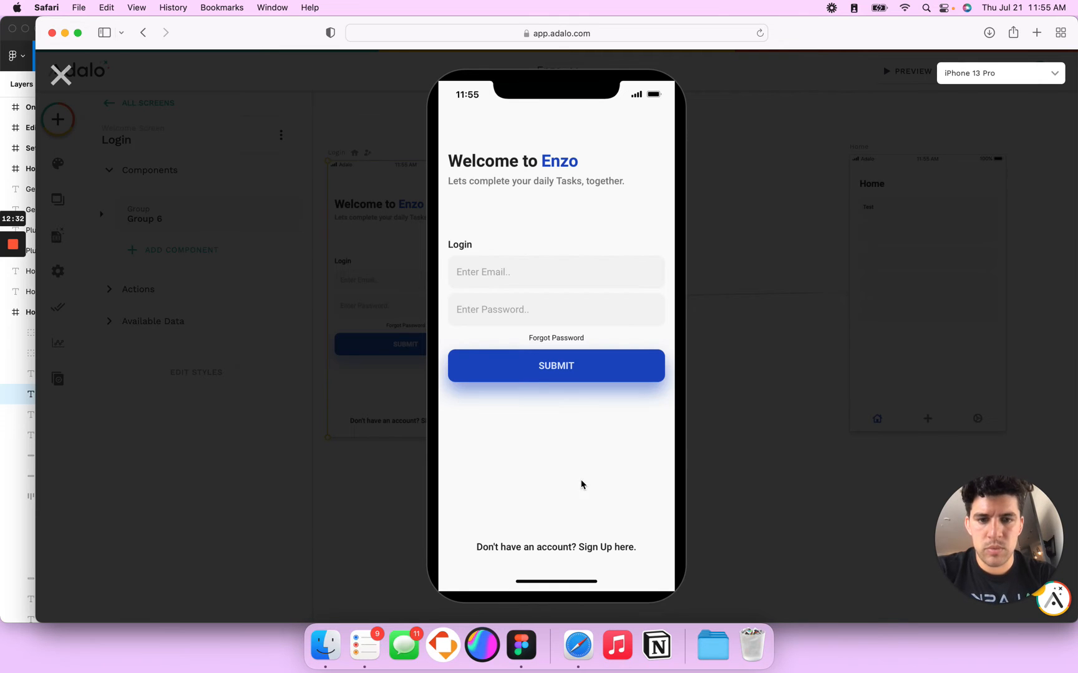
{"action": "left_click", "coordinate": [610, 547]}
{"action": "left_click", "coordinate": [519, 244]}
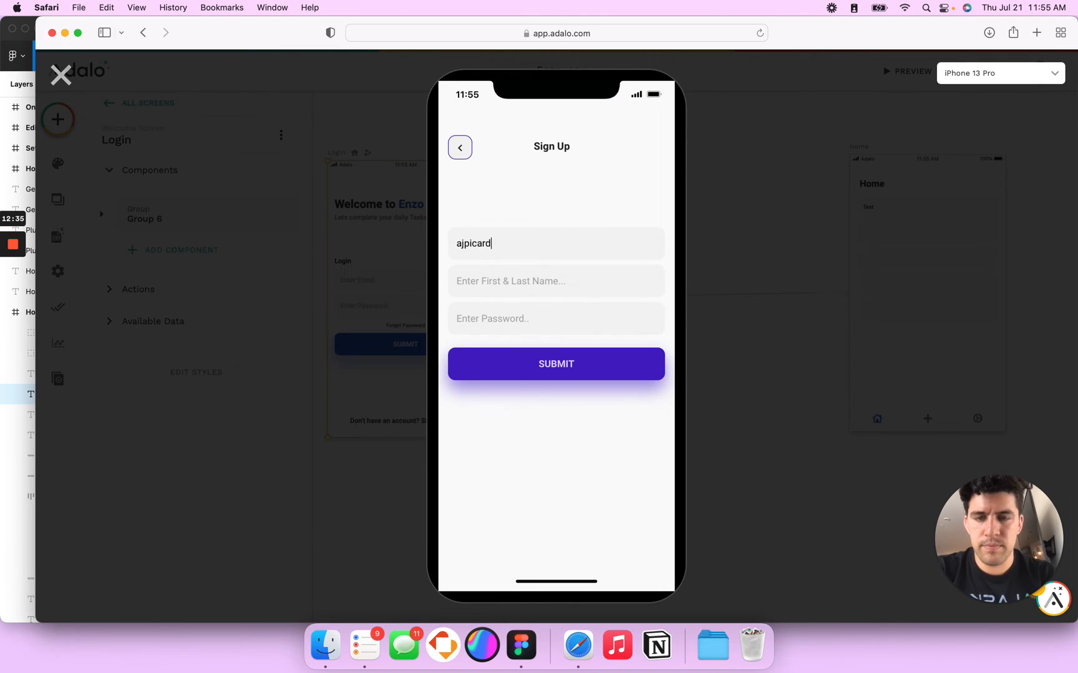
{"action": "key", "text": "Tab"}
{"action": "type", "text": "aj"}
{"action": "key", "text": "Tab"}
{"action": "type", "text": "••"}
{"action": "left_click", "coordinate": [526, 369]}
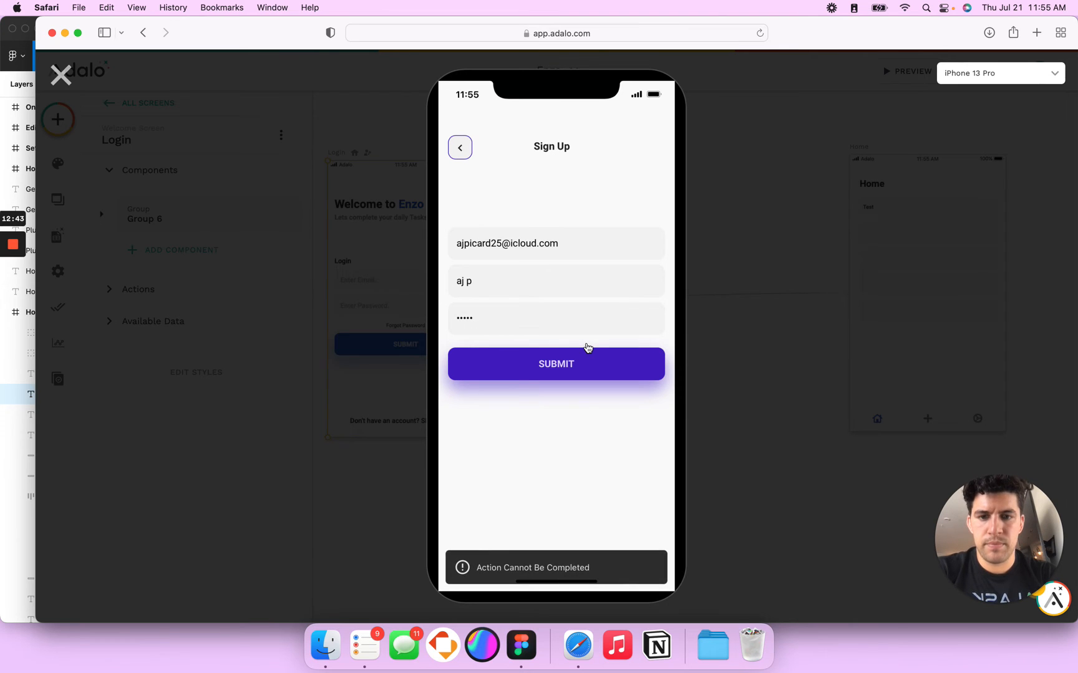
{"action": "left_click", "coordinate": [75, 81]}
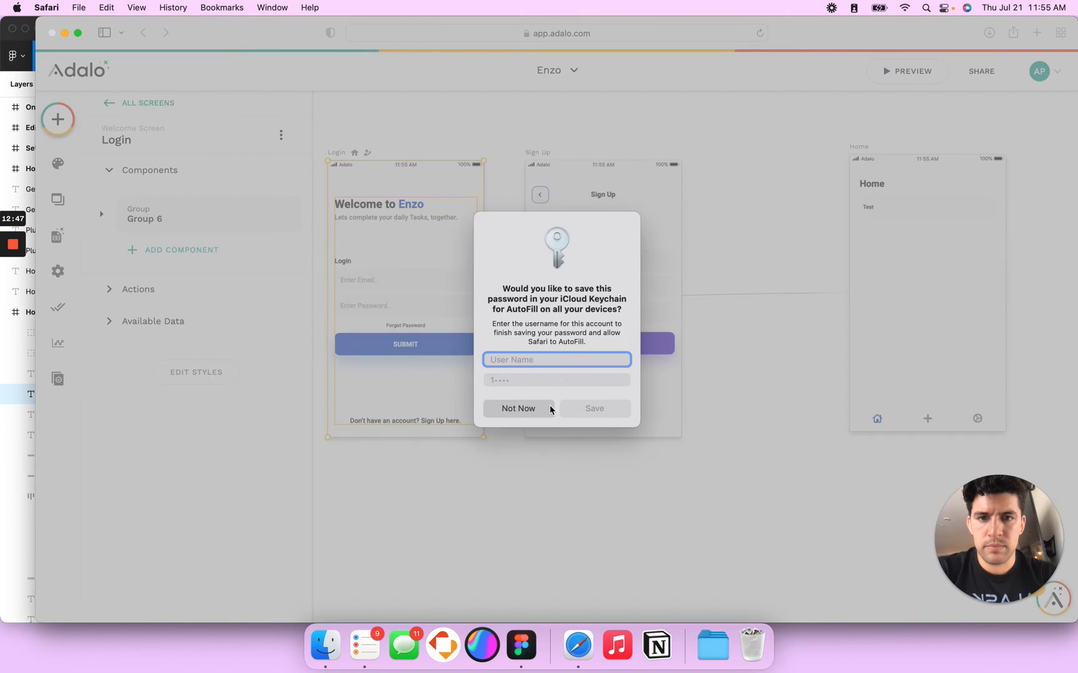
Step: Decline the password save, select the Sign Up SUBMIT button, and delete its Create User action
{"action": "left_click", "coordinate": [531, 409]}
{"action": "left_click", "coordinate": [619, 342]}
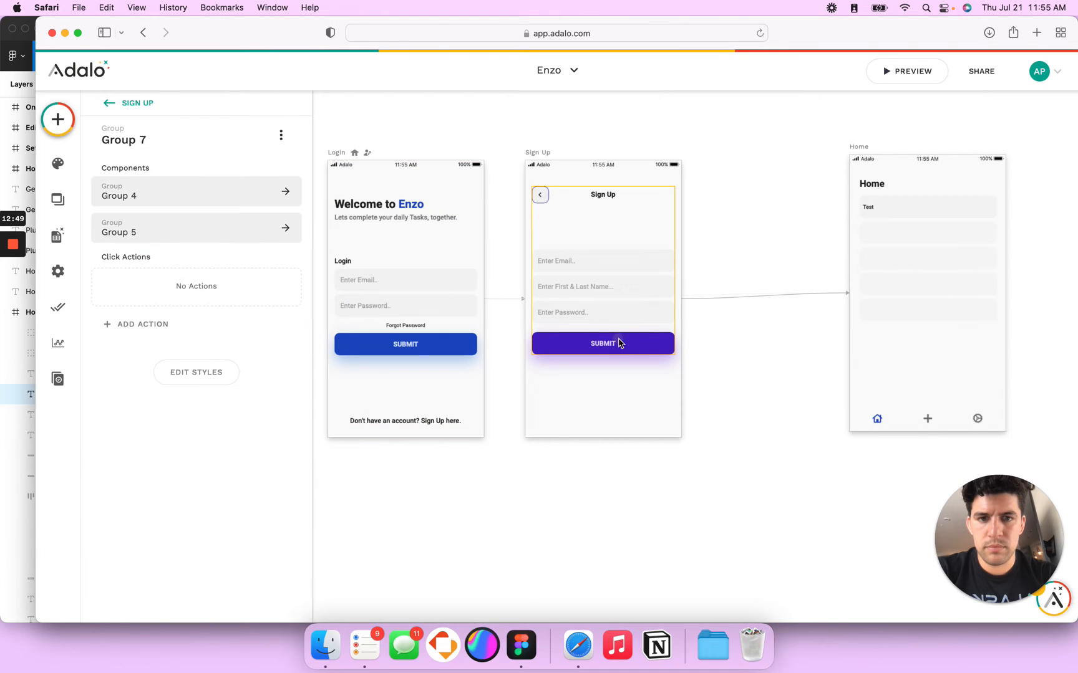
{"action": "left_click", "coordinate": [619, 342]}
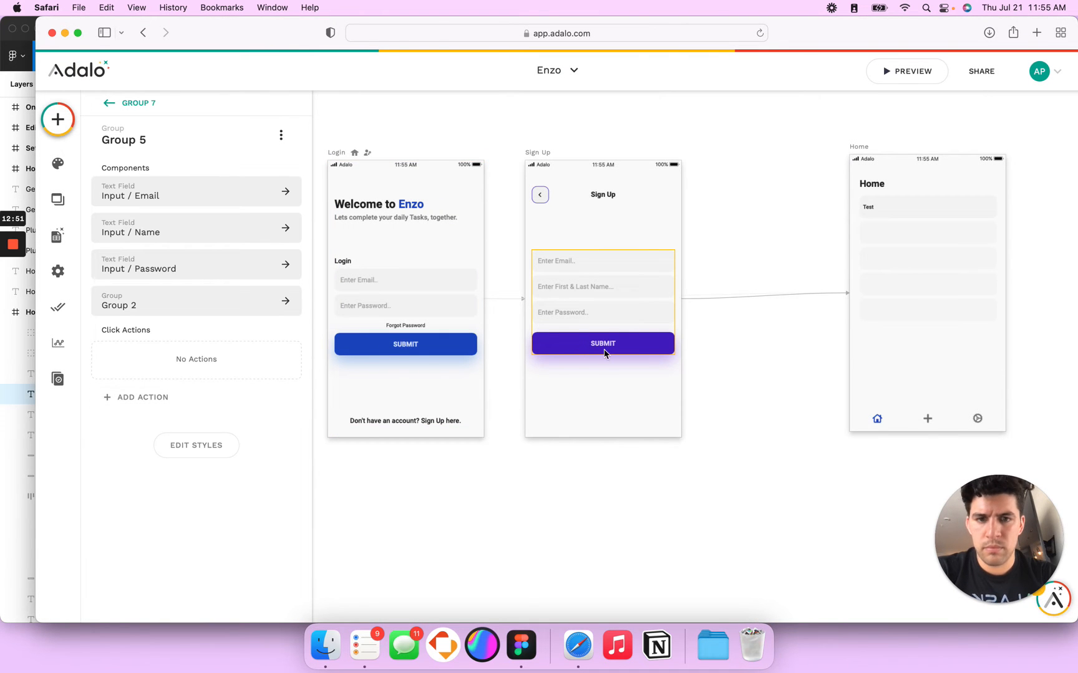
{"action": "left_click", "coordinate": [603, 353]}
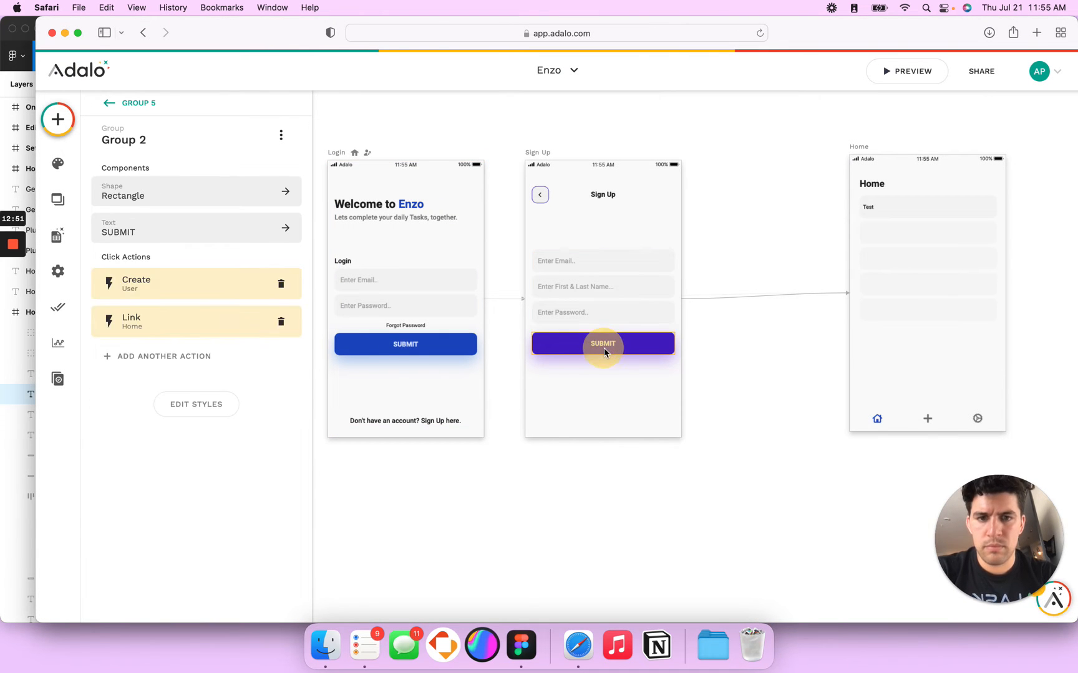
{"action": "left_click", "coordinate": [164, 293]}
{"action": "left_click", "coordinate": [180, 292]}
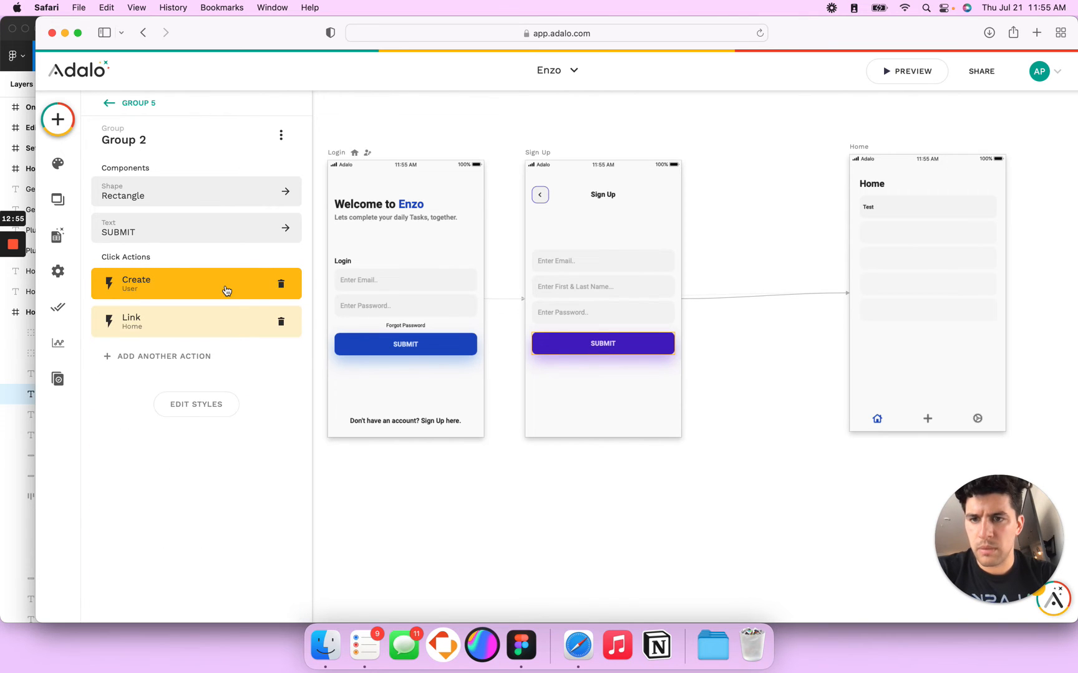
{"action": "left_click", "coordinate": [281, 285]}
Step: Add a User Login > Sign Up action to the SUBMIT button
{"action": "left_click", "coordinate": [174, 316]}
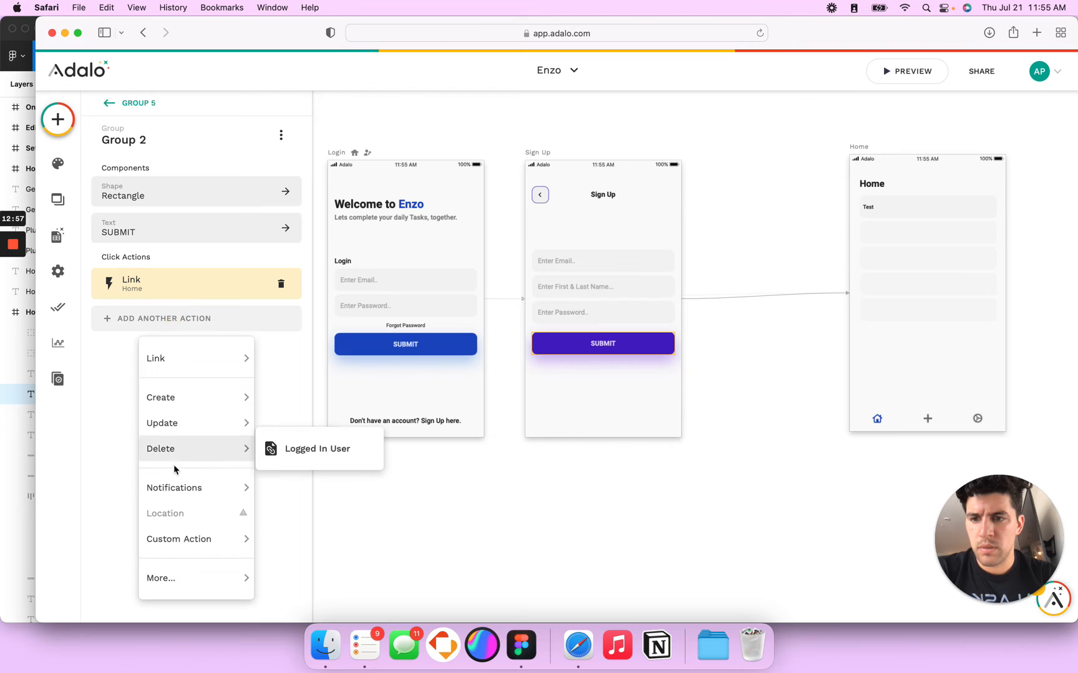
{"action": "mouse_move", "coordinate": [207, 585]}
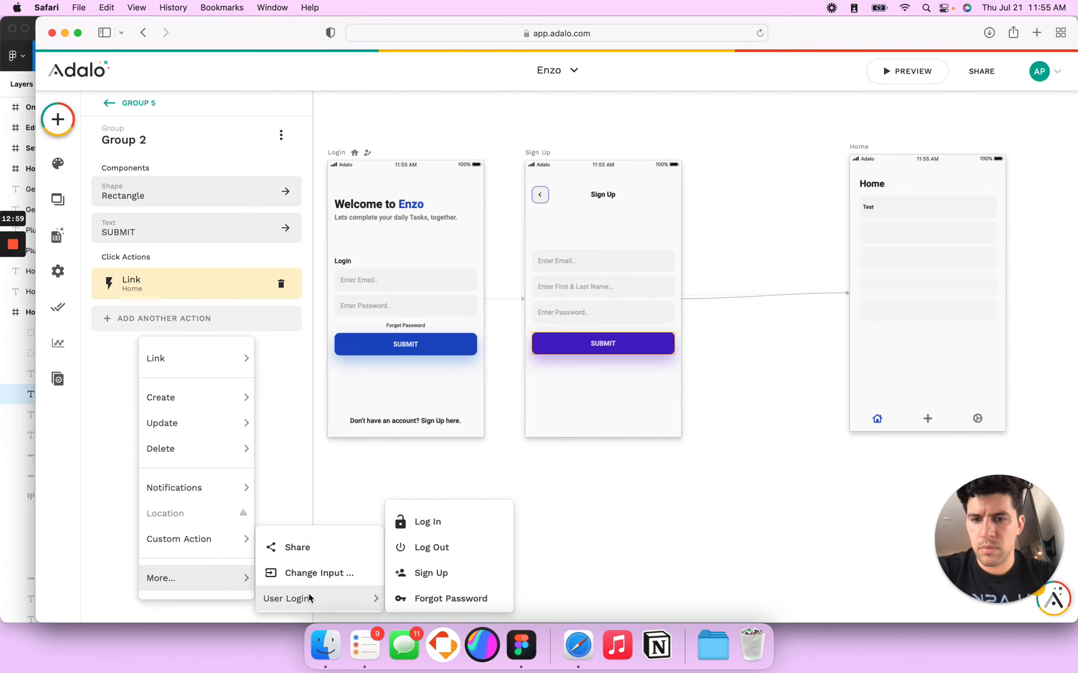
{"action": "left_click", "coordinate": [417, 573]}
{"action": "scroll", "coordinate": [214, 368], "scroll_direction": "down", "scroll_amount": 1}
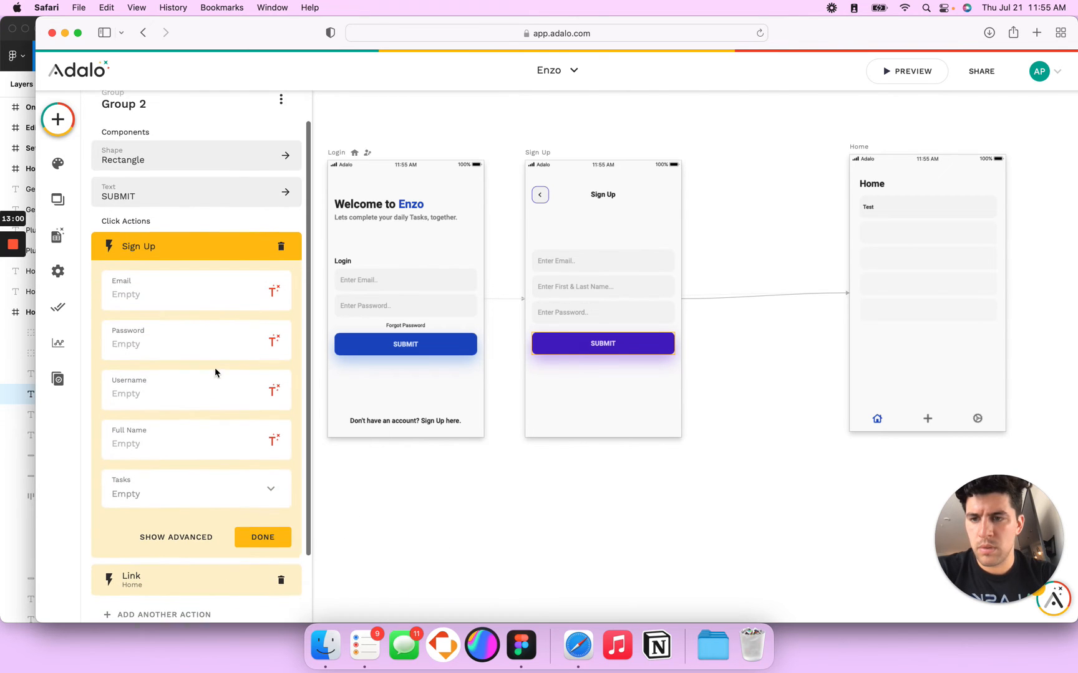
Step: Map the Sign Up Email and Password to Input / Email and Input / Password
{"action": "left_click", "coordinate": [274, 289]}
{"action": "mouse_move", "coordinate": [261, 406]}
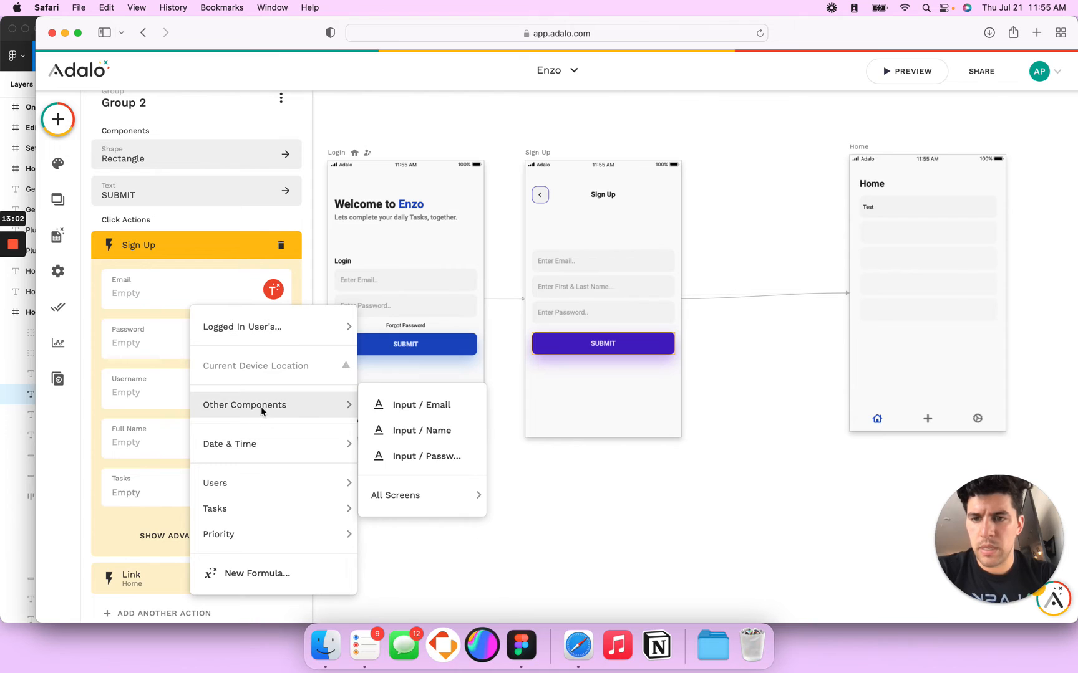
{"action": "left_click", "coordinate": [396, 408]}
{"action": "left_click", "coordinate": [167, 356]}
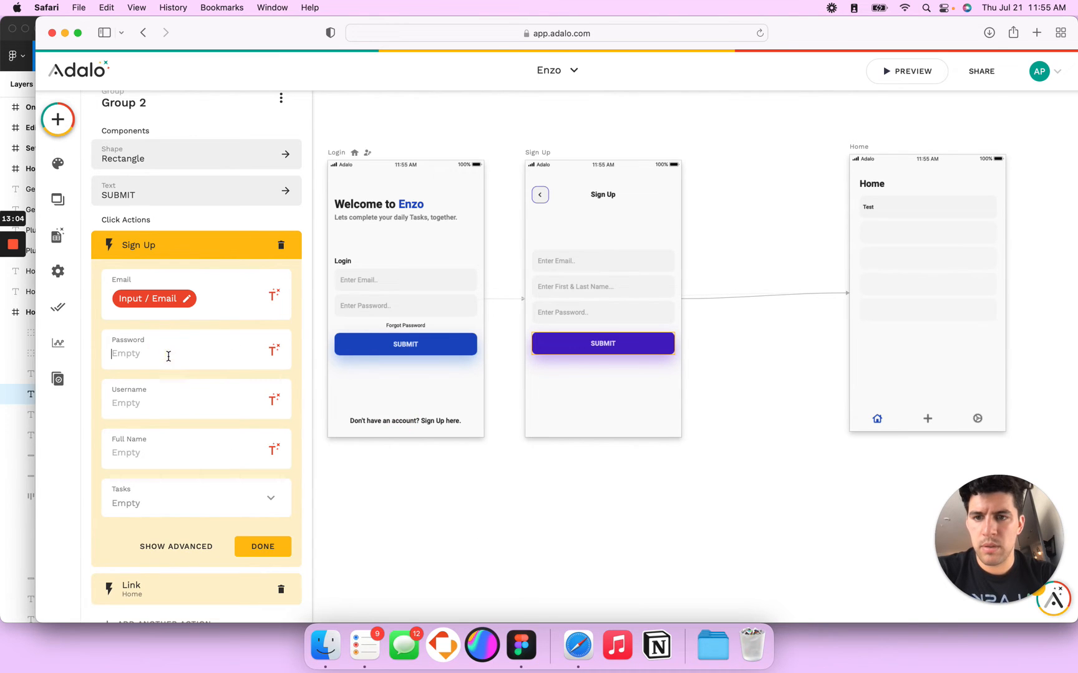
{"action": "left_click", "coordinate": [273, 350]}
{"action": "mouse_move", "coordinate": [298, 264]}
{"action": "mouse_move", "coordinate": [290, 161]}
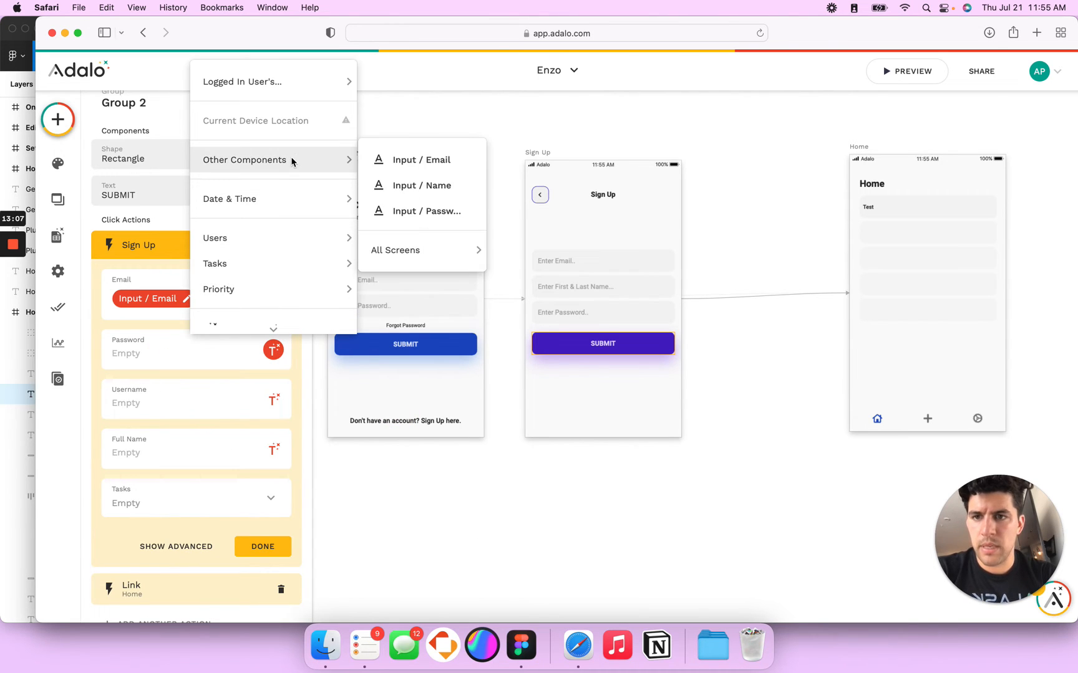
{"action": "left_click", "coordinate": [412, 211]}
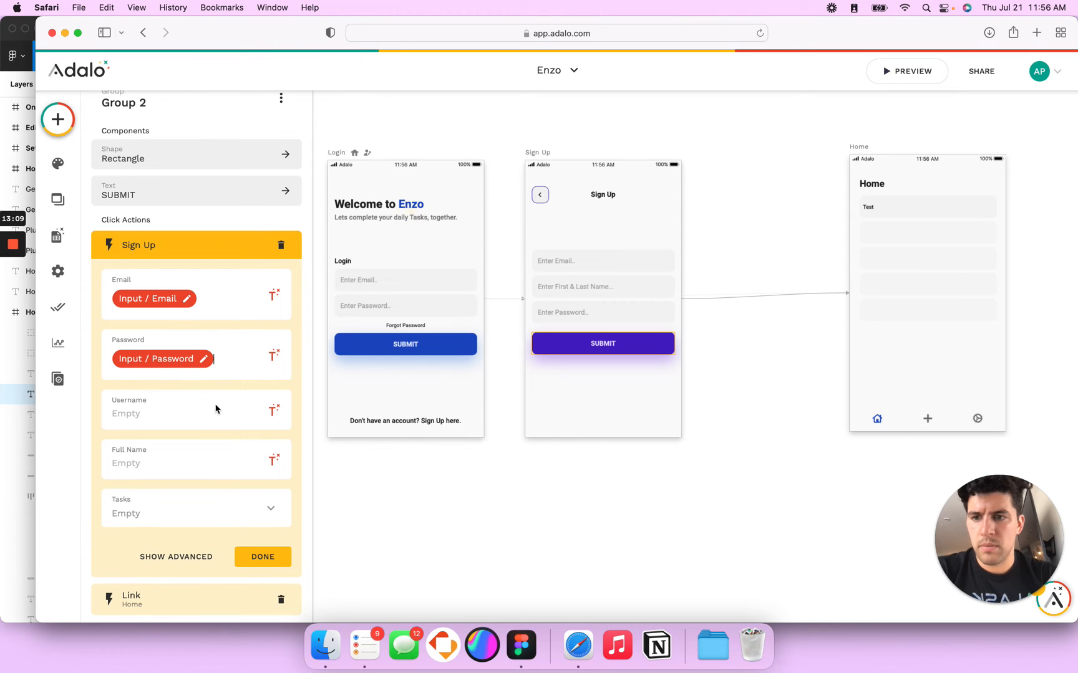
Step: Map Full Name to Input / Name and finish the Sign Up action
{"action": "left_click", "coordinate": [273, 459]}
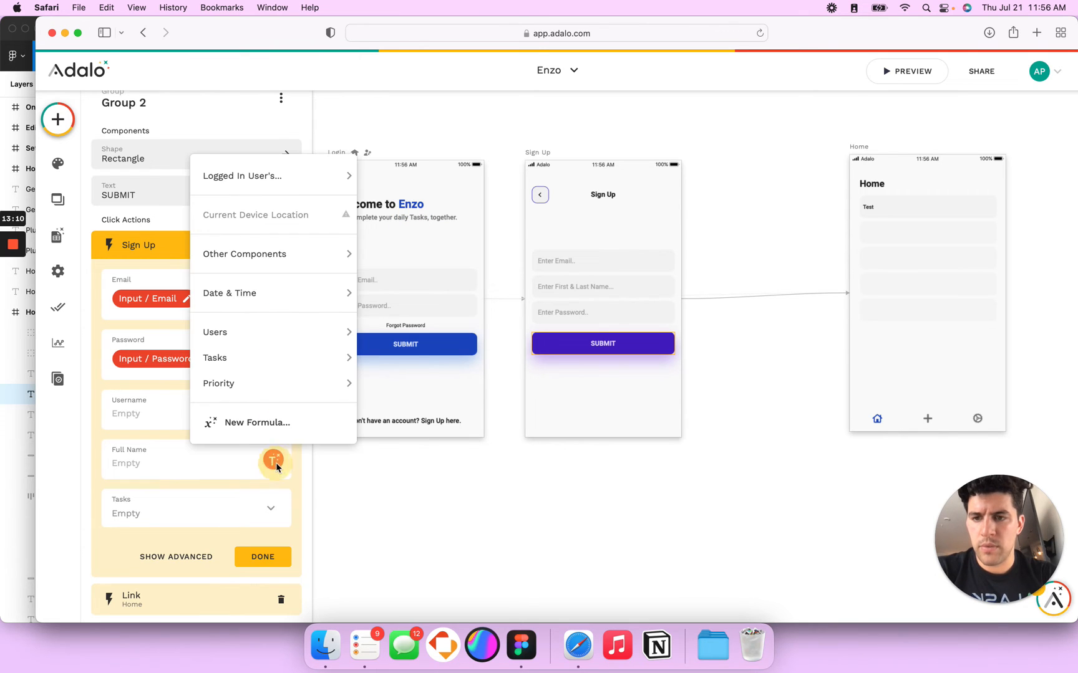
{"action": "mouse_move", "coordinate": [326, 334]}
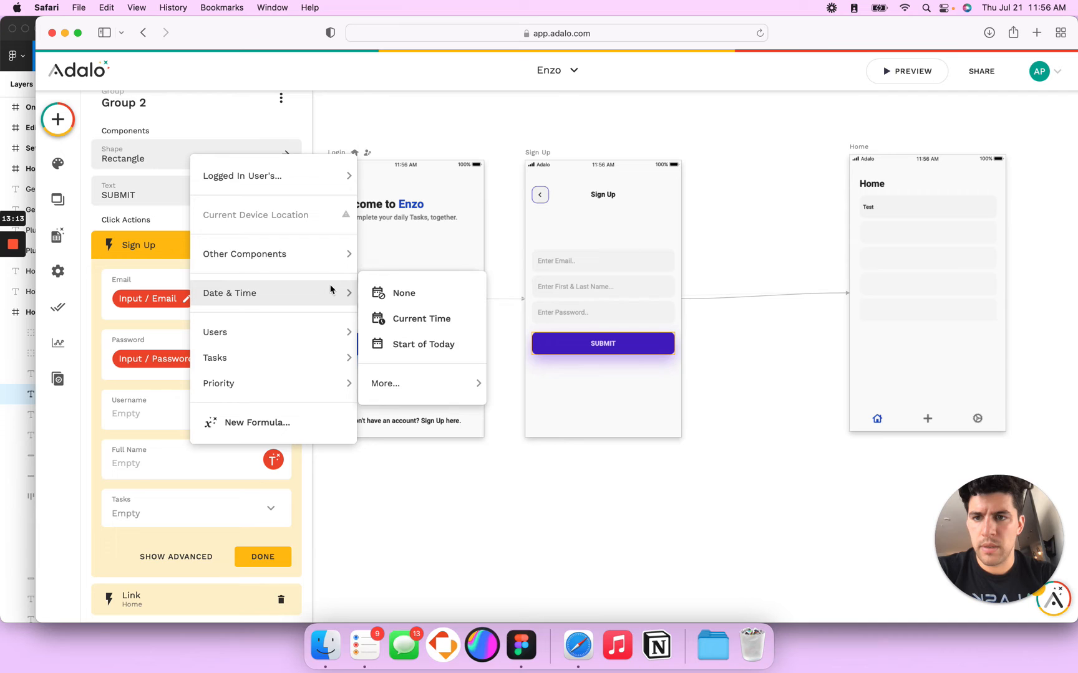
{"action": "mouse_move", "coordinate": [340, 259]}
{"action": "left_click", "coordinate": [431, 288]}
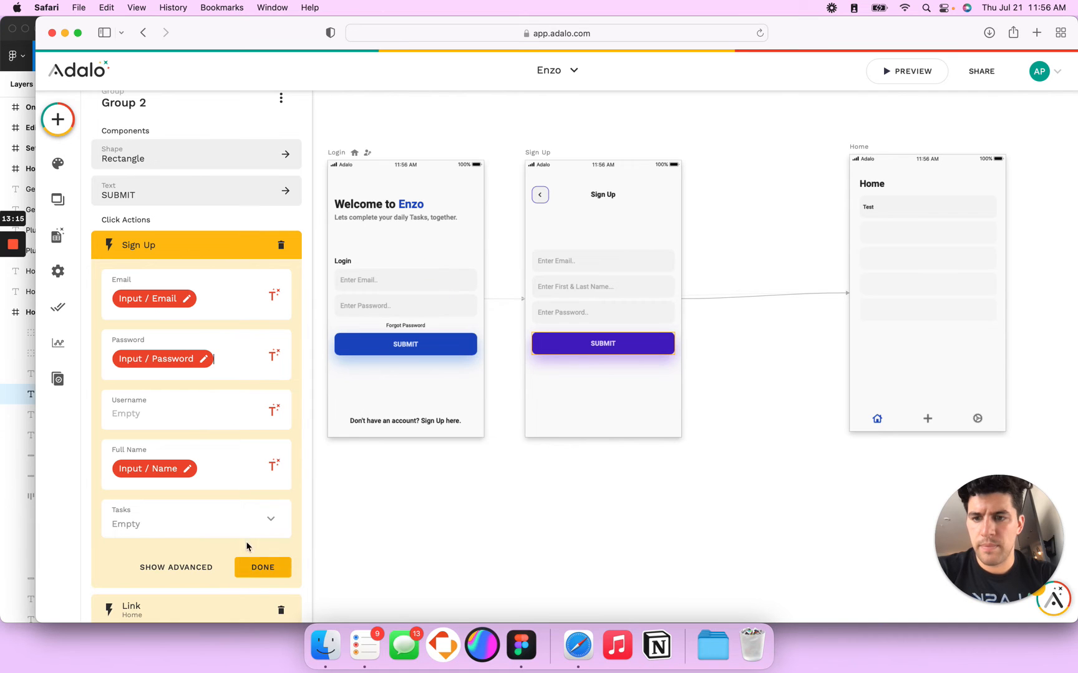
{"action": "left_click", "coordinate": [263, 566]}
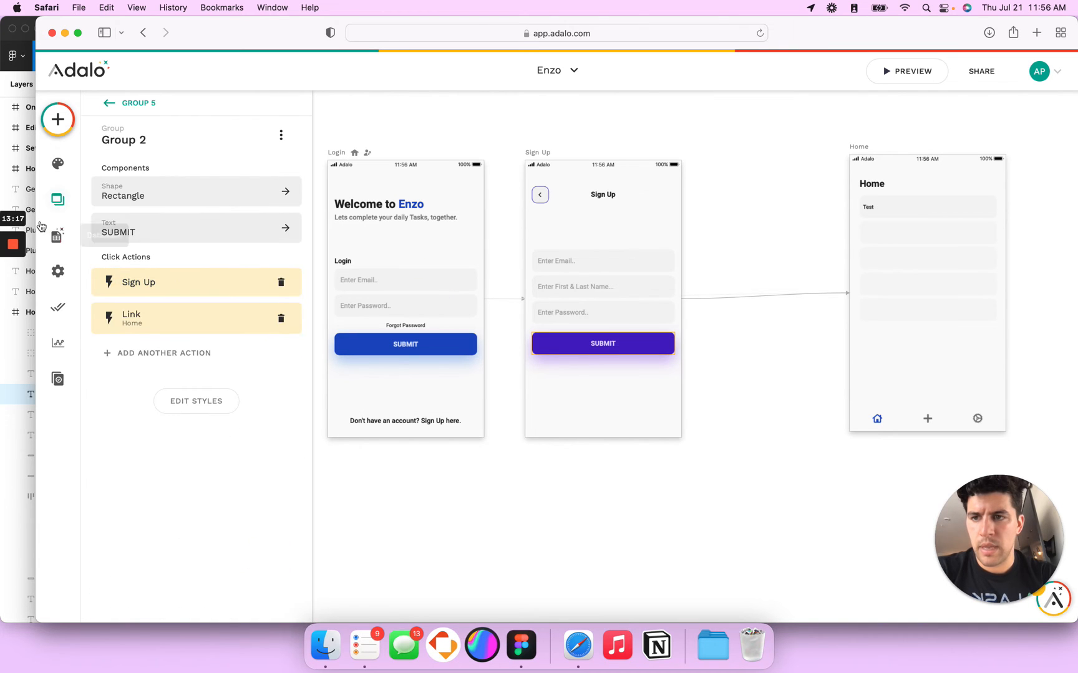
Step: In Database, expand Users, re-save the Username property, and briefly preview the app
{"action": "left_click", "coordinate": [56, 236]}
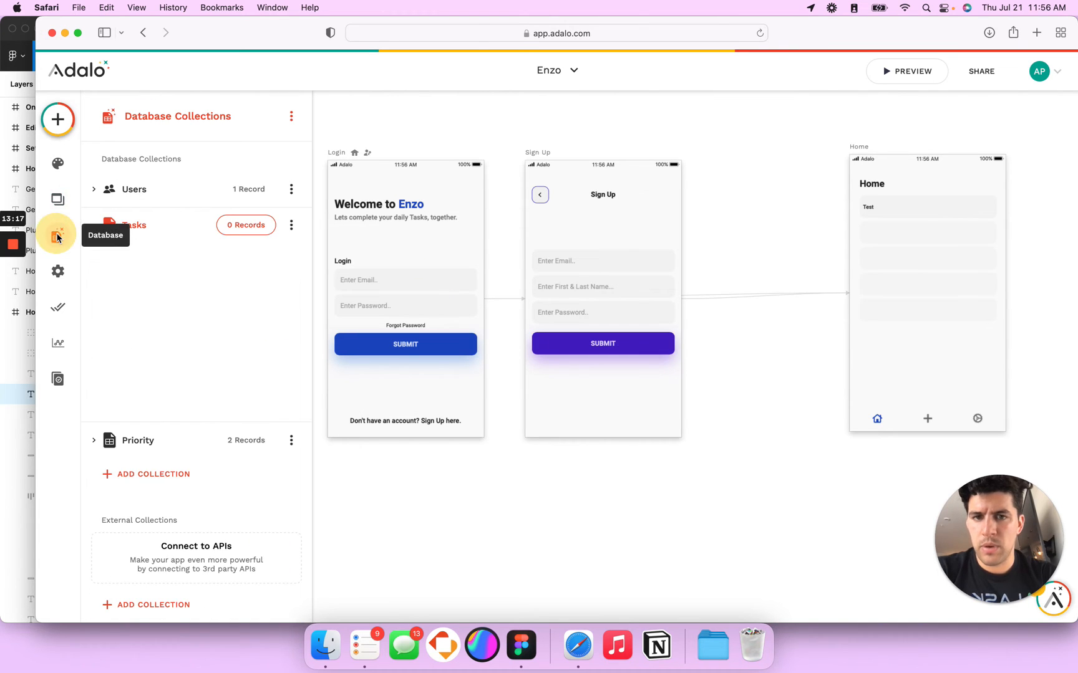
{"action": "left_click", "coordinate": [95, 191]}
{"action": "left_click", "coordinate": [217, 304]}
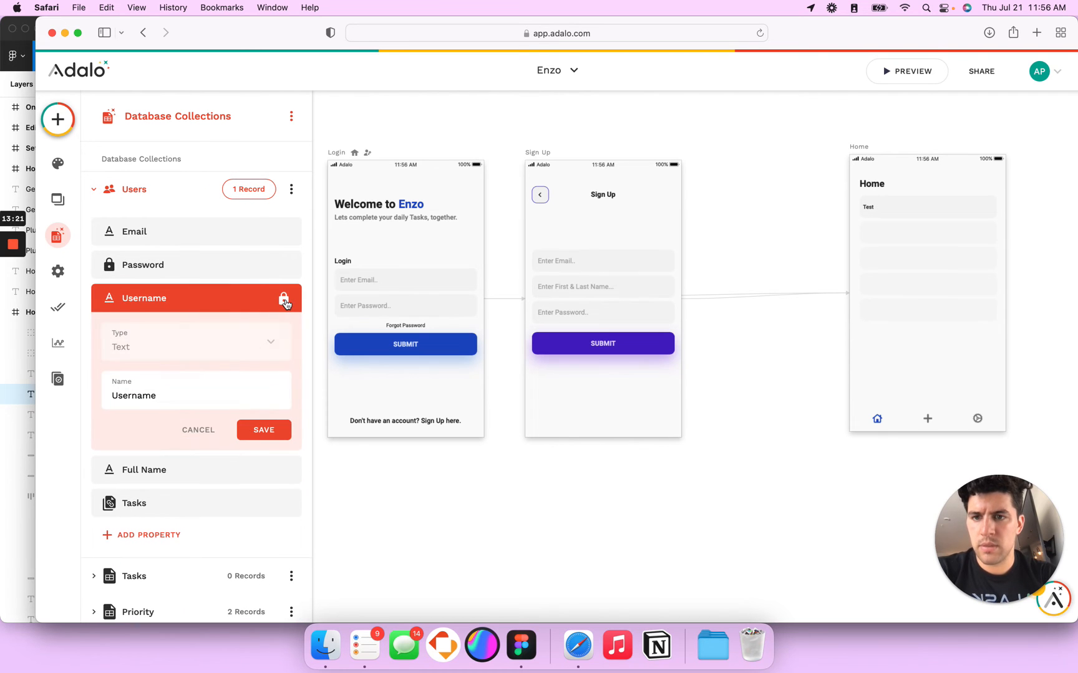
{"action": "left_click", "coordinate": [263, 429]}
{"action": "left_click", "coordinate": [909, 73]}
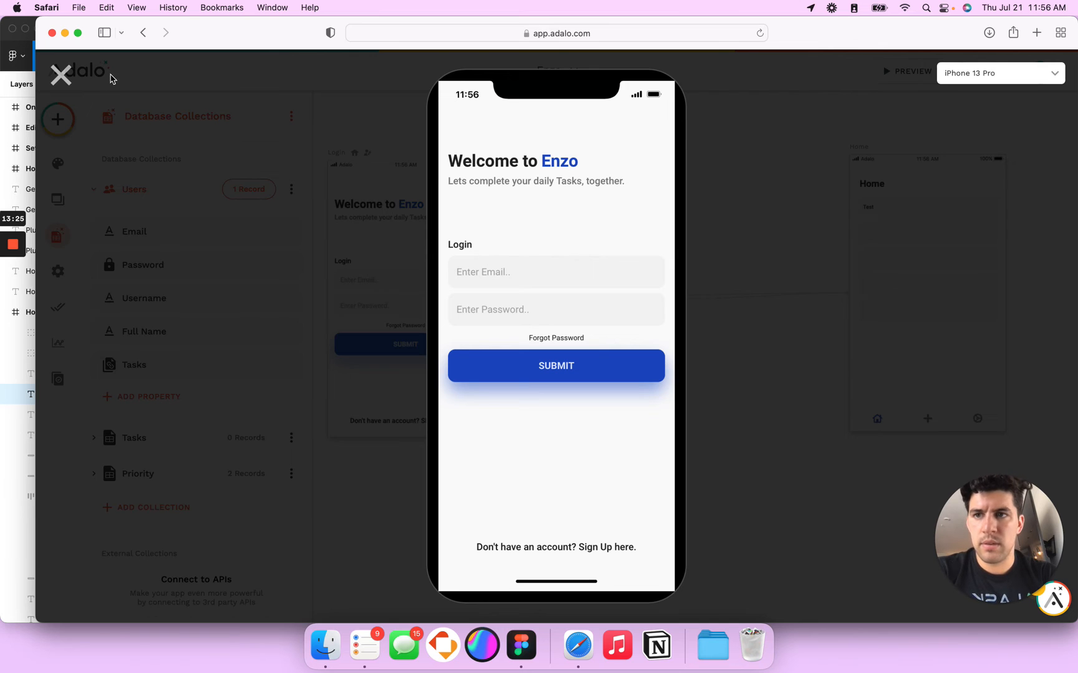
{"action": "left_click", "coordinate": [61, 75]}
Step: Delete the single record from the Users collection and confirm with OK
{"action": "left_click", "coordinate": [247, 189]}
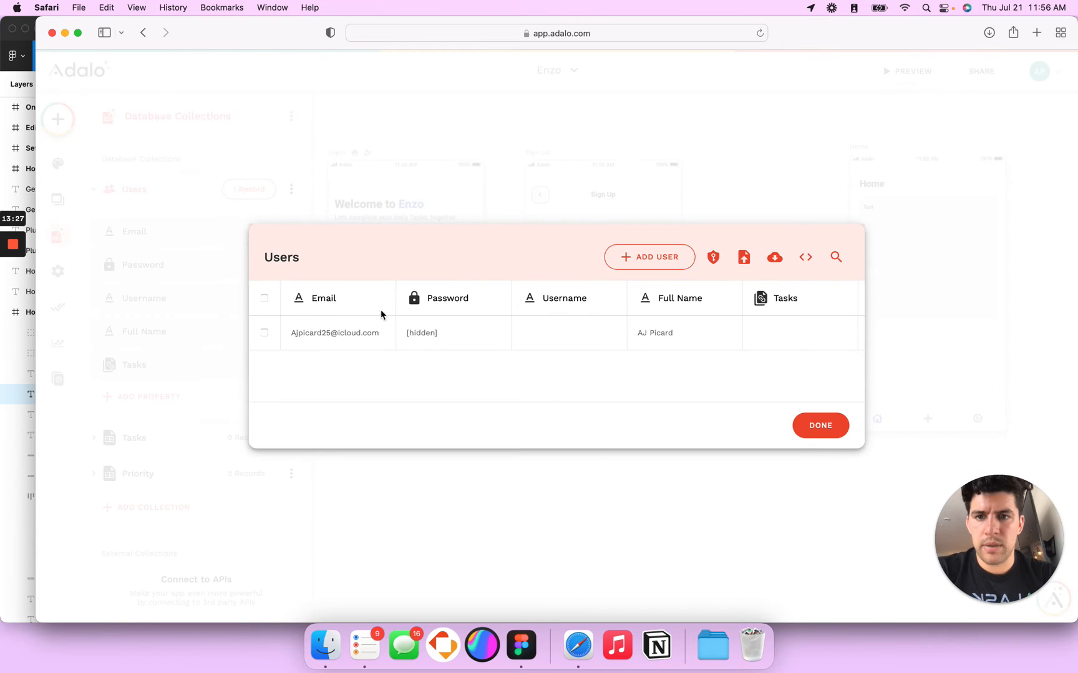
{"action": "left_click", "coordinate": [264, 334]}
{"action": "left_click", "coordinate": [306, 416]}
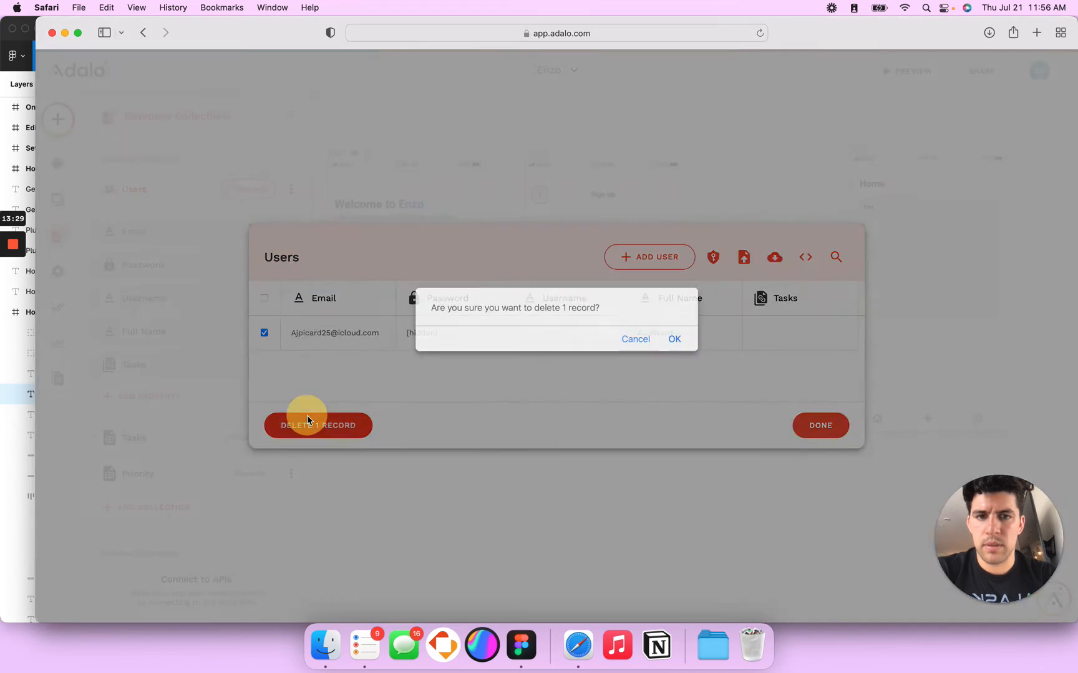
{"action": "left_click", "coordinate": [675, 340]}
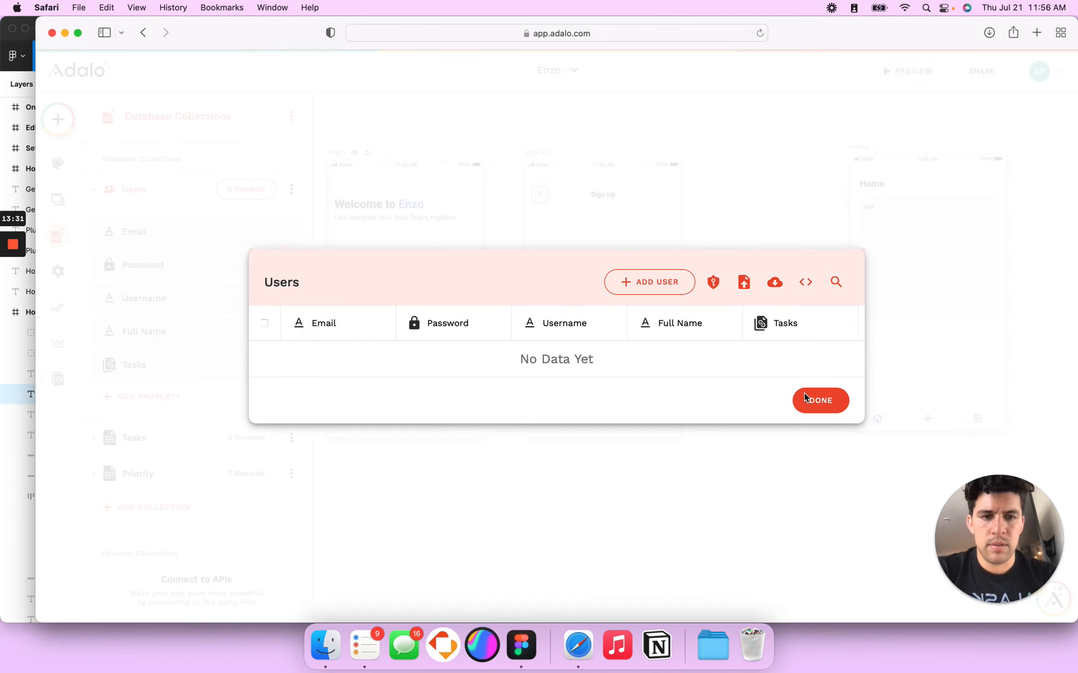
{"action": "left_click", "coordinate": [819, 419]}
Step: In the preview, submit the sign-up form to reach the Home screen listing Test, then close the preview
{"action": "left_click", "coordinate": [903, 71]}
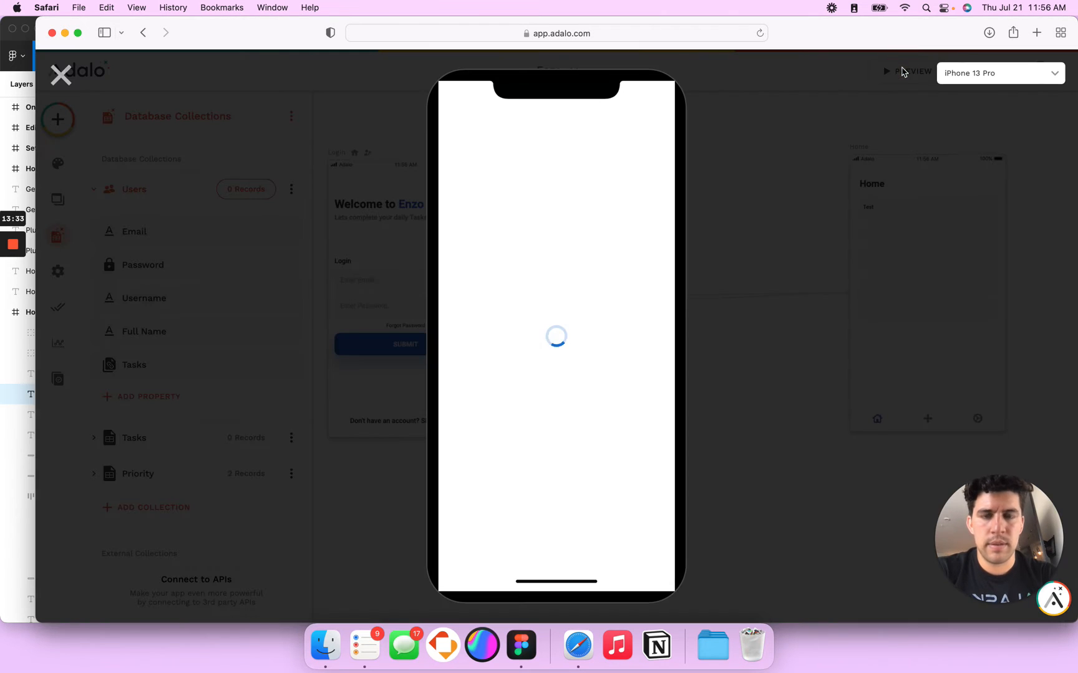
{"action": "left_click", "coordinate": [60, 75]}
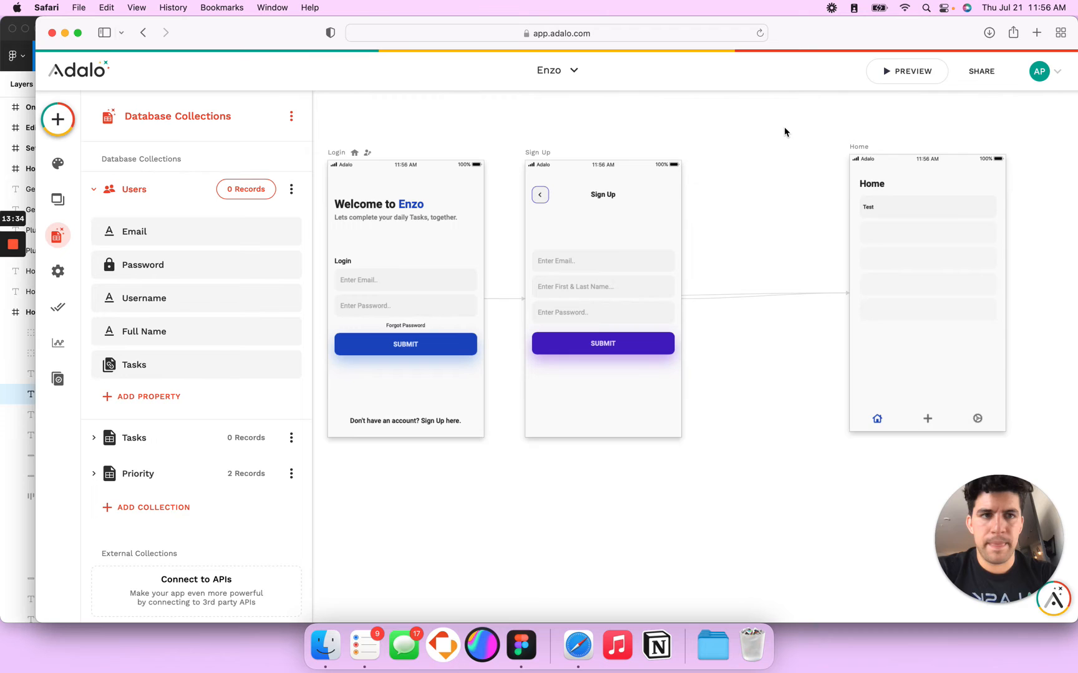
{"action": "left_click", "coordinate": [902, 71]}
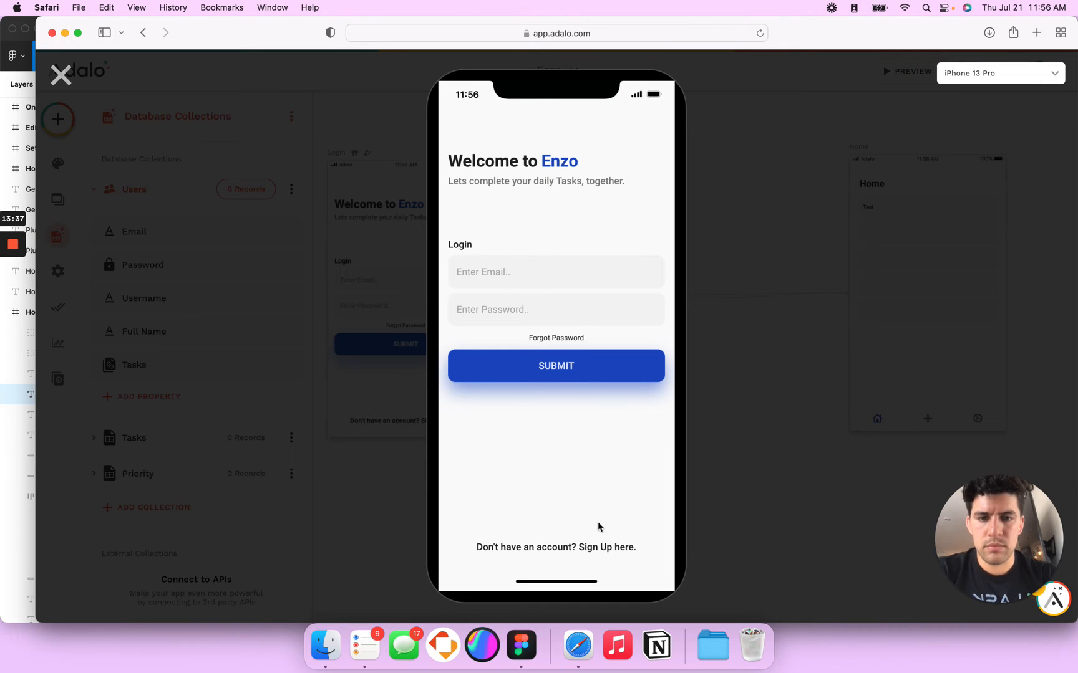
{"action": "left_click", "coordinate": [601, 548]}
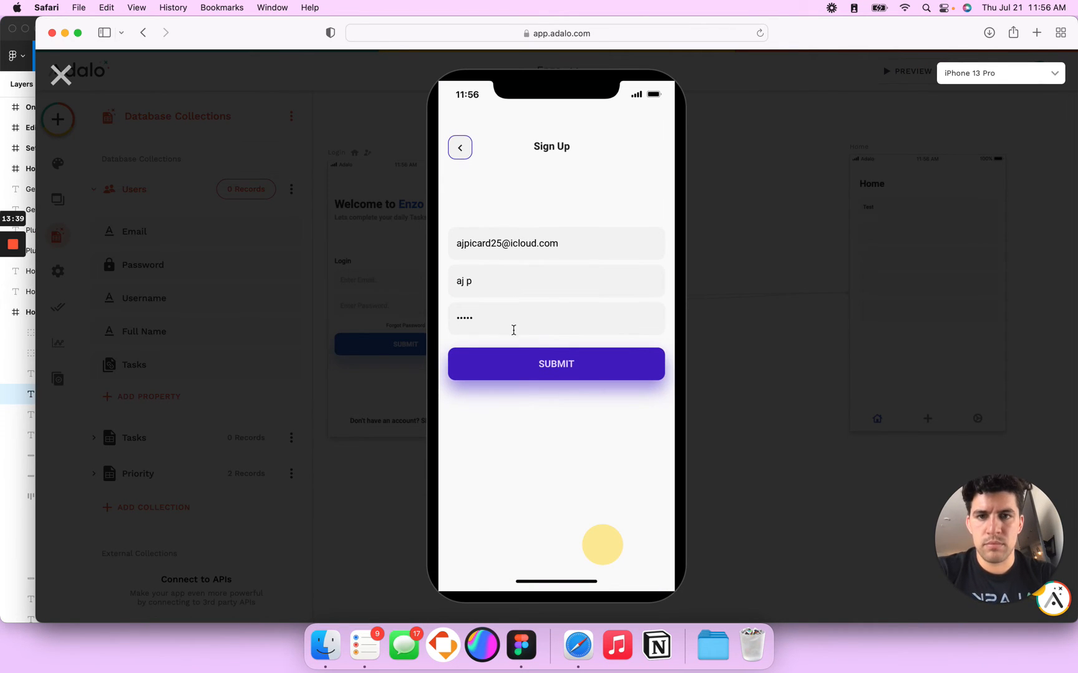
{"action": "left_click", "coordinate": [540, 365]}
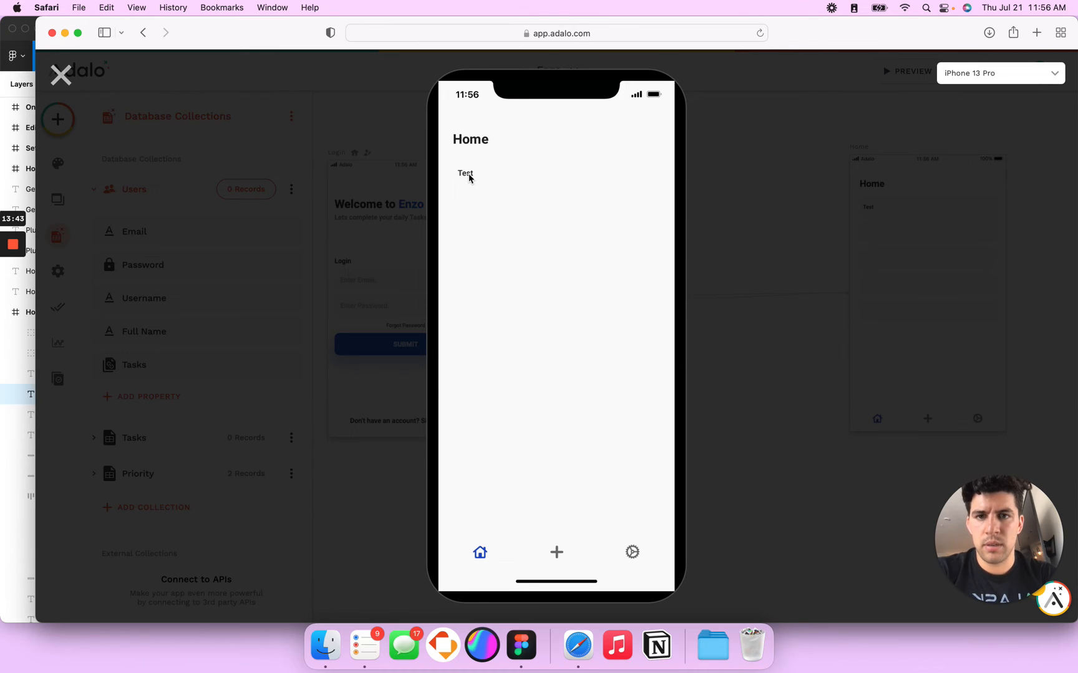
{"action": "left_click", "coordinate": [61, 76]}
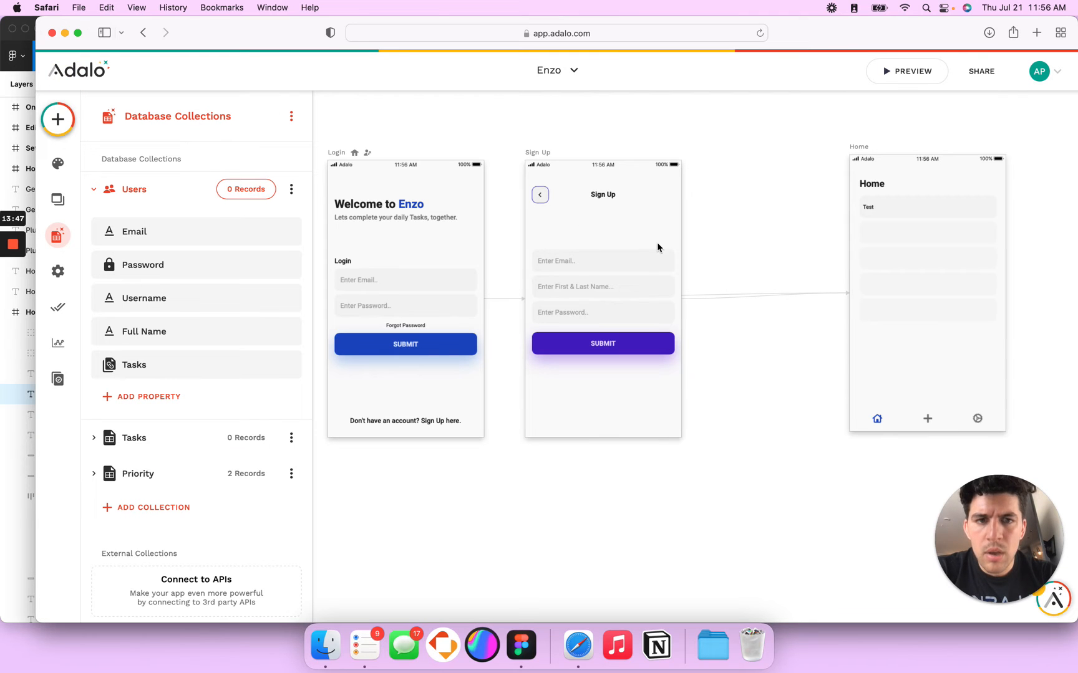
Step: Select the Test text inside the Home screen list row
{"action": "scroll", "coordinate": [642, 243], "scroll_direction": "right", "scroll_amount": 10}
{"action": "left_click", "coordinate": [584, 199]}
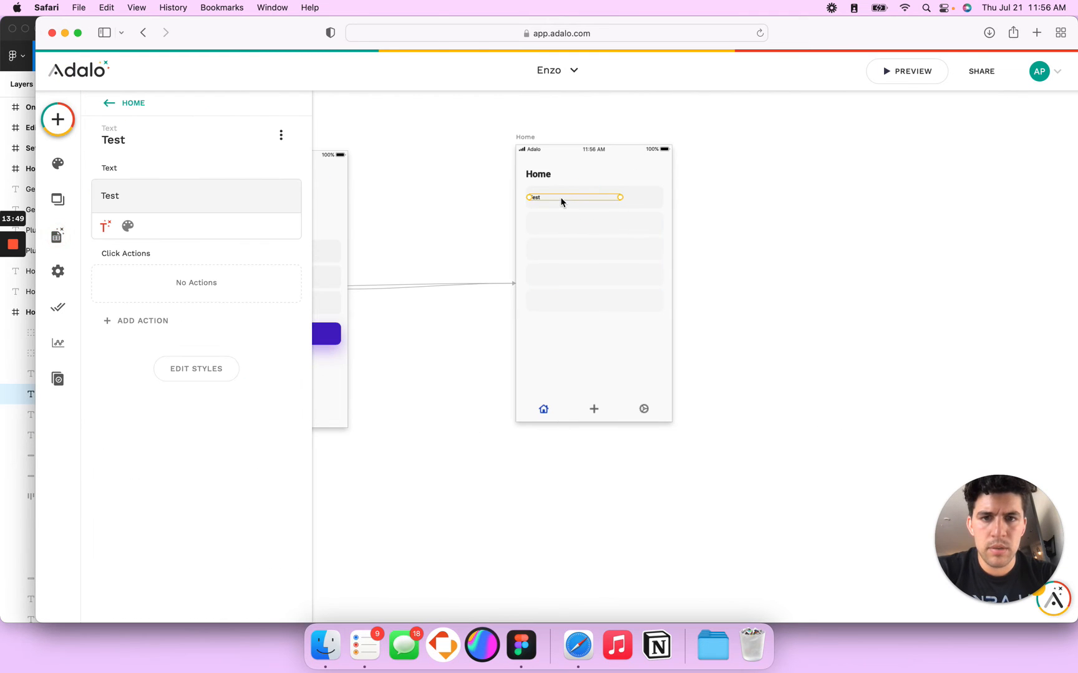
{"action": "left_click", "coordinate": [558, 199]}
{"action": "left_click", "coordinate": [558, 199]}
{"action": "left_click", "coordinate": [559, 200]}
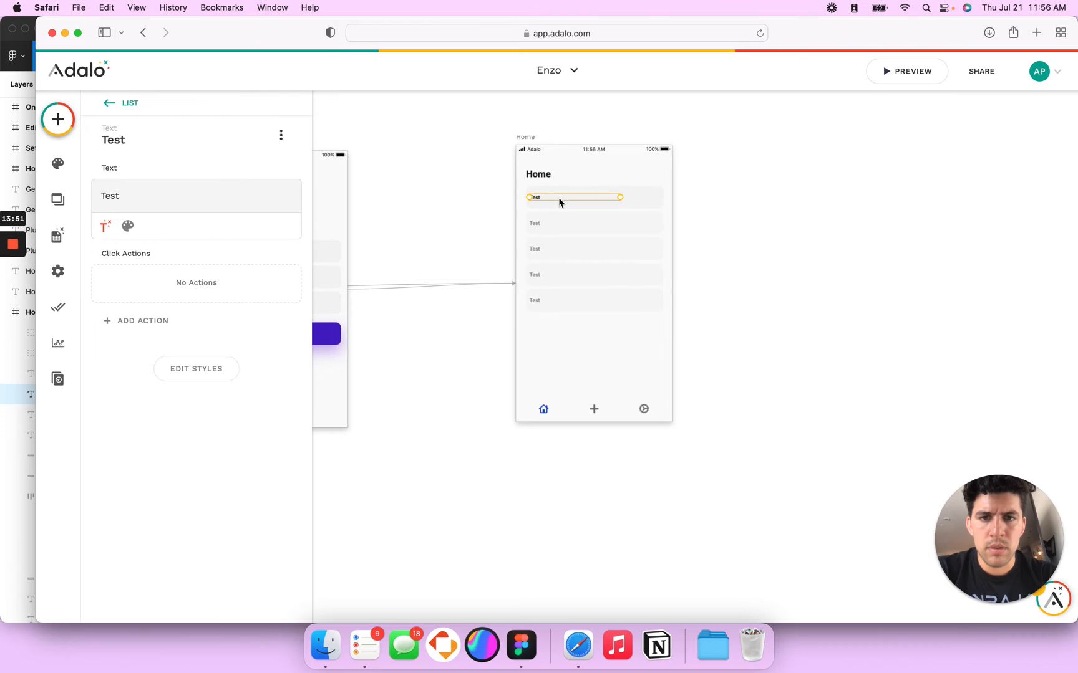
Step: Log in as the test user in the preview, retyping the password after an invalid-login error
{"action": "left_click", "coordinate": [911, 72]}
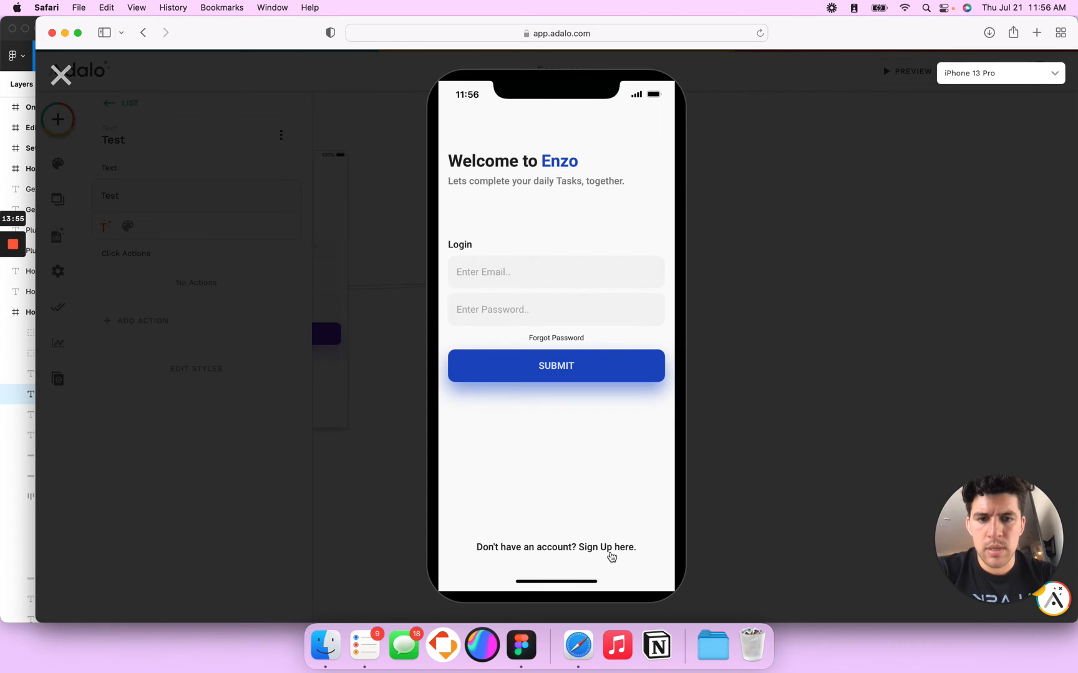
{"action": "left_click", "coordinate": [500, 272]}
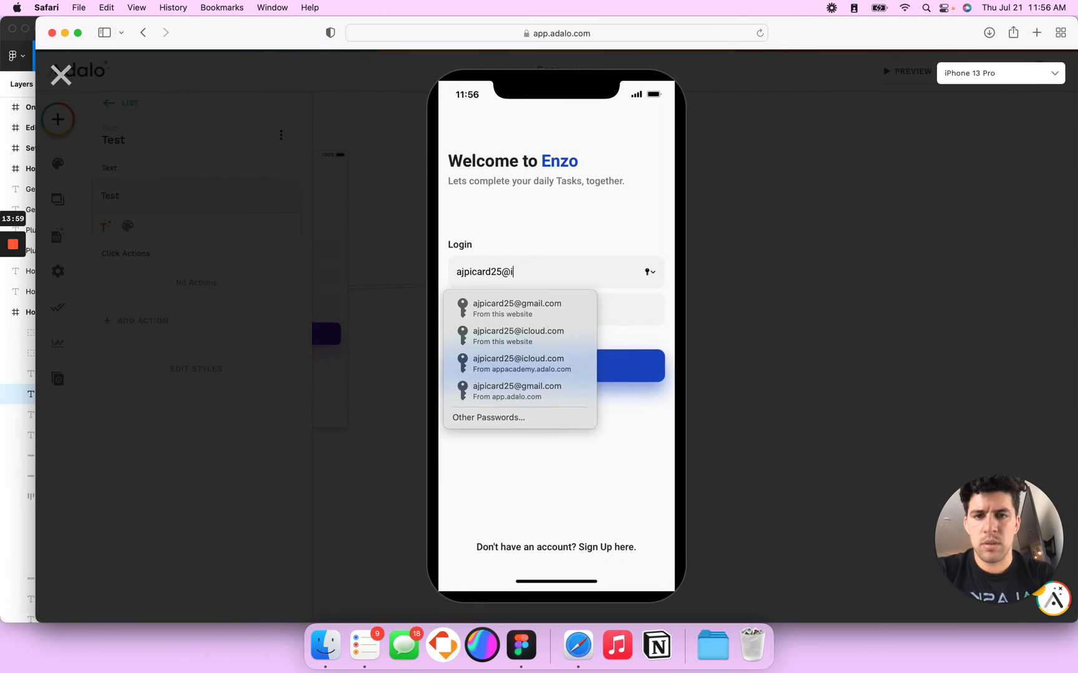
{"action": "key", "text": "Tab"}
{"action": "type", "text": "•••••••••"}
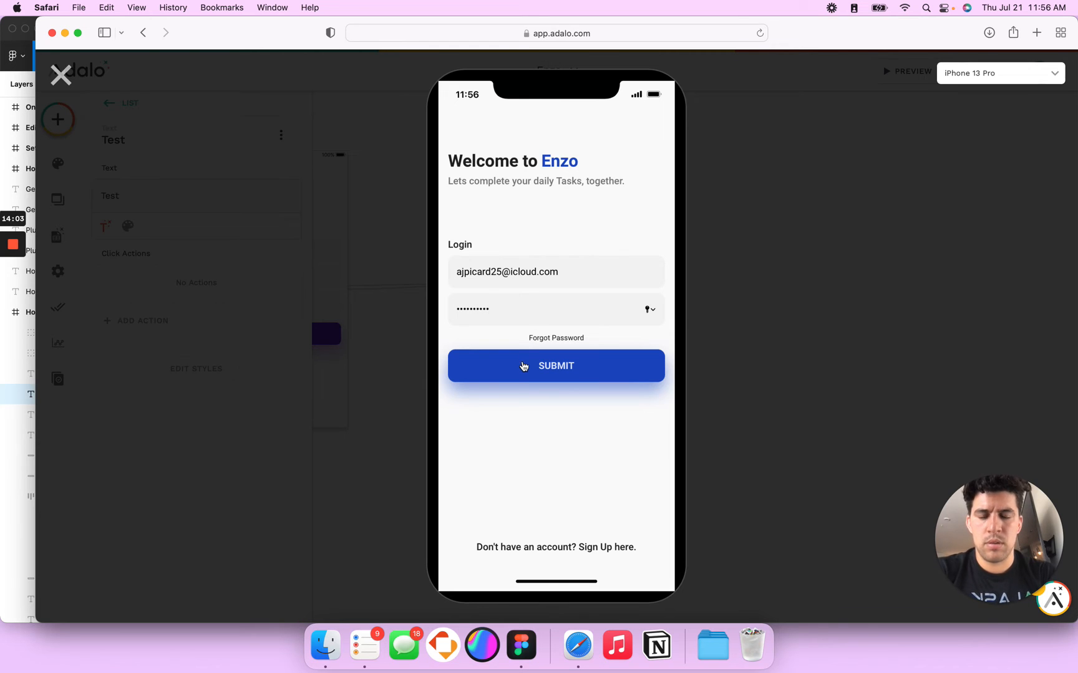
{"action": "left_click", "coordinate": [523, 366]}
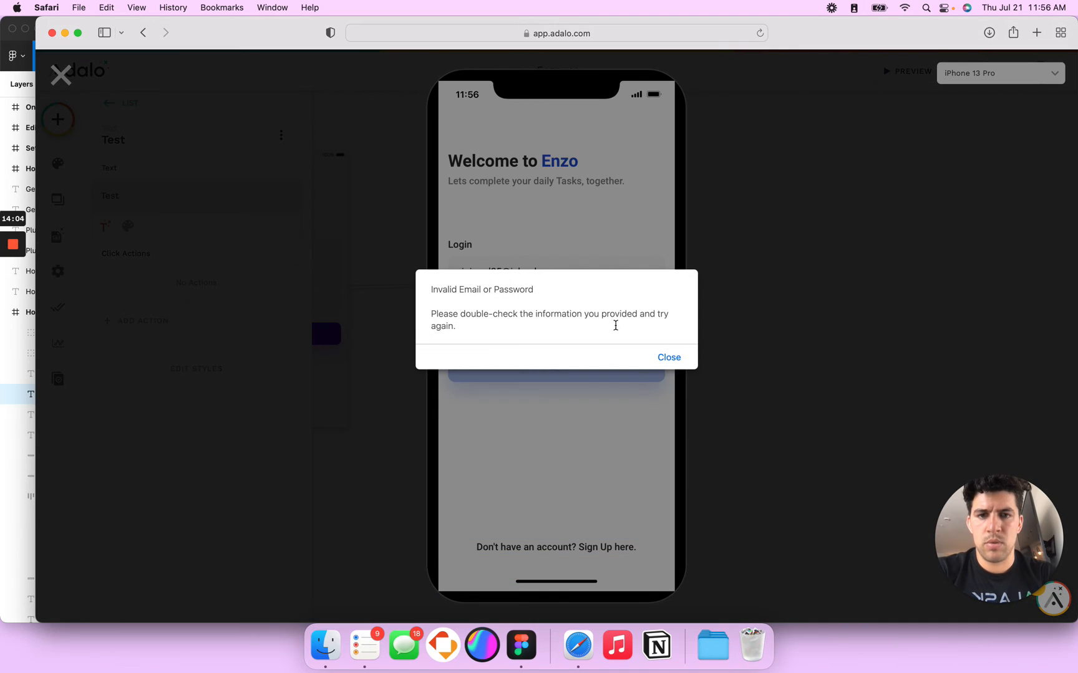
{"action": "left_click", "coordinate": [664, 357]}
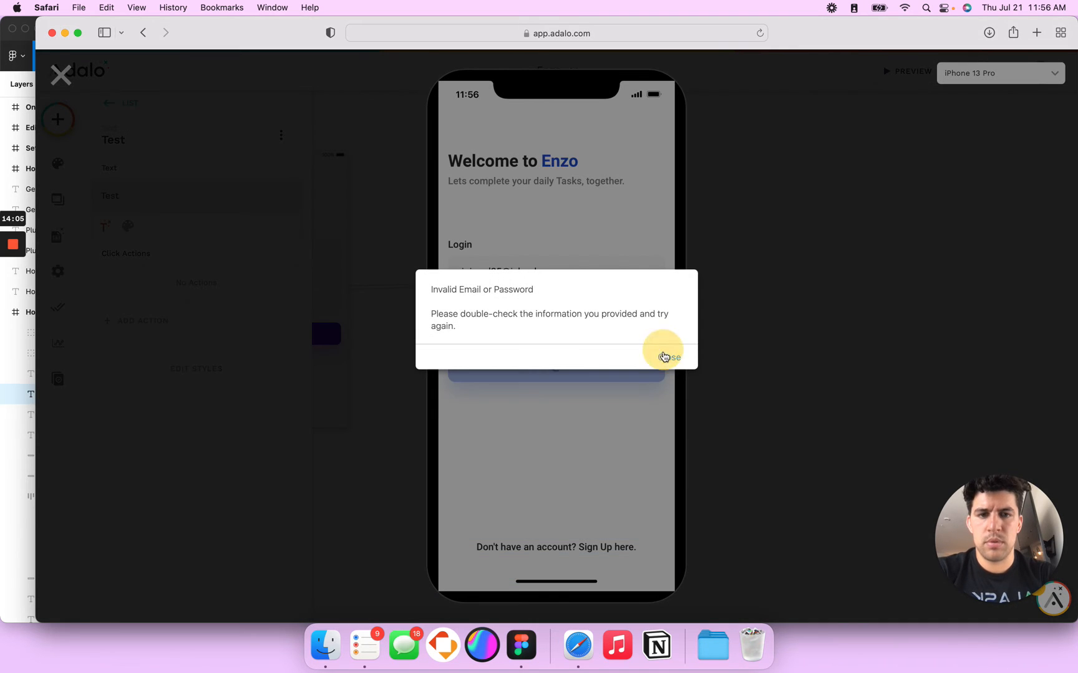
{"action": "double_click", "coordinate": [482, 309]}
{"action": "type", "text": "••••"}
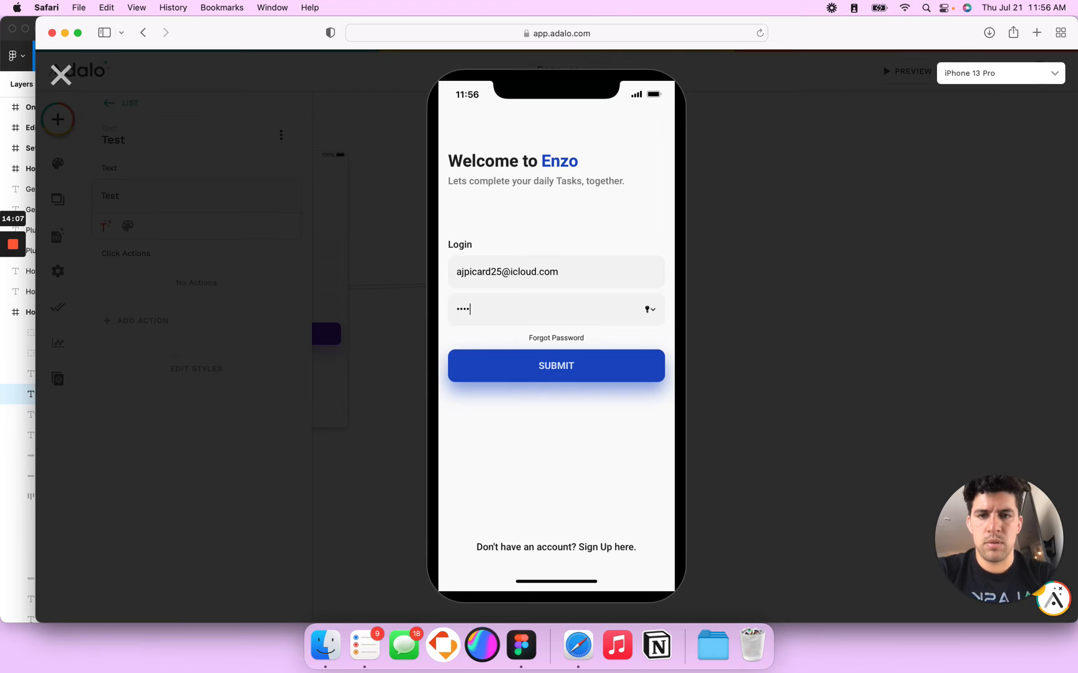
{"action": "left_click", "coordinate": [501, 373]}
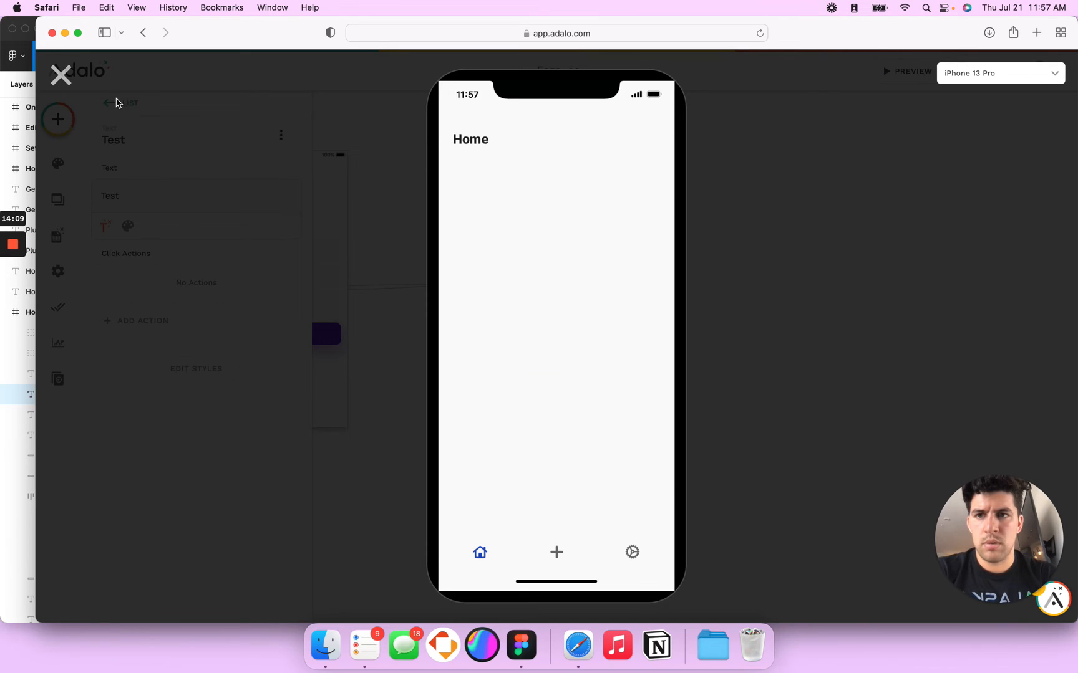
{"action": "left_click", "coordinate": [61, 80]}
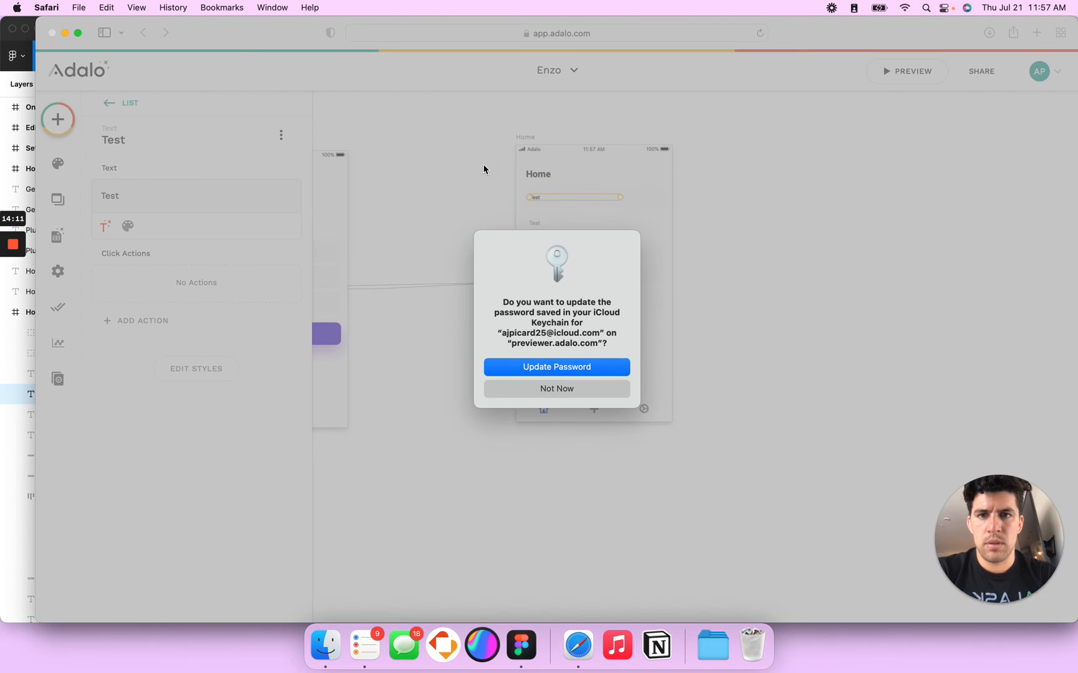
Step: Set the Home screen's Screen Navigation Type to Home Screen and preview the app
{"action": "left_click", "coordinate": [556, 388]}
{"action": "left_click", "coordinate": [525, 137]}
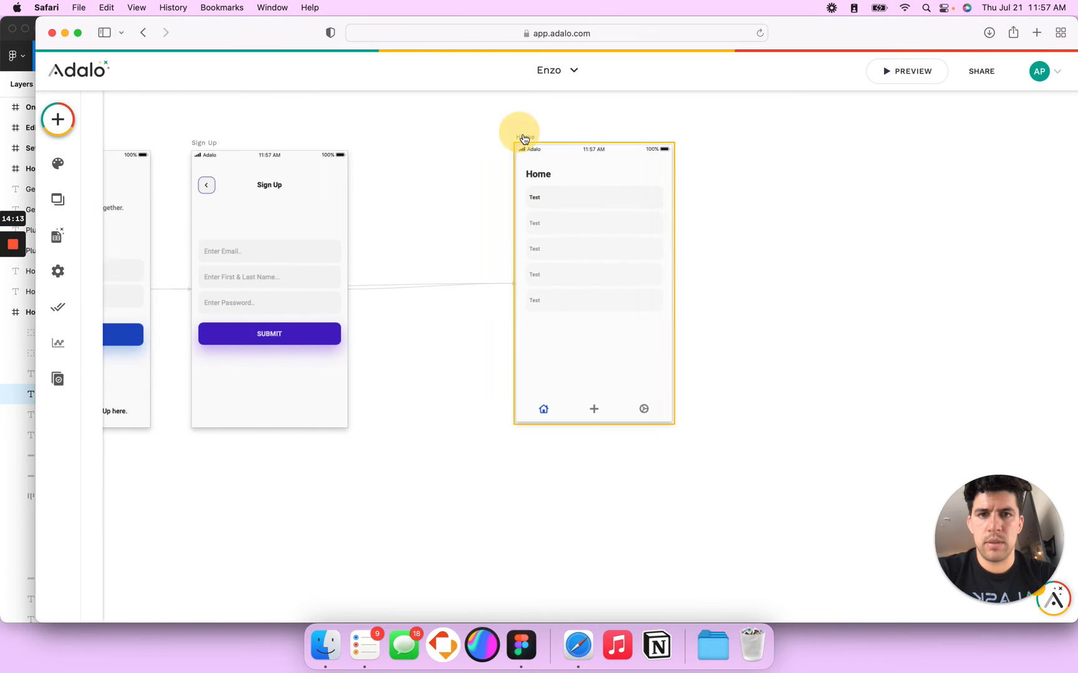
{"action": "left_click", "coordinate": [129, 132]}
{"action": "left_click", "coordinate": [211, 242]}
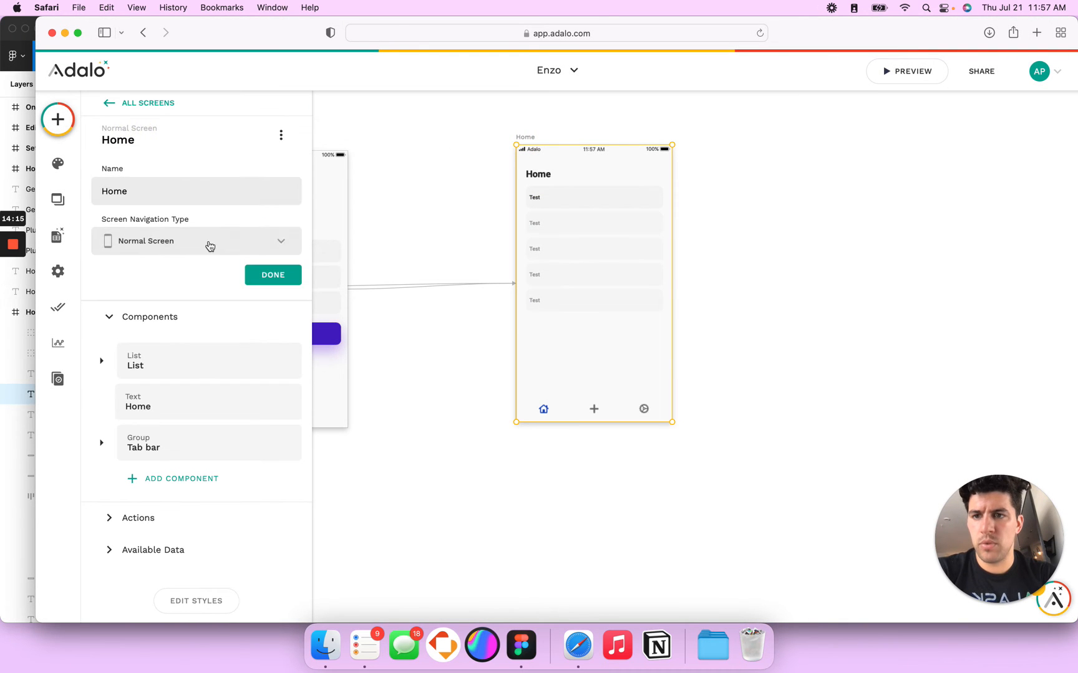
{"action": "left_click", "coordinate": [194, 280]}
{"action": "left_click", "coordinate": [288, 278]}
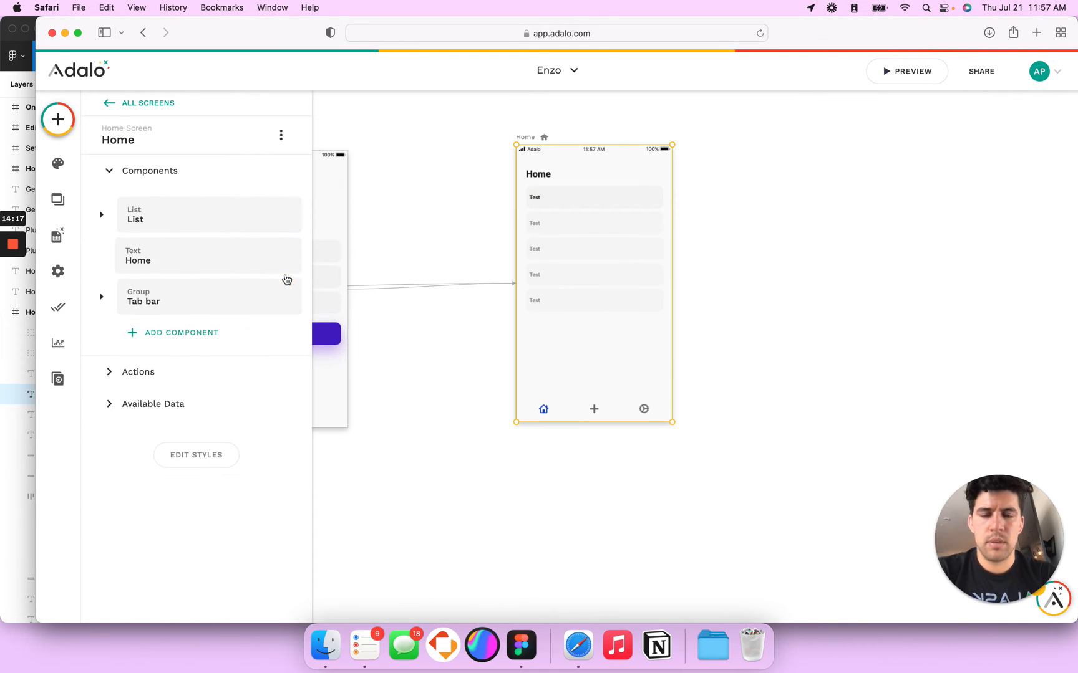
{"action": "left_click", "coordinate": [914, 76]}
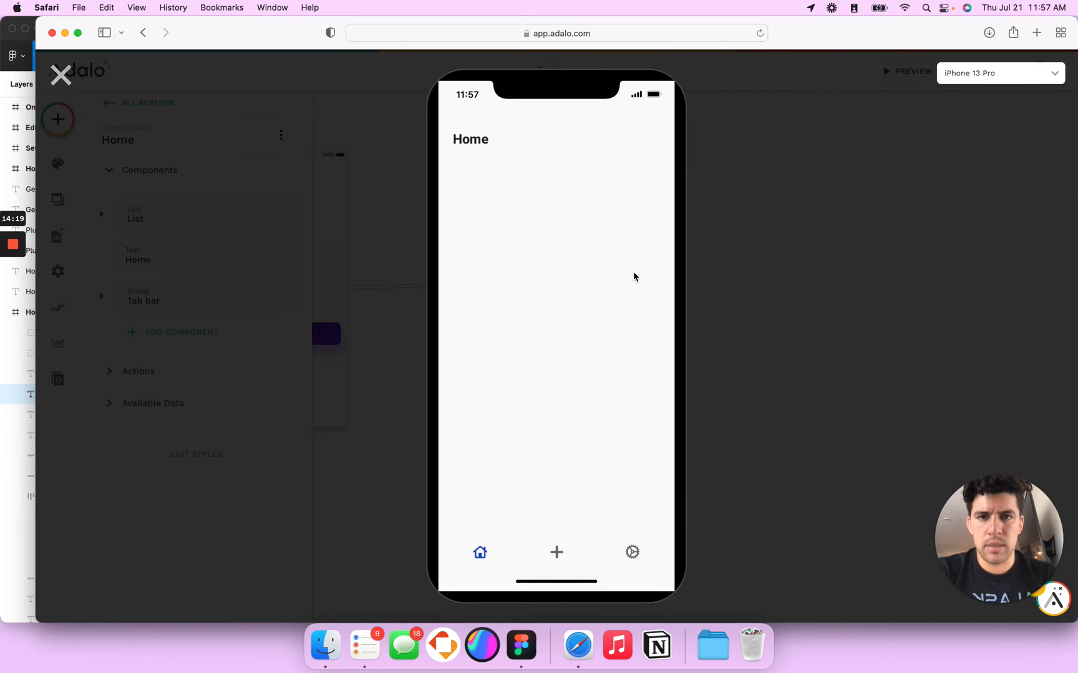
Step: Add a Tasks record named 'Testing' with High Priority
{"action": "left_click", "coordinate": [62, 74]}
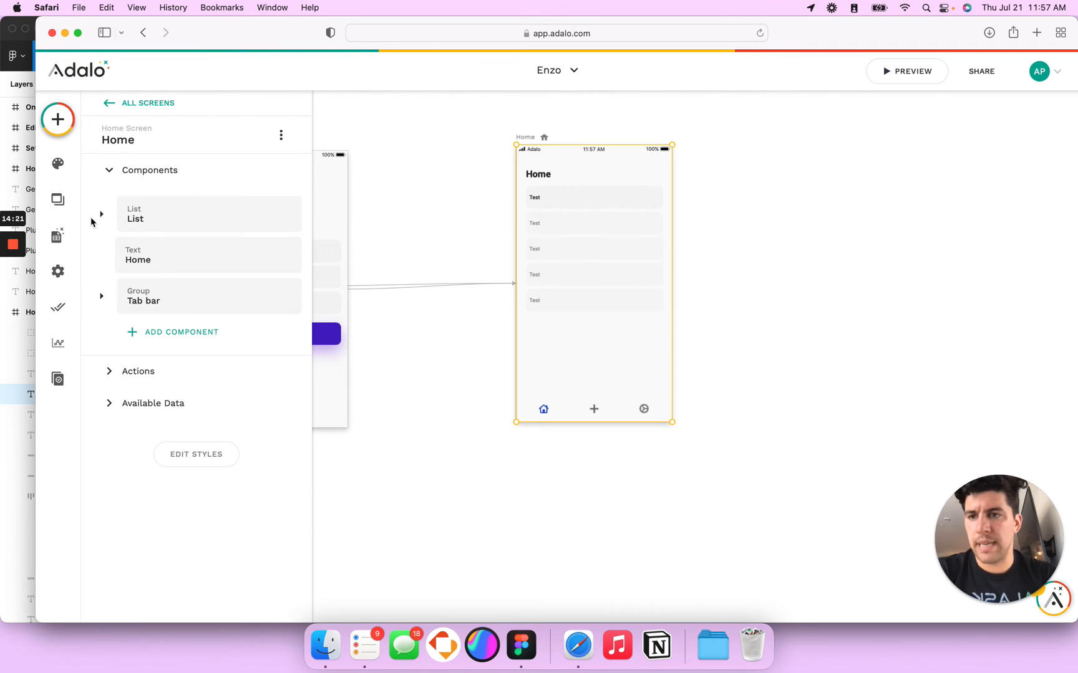
{"action": "left_click", "coordinate": [57, 236]}
{"action": "left_click", "coordinate": [250, 190]}
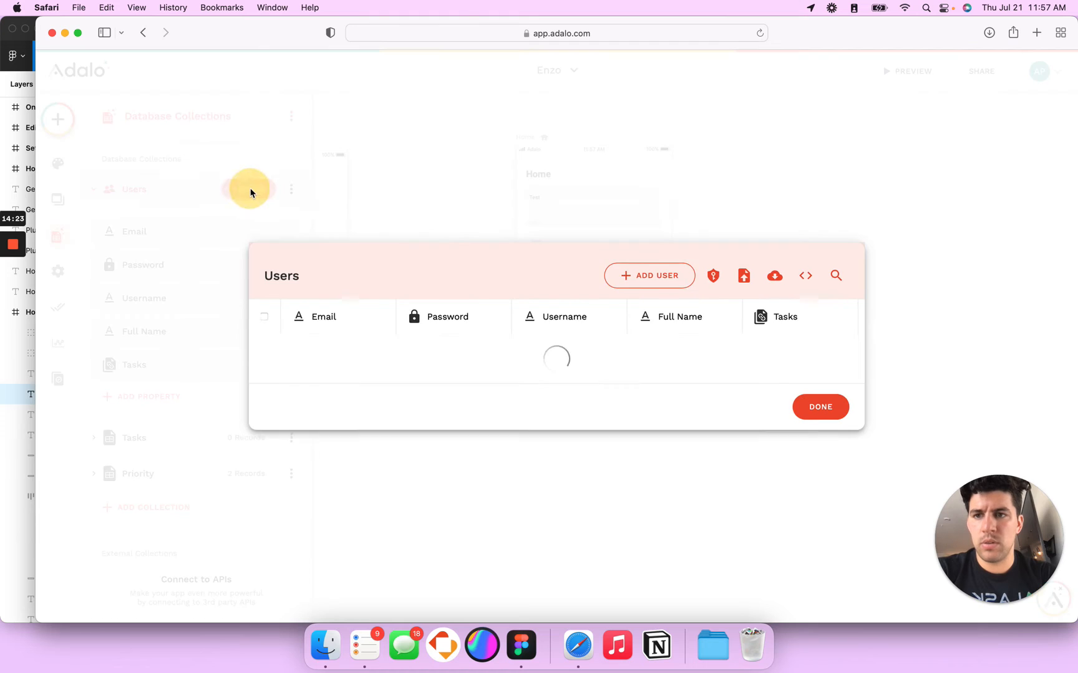
{"action": "left_click", "coordinate": [795, 426]}
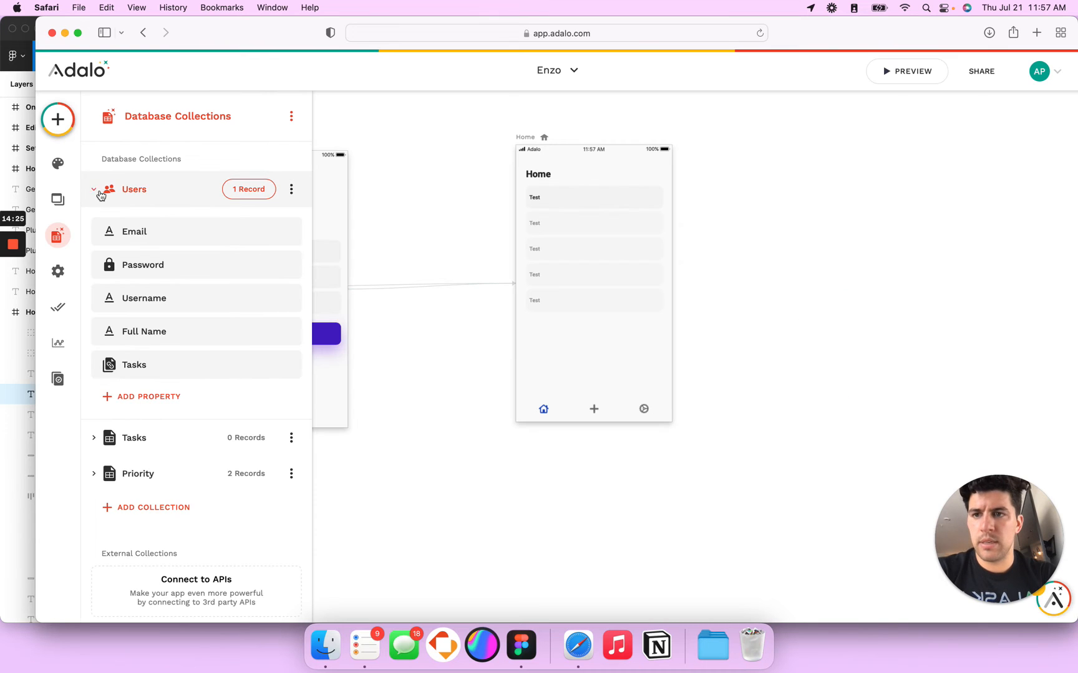
{"action": "left_click", "coordinate": [98, 190]}
{"action": "left_click", "coordinate": [241, 225]}
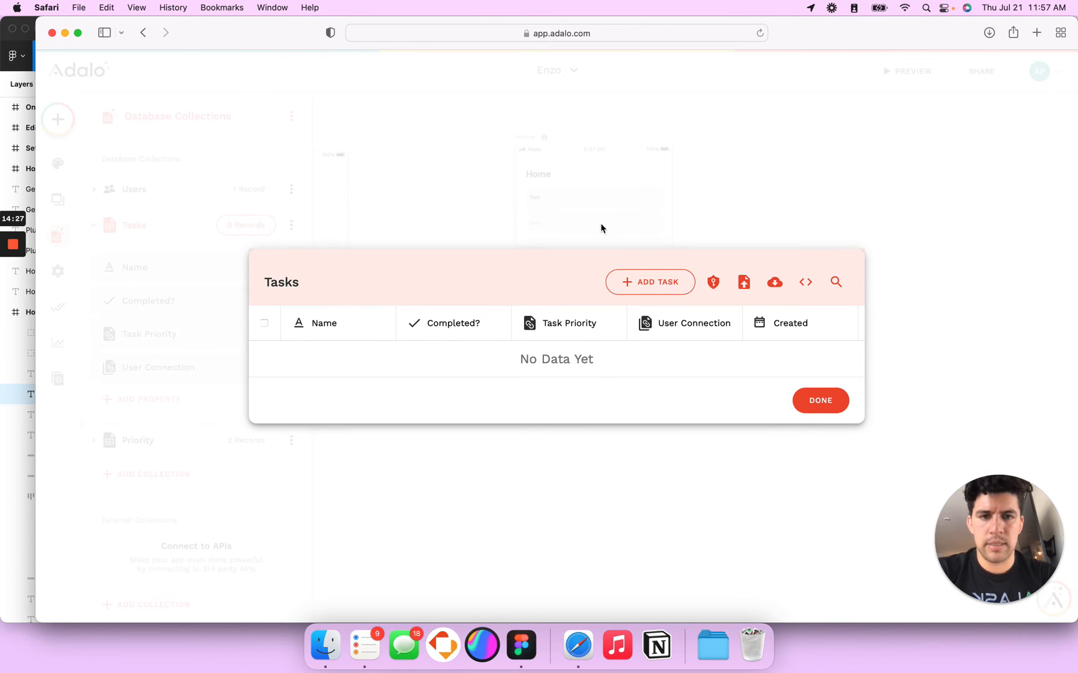
{"action": "left_click", "coordinate": [644, 275]}
{"action": "left_click", "coordinate": [487, 293]}
{"action": "type", "text": "Testin"}
{"action": "left_click", "coordinate": [536, 393]}
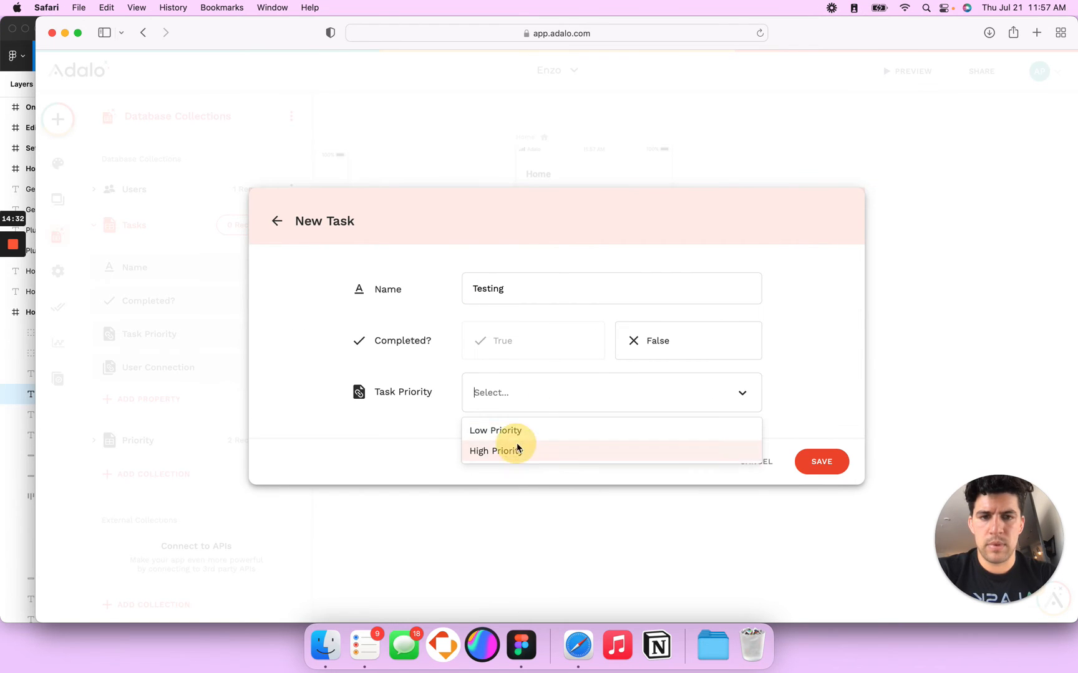
{"action": "left_click", "coordinate": [517, 449]}
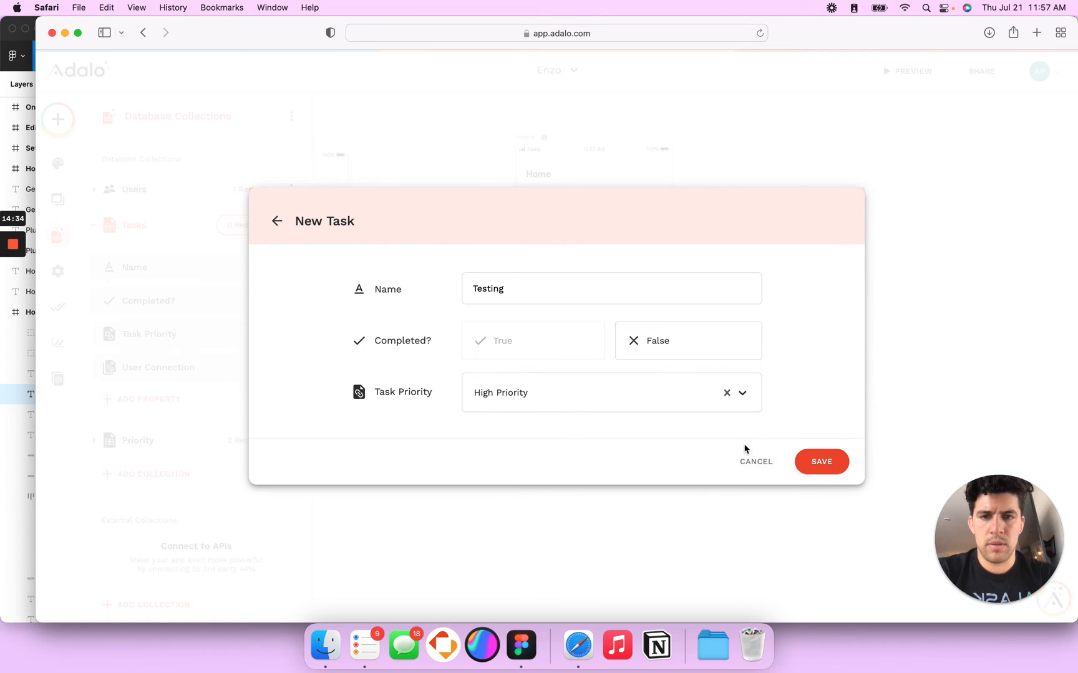
{"action": "left_click", "coordinate": [814, 465]}
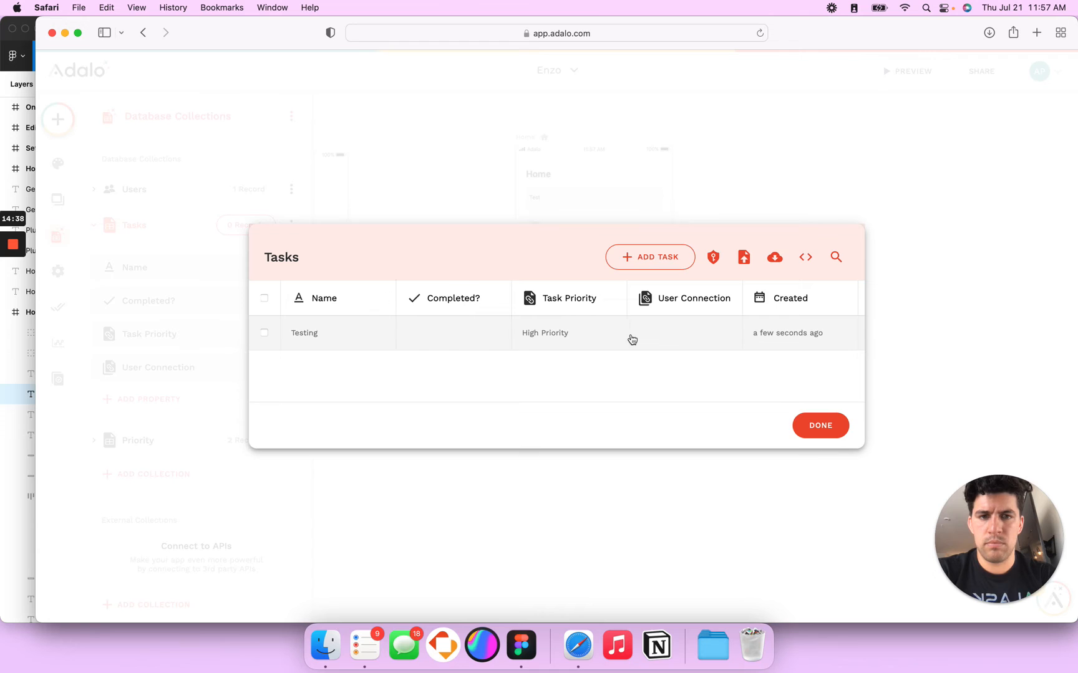
Step: Link the Testing task to the test user via User Connection and preview the Home list
{"action": "left_click", "coordinate": [648, 334]}
{"action": "left_click", "coordinate": [502, 427]}
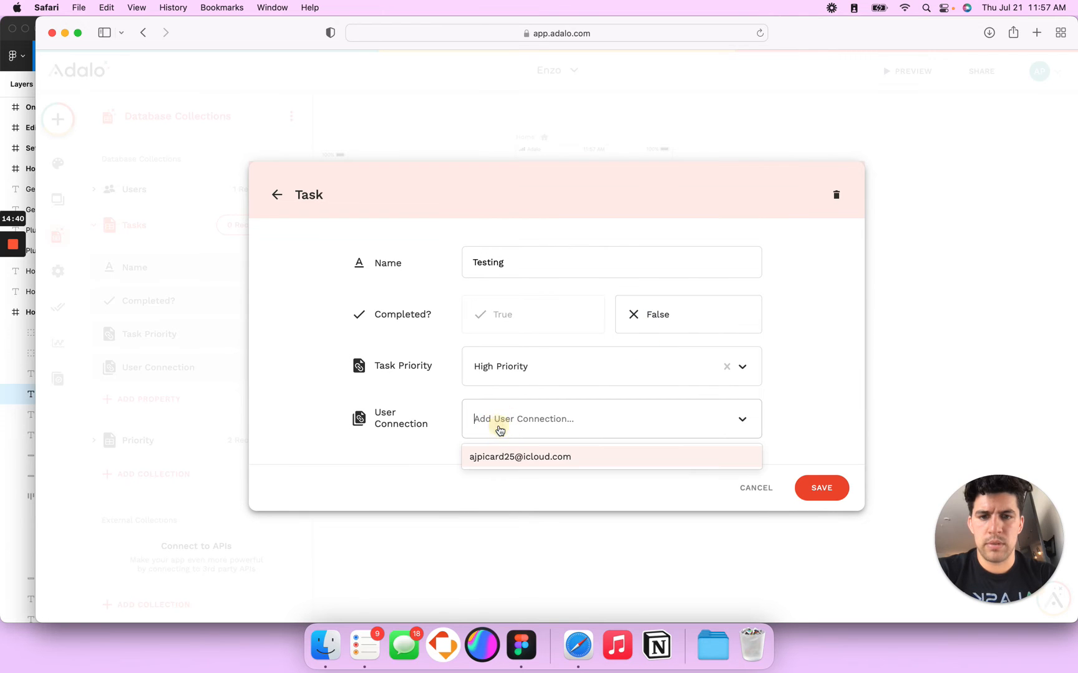
{"action": "left_click", "coordinate": [511, 459]}
{"action": "left_click", "coordinate": [811, 489]}
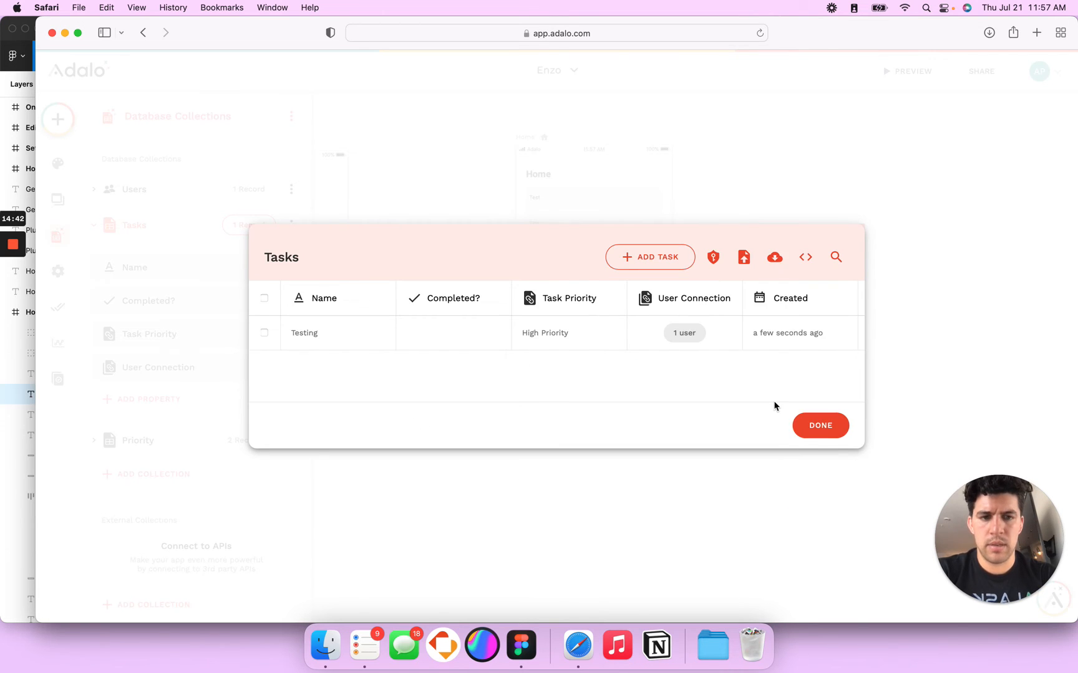
{"action": "left_click", "coordinate": [824, 433]}
{"action": "left_click", "coordinate": [907, 71]}
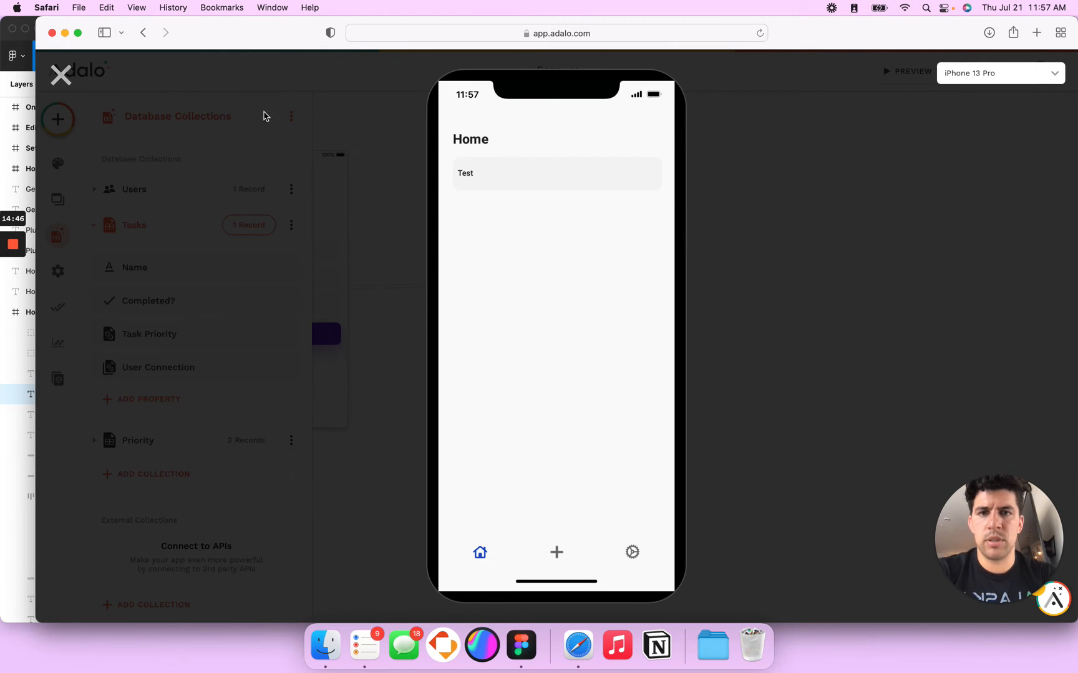
Step: Narrow the first list row's Test text label
{"action": "left_click", "coordinate": [60, 75]}
{"action": "left_click", "coordinate": [539, 214]}
{"action": "scroll", "coordinate": [537, 211], "scroll_direction": "up", "scroll_amount": 3}
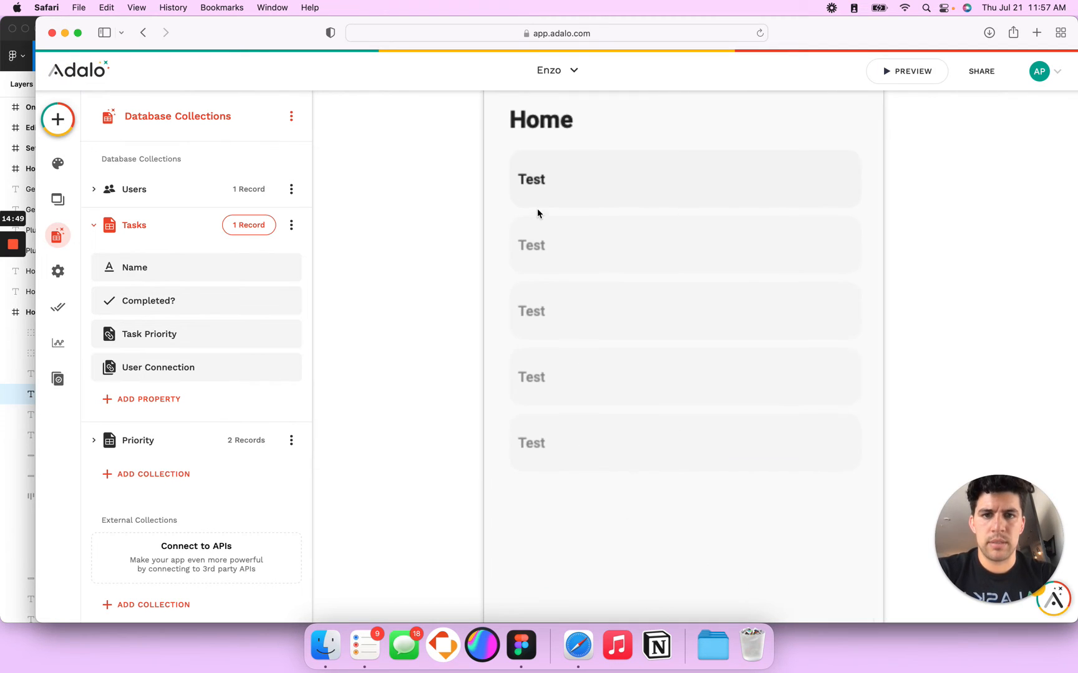
{"action": "left_click", "coordinate": [539, 179]}
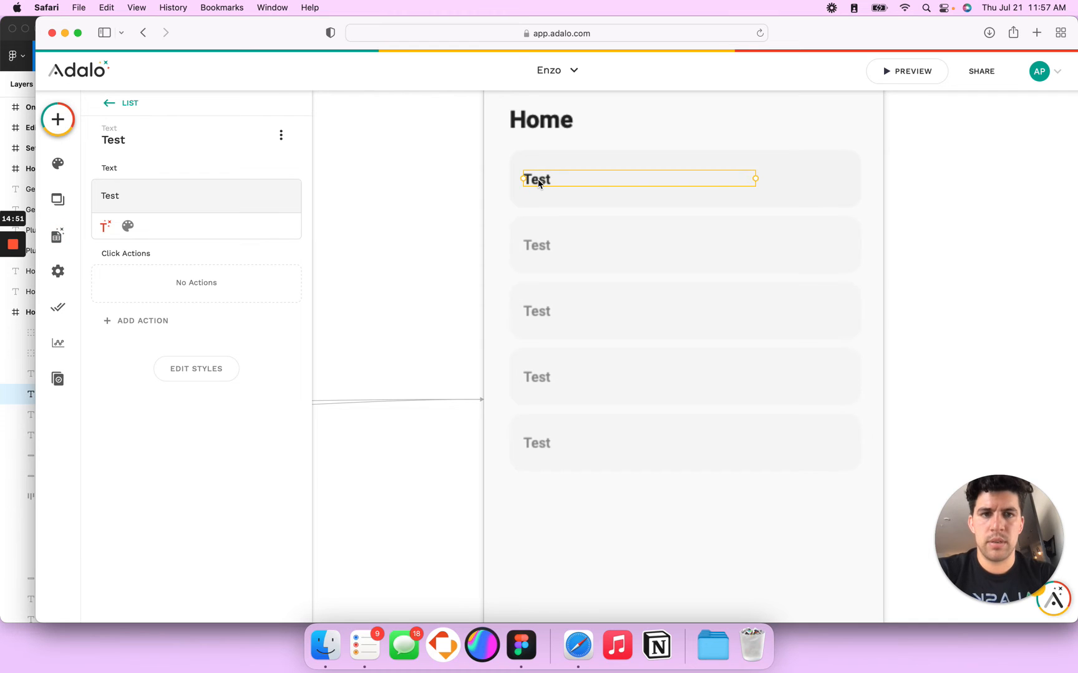
{"action": "scroll", "coordinate": [538, 181], "scroll_direction": "right", "scroll_amount": 5}
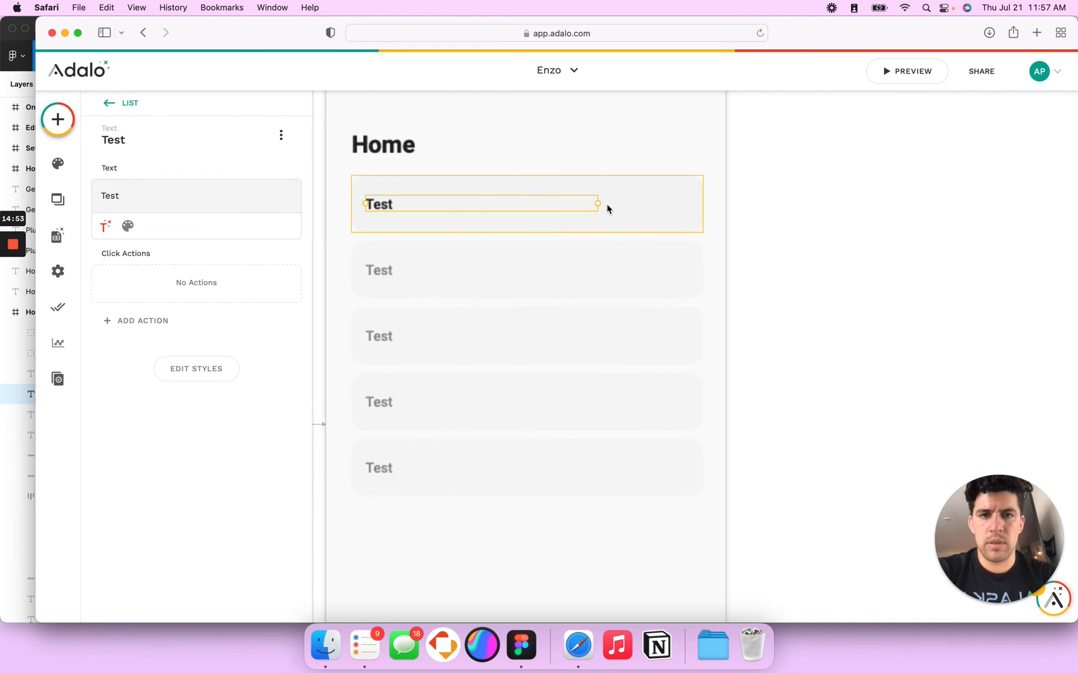
{"action": "left_click_drag", "start_coordinate": [595, 203], "coordinate": [555, 203]}
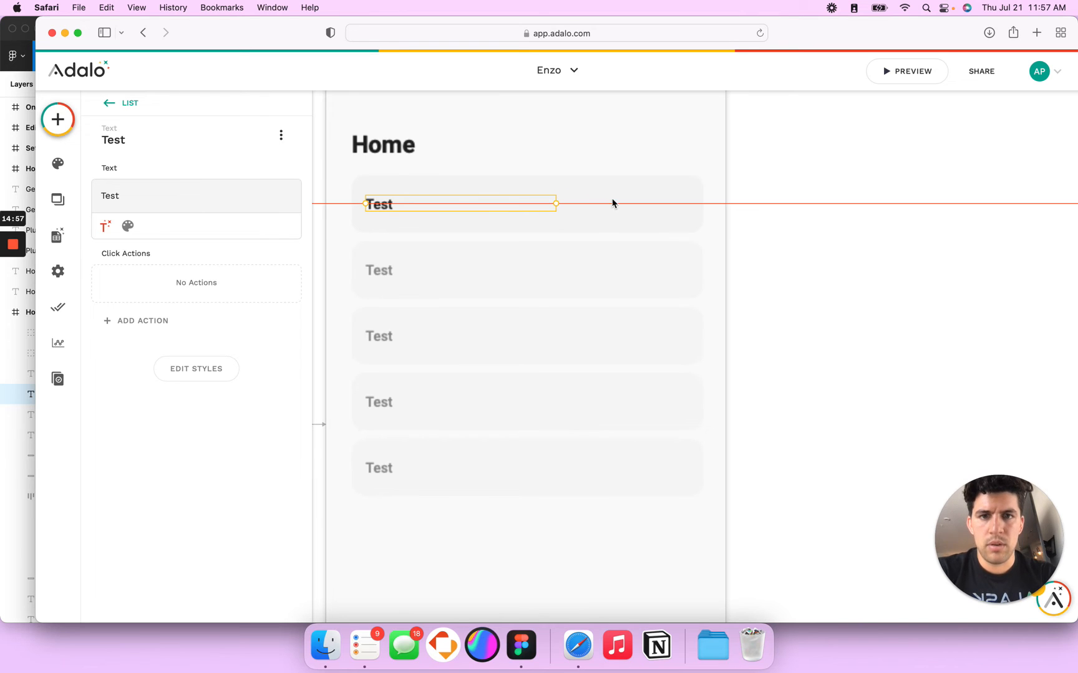
Step: Add a grey rectangle to the task row and narrow it, then view the Figma badge
{"action": "left_click", "coordinate": [626, 202]}
{"action": "left_click_drag", "start_coordinate": [808, 193], "coordinate": [702, 203]}
{"action": "key", "text": "super+Tab"}
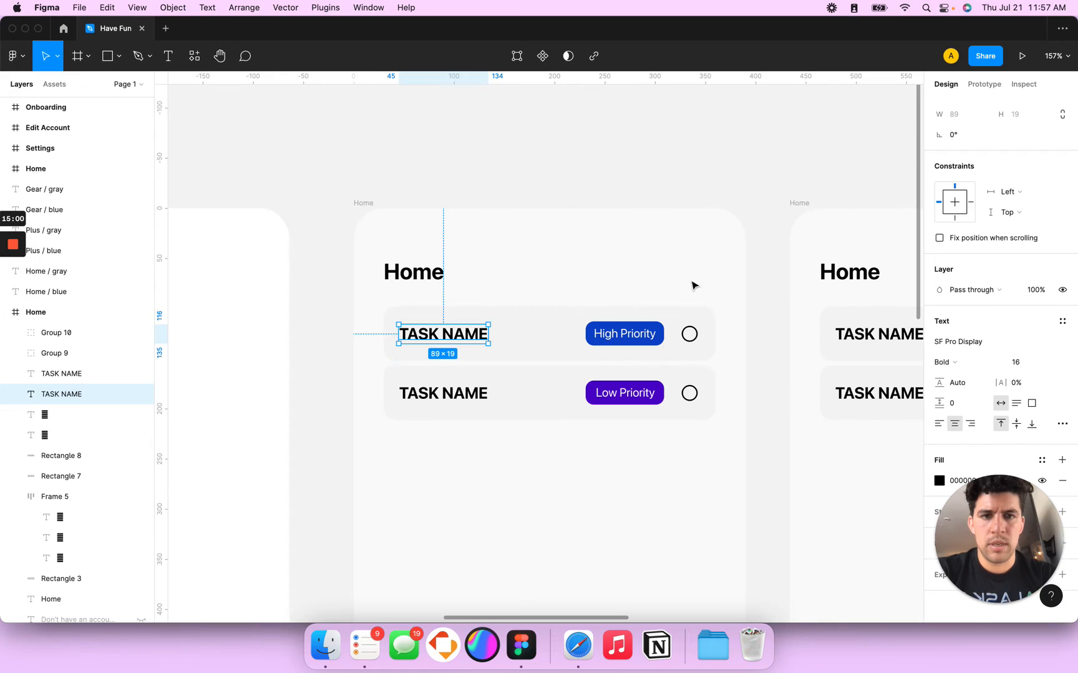
Step: Size the rectangle to 78 wide by 24 high, matching the Figma High Priority badge
{"action": "left_click", "coordinate": [652, 335]}
{"action": "key", "text": "super+Tab"}
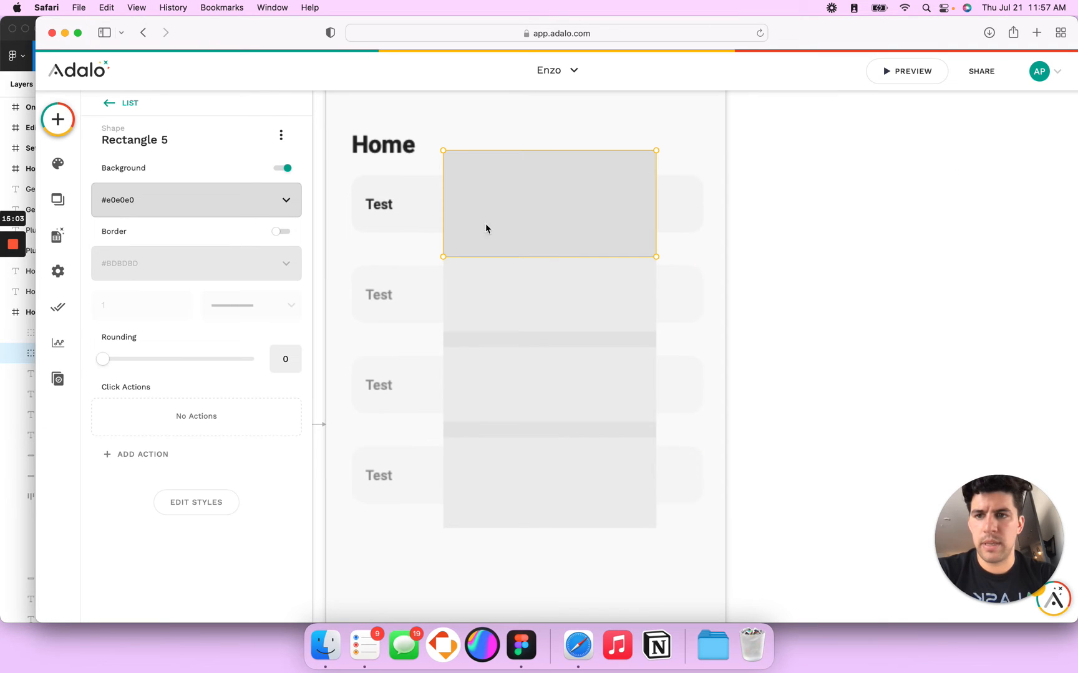
{"action": "left_click", "coordinate": [226, 511]}
{"action": "double_click", "coordinate": [194, 574]}
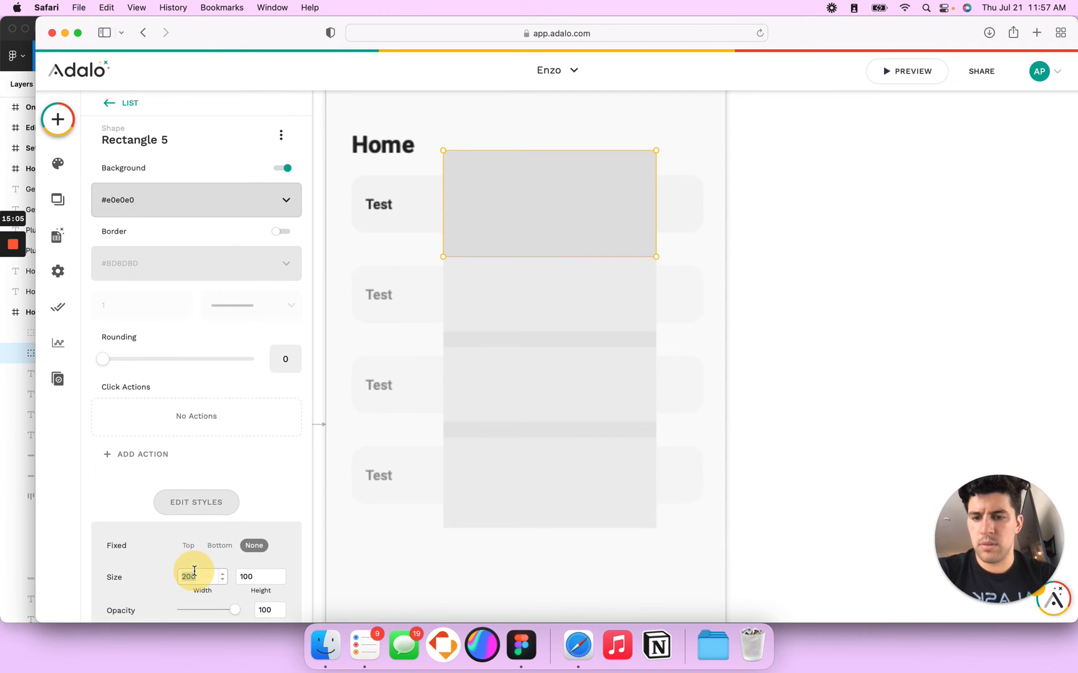
{"action": "type", "text": "78"}
{"action": "key", "text": "Tab"}
{"action": "type", "text": "24"}
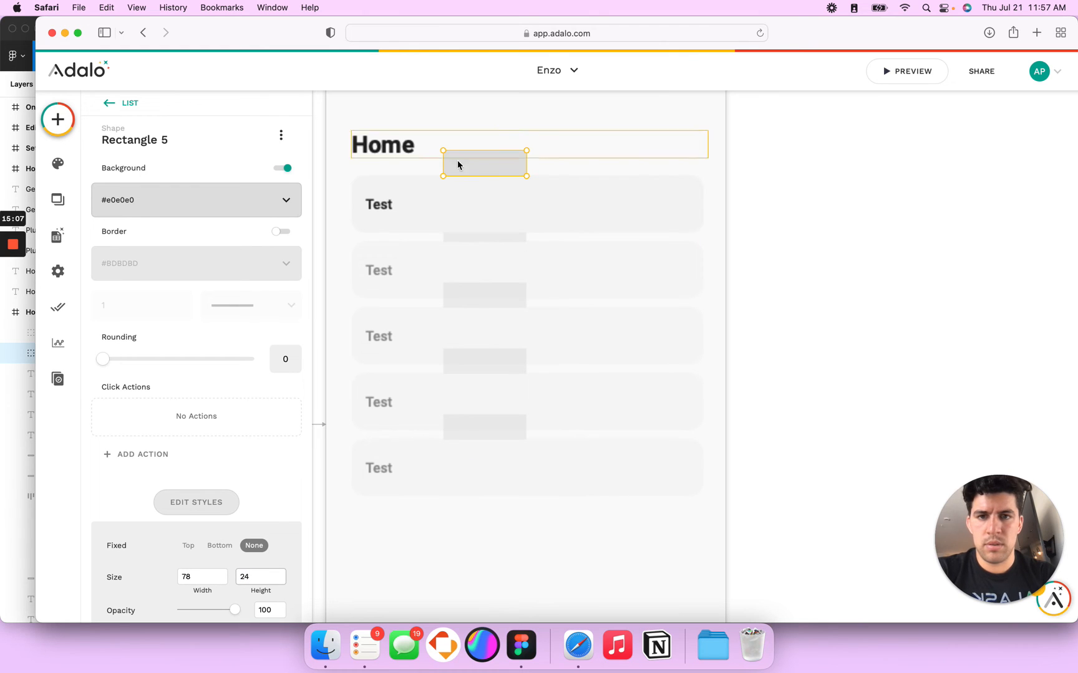
Step: Place the rectangle at the right of the first task row and set its rounding to 8
{"action": "left_click_drag", "start_coordinate": [485, 171], "coordinate": [622, 209]}
{"action": "key", "text": "super+Tab"}
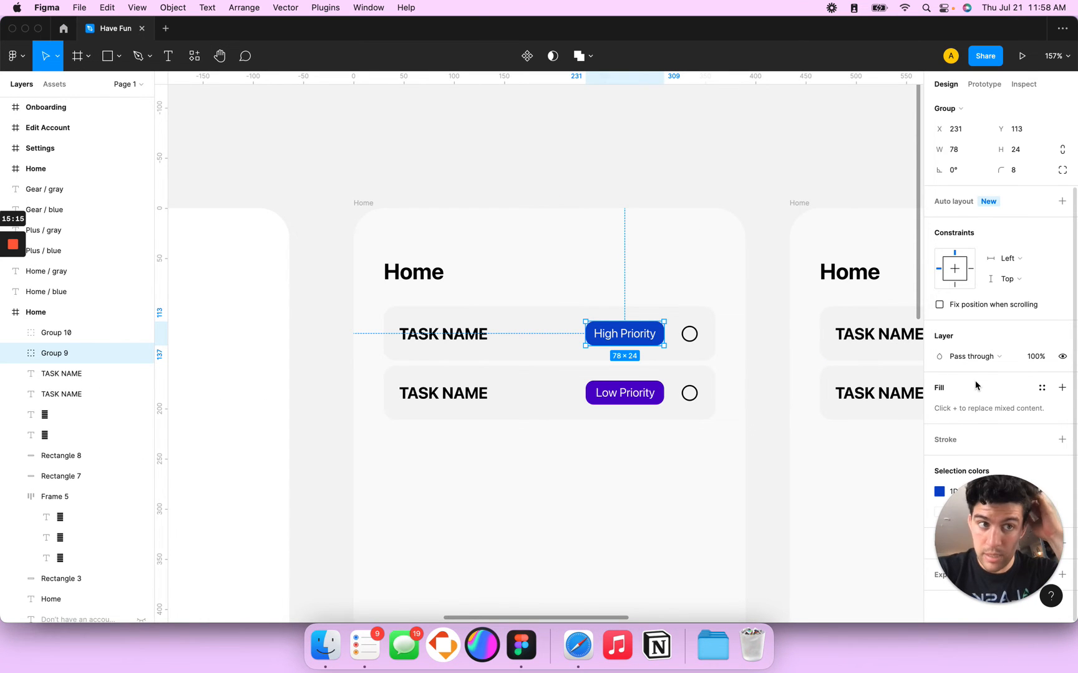
{"action": "key", "text": "super+Tab"}
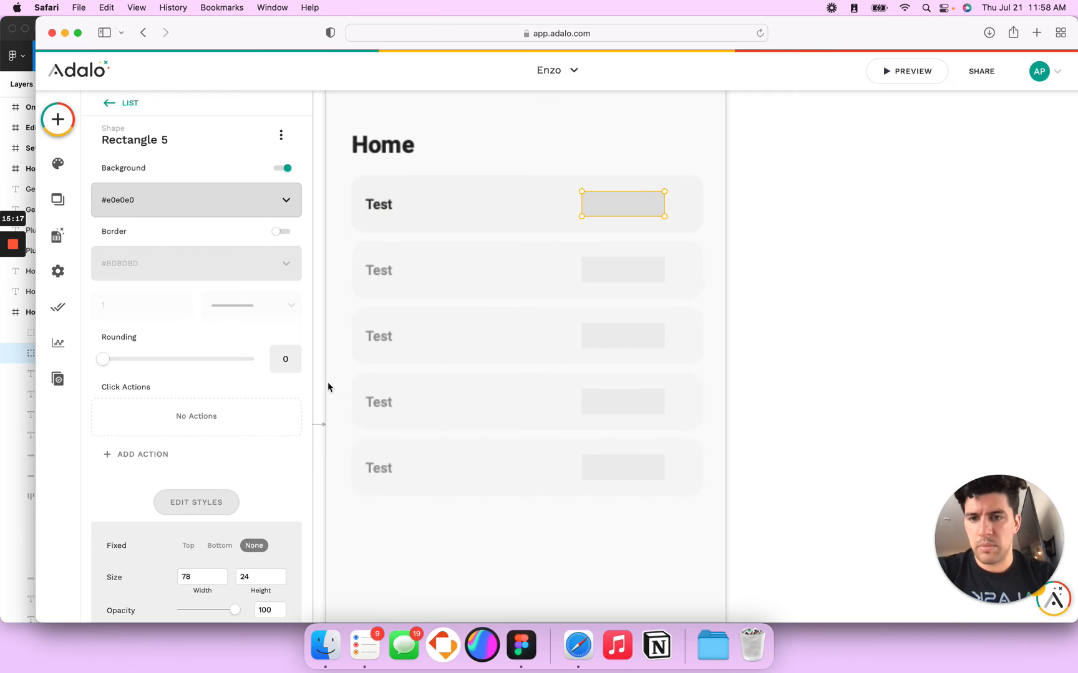
{"action": "double_click", "coordinate": [279, 357]}
{"action": "type", "text": "8"}
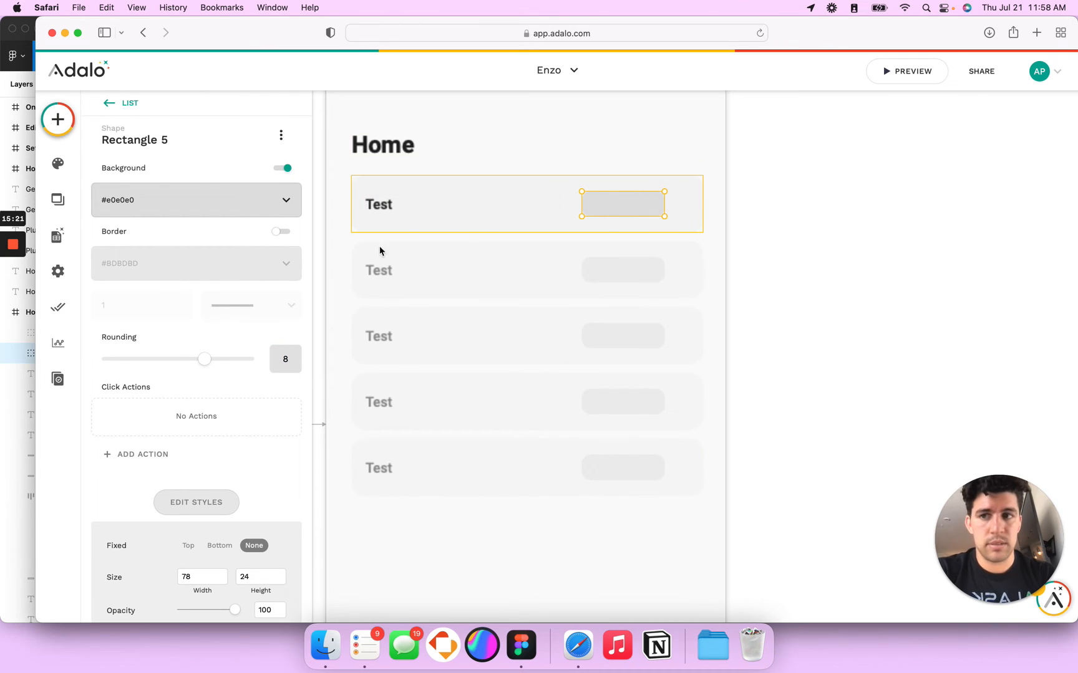
Step: Fill the rectangle's background with the Figma badge colour 1D4CC3
{"action": "key", "text": "super+Tab"}
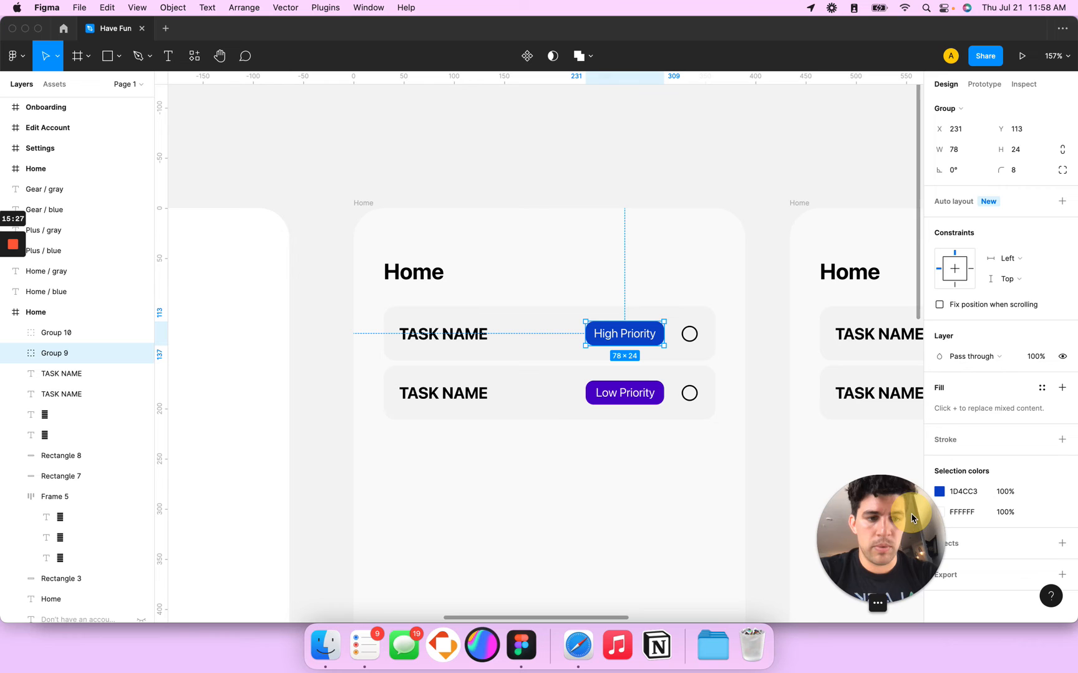
{"action": "left_click", "coordinate": [976, 492]}
{"action": "key", "text": "super+c"}
{"action": "key", "text": "super+Tab"}
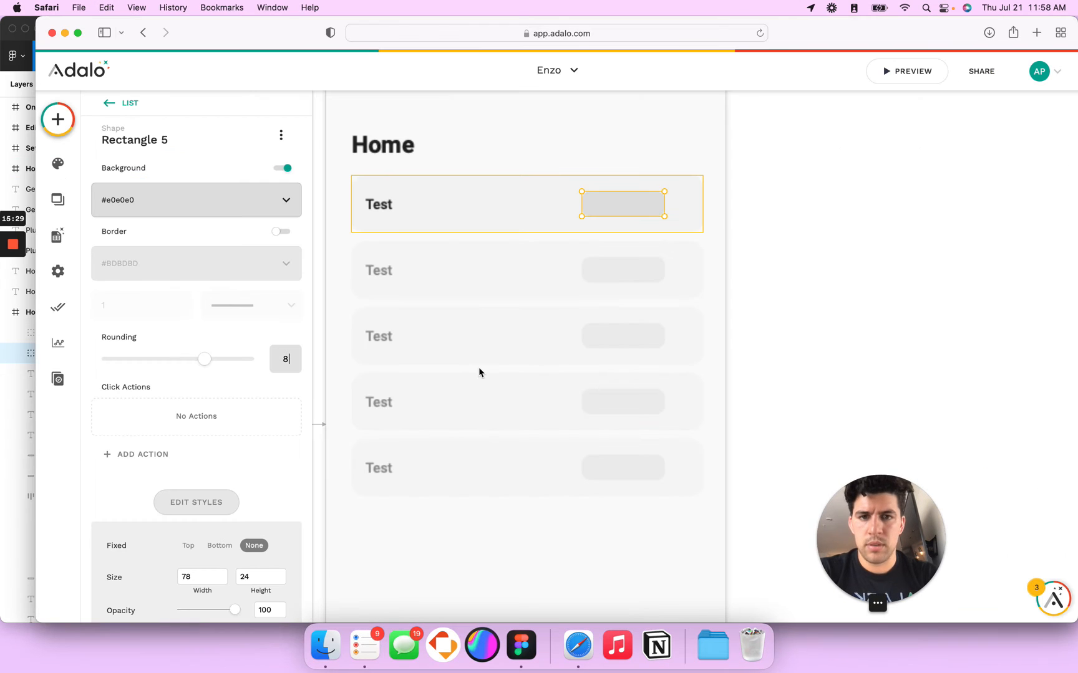
{"action": "left_click", "coordinate": [154, 200]}
{"action": "double_click", "coordinate": [183, 359]}
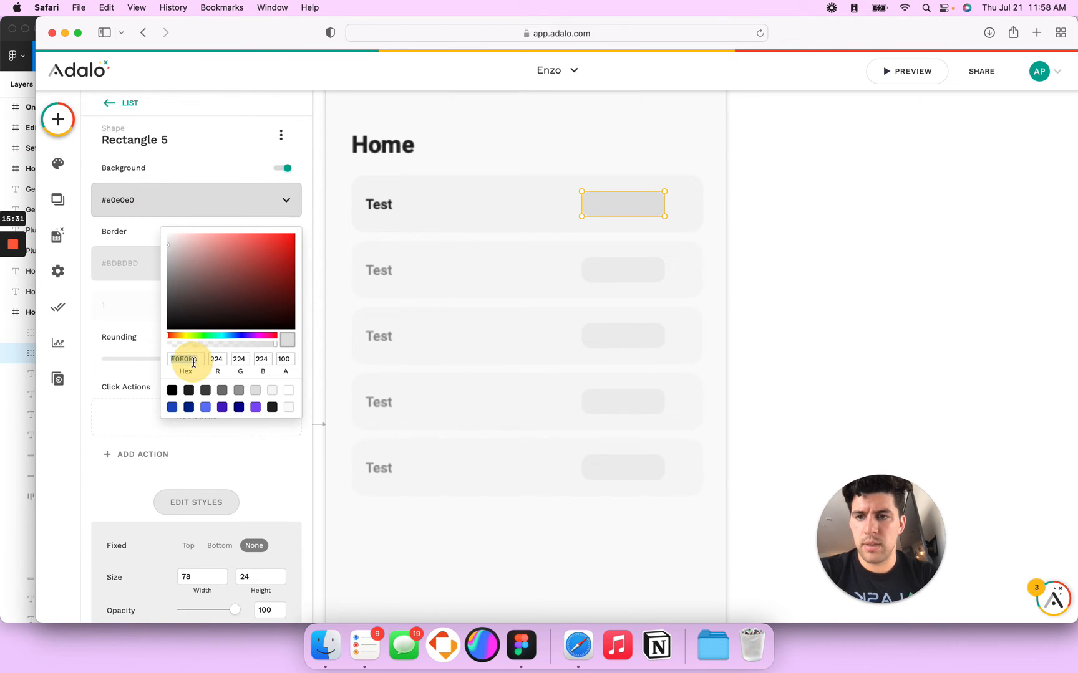
{"action": "key", "text": "super+v"}
{"action": "key", "text": "Tab"}
{"action": "left_click", "coordinate": [613, 209]}
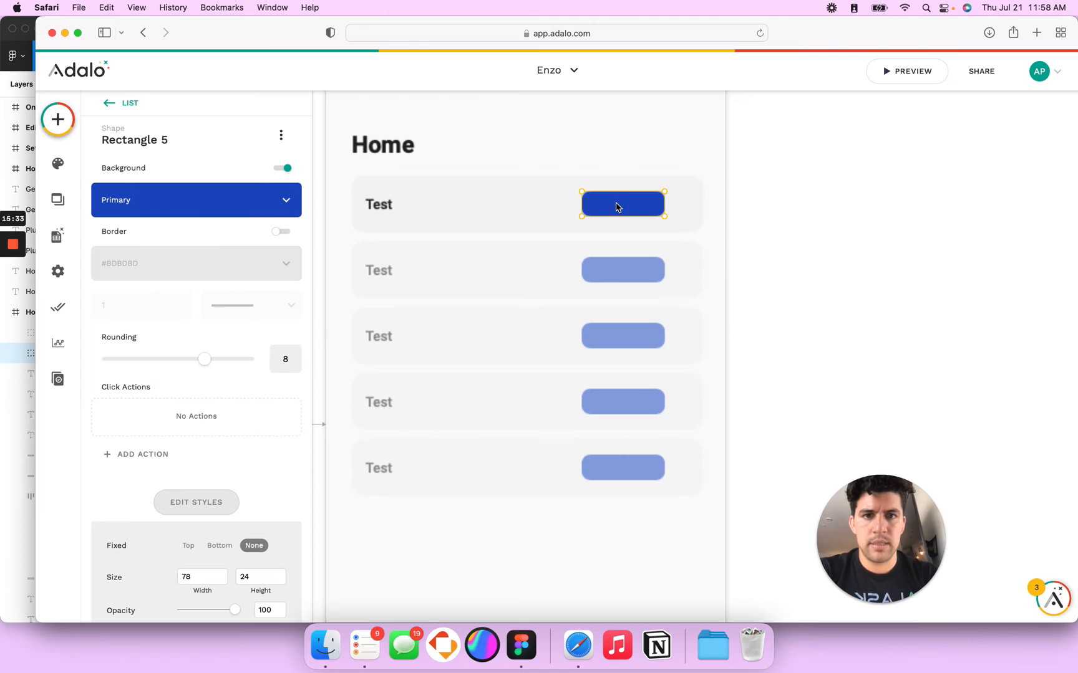
{"action": "left_click", "coordinate": [562, 195]}
{"action": "key", "text": "t"}
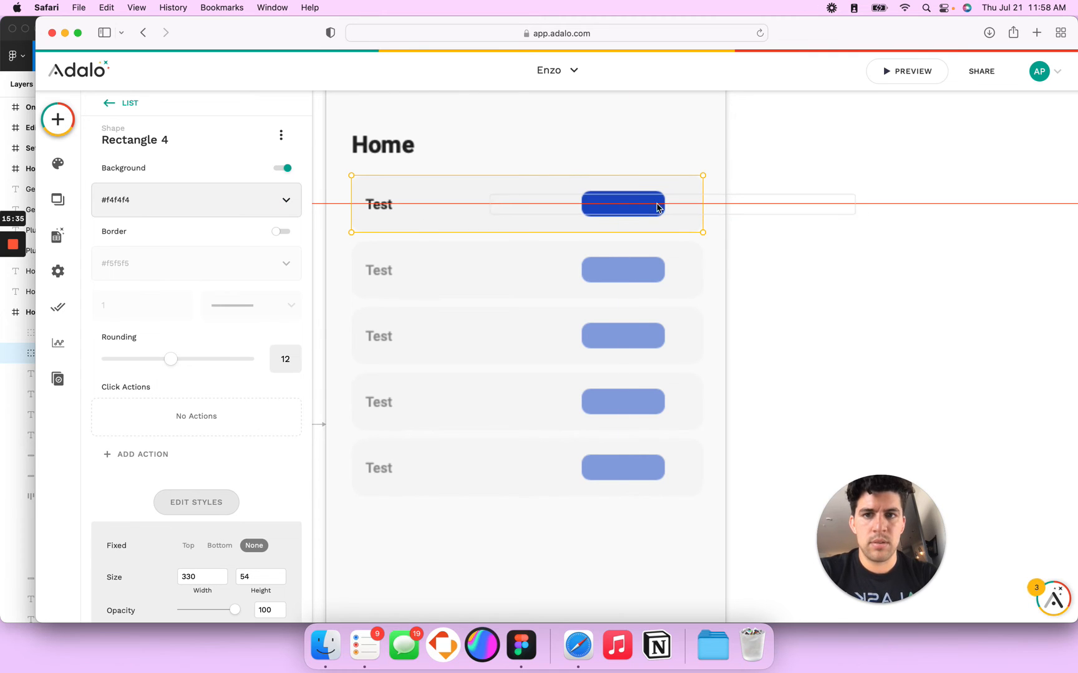
Step: Add a Text component to the task row and resize it to the badge's 78 width
{"action": "left_click", "coordinate": [611, 206]}
{"action": "left_click_drag", "start_coordinate": [429, 208], "coordinate": [582, 207]}
{"action": "left_click_drag", "start_coordinate": [790, 206], "coordinate": [663, 207]}
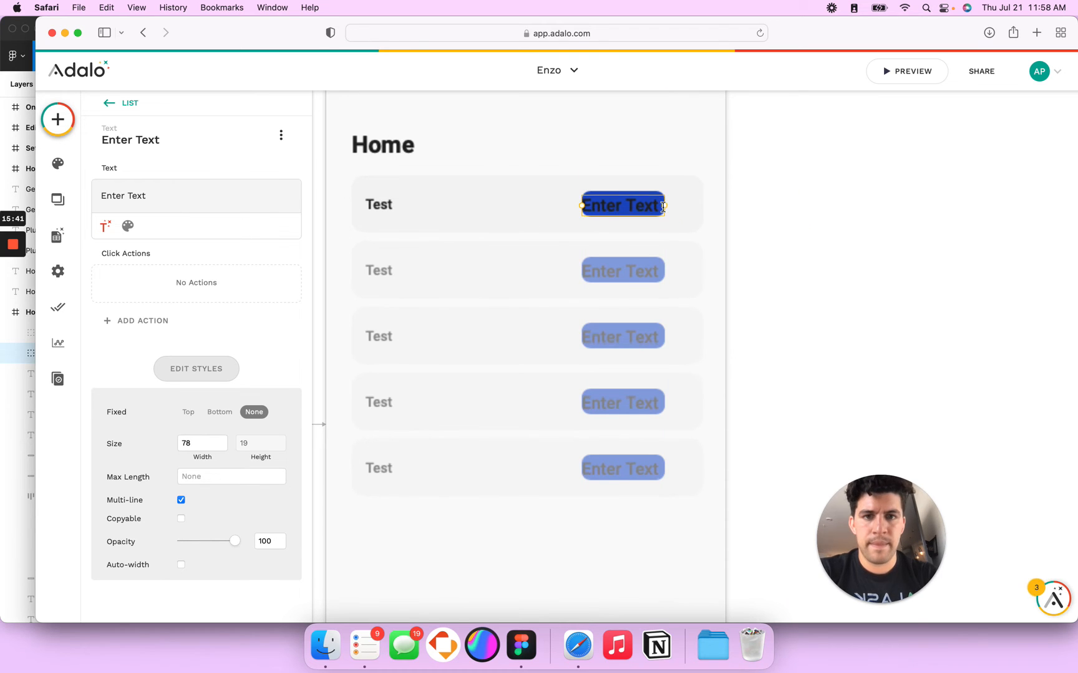
Step: Match the Figma badge label style: font size 11, Normal weight, centered alignment
{"action": "key", "text": "super+Tab"}
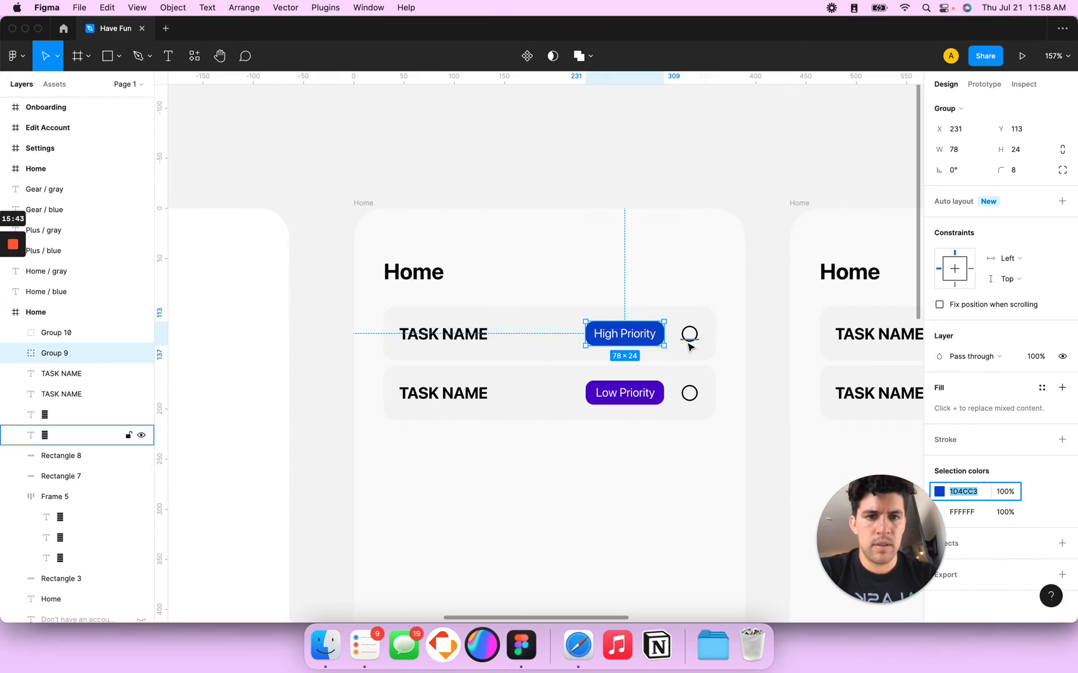
{"action": "double_click", "coordinate": [624, 335]}
{"action": "key", "text": "super+Tab"}
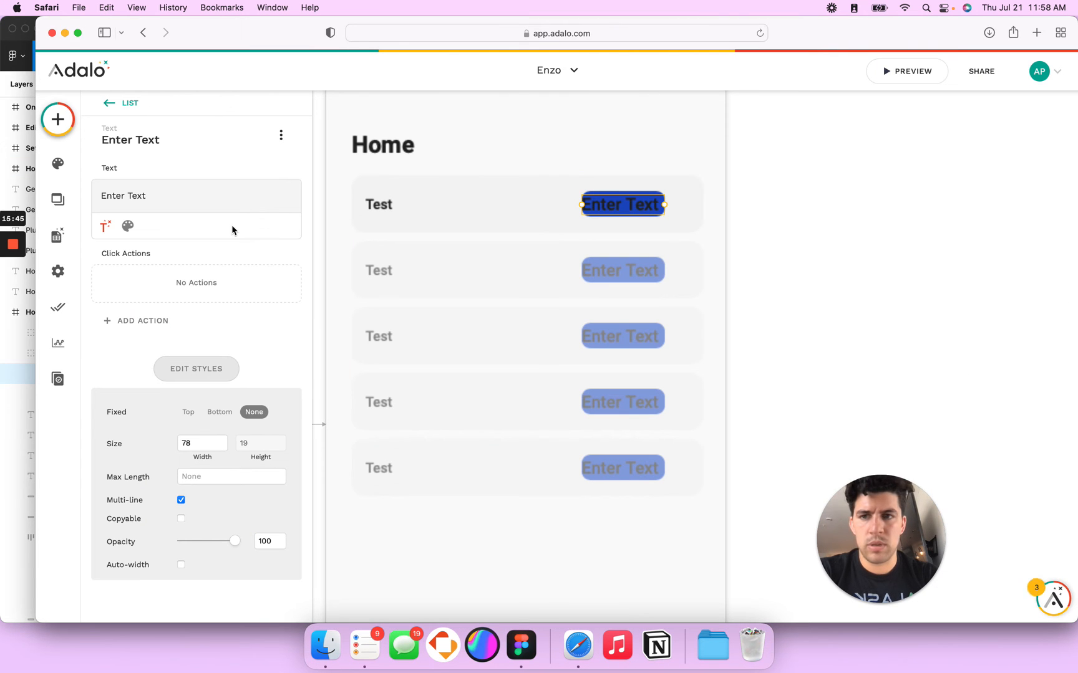
{"action": "left_click", "coordinate": [127, 226]}
{"action": "left_click", "coordinate": [227, 226]}
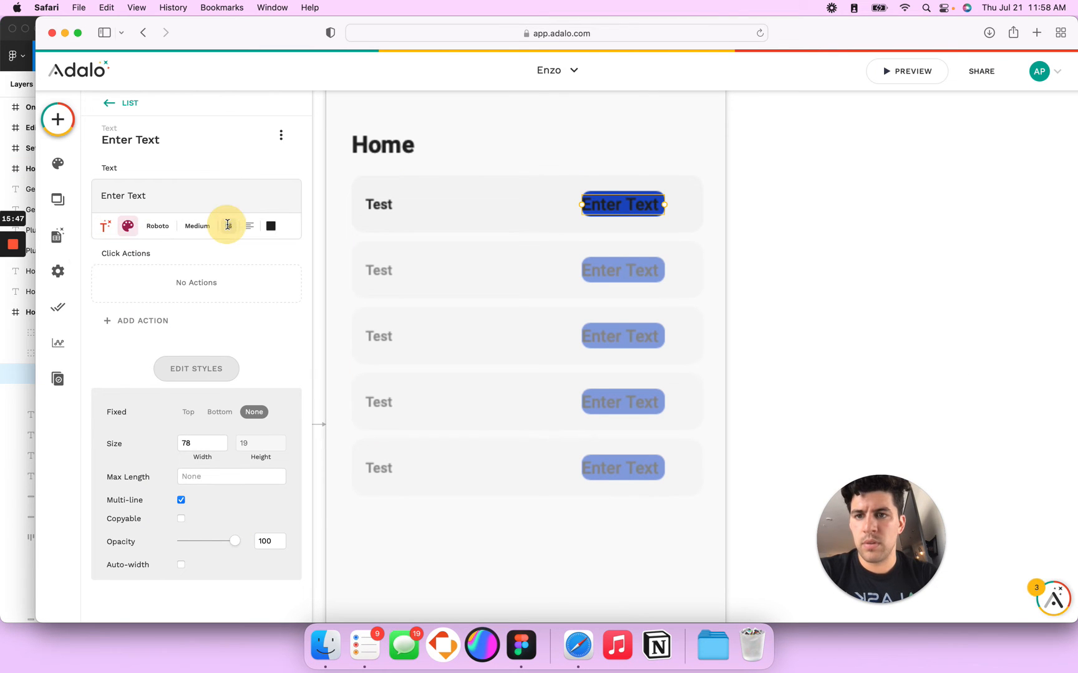
{"action": "type", "text": "12"}
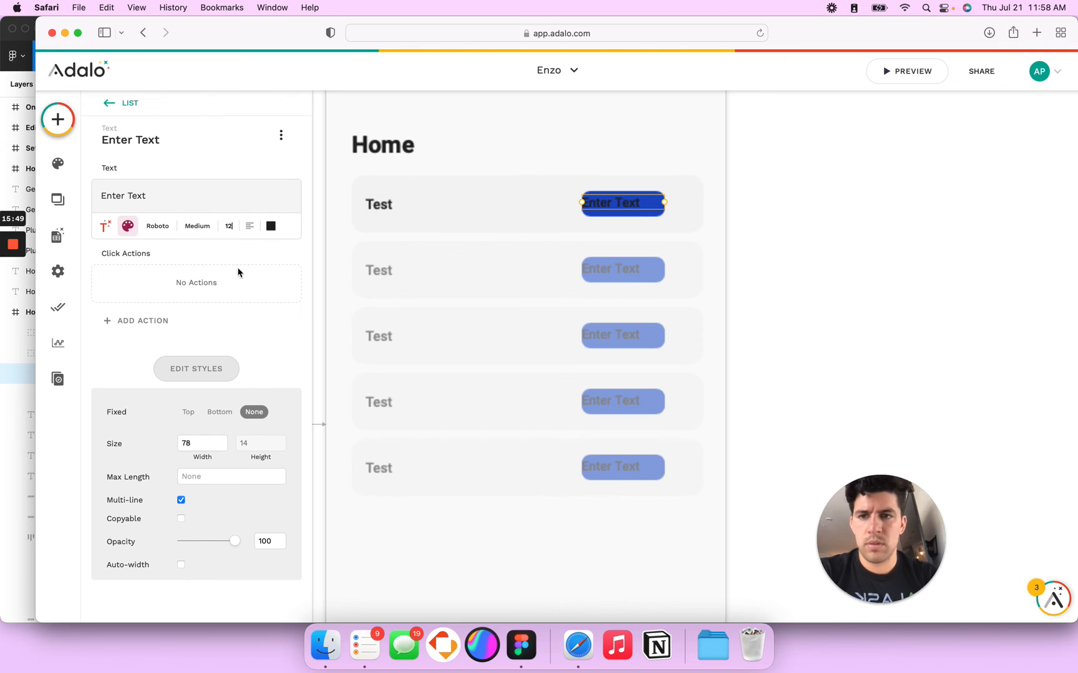
{"action": "left_click", "coordinate": [250, 226]}
{"action": "left_click", "coordinate": [252, 284]}
{"action": "left_click", "coordinate": [231, 226]}
{"action": "type", "text": "11"}
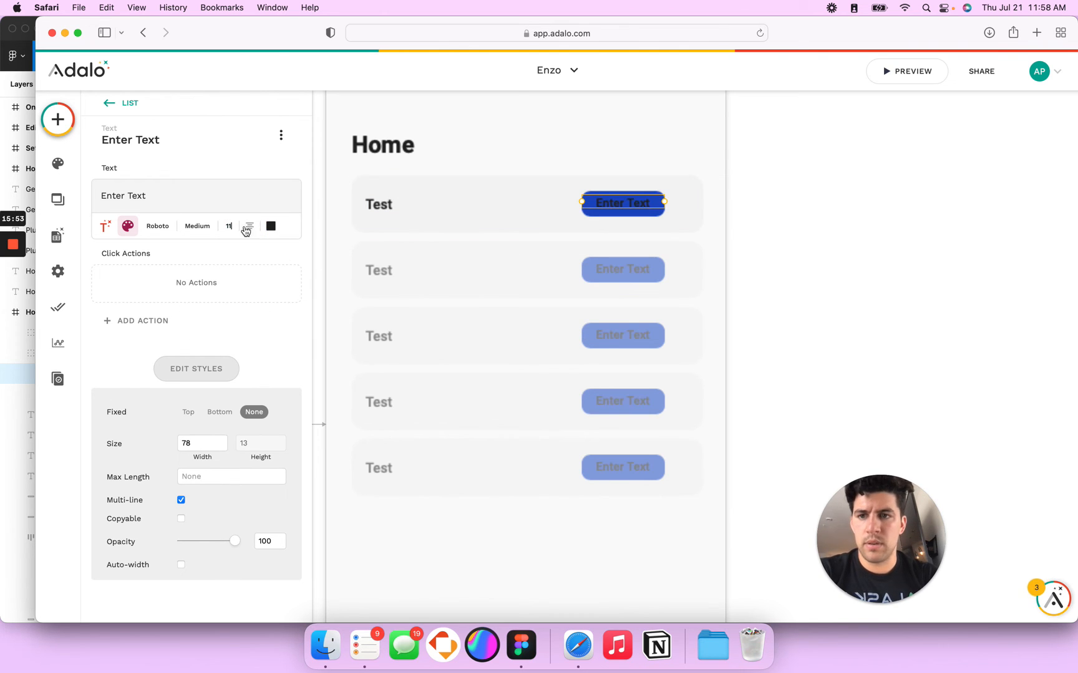
{"action": "left_click", "coordinate": [184, 231]}
{"action": "left_click", "coordinate": [173, 312]}
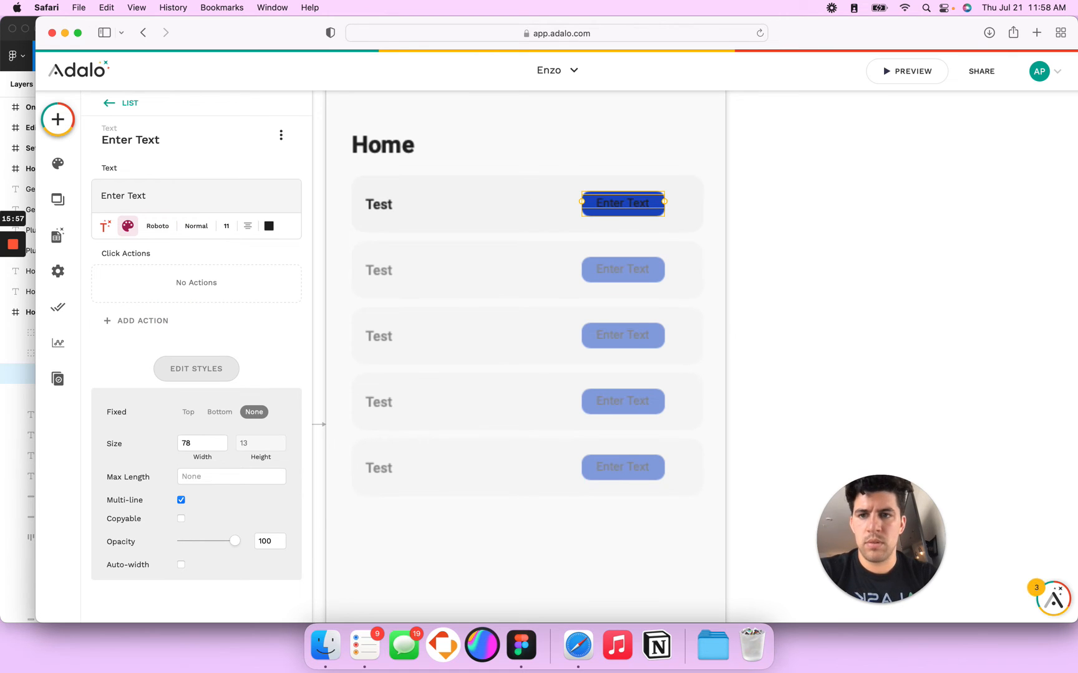
Step: Make the label text white (FFFFFF) and delete the 'Enter Text' placeholder
{"action": "left_click", "coordinate": [781, 160]}
{"action": "left_click", "coordinate": [611, 210]}
{"action": "left_click", "coordinate": [611, 210]}
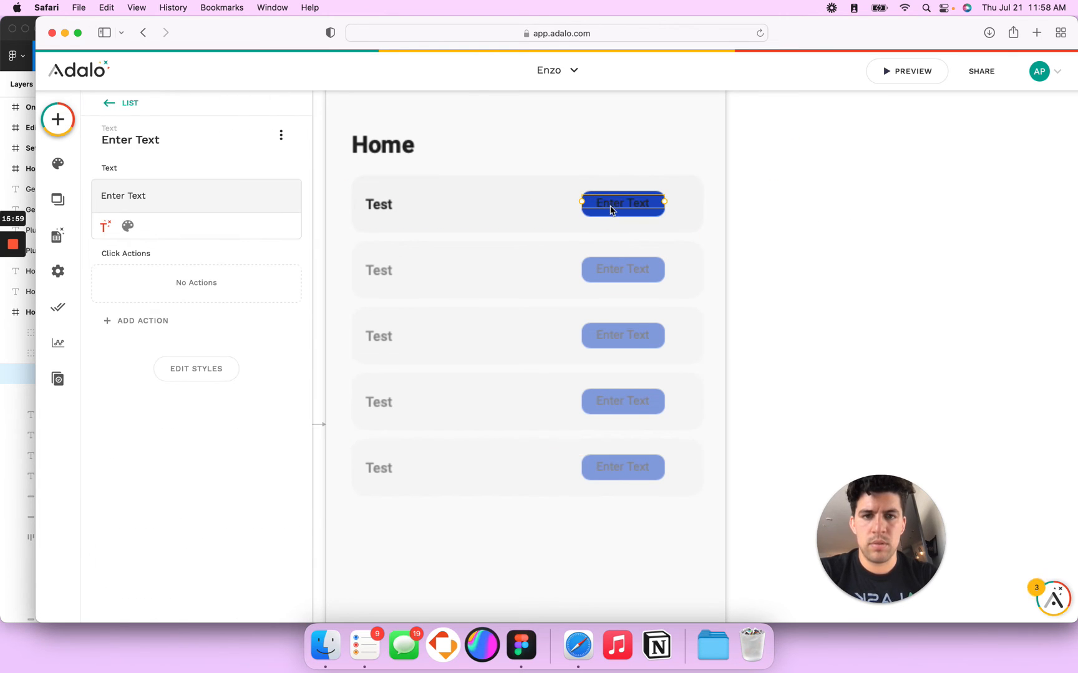
{"action": "left_click", "coordinate": [127, 225]}
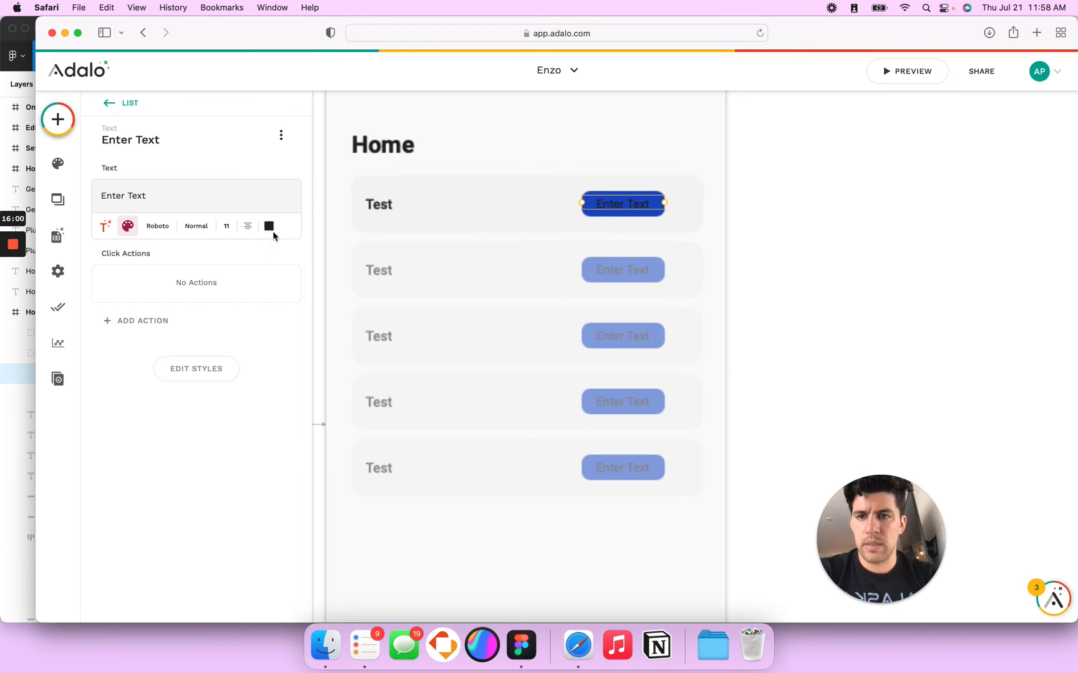
{"action": "left_click", "coordinate": [268, 227]}
{"action": "left_click", "coordinate": [329, 422]}
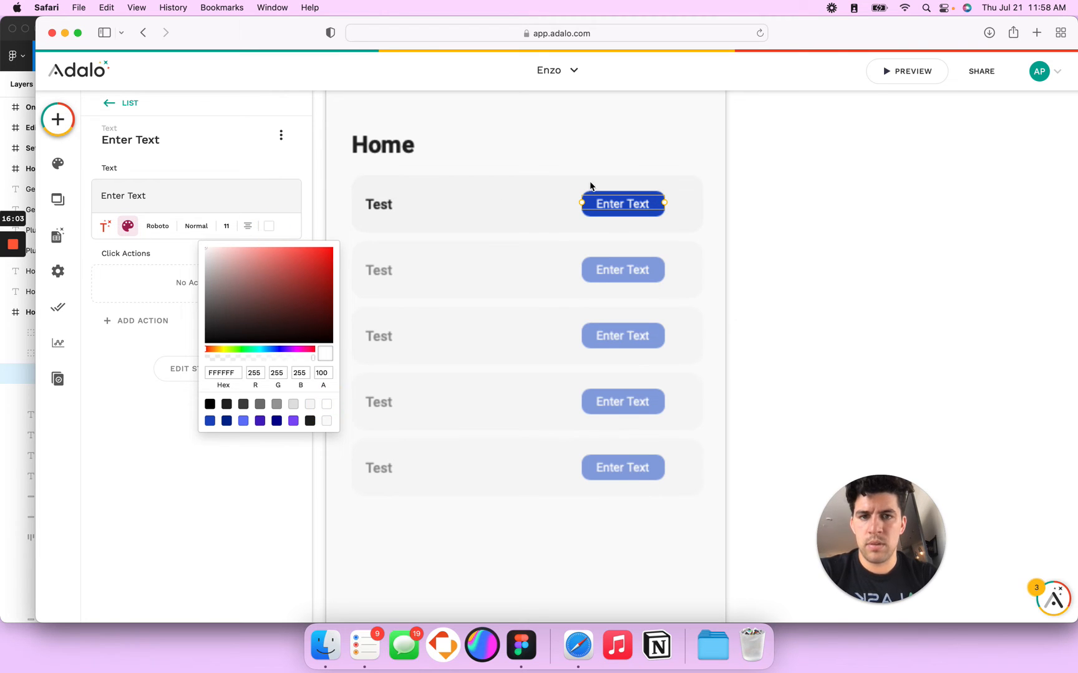
{"action": "triple_click", "coordinate": [133, 193]}
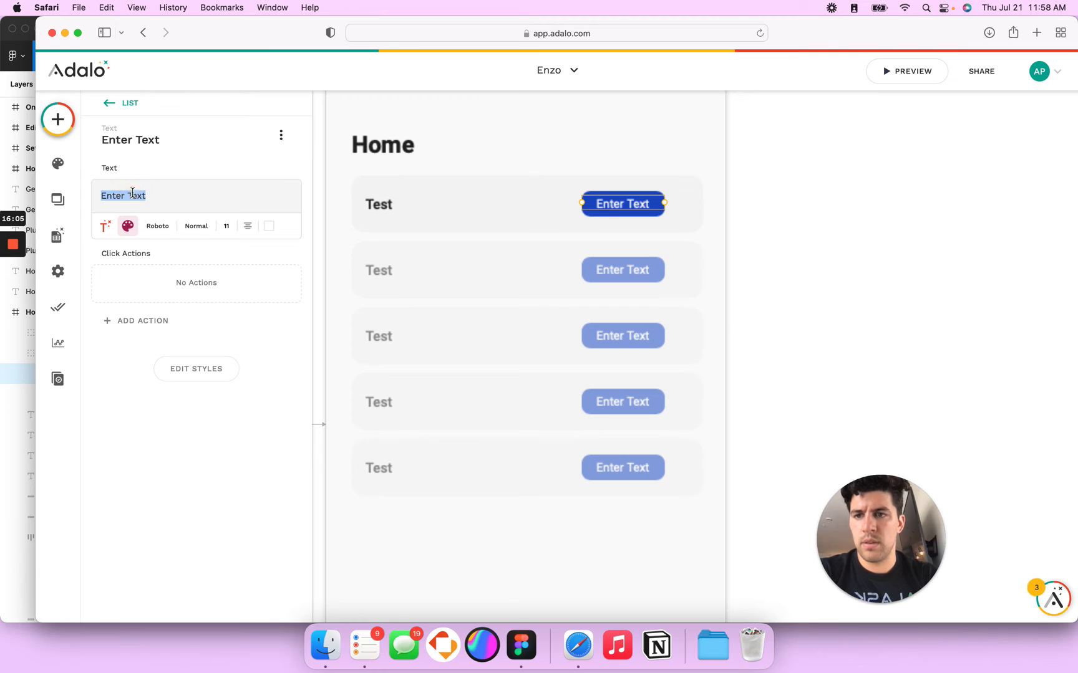
{"action": "key", "text": "BackSpace"}
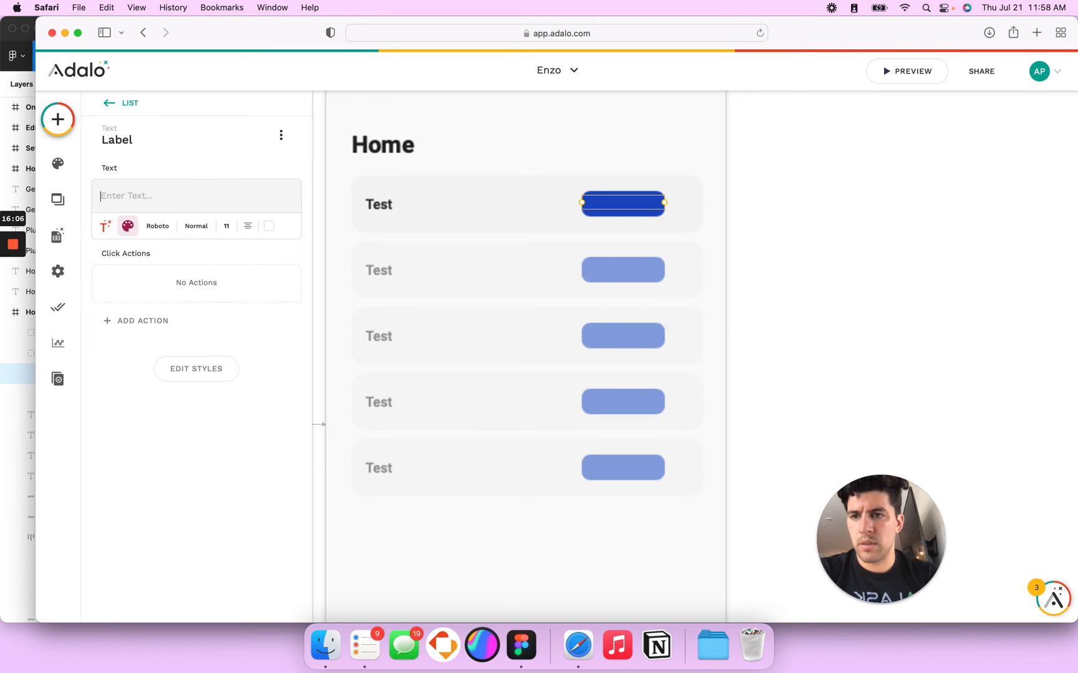
Step: Dismiss the Magic Text menu without inserting anything and open the Database panel's Tasks collection
{"action": "left_click", "coordinate": [105, 226]}
{"action": "mouse_move", "coordinate": [176, 266]}
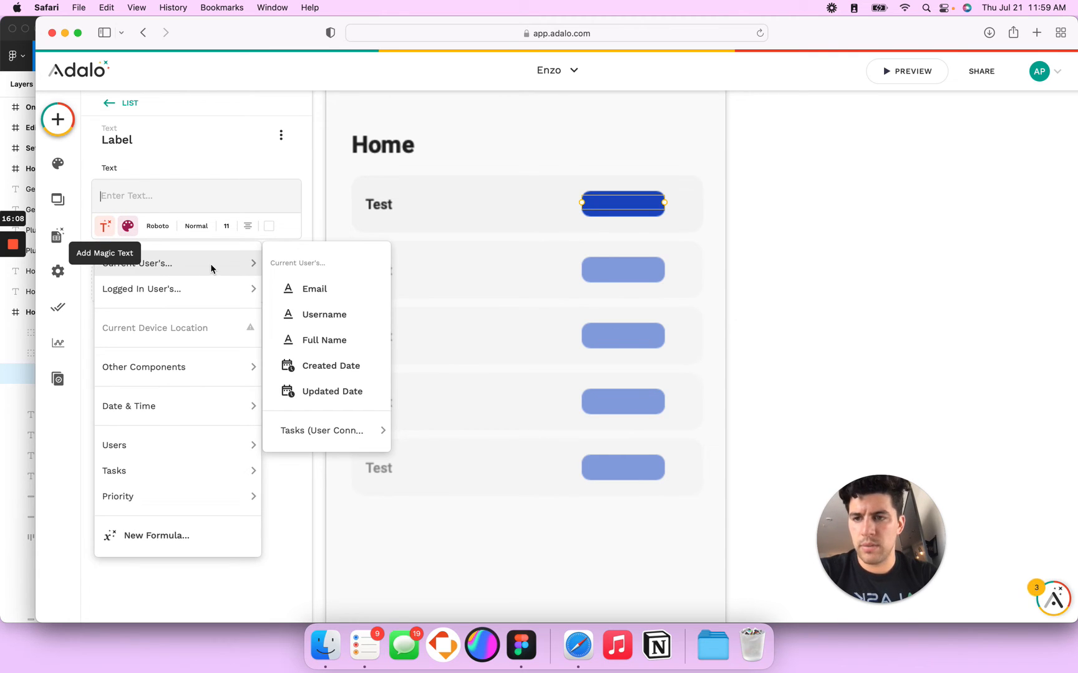
{"action": "mouse_move", "coordinate": [369, 433]}
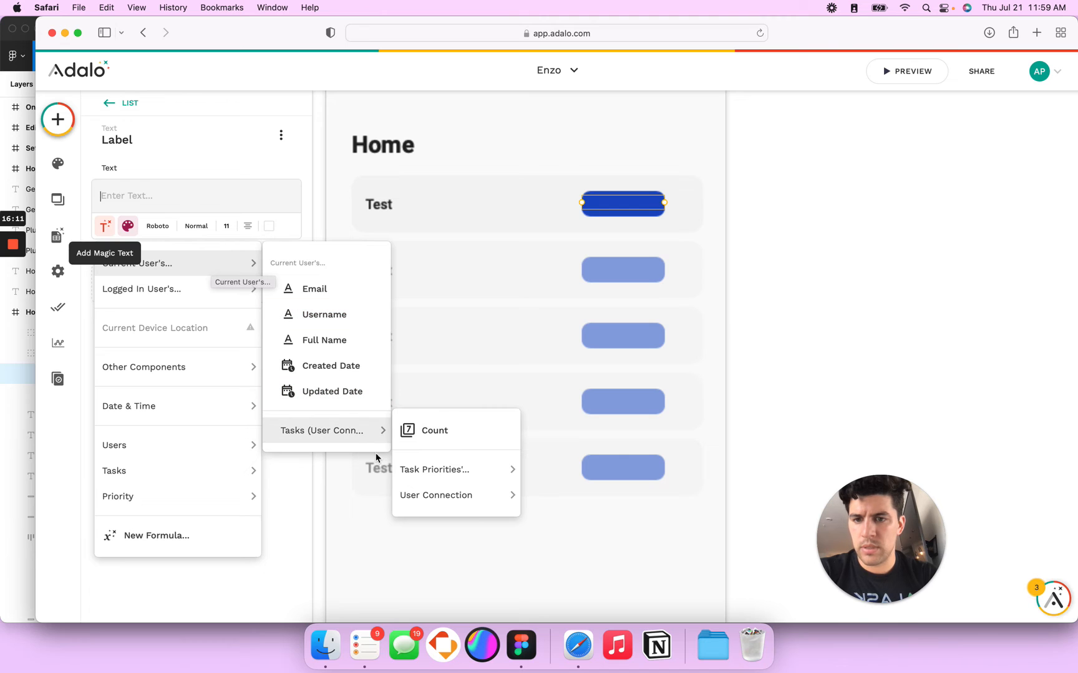
{"action": "mouse_move", "coordinate": [450, 476]}
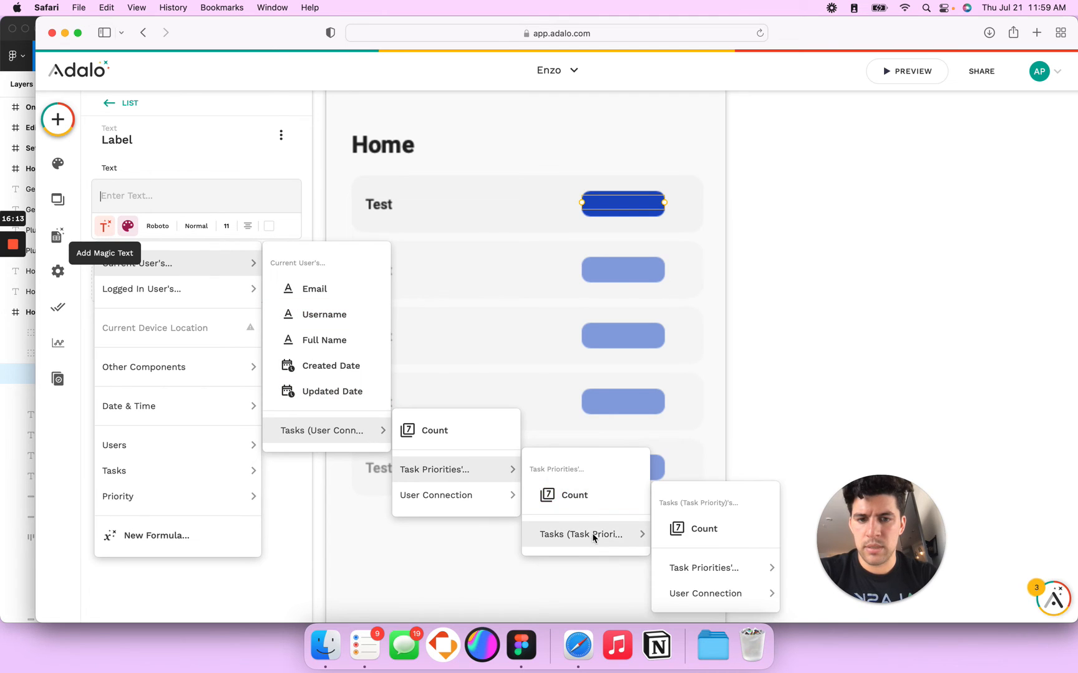
{"action": "mouse_move", "coordinate": [227, 298]}
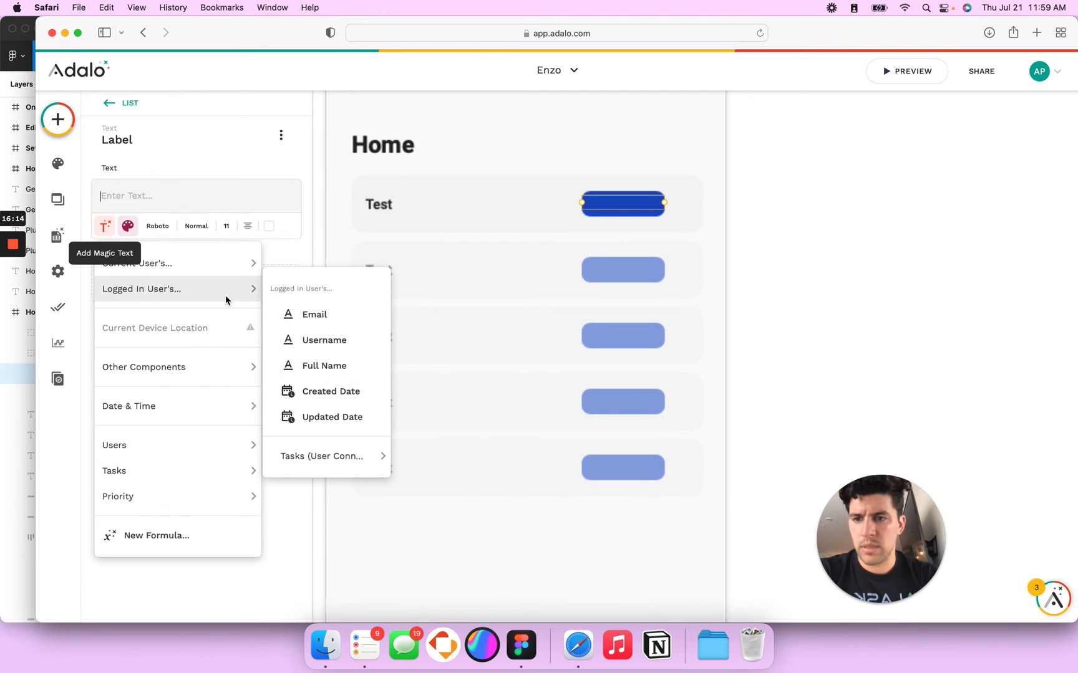
{"action": "mouse_move", "coordinate": [343, 458]}
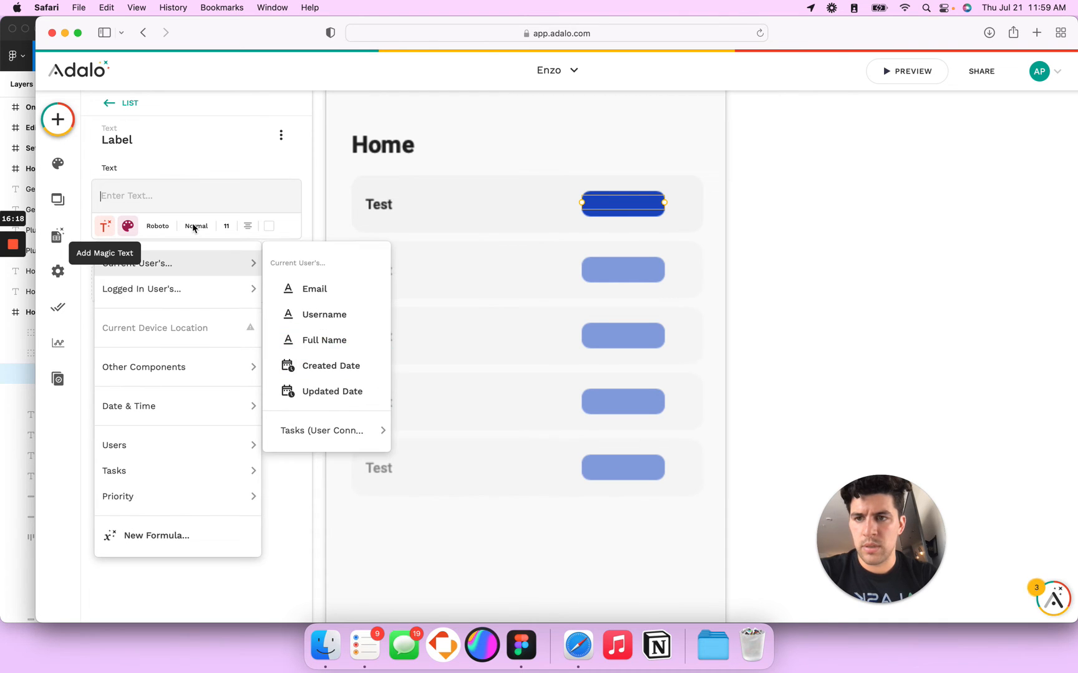
{"action": "left_click", "coordinate": [182, 144]}
{"action": "left_click", "coordinate": [60, 245]}
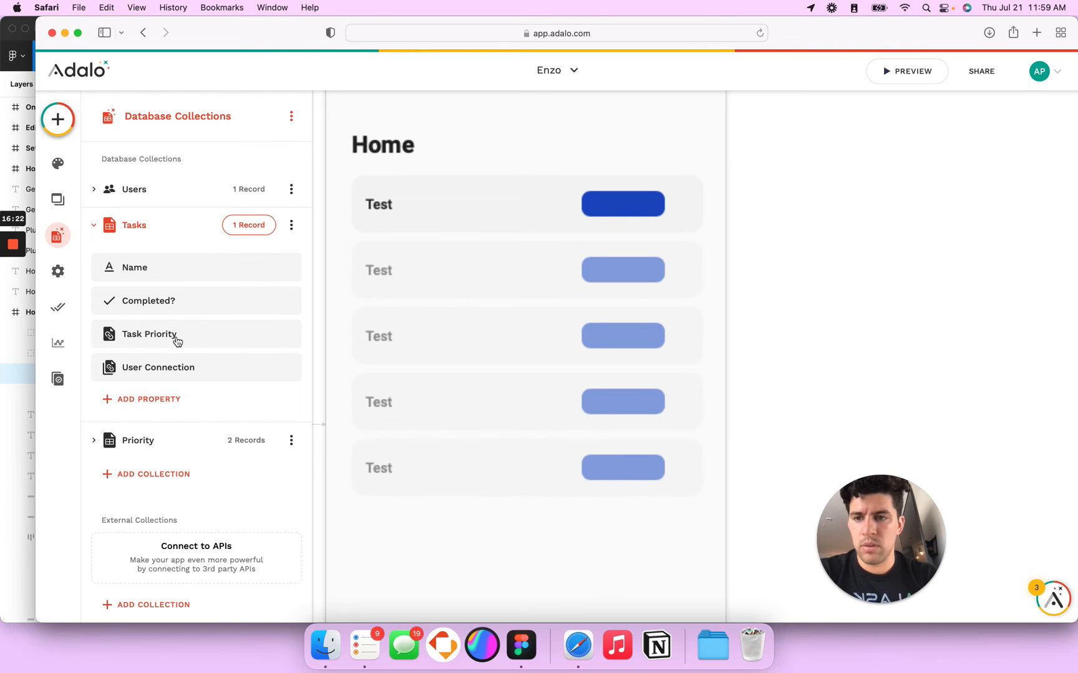
Step: Delete the Task Priority property from the Tasks collection
{"action": "left_click", "coordinate": [177, 340]}
{"action": "left_click", "coordinate": [281, 335]}
{"action": "left_click", "coordinate": [674, 345]}
Step: Add a Priorities relationship to Priority, letting each task have multiple priorities, and save it
{"action": "left_click", "coordinate": [138, 374]}
{"action": "mouse_move", "coordinate": [163, 330]}
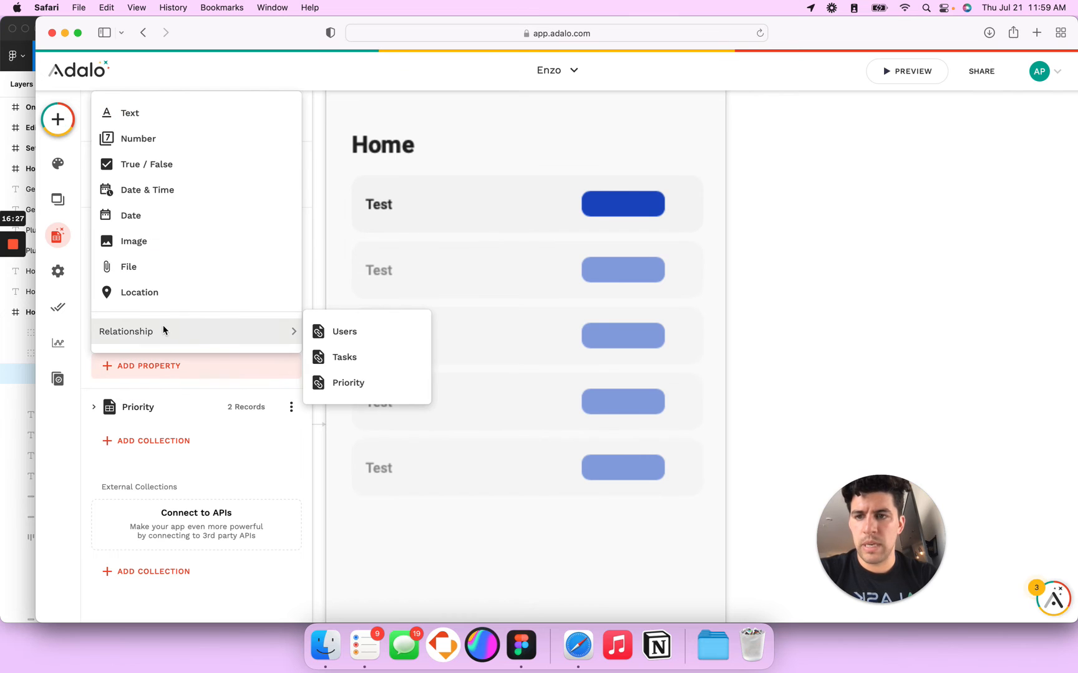
{"action": "left_click", "coordinate": [361, 385]}
{"action": "left_click", "coordinate": [494, 413]}
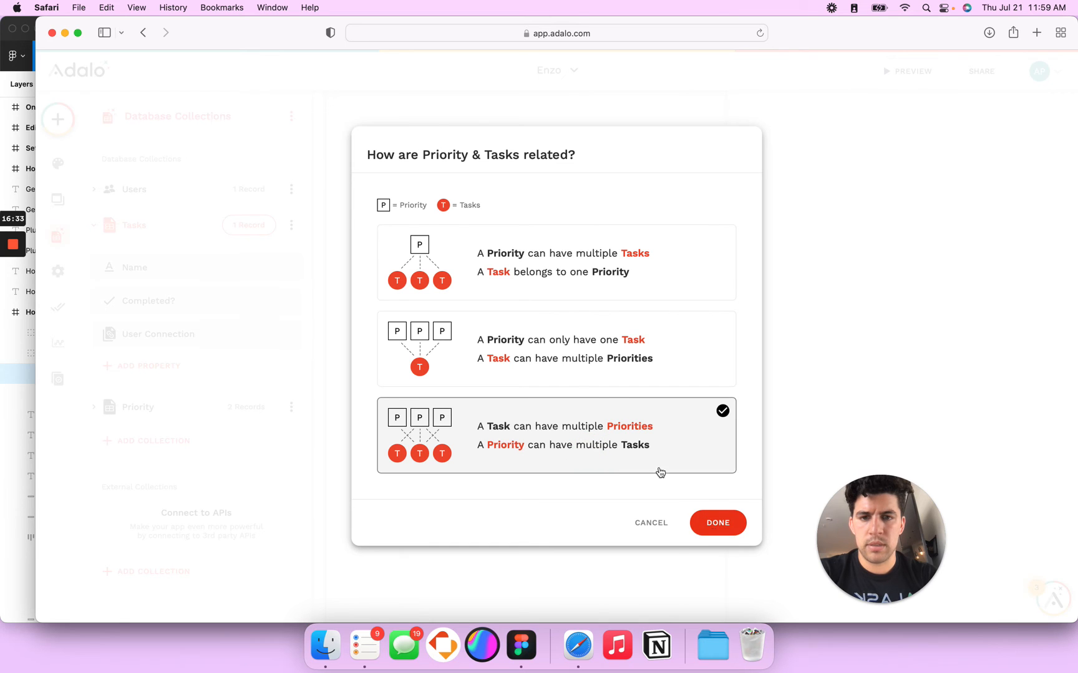
{"action": "left_click", "coordinate": [565, 362]}
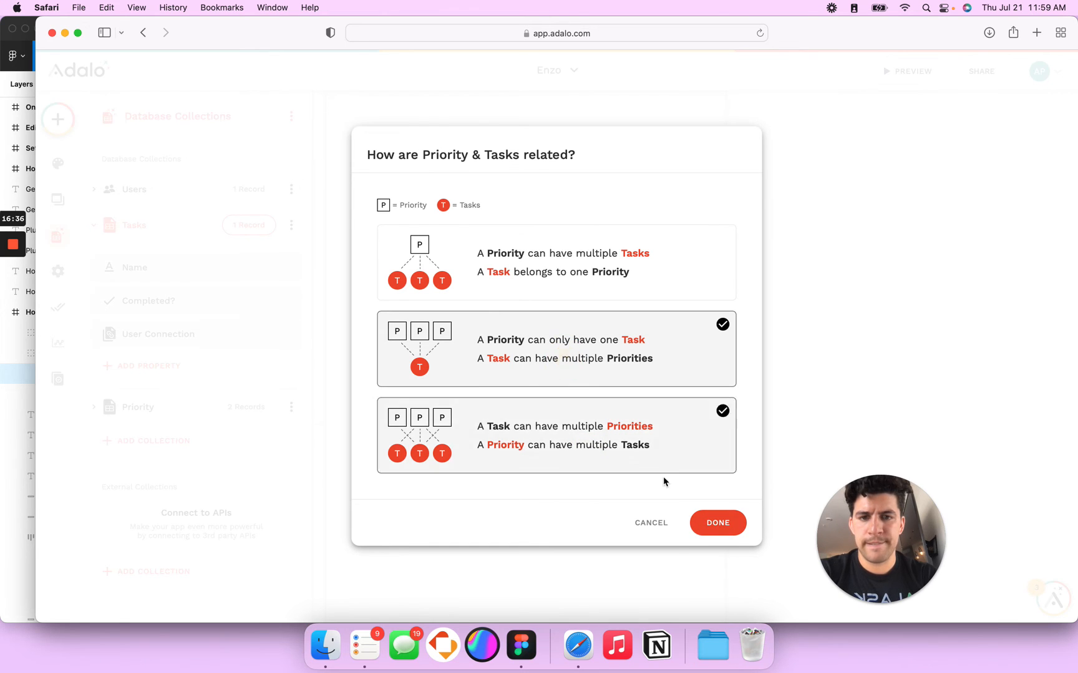
{"action": "left_click", "coordinate": [710, 522]}
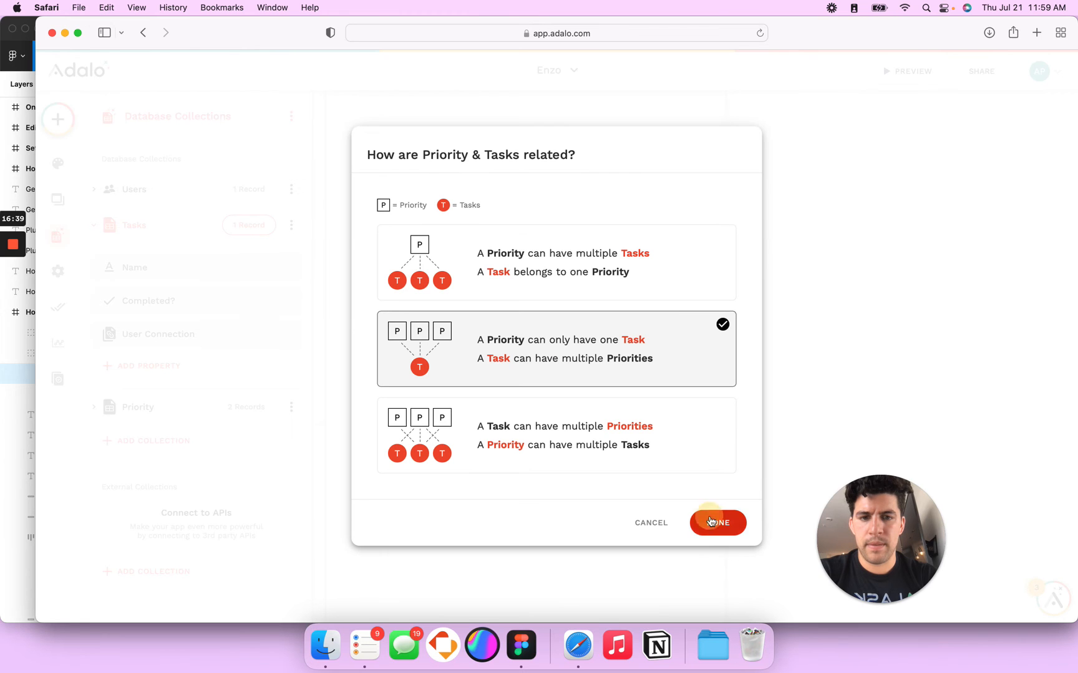
{"action": "double_click", "coordinate": [142, 467]}
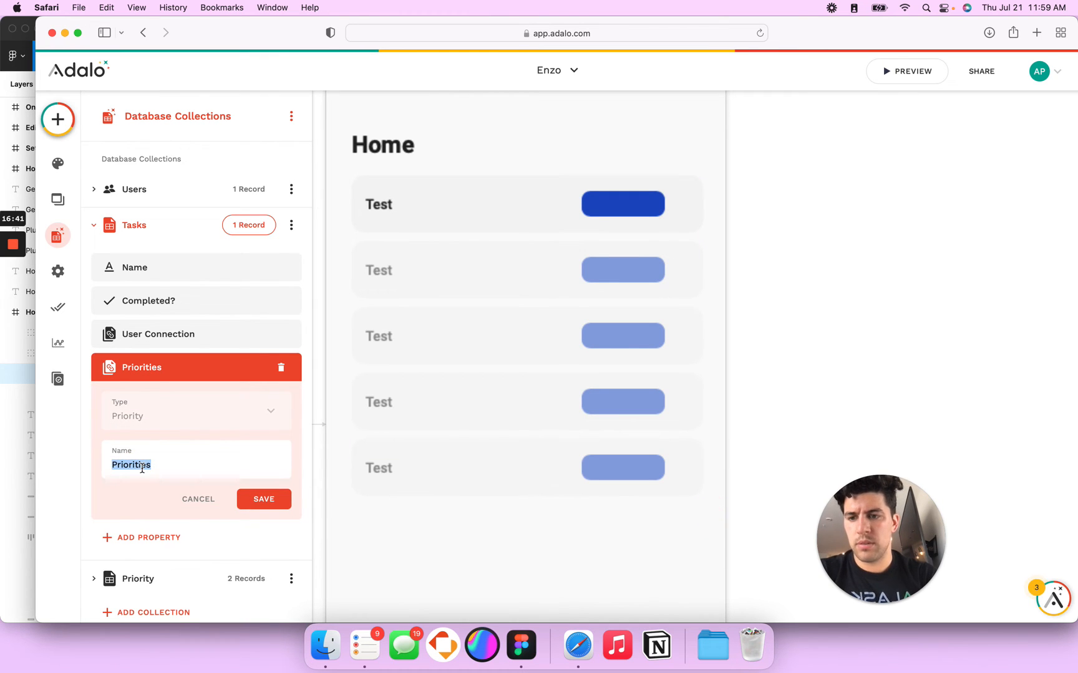
{"action": "left_click", "coordinate": [269, 500]}
{"action": "left_click", "coordinate": [629, 206]}
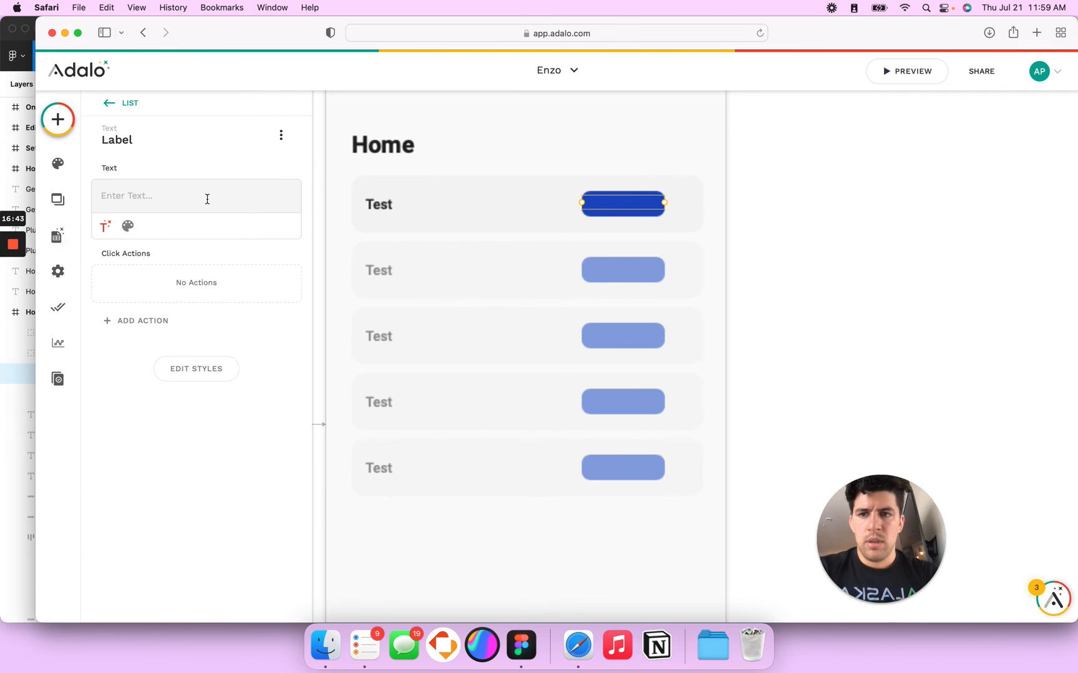
{"action": "left_click", "coordinate": [107, 228]}
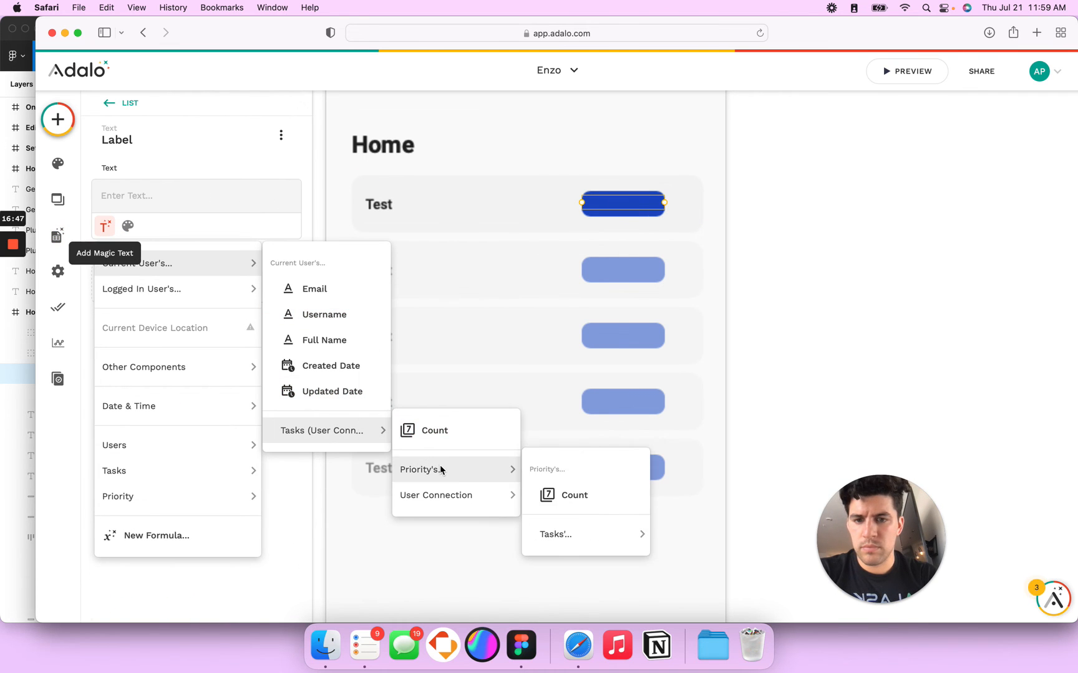
{"action": "mouse_move", "coordinate": [457, 496]}
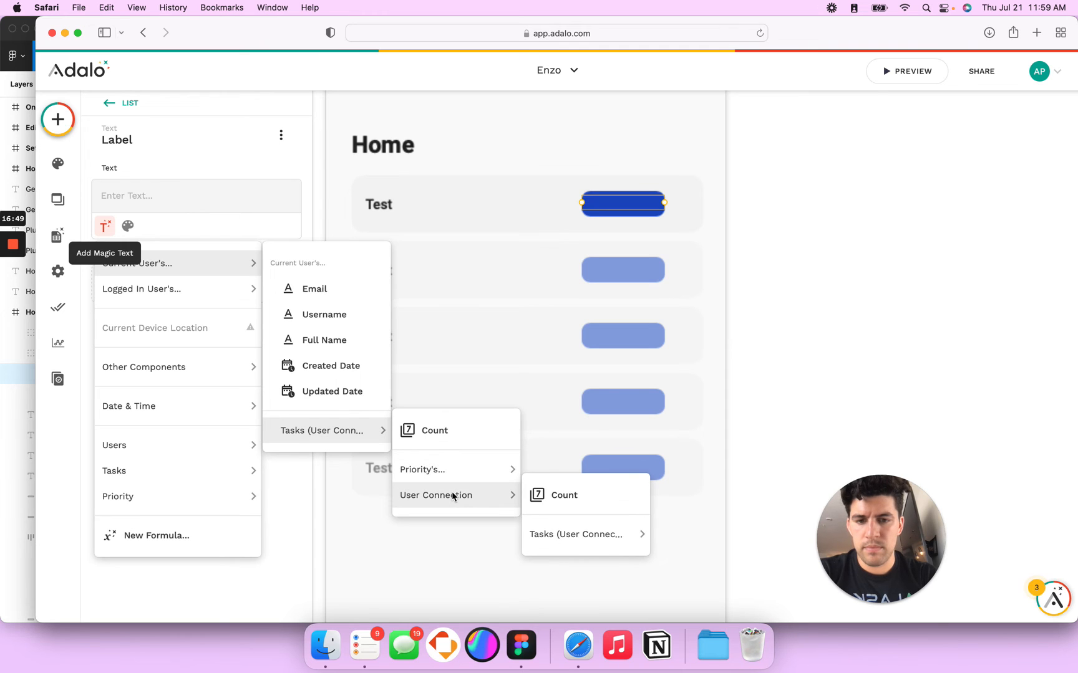
{"action": "mouse_move", "coordinate": [179, 465]}
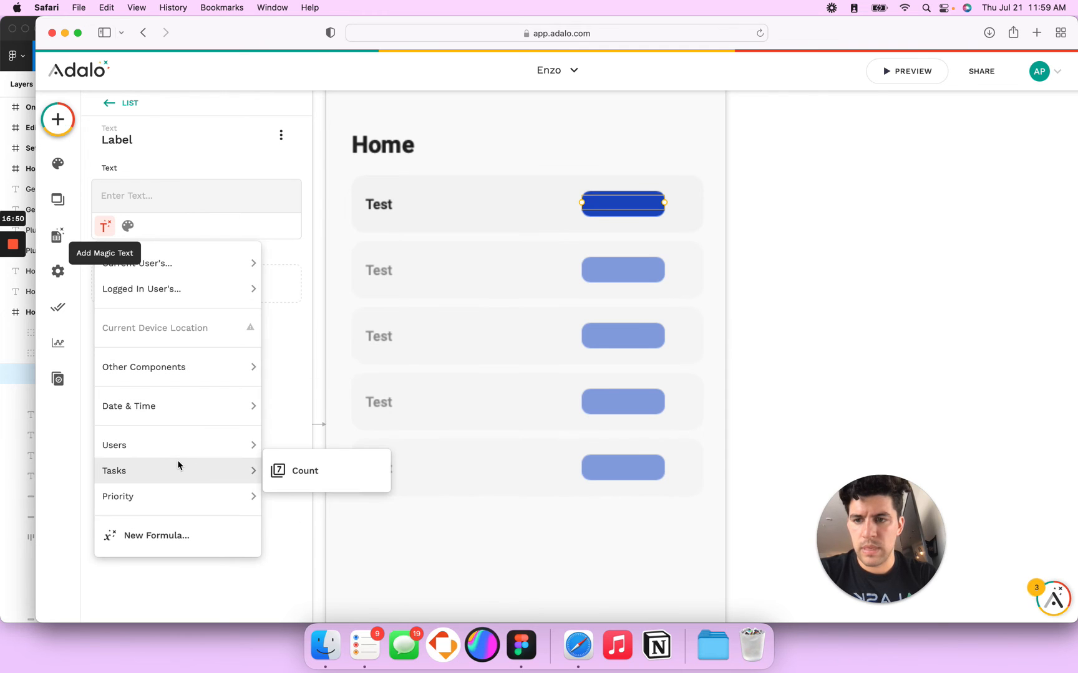
{"action": "left_click", "coordinate": [362, 274]}
{"action": "left_click", "coordinate": [56, 235]}
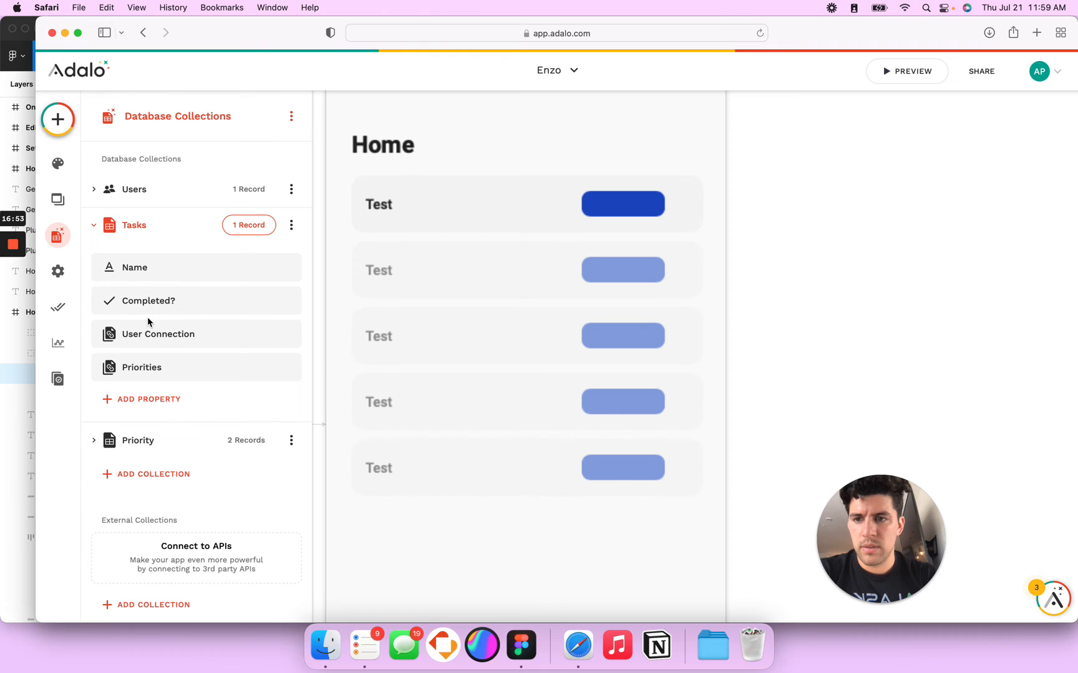
Step: Delete the existing Priorities property from Tasks
{"action": "left_click", "coordinate": [159, 365]}
{"action": "left_click", "coordinate": [293, 368]}
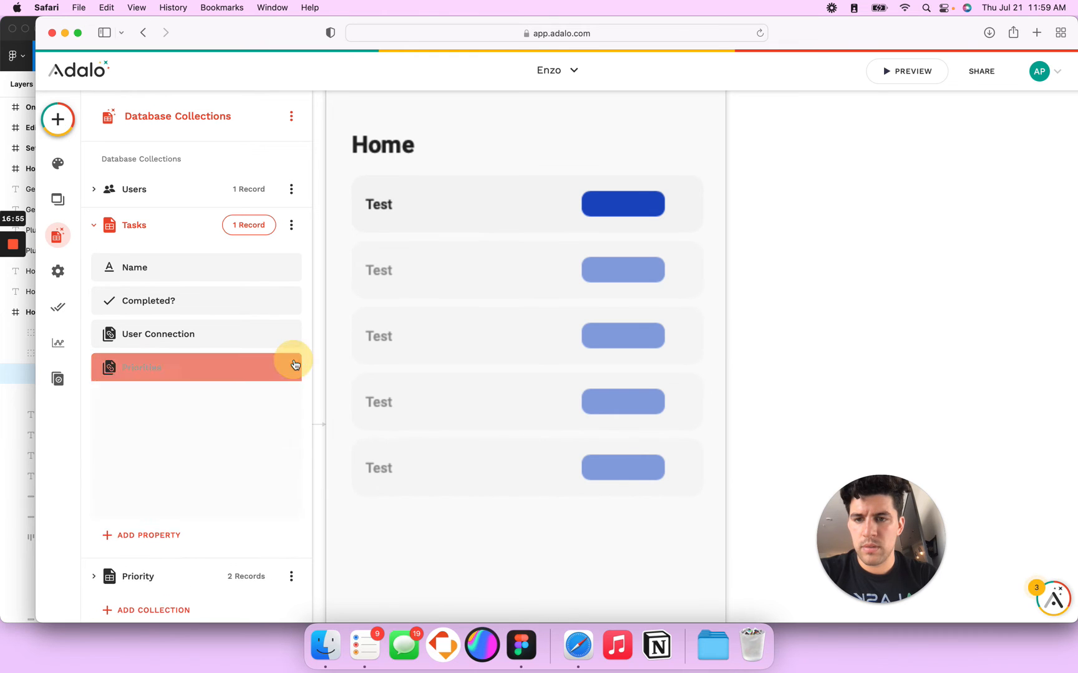
{"action": "left_click", "coordinate": [275, 366]}
{"action": "left_click", "coordinate": [280, 367]}
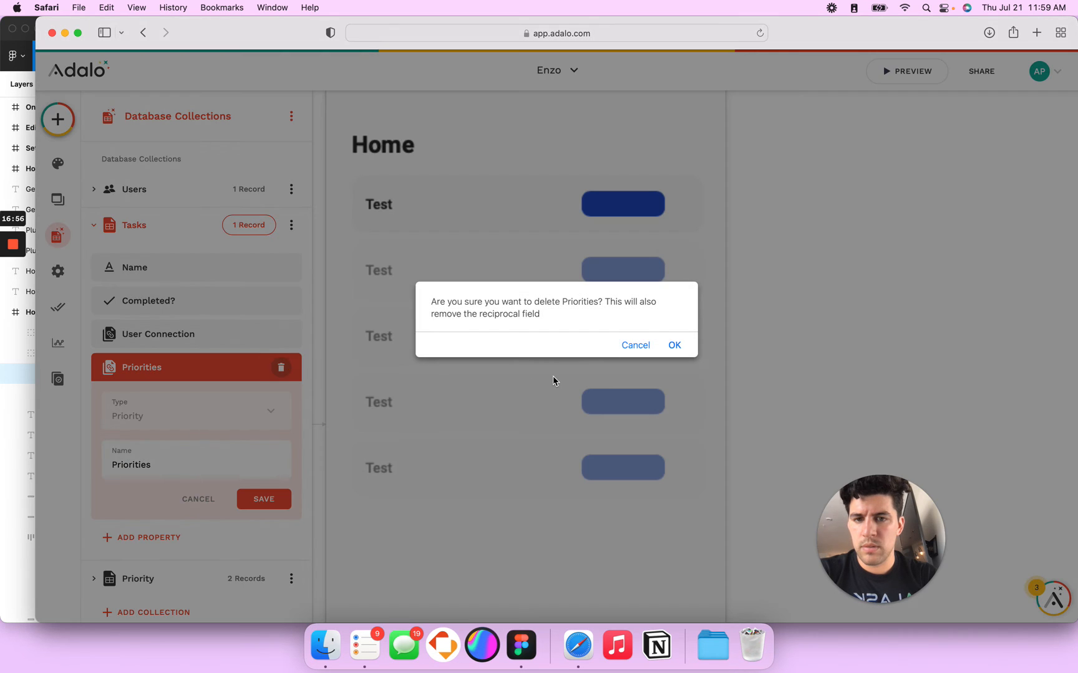
{"action": "left_click", "coordinate": [674, 345]}
Step: Remove the Users relationship that was accidentally added to Tasks
{"action": "left_click", "coordinate": [141, 372]}
{"action": "mouse_move", "coordinate": [193, 339]}
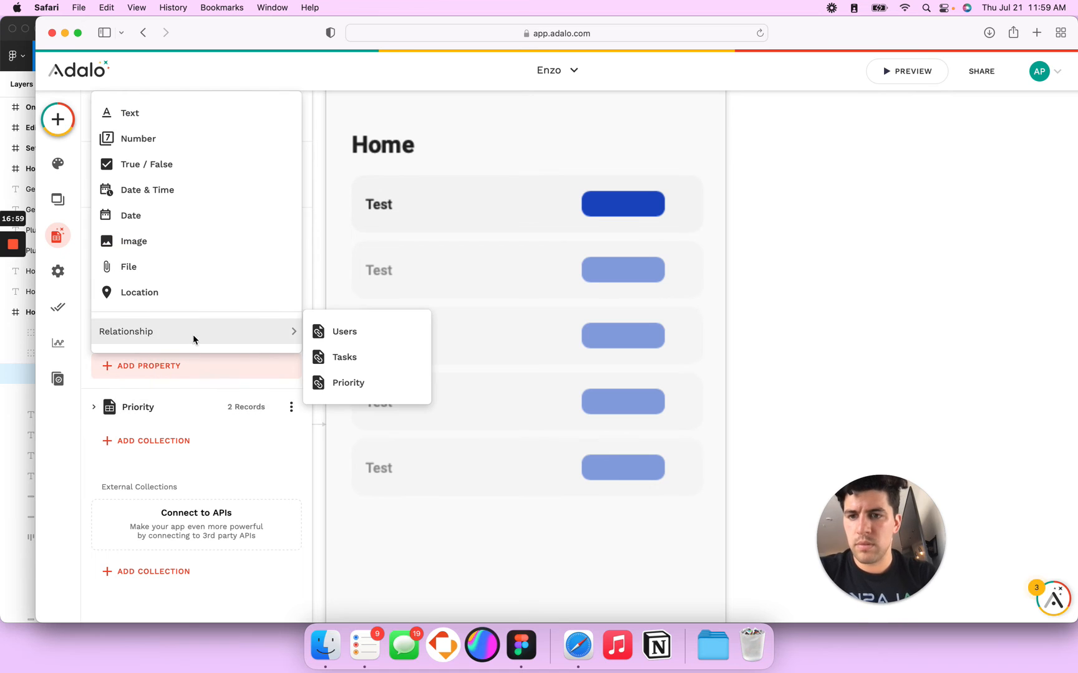
{"action": "left_click", "coordinate": [347, 334]}
{"action": "left_click", "coordinate": [513, 434]}
{"action": "left_click", "coordinate": [714, 522]}
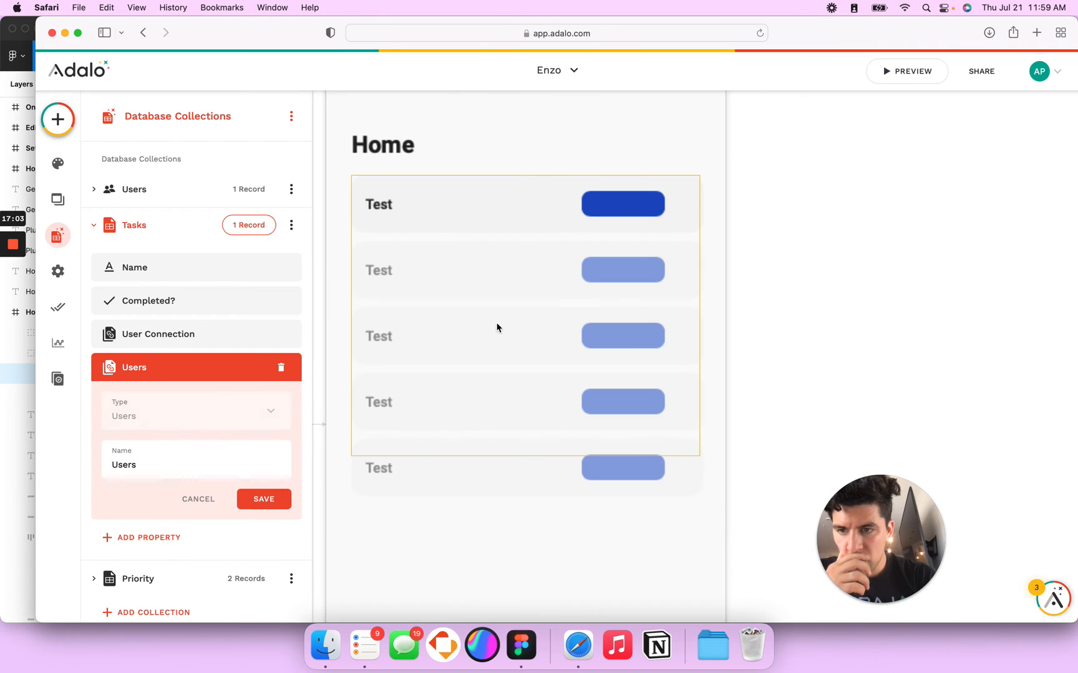
{"action": "left_click", "coordinate": [281, 367]}
{"action": "left_click", "coordinate": [667, 348]}
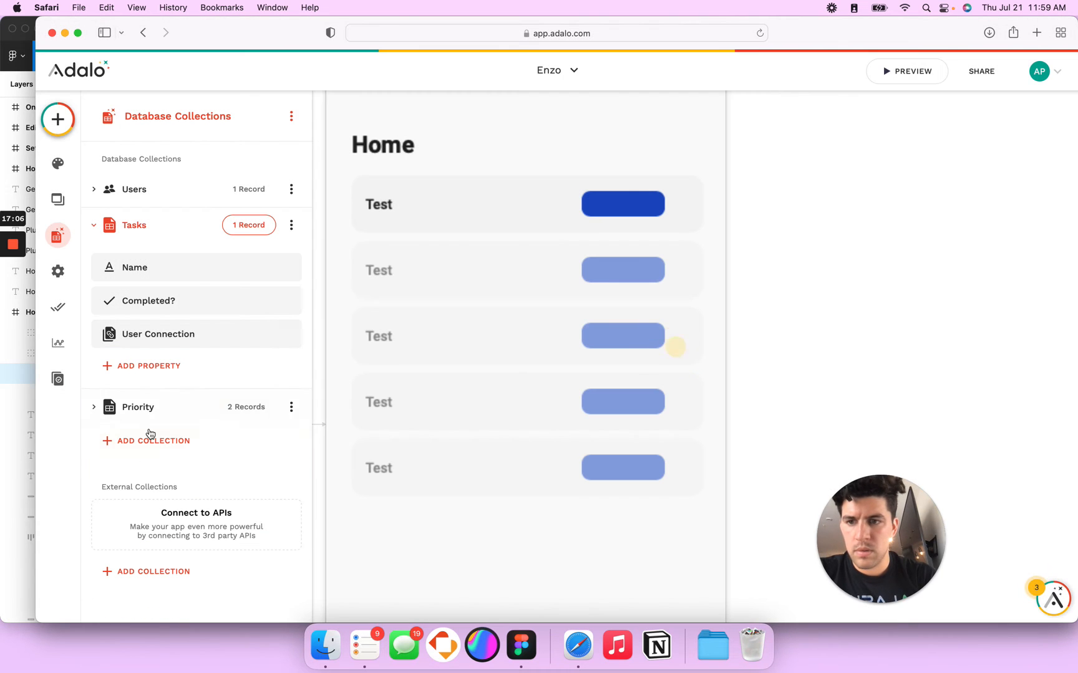
Step: Re-create the Priorities relationship to Priority as many-to-many and save it
{"action": "left_click", "coordinate": [142, 374]}
{"action": "mouse_move", "coordinate": [274, 331]}
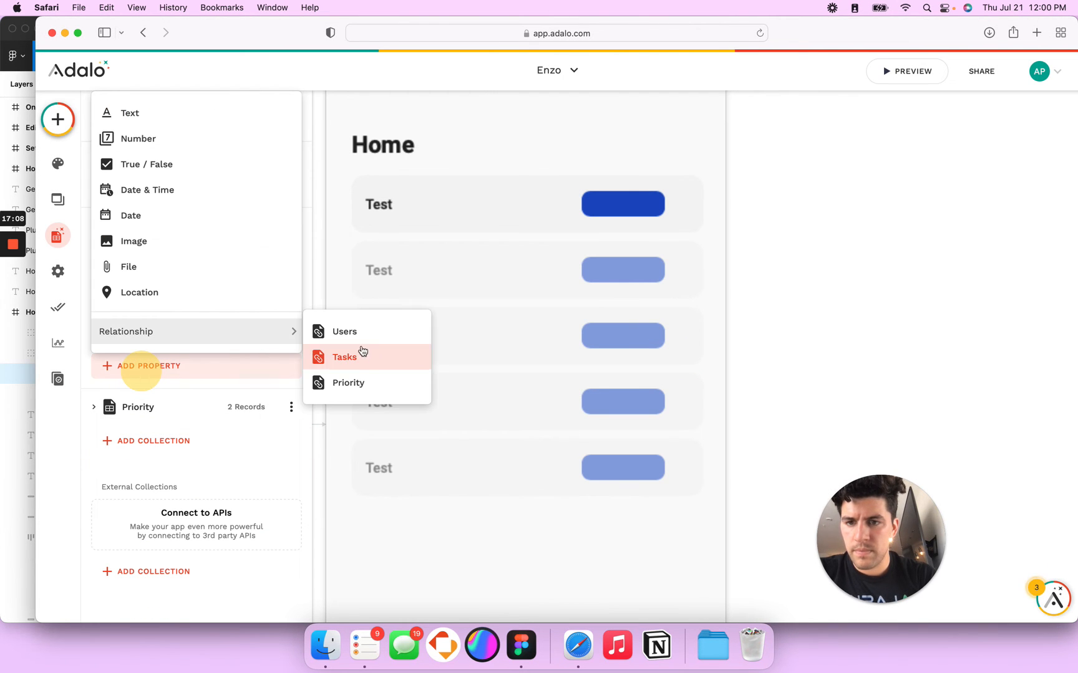
{"action": "left_click", "coordinate": [356, 384]}
{"action": "left_click", "coordinate": [515, 423]}
{"action": "left_click", "coordinate": [710, 522]}
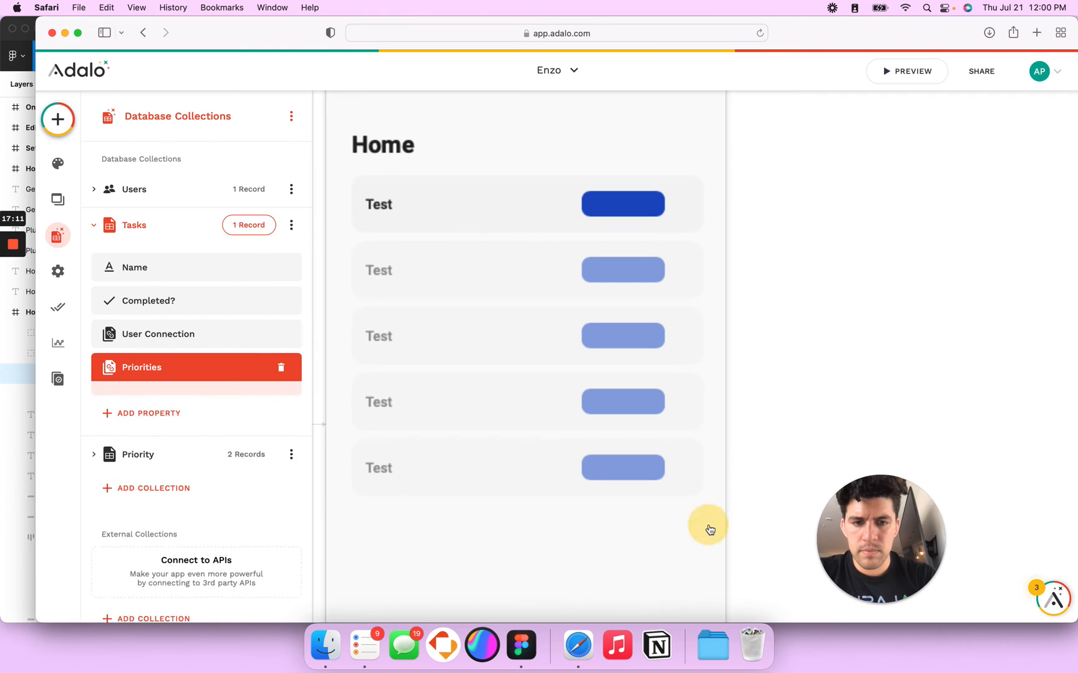
{"action": "left_click", "coordinate": [244, 503]}
{"action": "left_click", "coordinate": [413, 298]}
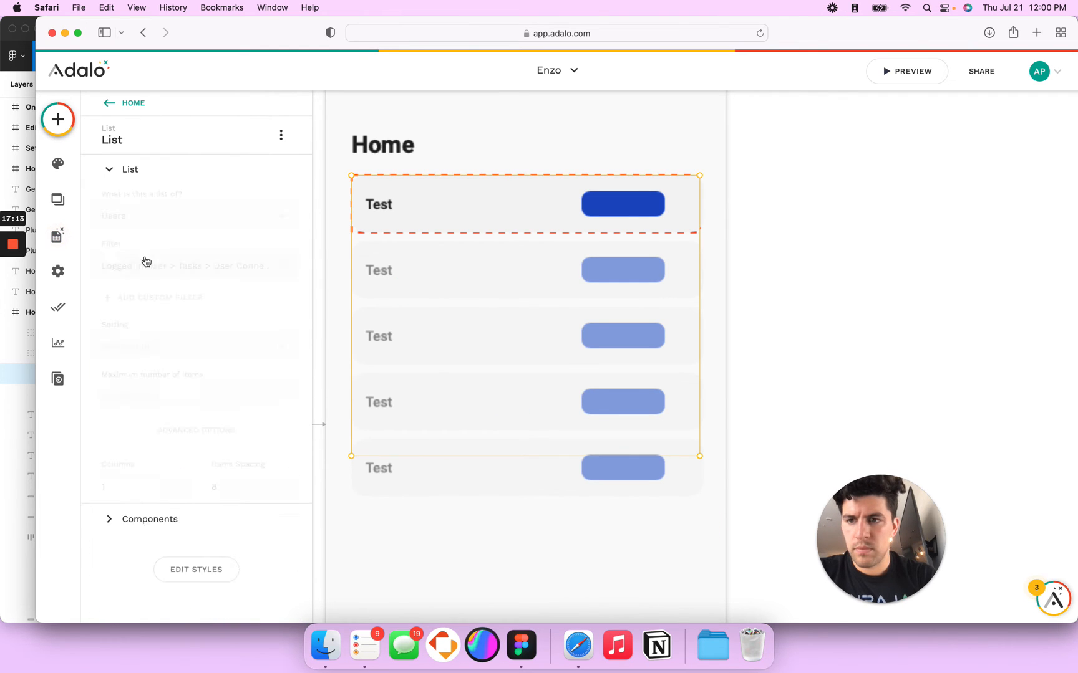
Step: Browse the first row's button label Magic Text options without inserting, then reopen the Database panel
{"action": "left_click", "coordinate": [628, 212]}
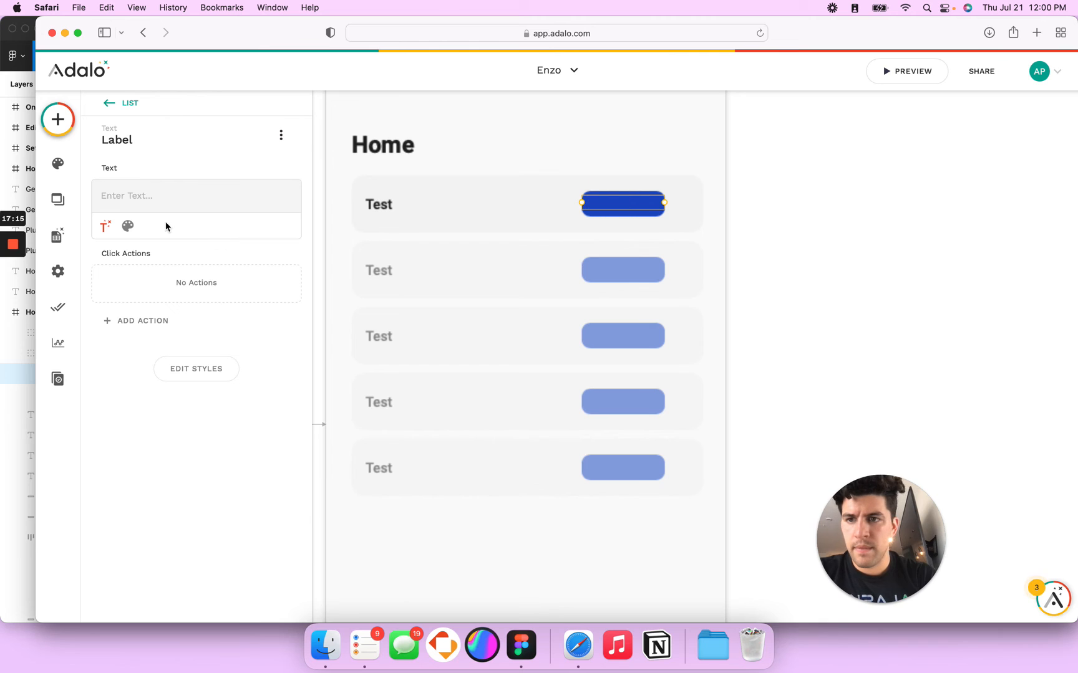
{"action": "left_click", "coordinate": [106, 226]}
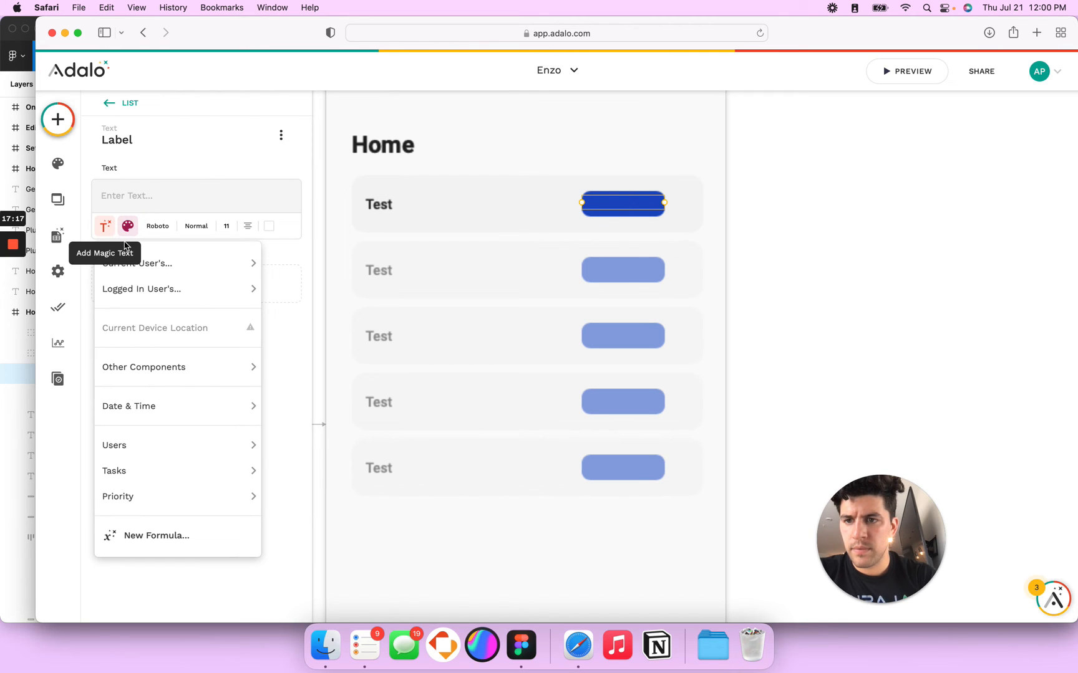
{"action": "mouse_move", "coordinate": [169, 268]}
{"action": "mouse_move", "coordinate": [342, 436]}
{"action": "mouse_move", "coordinate": [428, 474]}
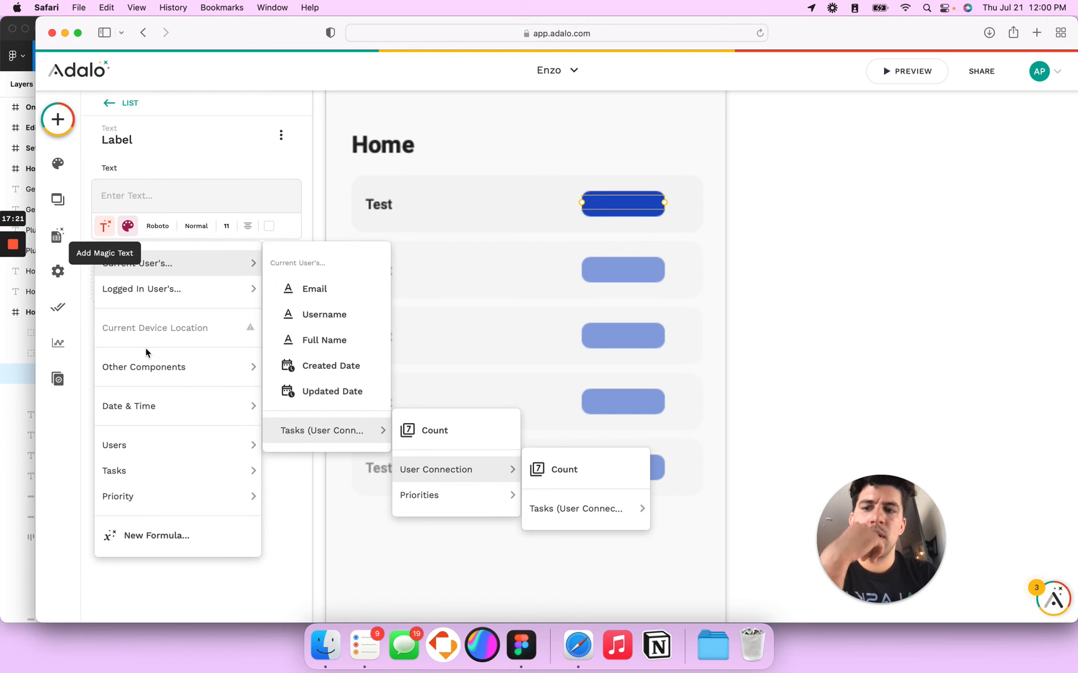
{"action": "mouse_move", "coordinate": [163, 483]}
{"action": "mouse_move", "coordinate": [168, 508]}
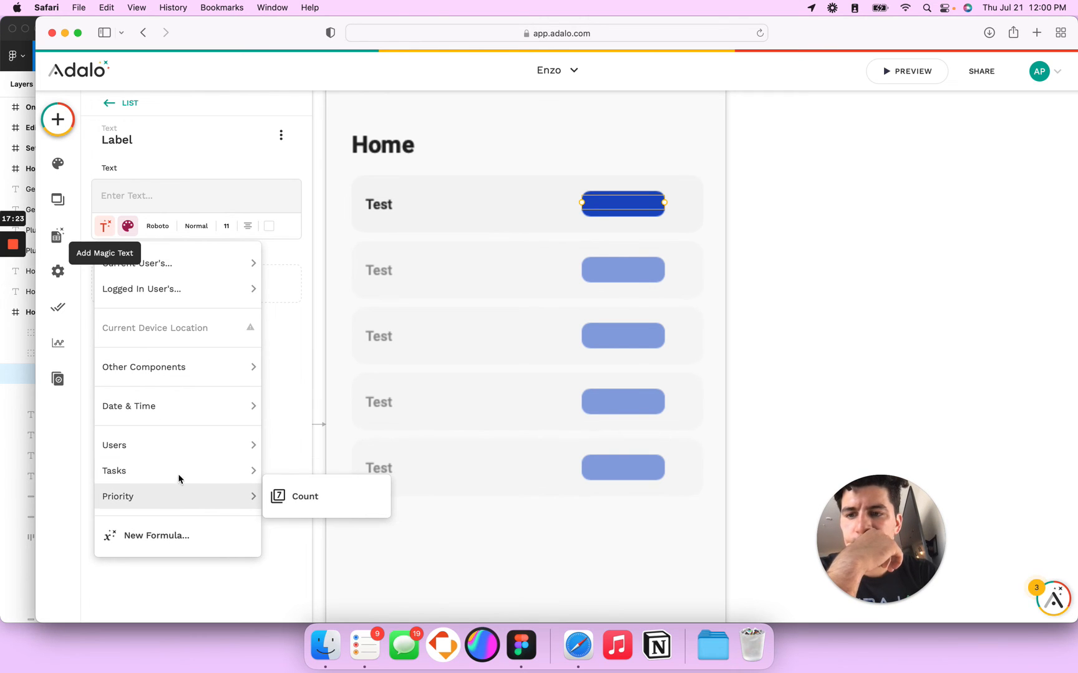
{"action": "mouse_move", "coordinate": [193, 355]}
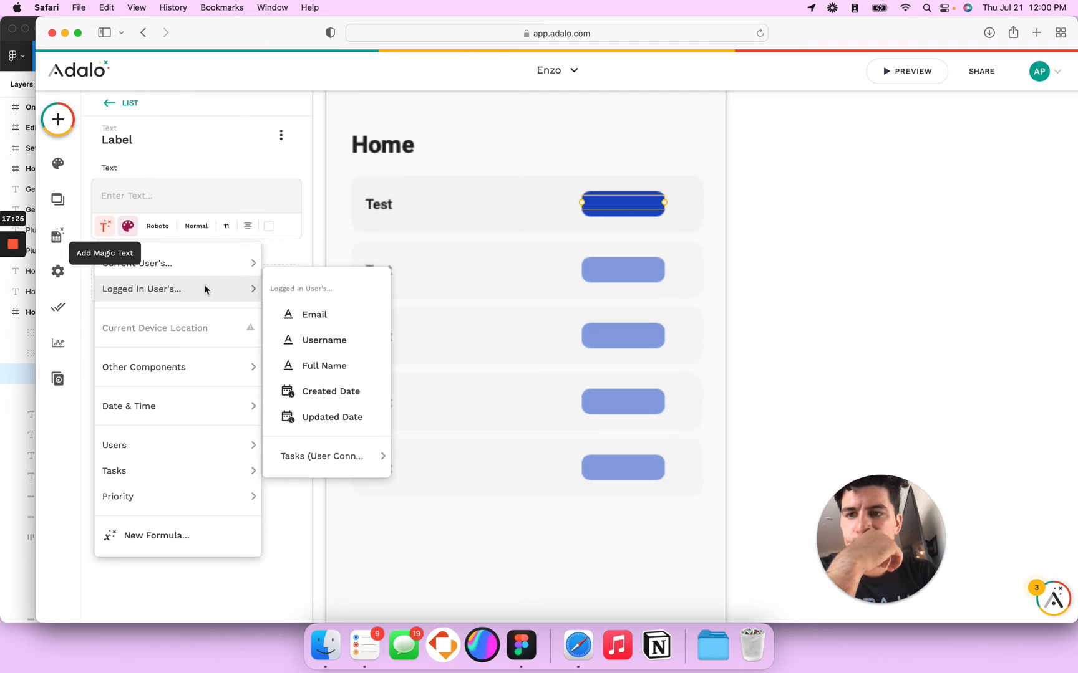
{"action": "mouse_move", "coordinate": [232, 298]}
{"action": "mouse_move", "coordinate": [330, 460]}
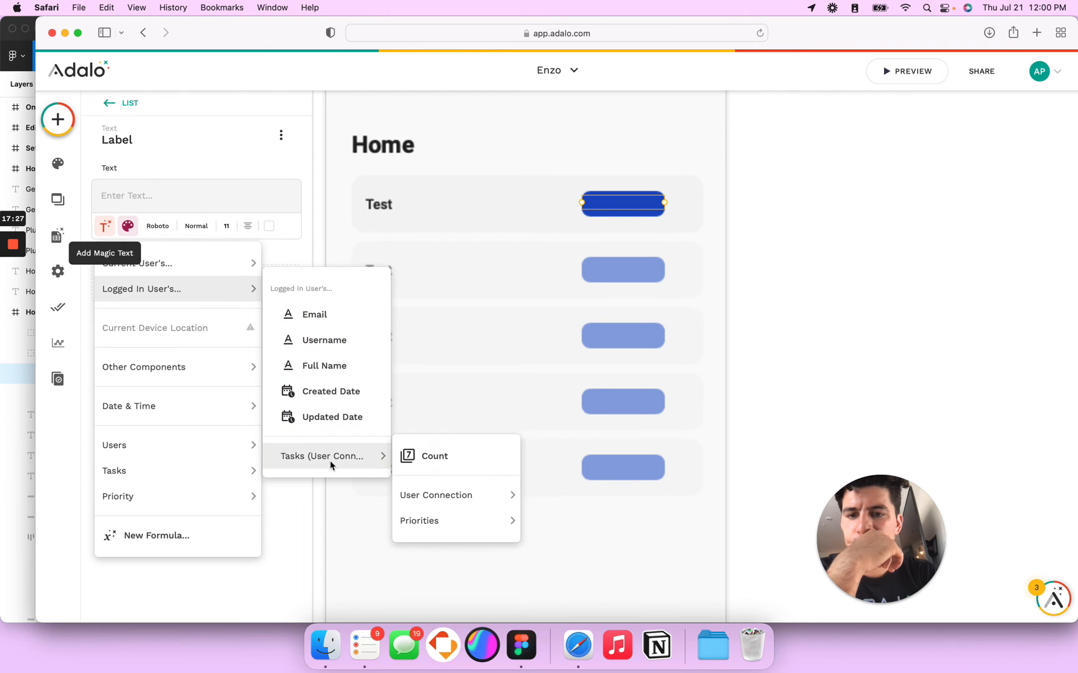
{"action": "mouse_move", "coordinate": [445, 528]}
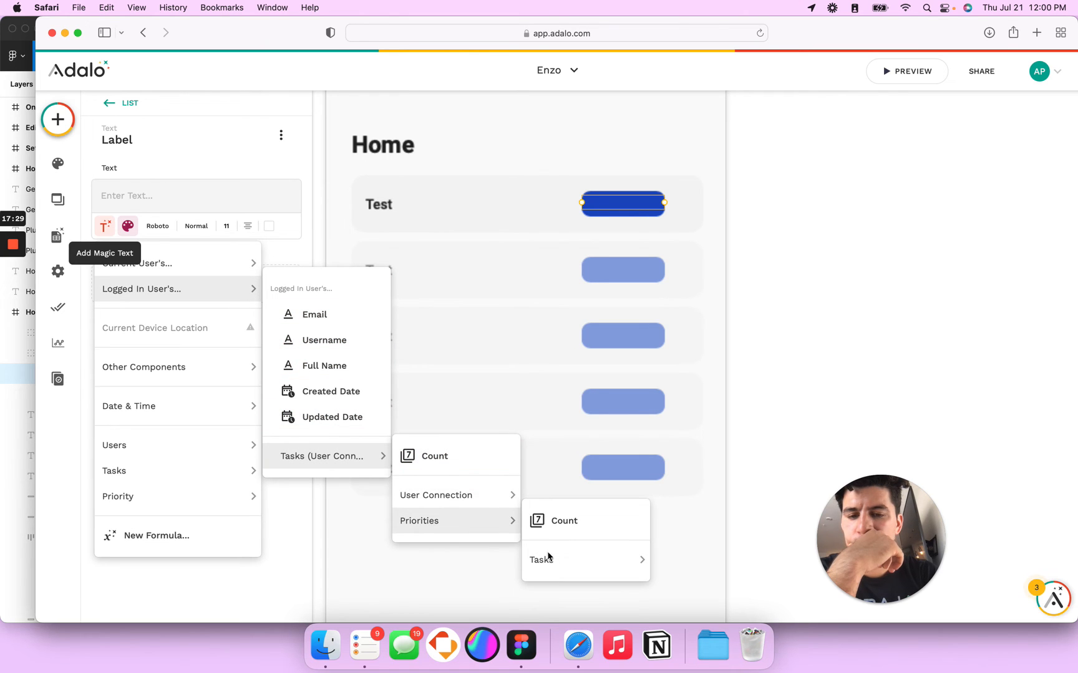
{"action": "mouse_move", "coordinate": [550, 560]}
{"action": "mouse_move", "coordinate": [715, 574]}
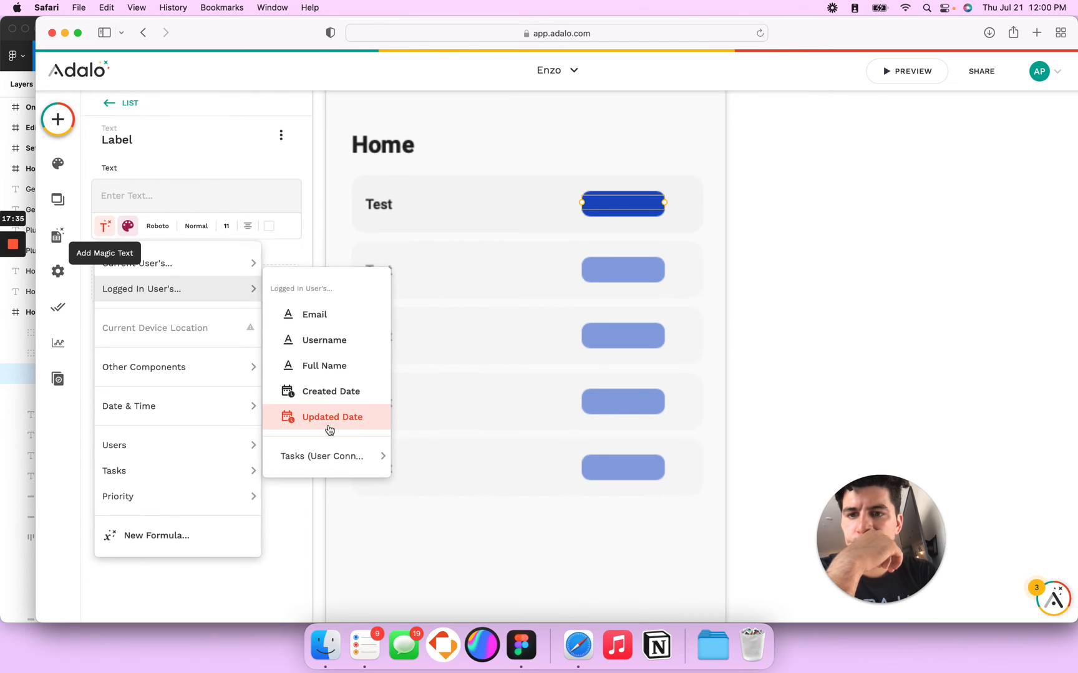
{"action": "left_click", "coordinate": [338, 185]}
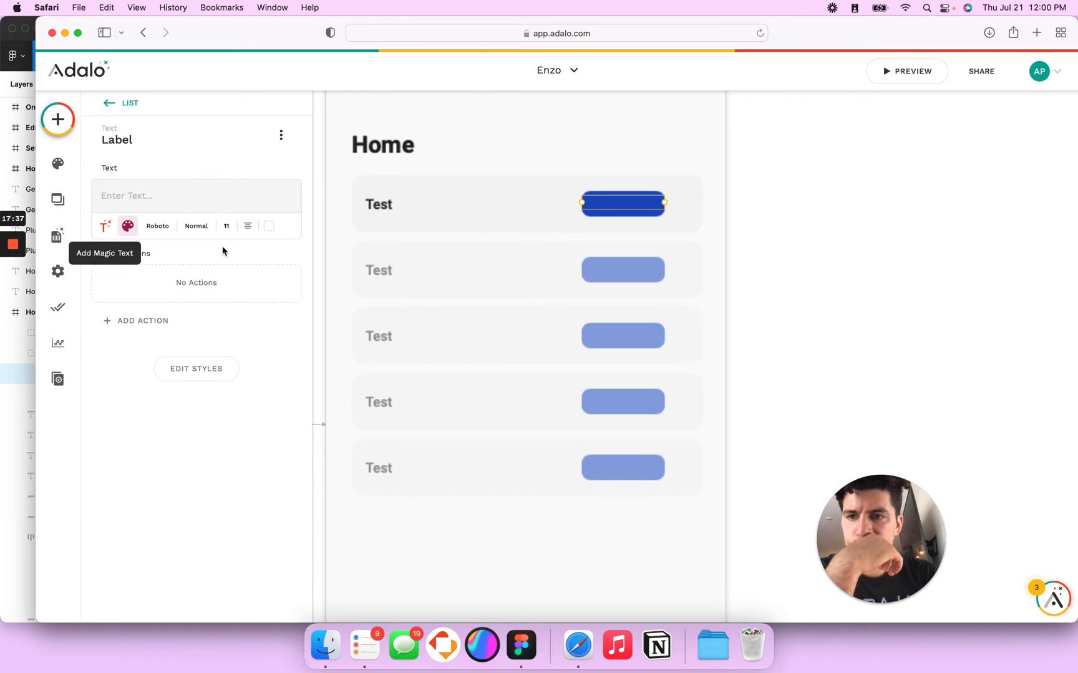
{"action": "left_click", "coordinate": [57, 235]}
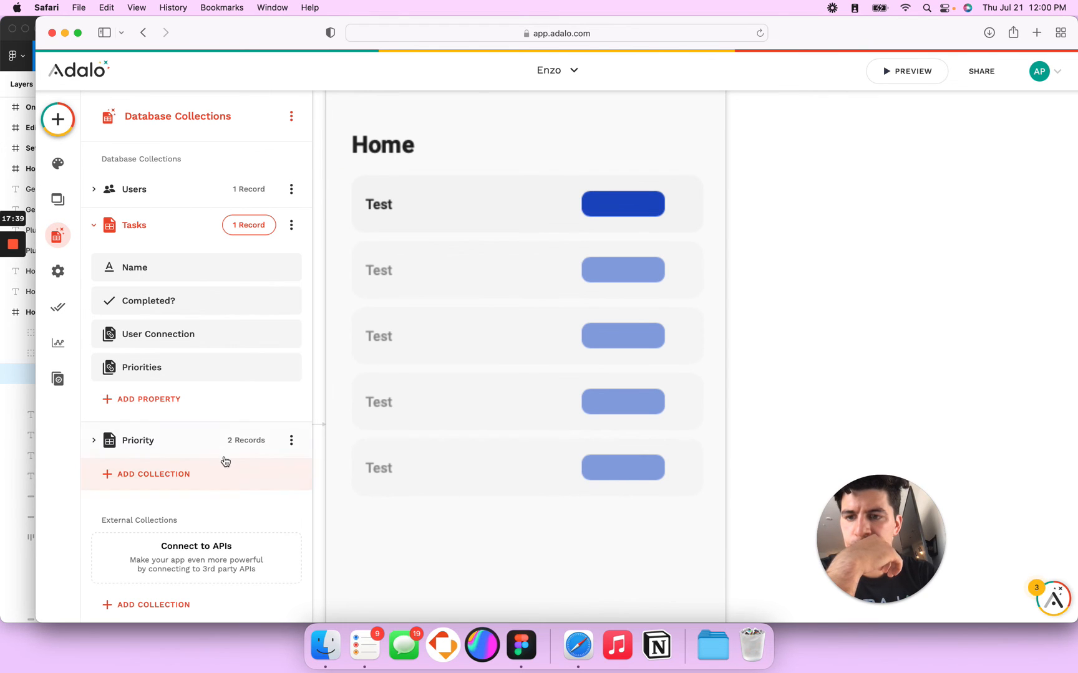
Step: Review the Priority and Tasks properties, backing out of deleting User Connection
{"action": "left_click", "coordinate": [96, 440]}
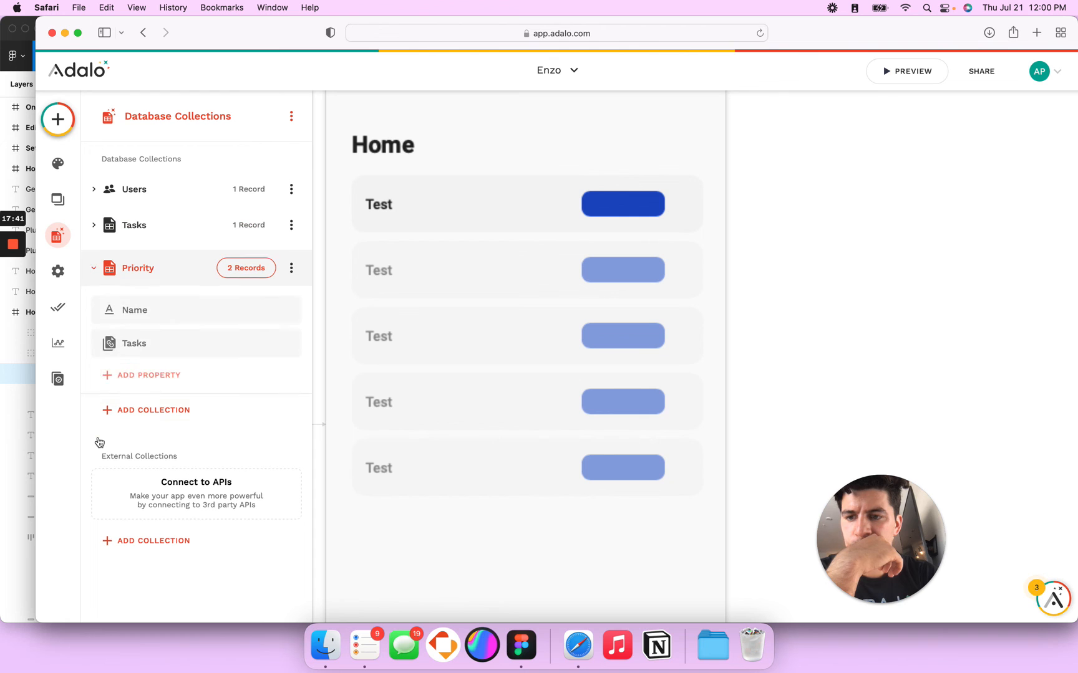
{"action": "left_click", "coordinate": [109, 225]}
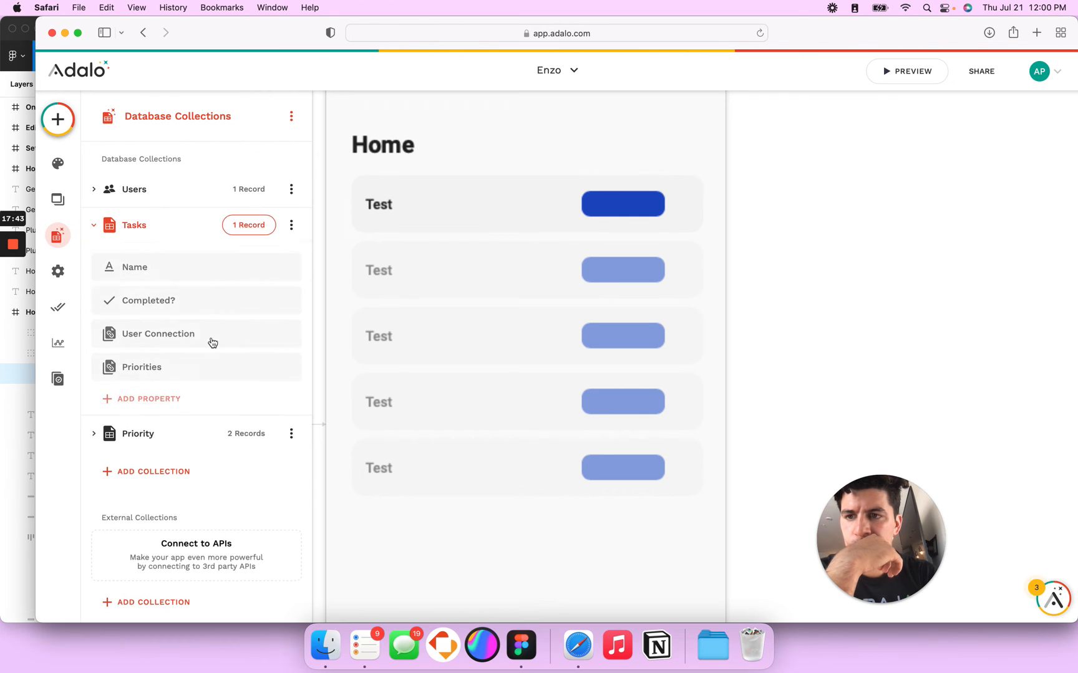
{"action": "left_click", "coordinate": [185, 335]}
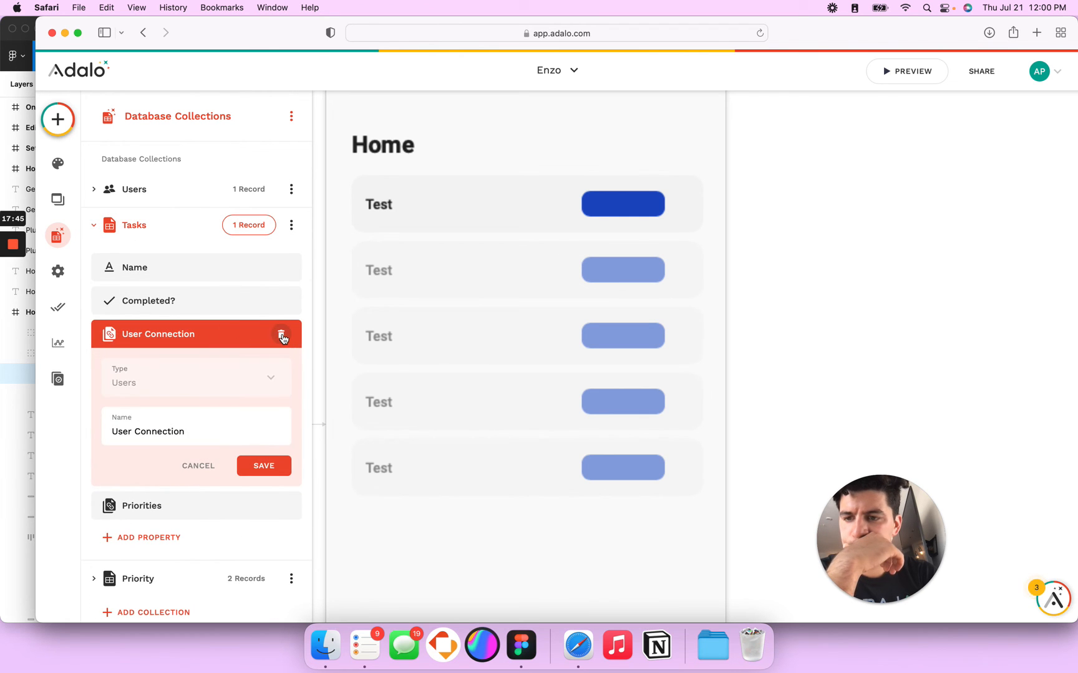
{"action": "left_click", "coordinate": [282, 336]}
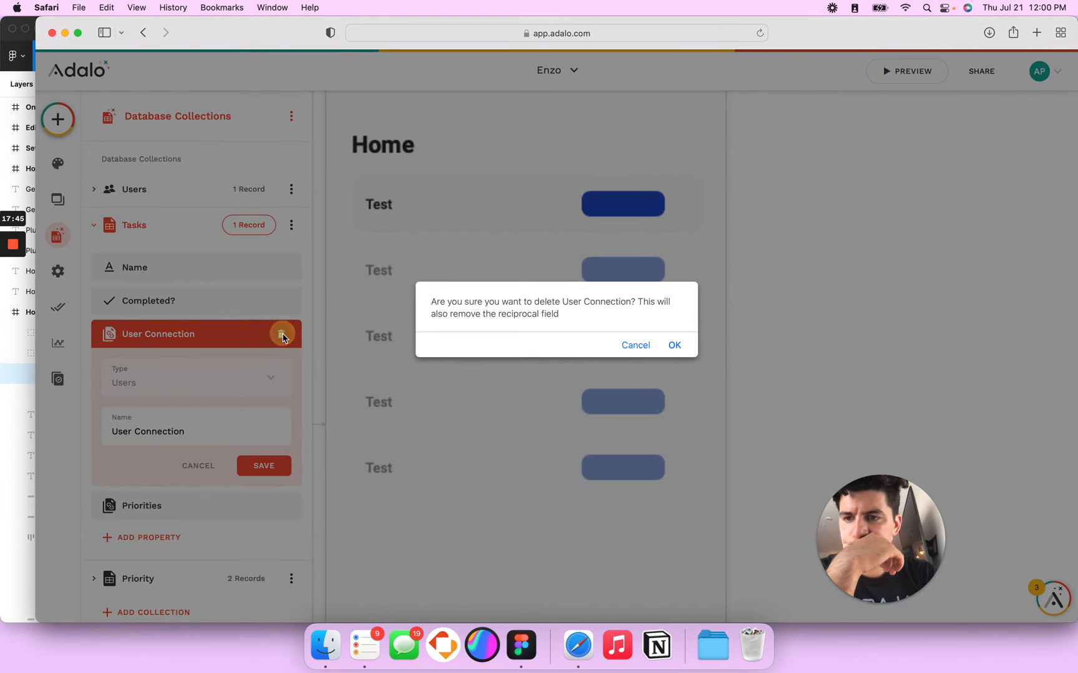
{"action": "left_click", "coordinate": [637, 345]}
Step: Rename the Tasks property Priorities to Priority and save it
{"action": "left_click", "coordinate": [242, 511]}
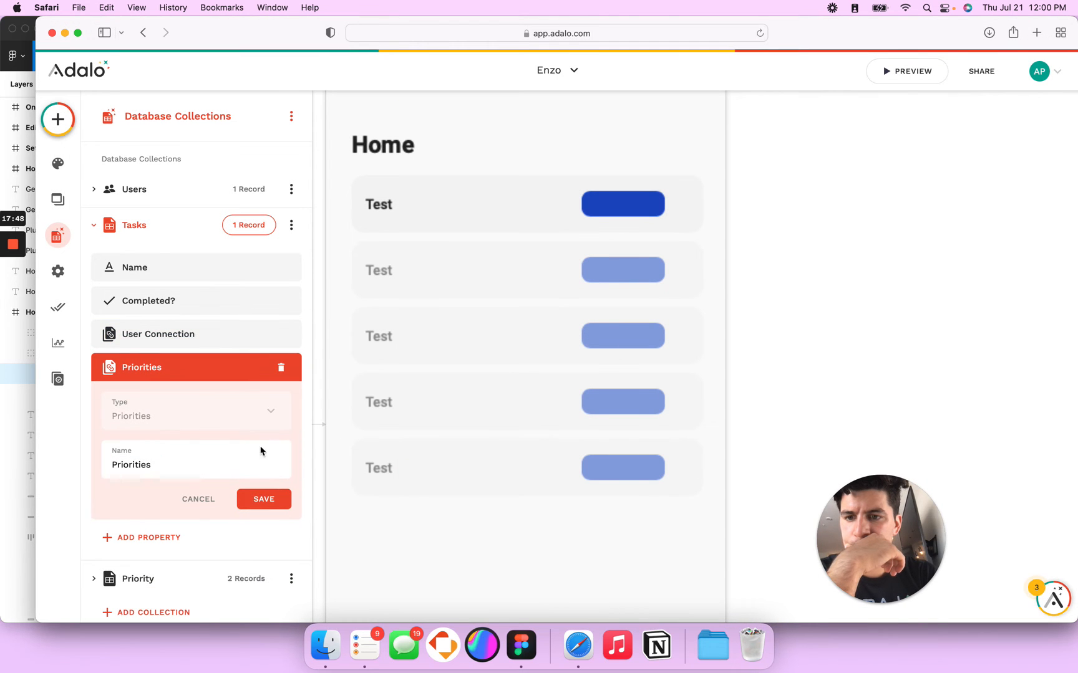
{"action": "mouse_move", "coordinate": [10, 246]}
{"action": "left_click", "coordinate": [13, 298]}
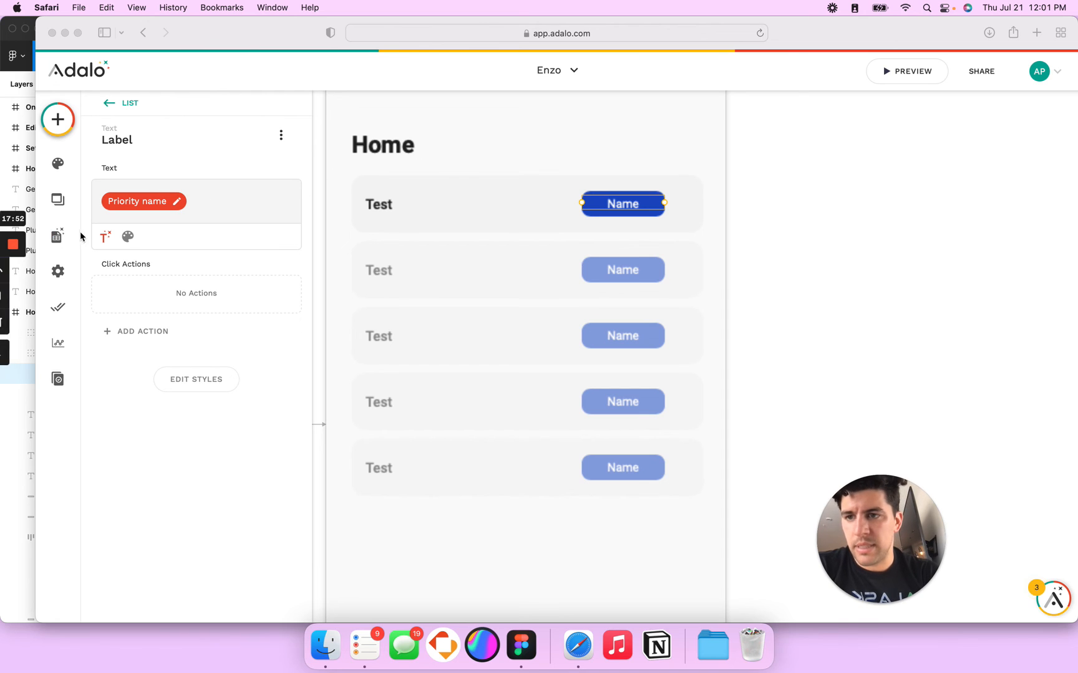
{"action": "left_click", "coordinate": [58, 235]}
{"action": "left_click", "coordinate": [403, 245]}
{"action": "left_click", "coordinate": [63, 241]}
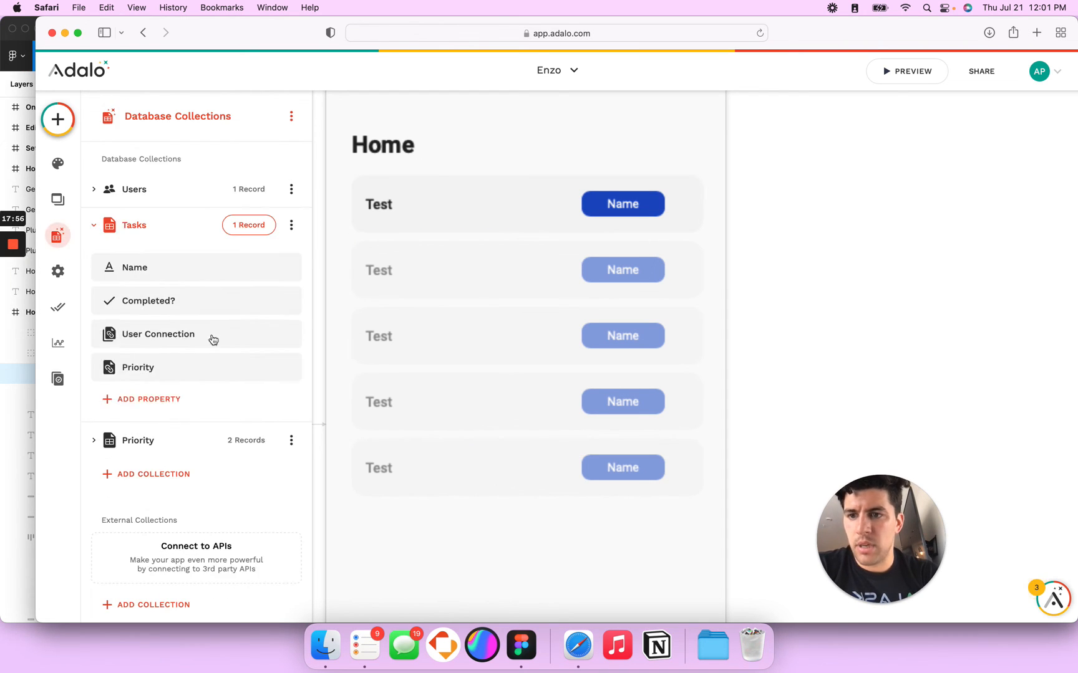
Step: Start a one-priority-to-many-tasks relationship, cancel it, and select the Home task list
{"action": "left_click", "coordinate": [171, 374]}
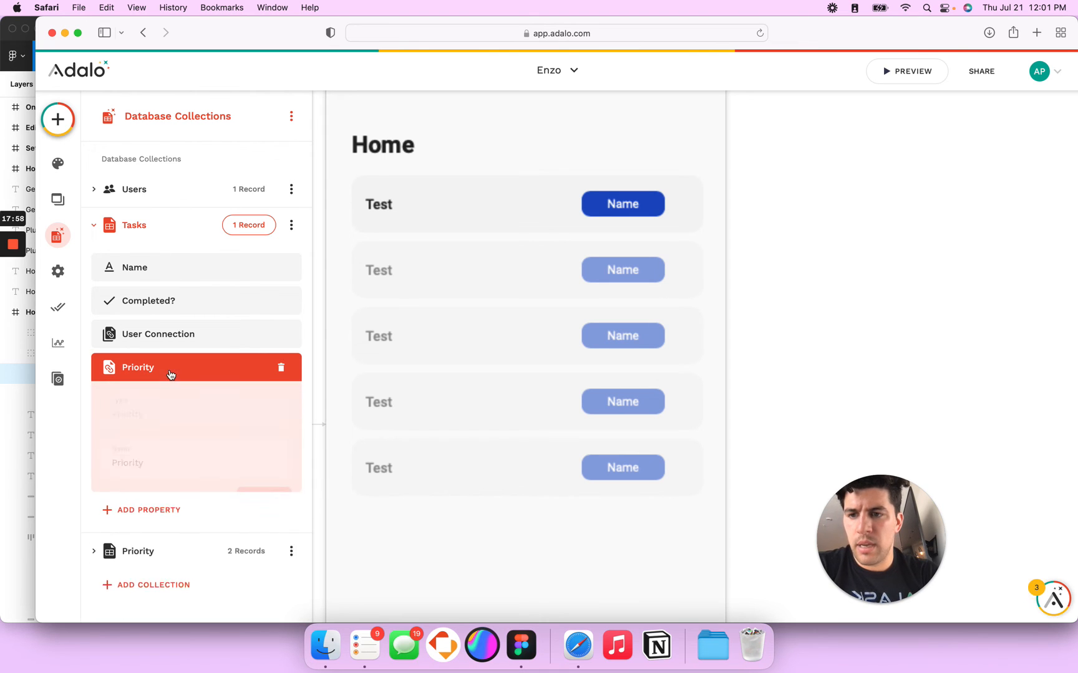
{"action": "left_click", "coordinate": [151, 526]}
{"action": "mouse_move", "coordinate": [195, 512]}
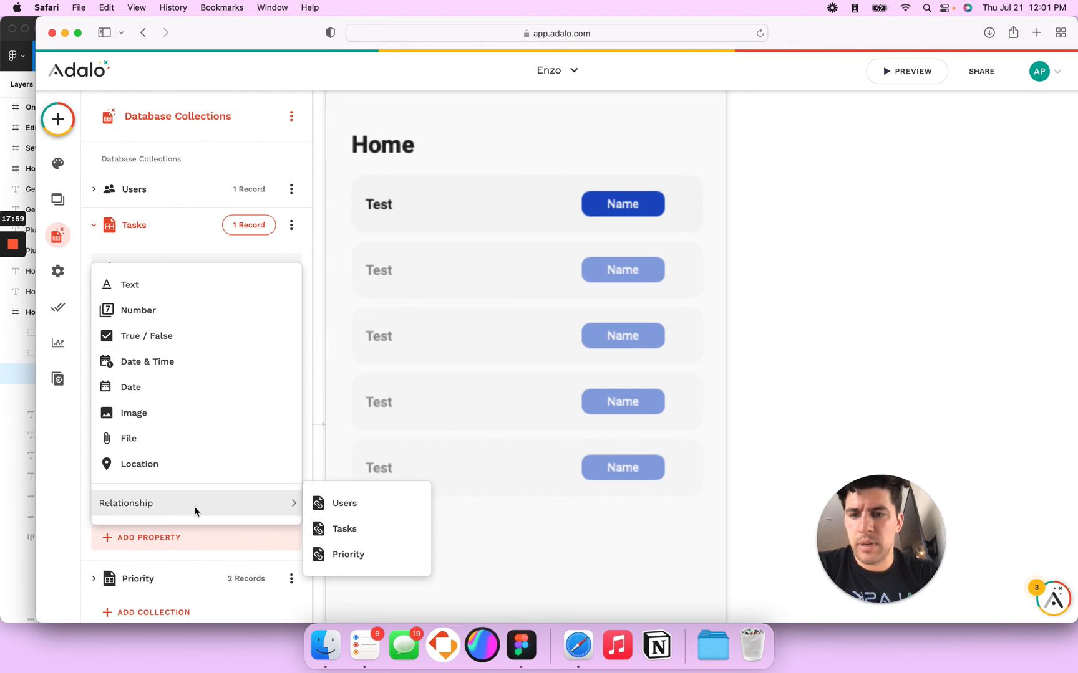
{"action": "left_click", "coordinate": [347, 555]}
{"action": "left_click", "coordinate": [541, 269]}
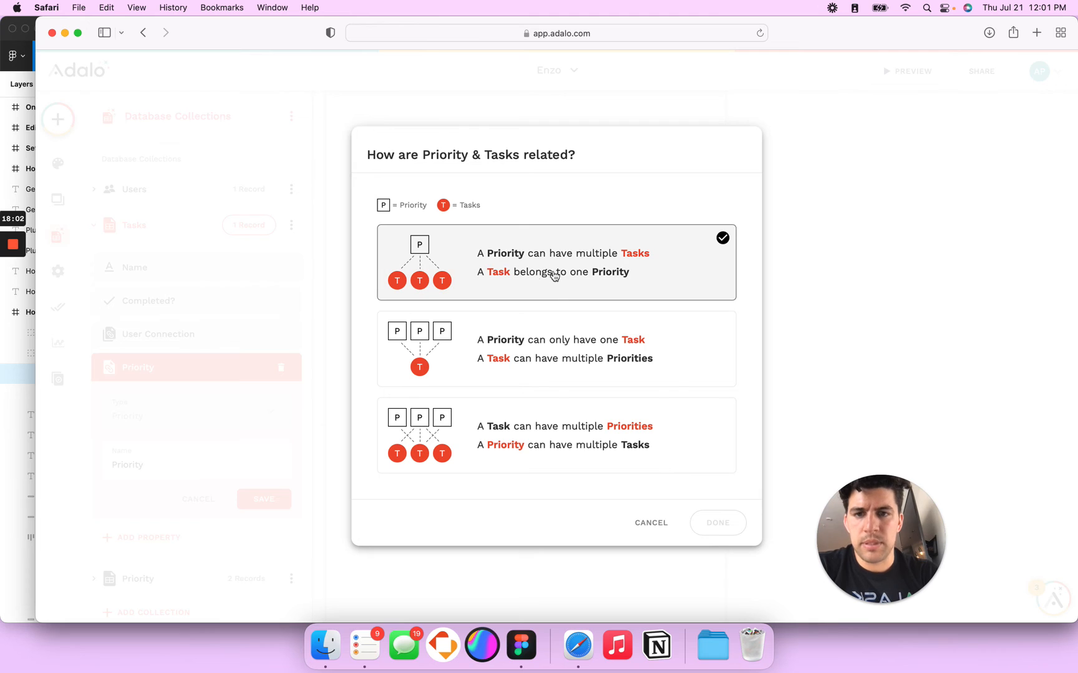
{"action": "left_click", "coordinate": [657, 526]}
{"action": "left_click", "coordinate": [457, 220]}
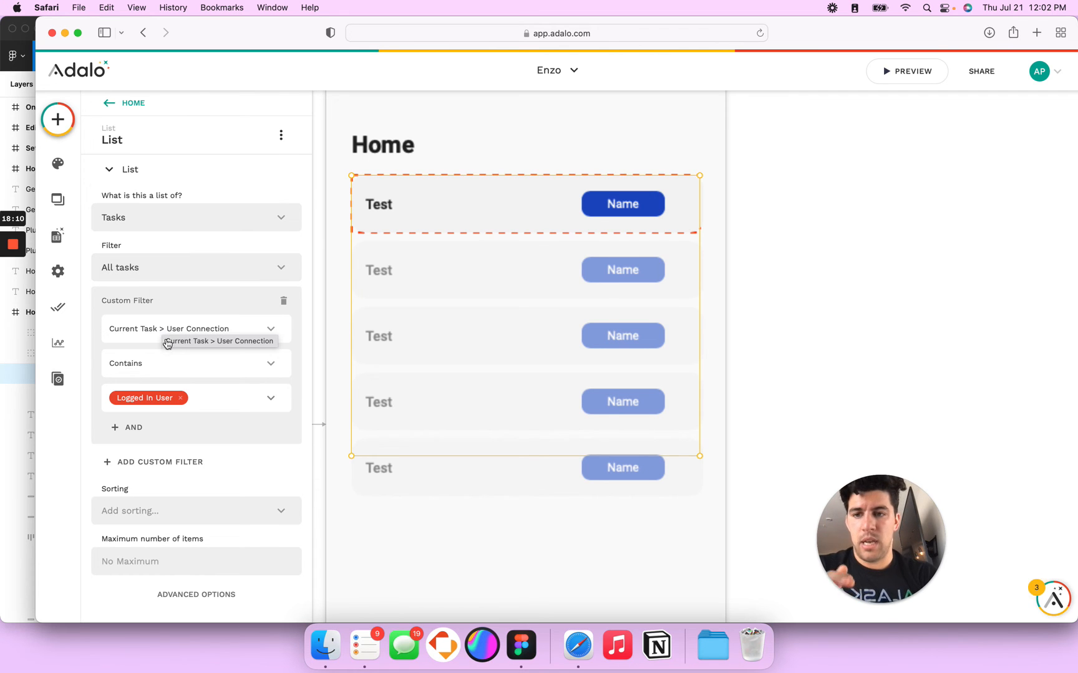
Step: Set the list's custom filter field to User Connection > All
{"action": "left_click", "coordinate": [191, 334]}
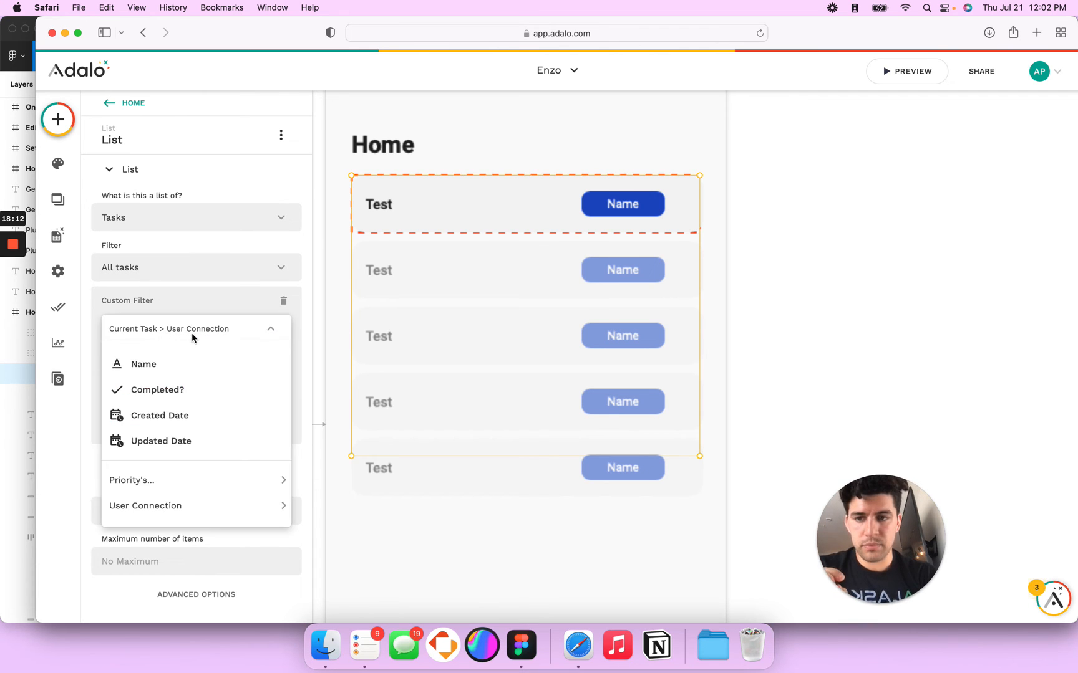
{"action": "mouse_move", "coordinate": [179, 478]}
{"action": "mouse_move", "coordinate": [216, 507]}
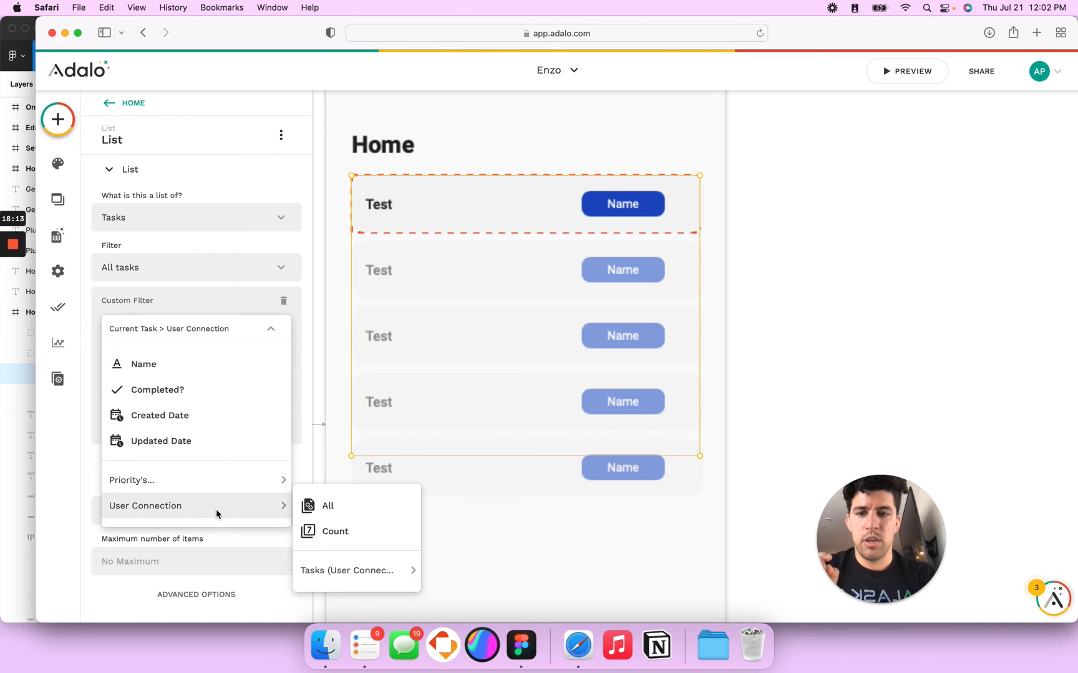
{"action": "left_click", "coordinate": [328, 505]}
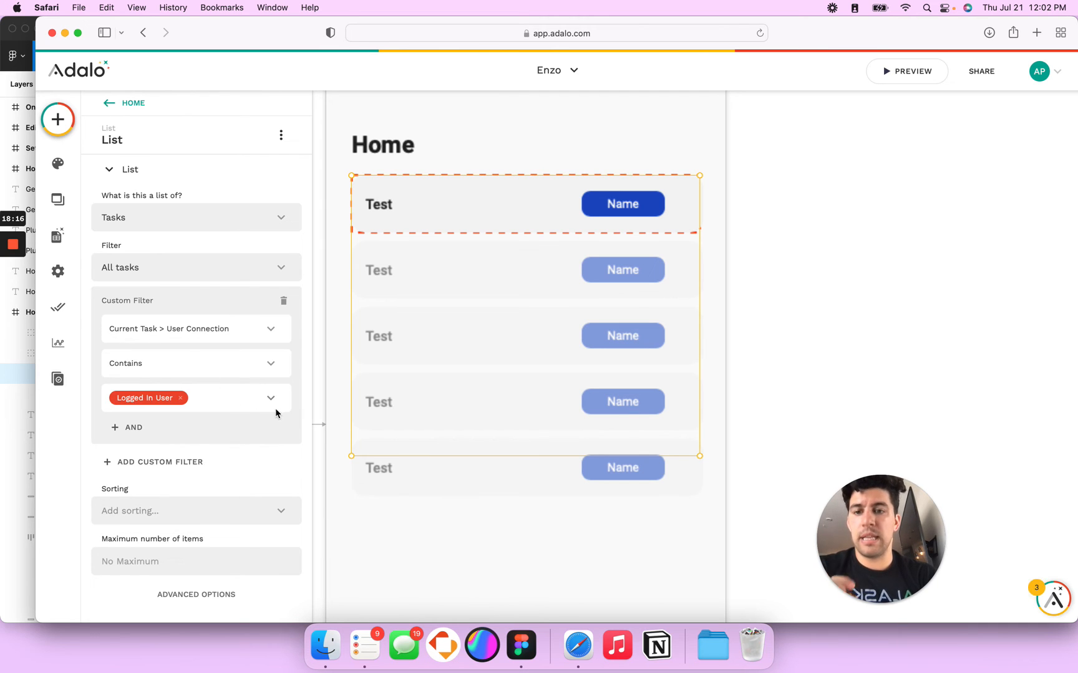
Step: Preview the app to confirm the Test task's High Priority badge, then select the badge label
{"action": "left_click", "coordinate": [892, 77]}
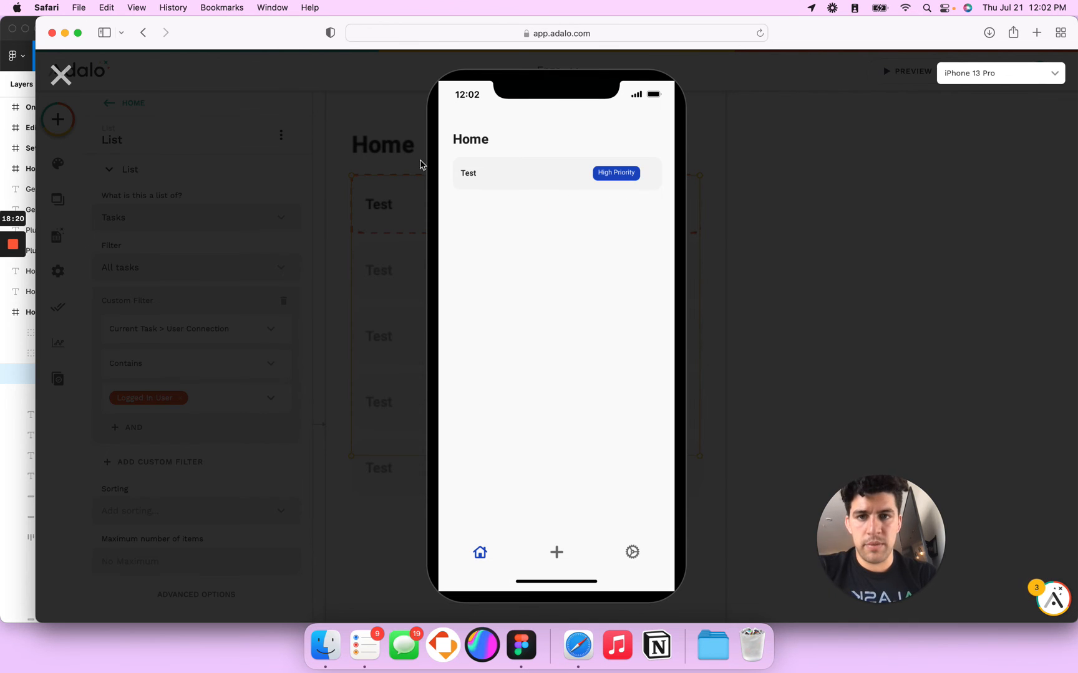
{"action": "left_click", "coordinate": [61, 75]}
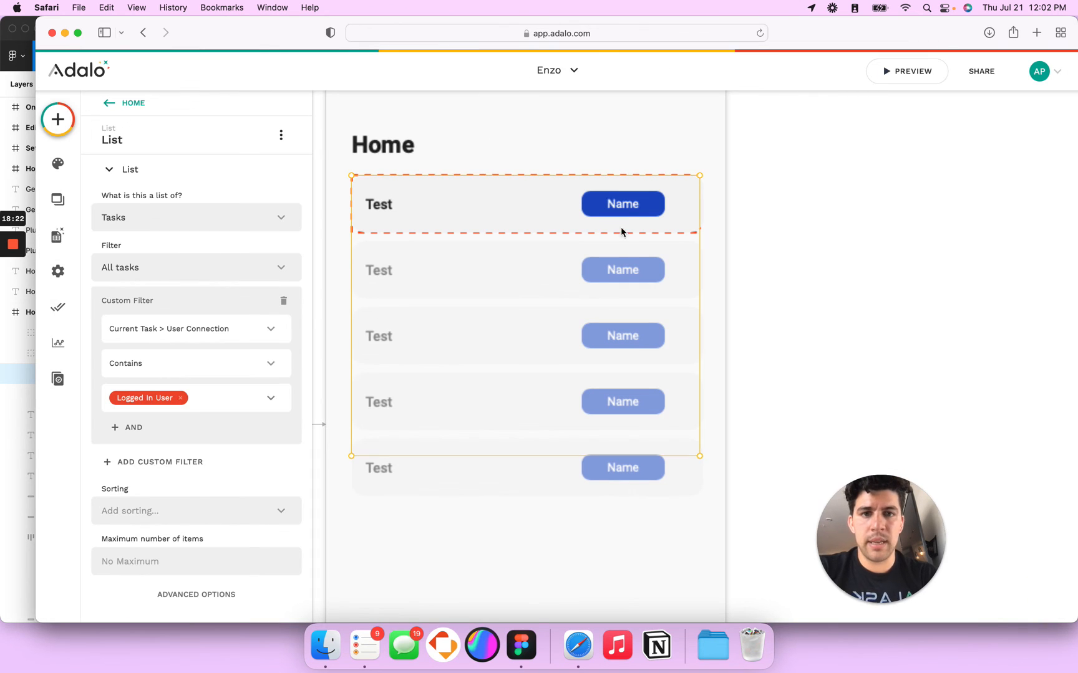
{"action": "left_click", "coordinate": [621, 210]}
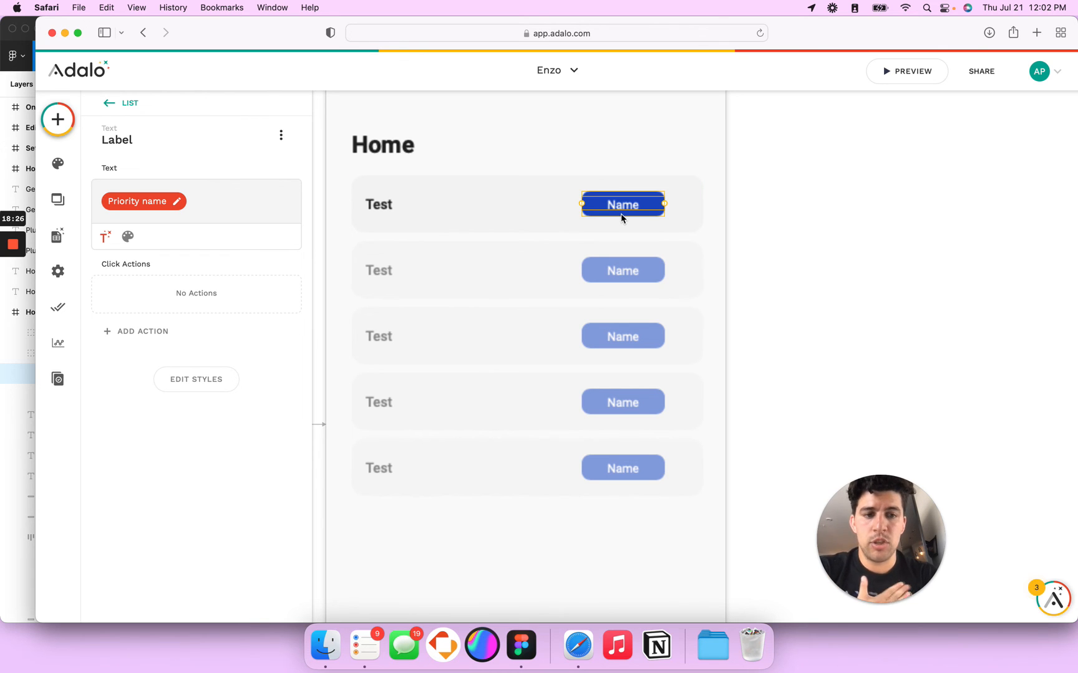
Step: Add an Icon component right of the priority badge and set its size to 20
{"action": "left_click", "coordinate": [57, 120]}
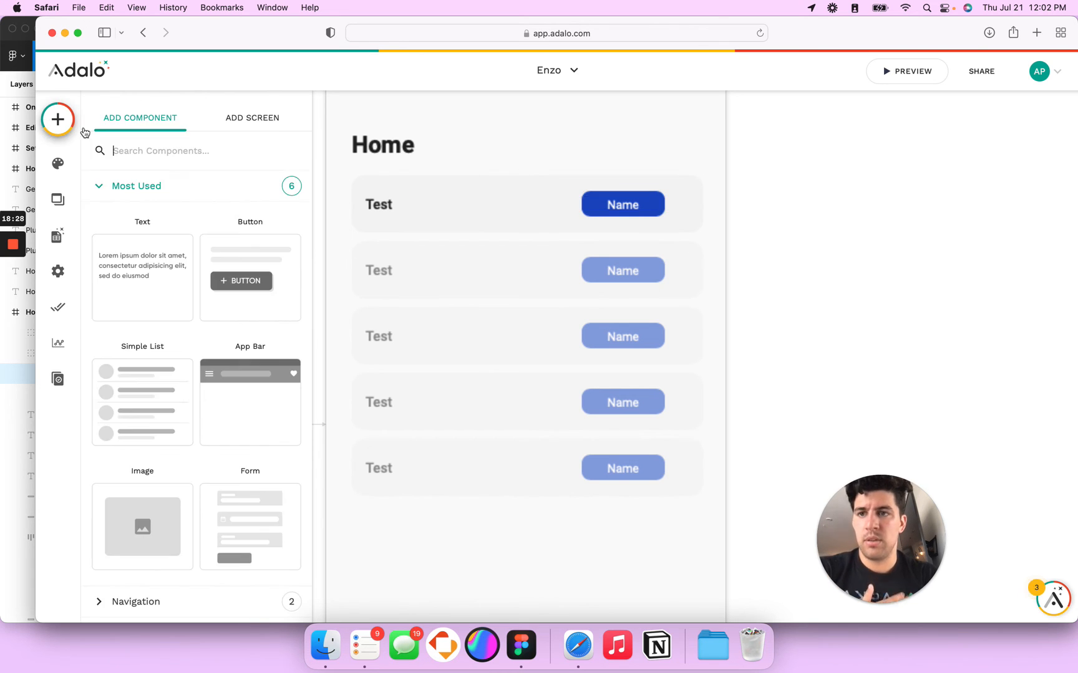
{"action": "type", "text": "icon"}
{"action": "left_click_drag", "start_coordinate": [144, 276], "coordinate": [685, 208]}
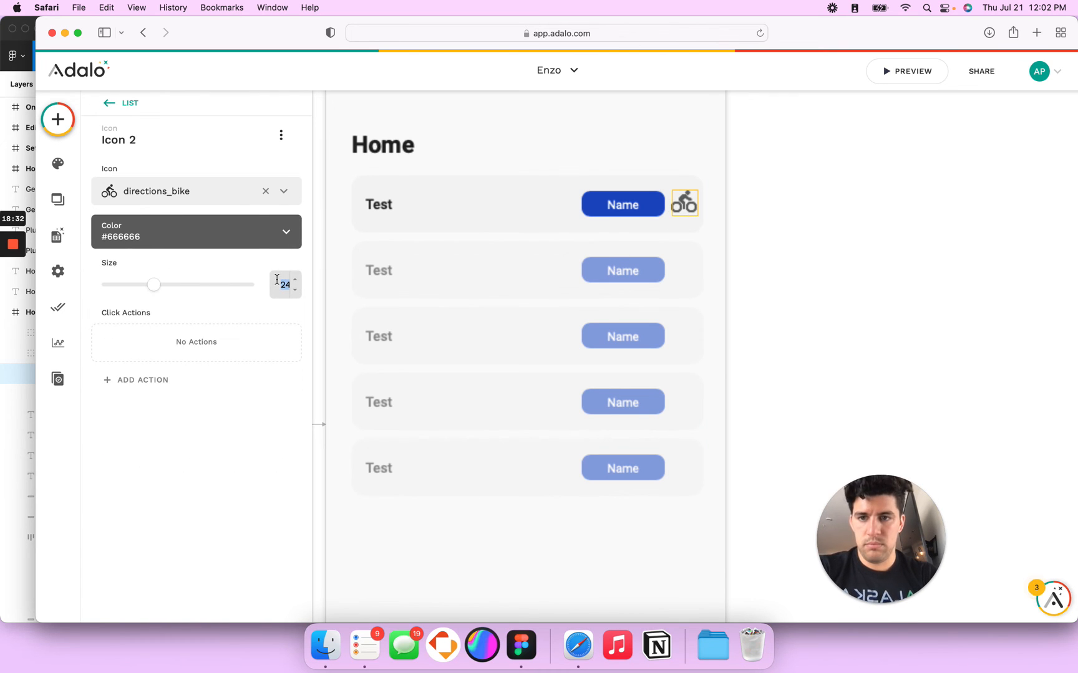
{"action": "type", "text": "20"}
{"action": "left_click_drag", "start_coordinate": [686, 208], "coordinate": [684, 205]}
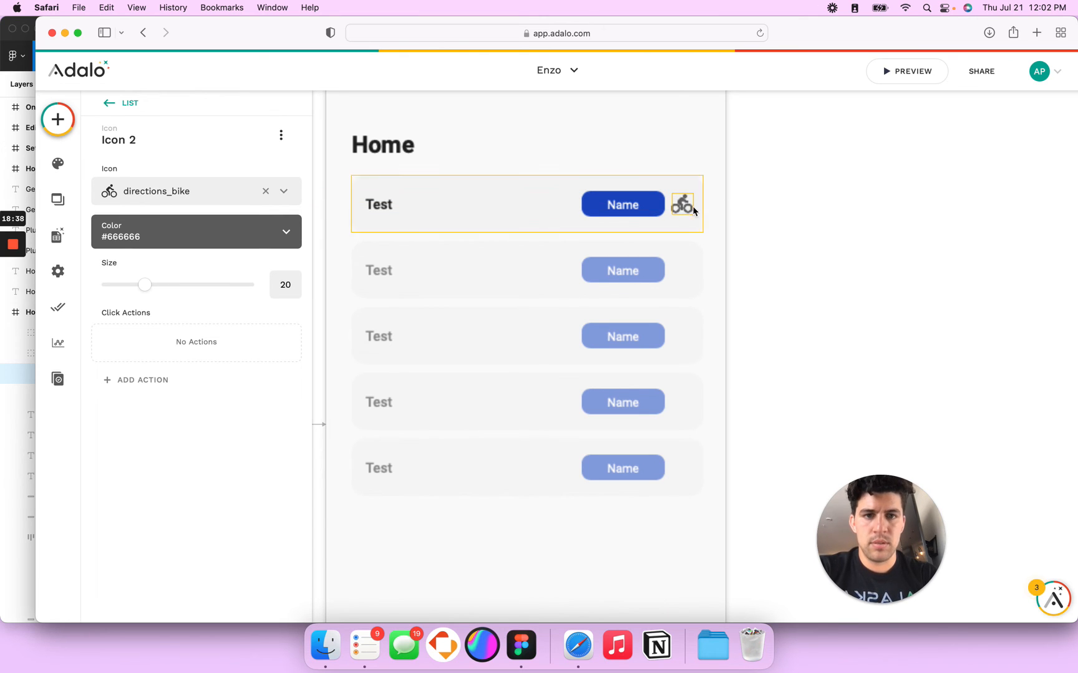
Step: Change the icon symbol to the hollow circle panorama_fish_eye
{"action": "left_click", "coordinate": [169, 191]}
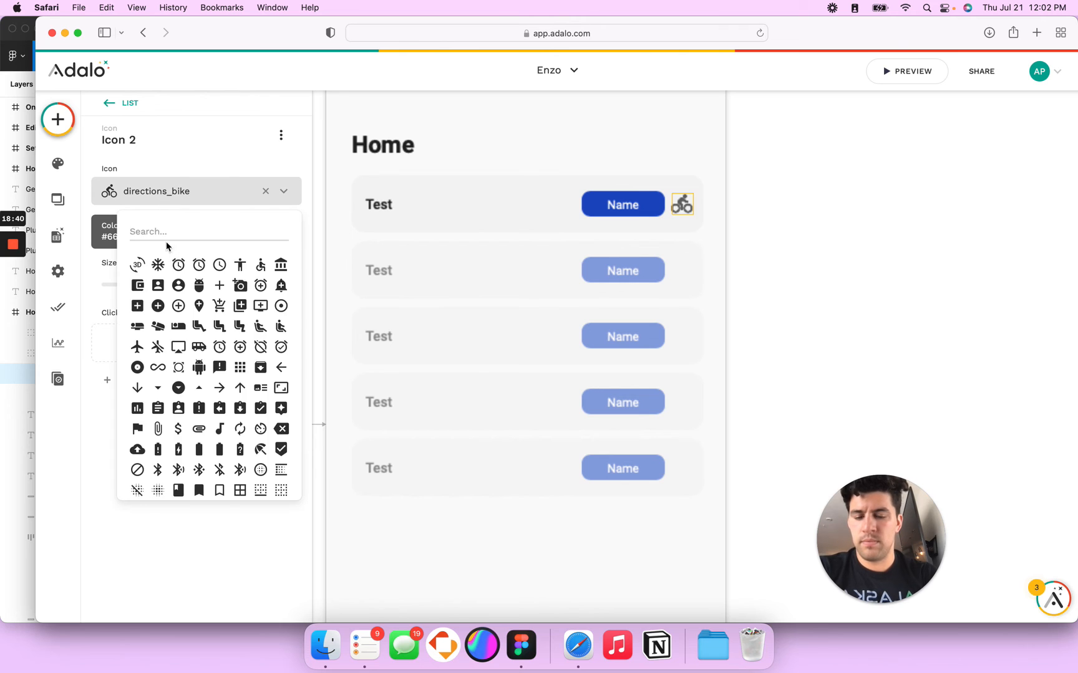
{"action": "type", "text": "circ"}
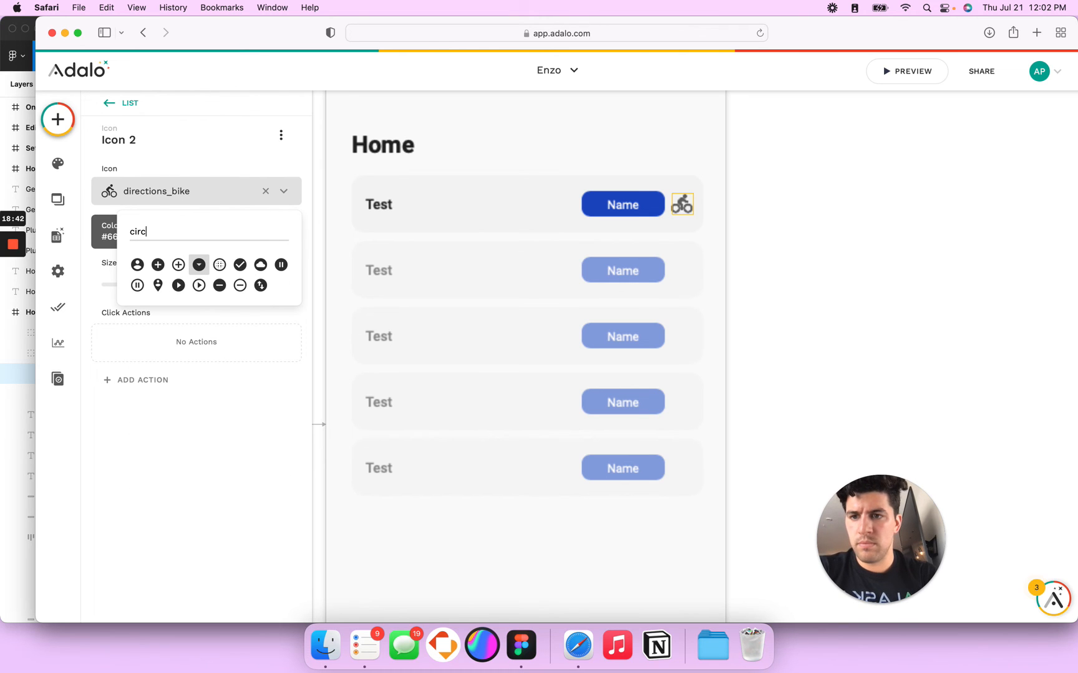
{"action": "type", "text": "le"}
{"action": "key", "text": "BackSpace"}
{"action": "key", "text": "BackSpace"}
{"action": "key", "text": "BackSpace"}
{"action": "key", "text": "BackSpace"}
{"action": "key", "text": "BackSpace"}
{"action": "key", "text": "BackSpace"}
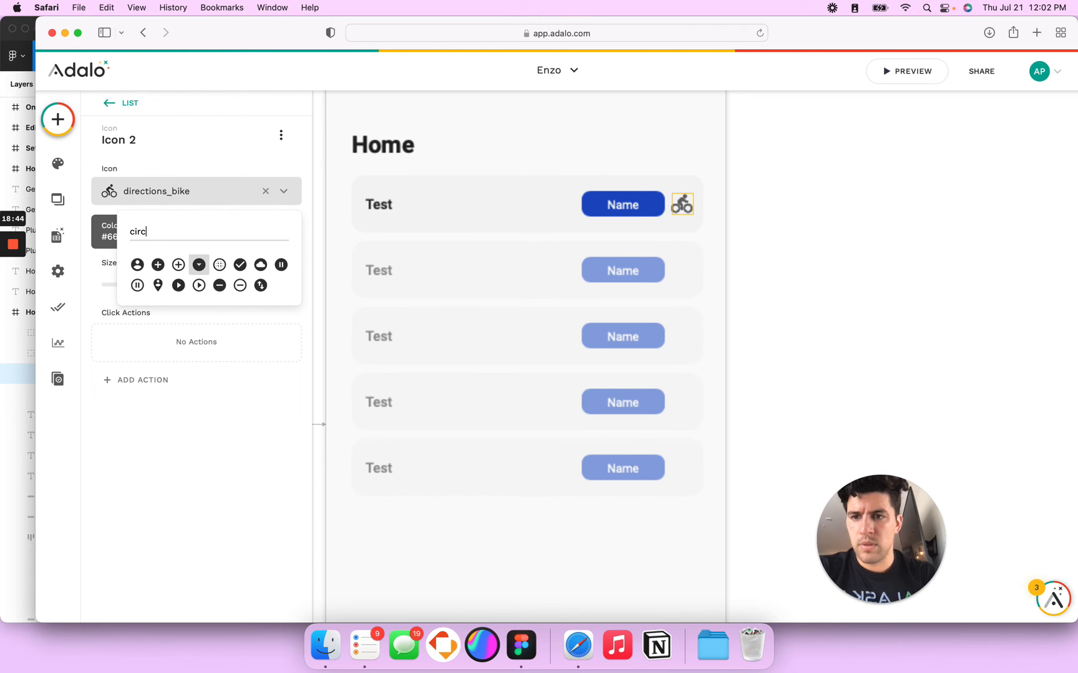
{"action": "scroll", "coordinate": [225, 426], "scroll_direction": "down", "scroll_amount": 10}
{"action": "scroll", "coordinate": [226, 426], "scroll_direction": "down", "scroll_amount": 3}
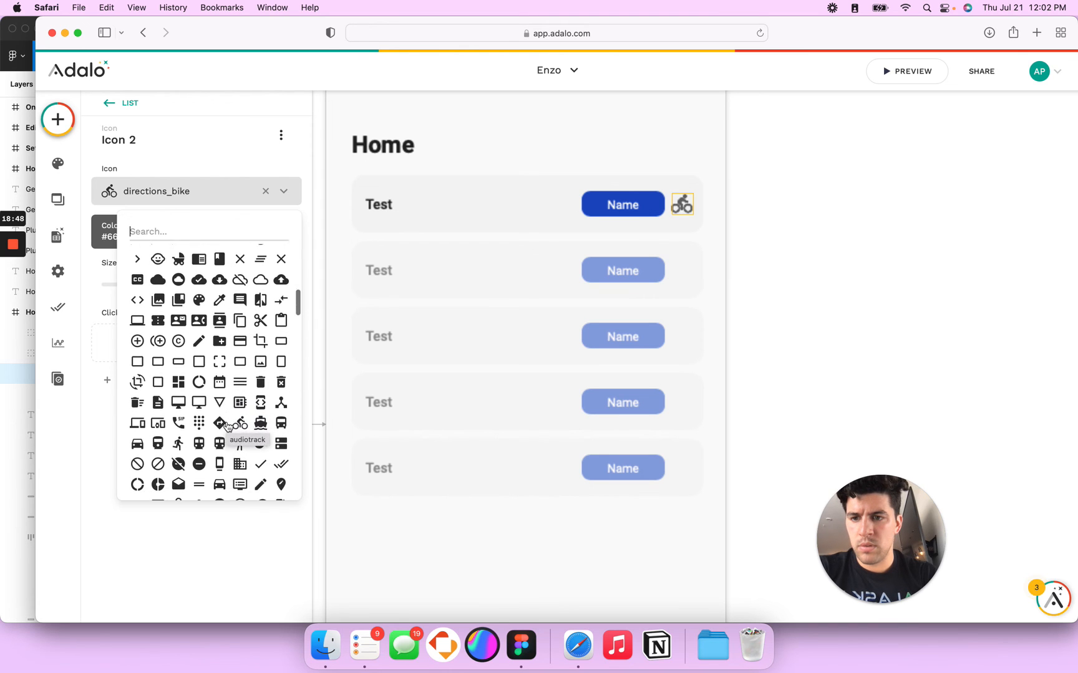
{"action": "scroll", "coordinate": [226, 426], "scroll_direction": "down", "scroll_amount": 10}
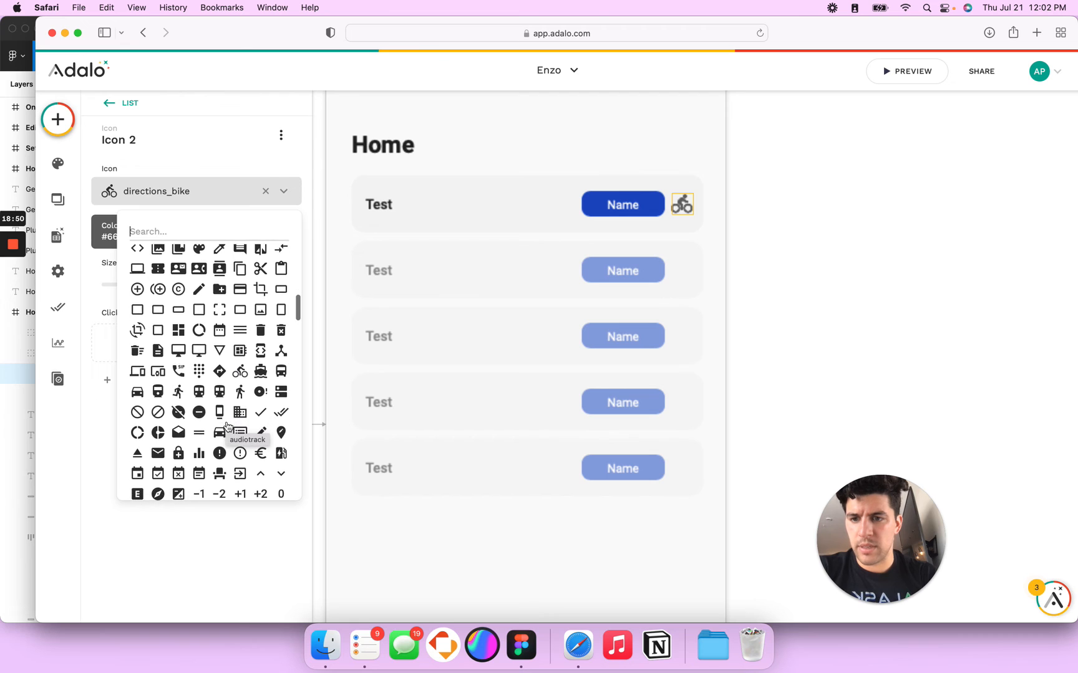
{"action": "scroll", "coordinate": [227, 426], "scroll_direction": "down", "scroll_amount": 10}
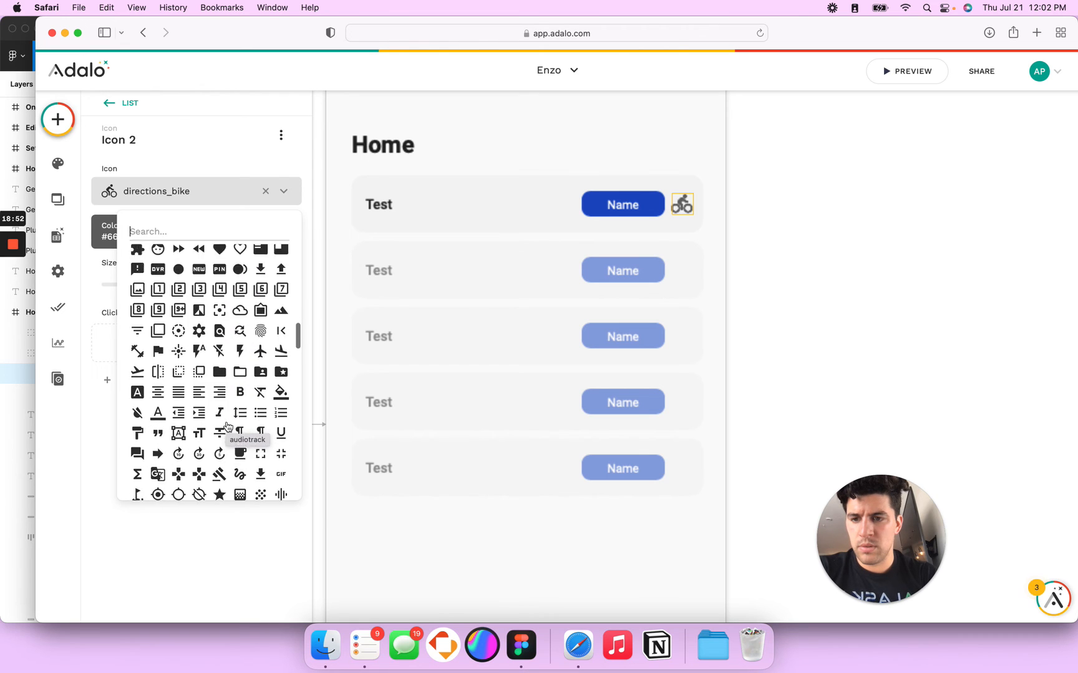
{"action": "scroll", "coordinate": [226, 425], "scroll_direction": "down", "scroll_amount": 10}
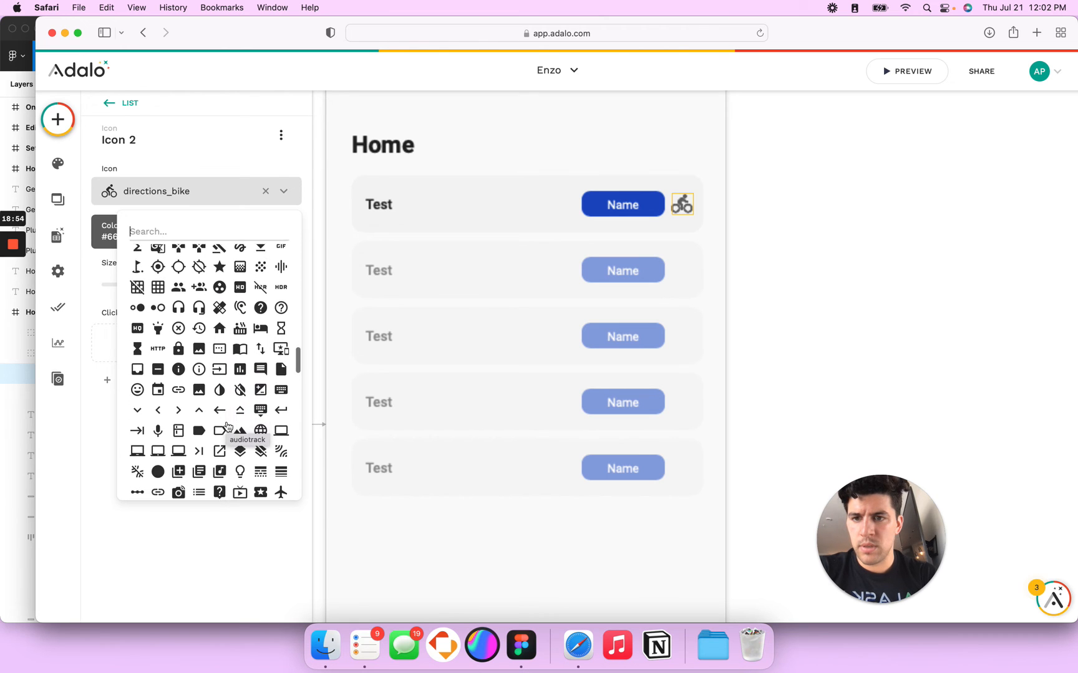
{"action": "scroll", "coordinate": [227, 426], "scroll_direction": "down", "scroll_amount": 10}
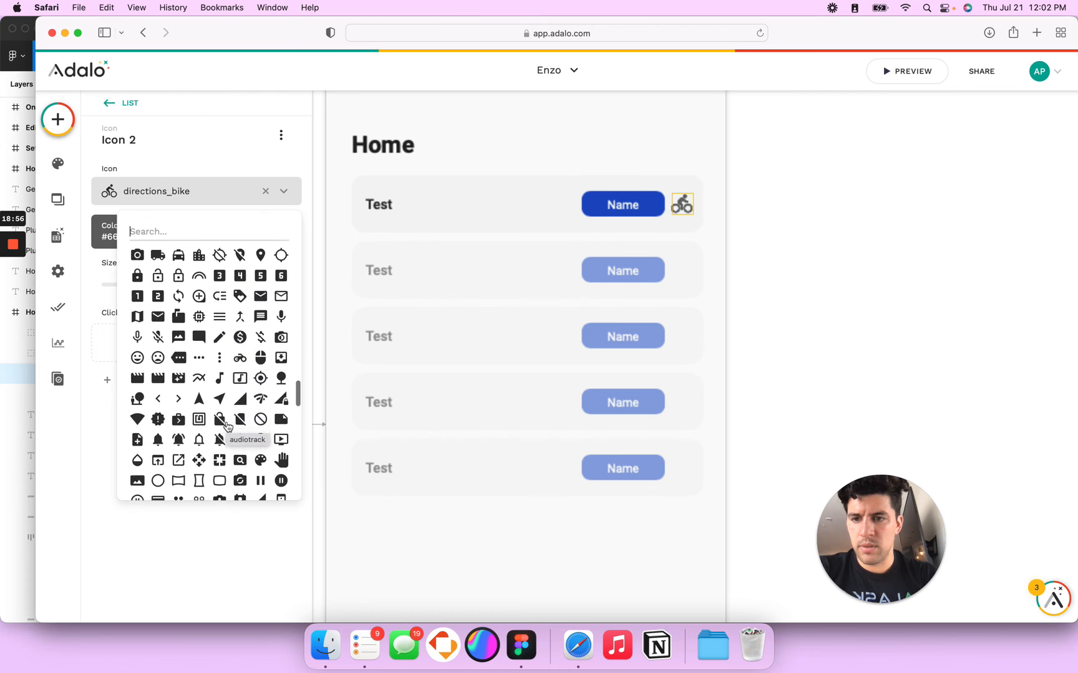
{"action": "left_click", "coordinate": [158, 328]}
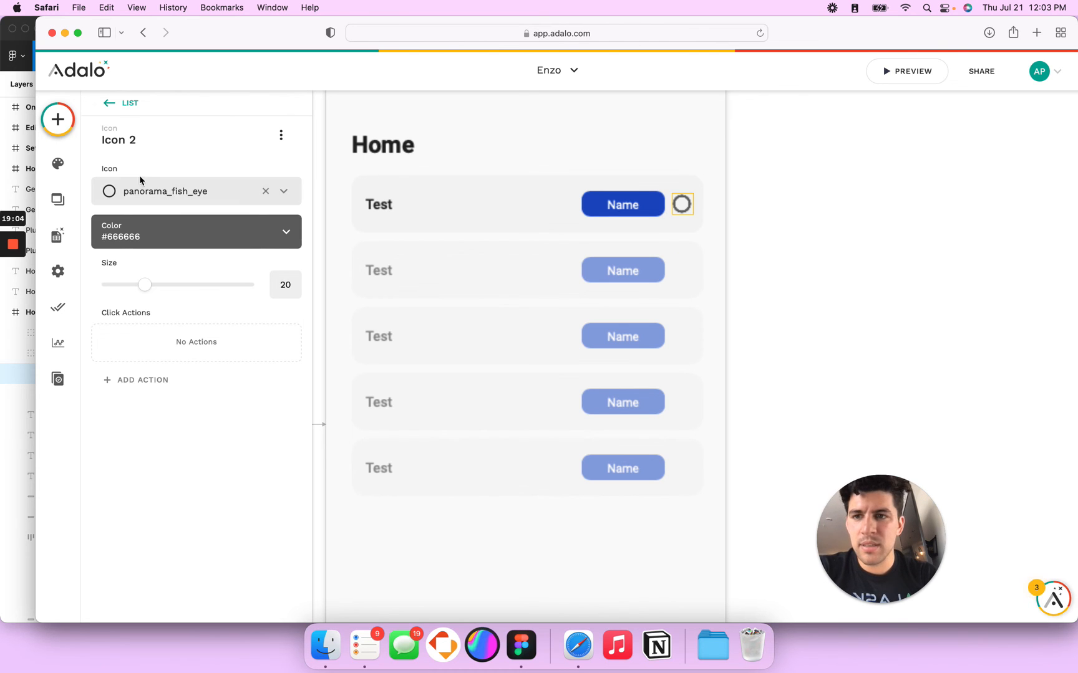
Step: Check the Figma circle icon and try hex 111111 as the icon colour
{"action": "key", "text": "super+Tab"}
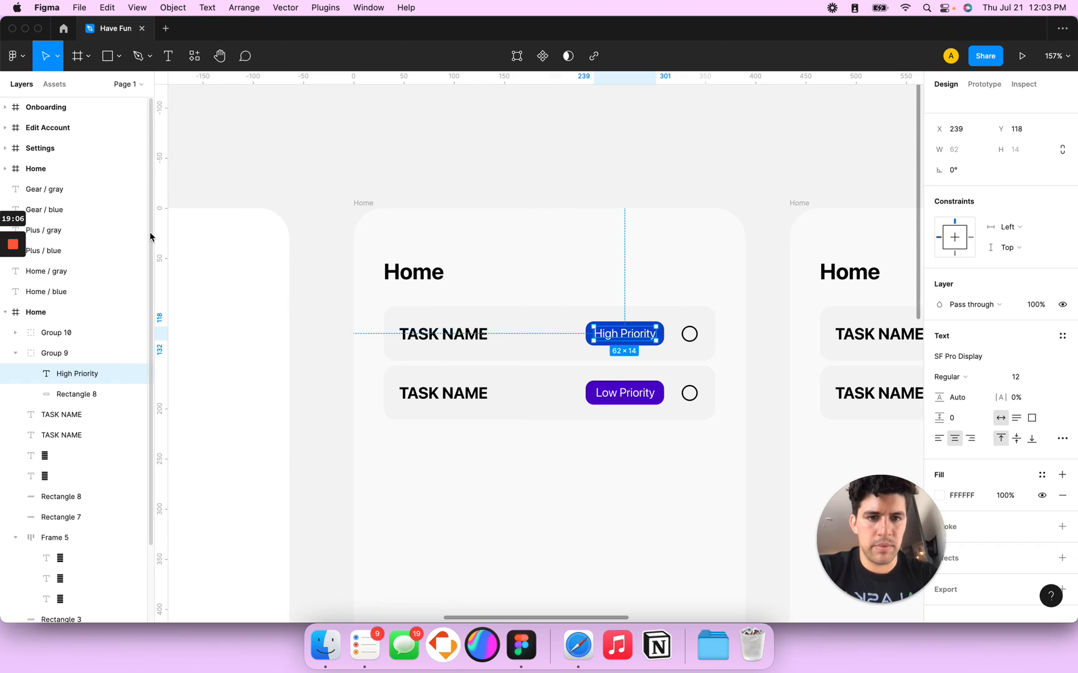
{"action": "left_click", "coordinate": [689, 334]}
{"action": "key", "text": "super+Tab"}
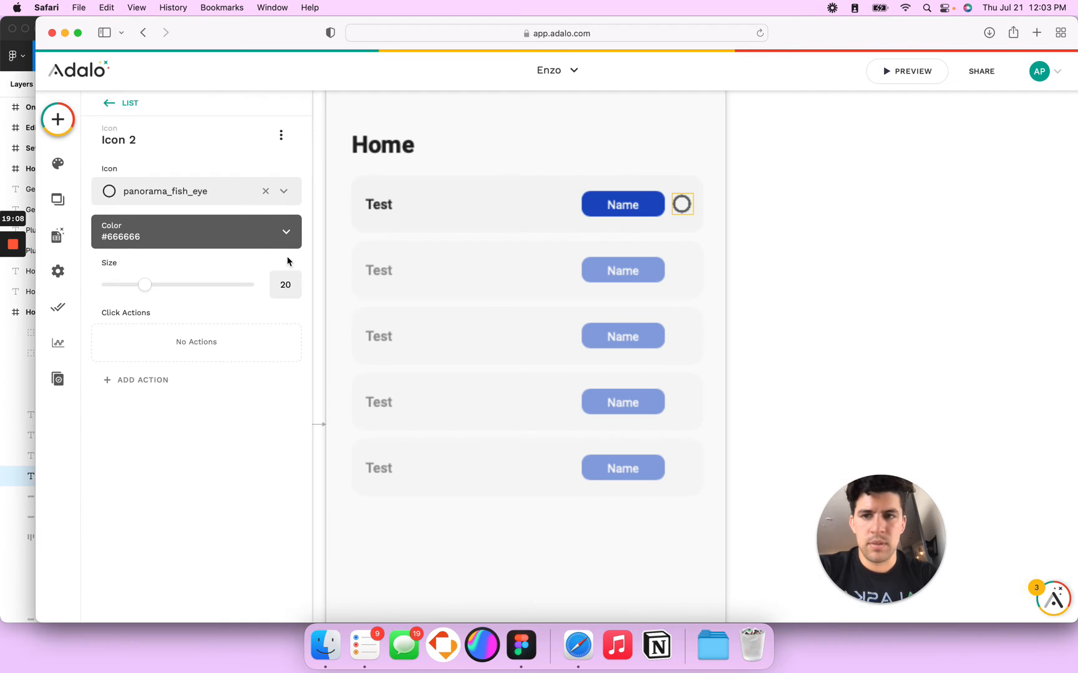
{"action": "left_click", "coordinate": [158, 235]}
{"action": "double_click", "coordinate": [191, 395]}
{"action": "type", "text": "111111"}
{"action": "key", "text": "Tab"}
{"action": "left_click", "coordinate": [380, 209]}
Step: Try 111111 on the Test text, inspect the Home heading colour, then set Test text to 212121
{"action": "left_click", "coordinate": [371, 206]}
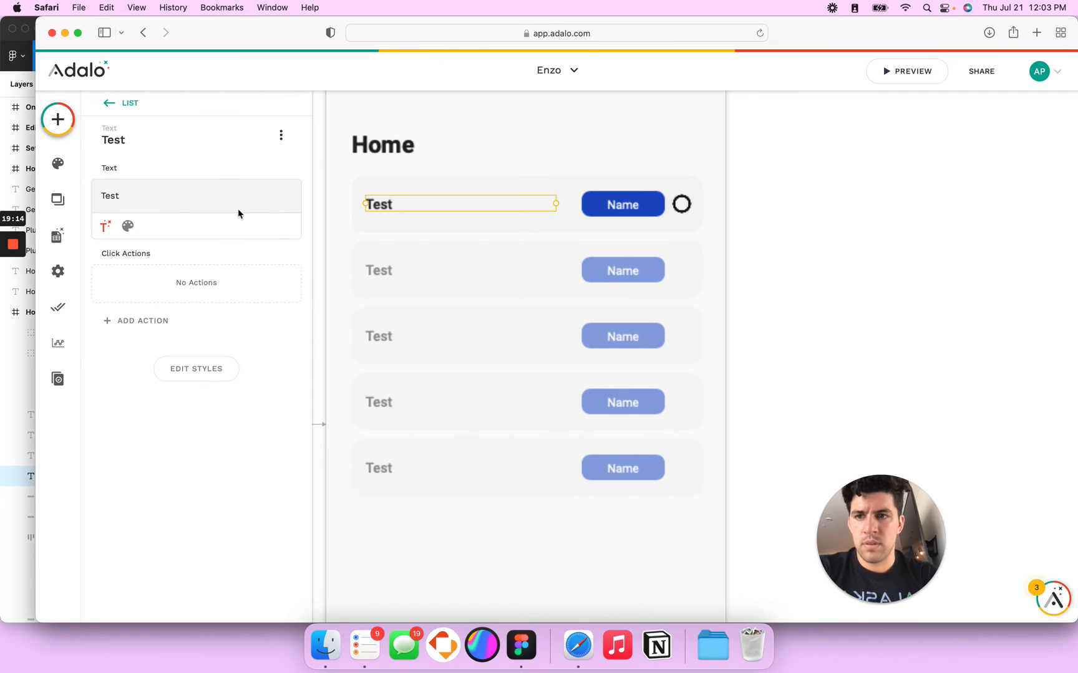
{"action": "left_click", "coordinate": [271, 225]}
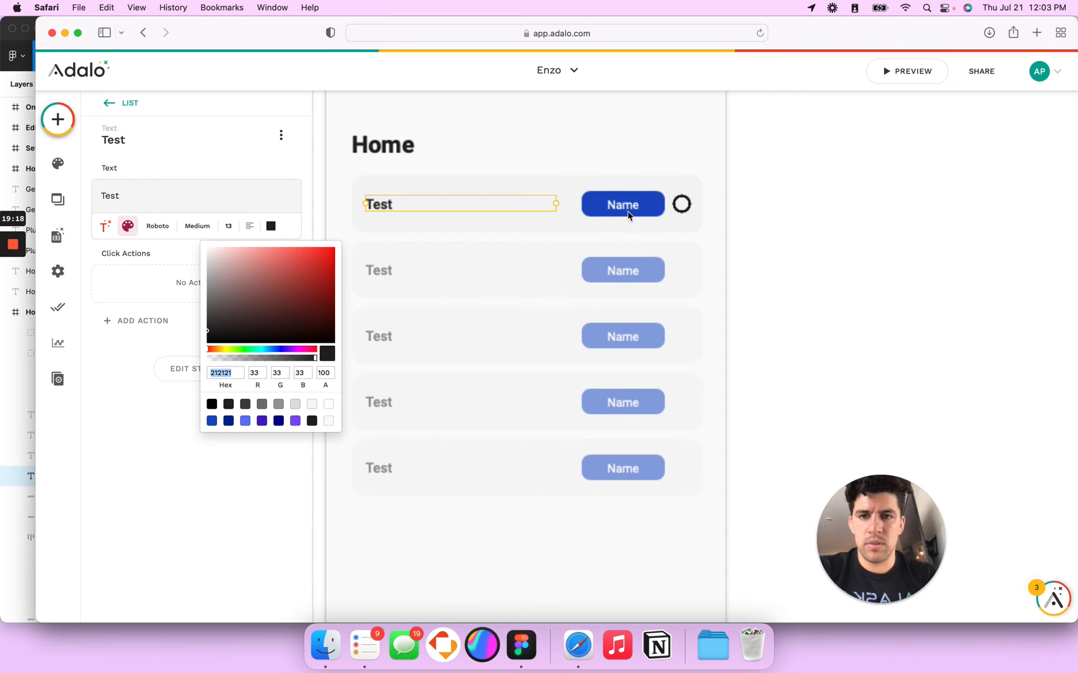
{"action": "type", "text": "111111"}
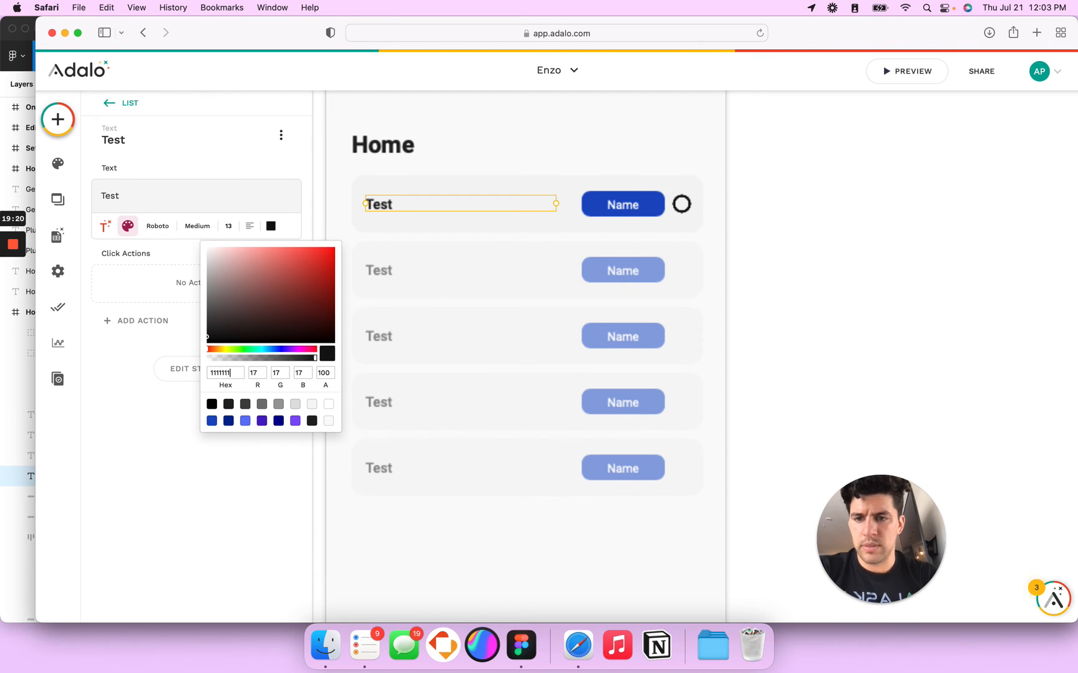
{"action": "left_click", "coordinate": [387, 127]}
{"action": "left_click", "coordinate": [368, 150]}
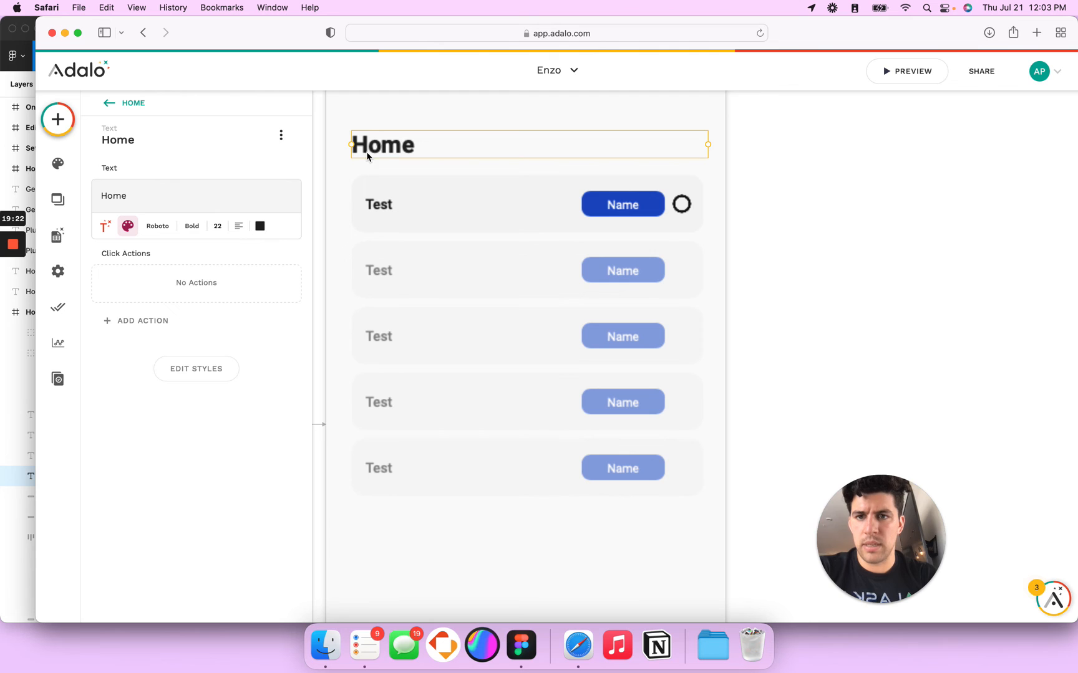
{"action": "left_click", "coordinate": [260, 226]}
{"action": "left_click", "coordinate": [216, 376]}
{"action": "key", "text": "super+c"}
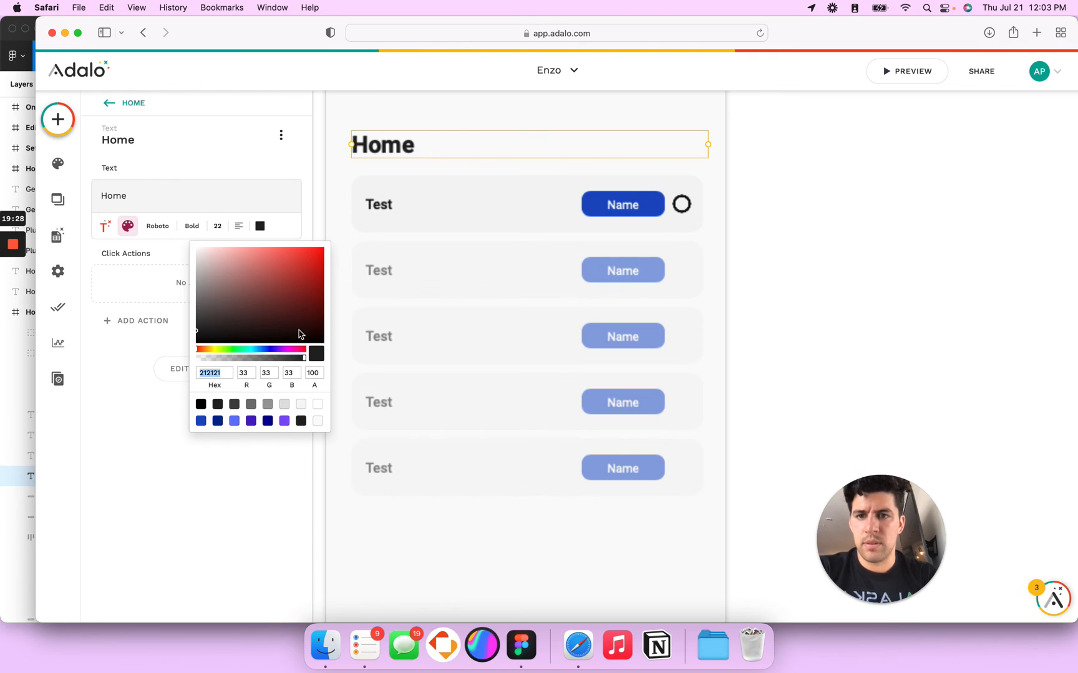
{"action": "left_click", "coordinate": [387, 203]}
{"action": "left_click", "coordinate": [385, 209]}
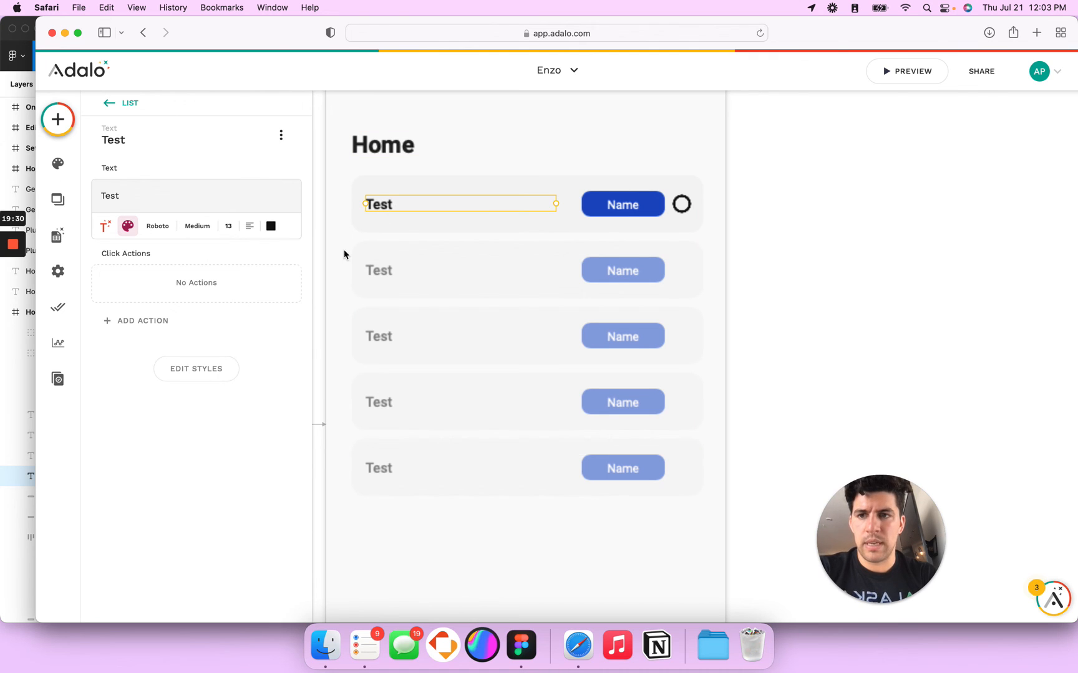
{"action": "left_click", "coordinate": [270, 226]}
{"action": "type", "text": "212121"}
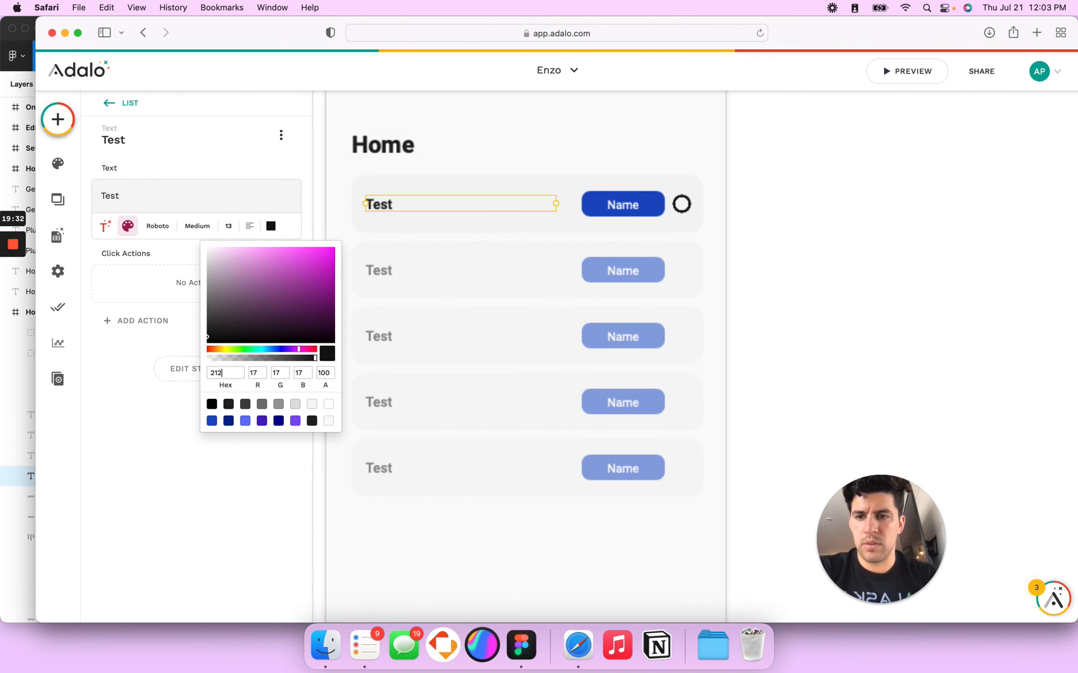
Step: Set the circle icon's colour to Default Text
{"action": "left_click", "coordinate": [689, 207]}
{"action": "left_click", "coordinate": [145, 245]}
{"action": "double_click", "coordinate": [181, 390]}
{"action": "key", "text": "super+v"}
{"action": "left_click", "coordinate": [791, 299]}
Step: Preview the app on a phone to check the task rows
{"action": "scroll", "coordinate": [791, 297], "scroll_direction": "down", "scroll_amount": 5}
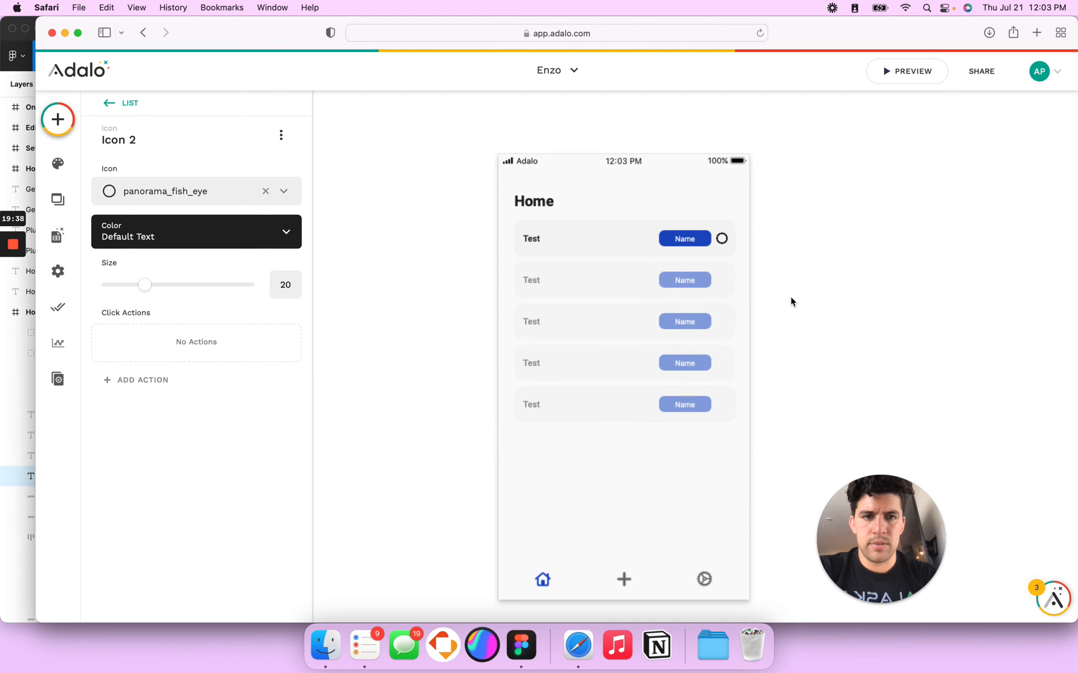
{"action": "left_click", "coordinate": [913, 76]}
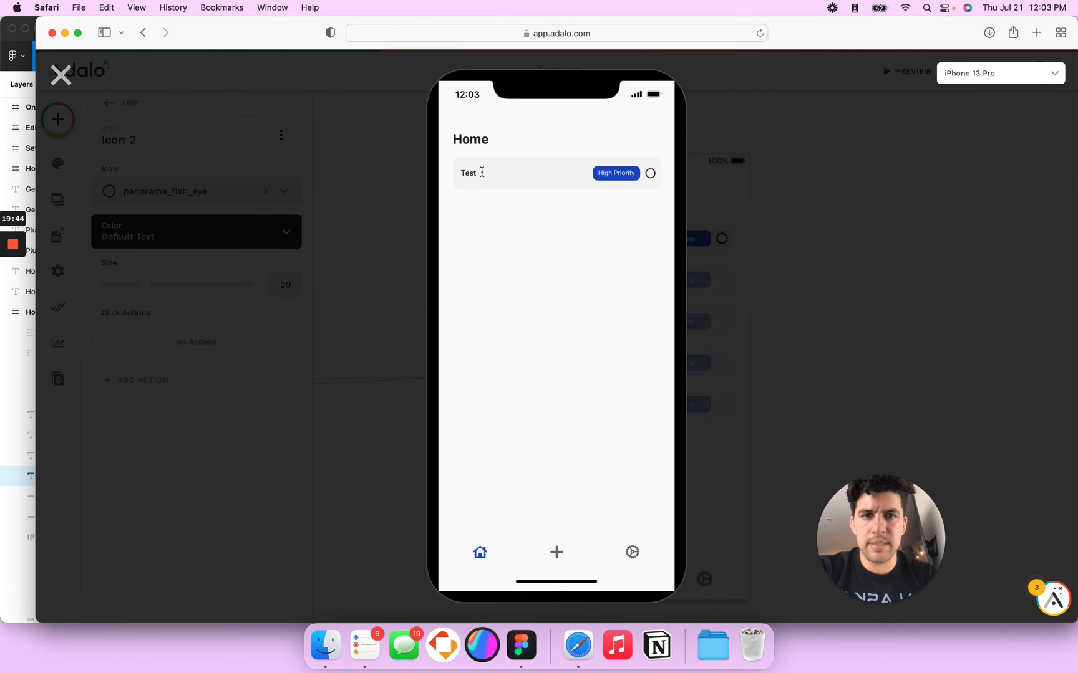
{"action": "left_click", "coordinate": [61, 75]}
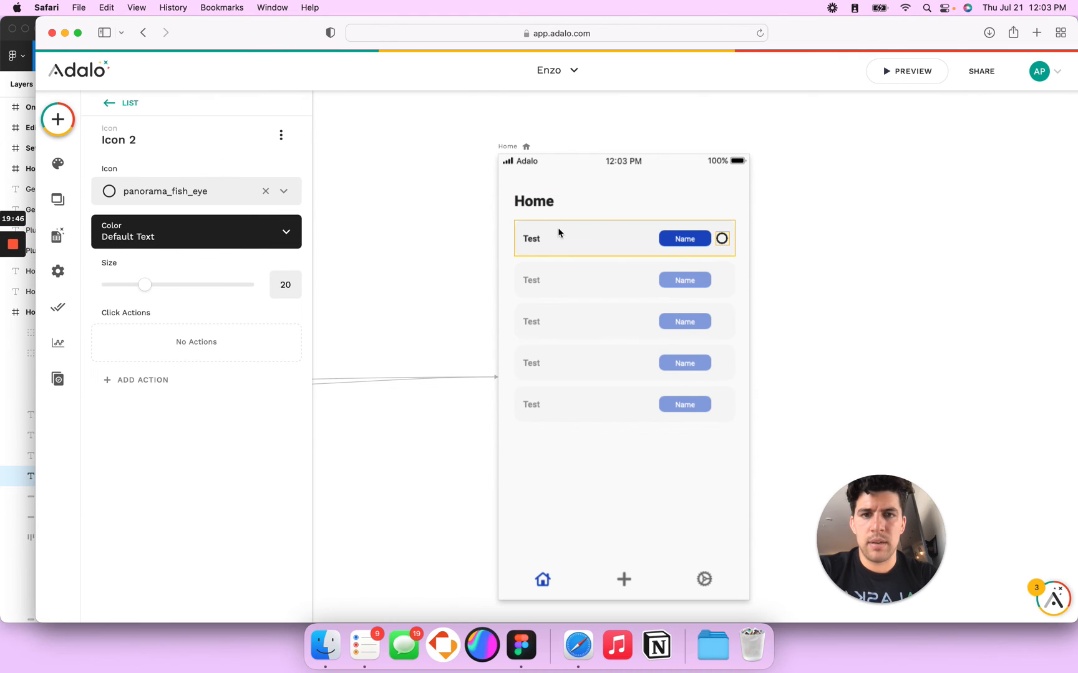
Step: Replace the row title's fixed 'Test' with Current Task > Name magic text
{"action": "left_click", "coordinate": [522, 238]}
{"action": "double_click", "coordinate": [119, 197]}
{"action": "key", "text": "BackSpace"}
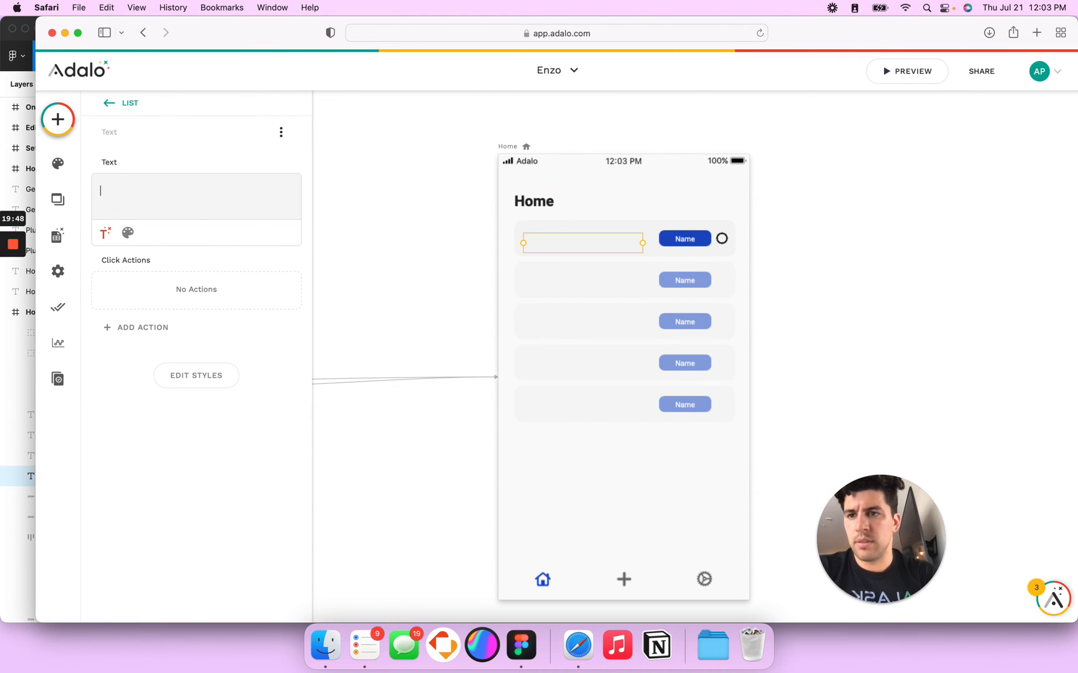
{"action": "left_click", "coordinate": [109, 210]}
{"action": "key", "text": "BackSpace"}
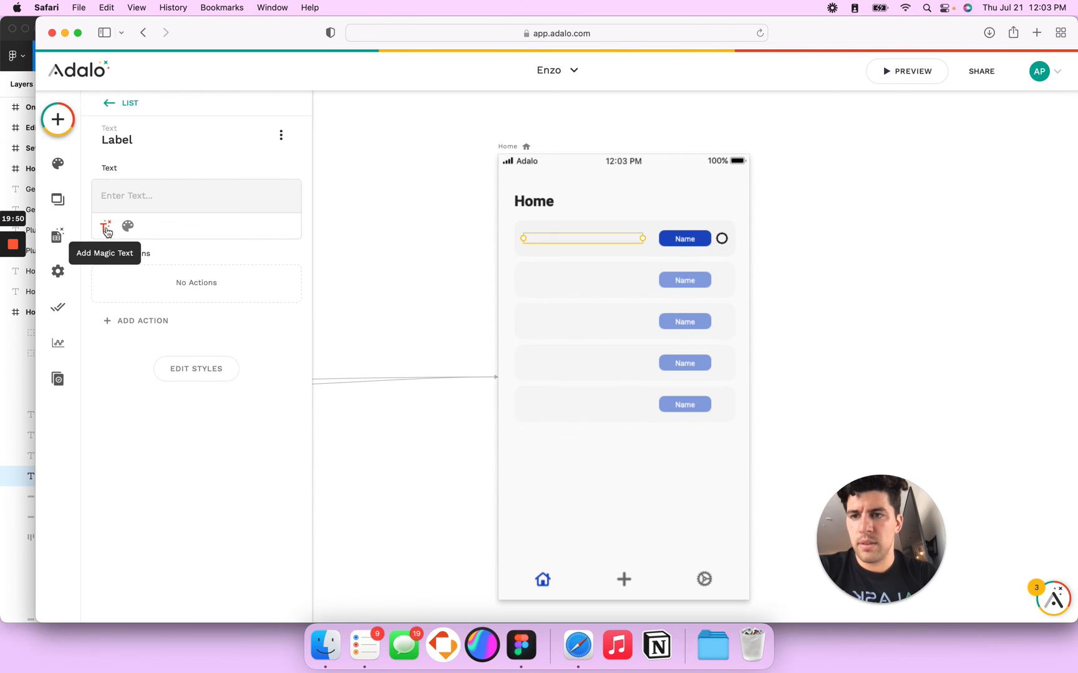
{"action": "left_click", "coordinate": [104, 232]}
{"action": "mouse_move", "coordinate": [168, 260]}
{"action": "left_click", "coordinate": [315, 287]}
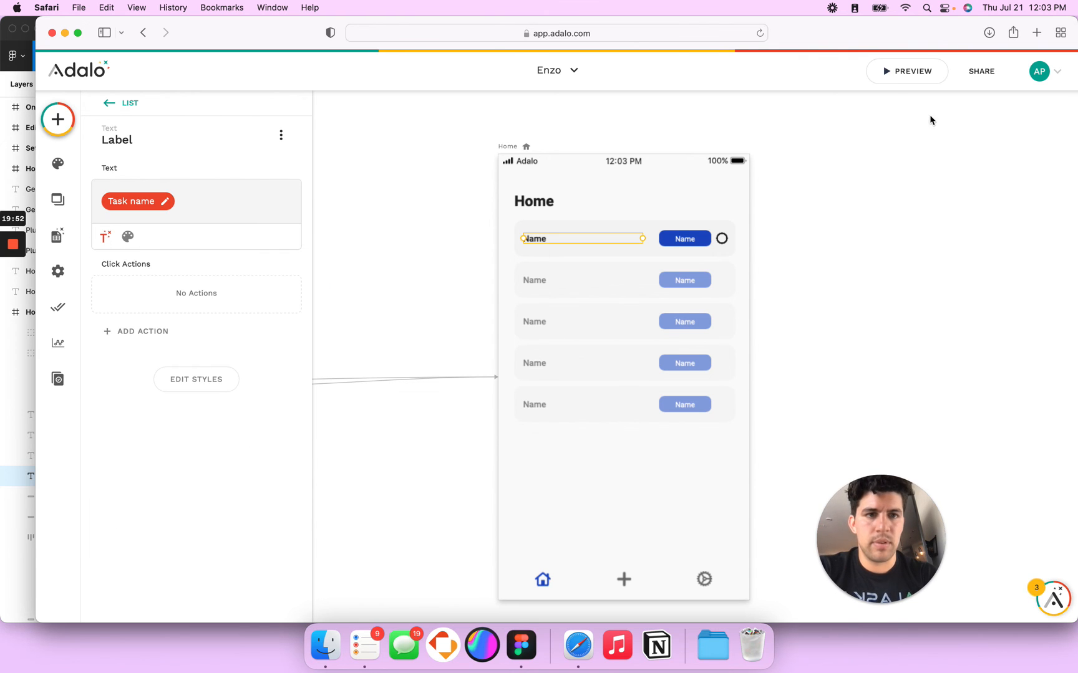
Step: Preview the app again to confirm the row shows the task name 'Testing'
{"action": "left_click", "coordinate": [904, 70]}
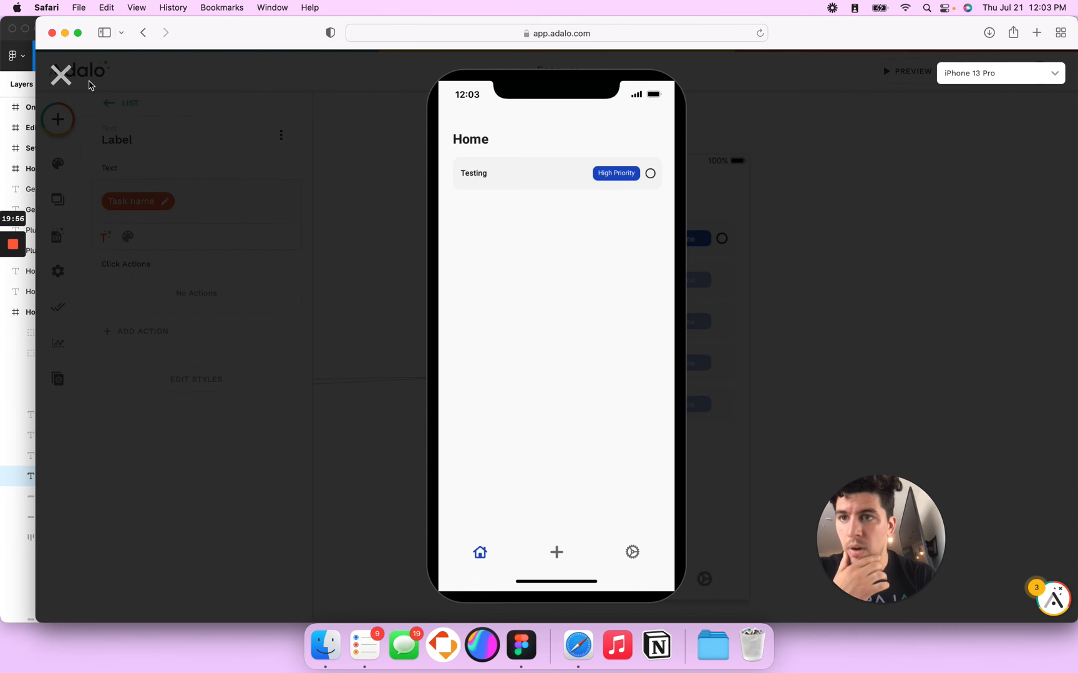
{"action": "left_click", "coordinate": [61, 75]}
{"action": "left_click", "coordinate": [722, 239]}
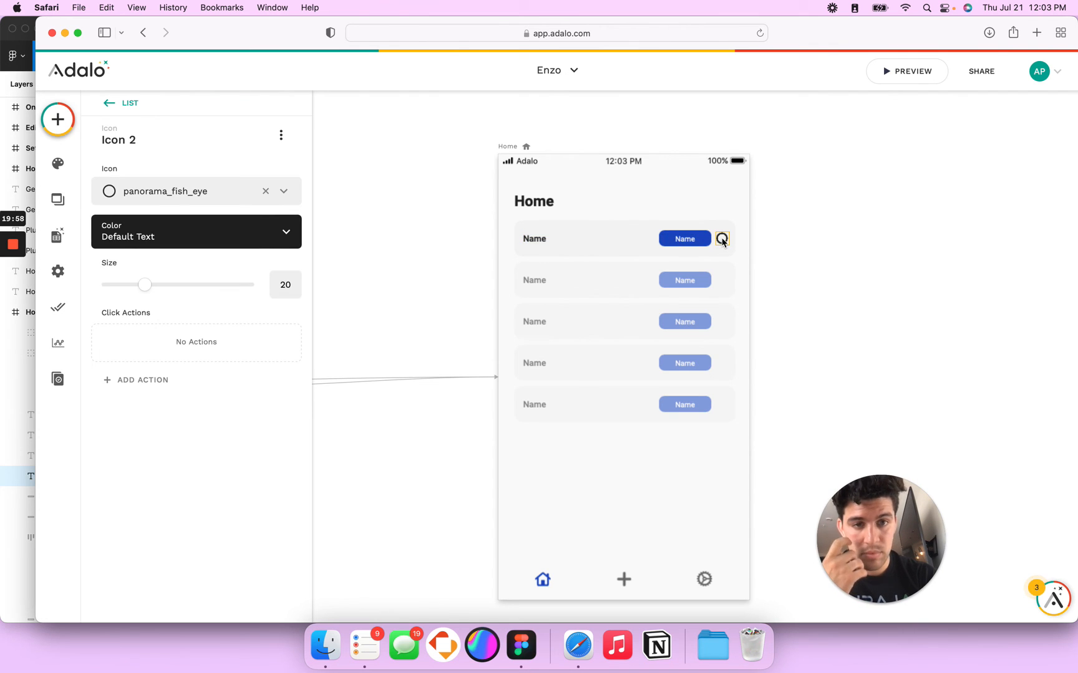
Step: Group the badge label and rectangle and name the group 'High Priority'
{"action": "left_click", "coordinate": [683, 239]}
{"action": "left_click", "coordinate": [690, 233], "text": "shift"}
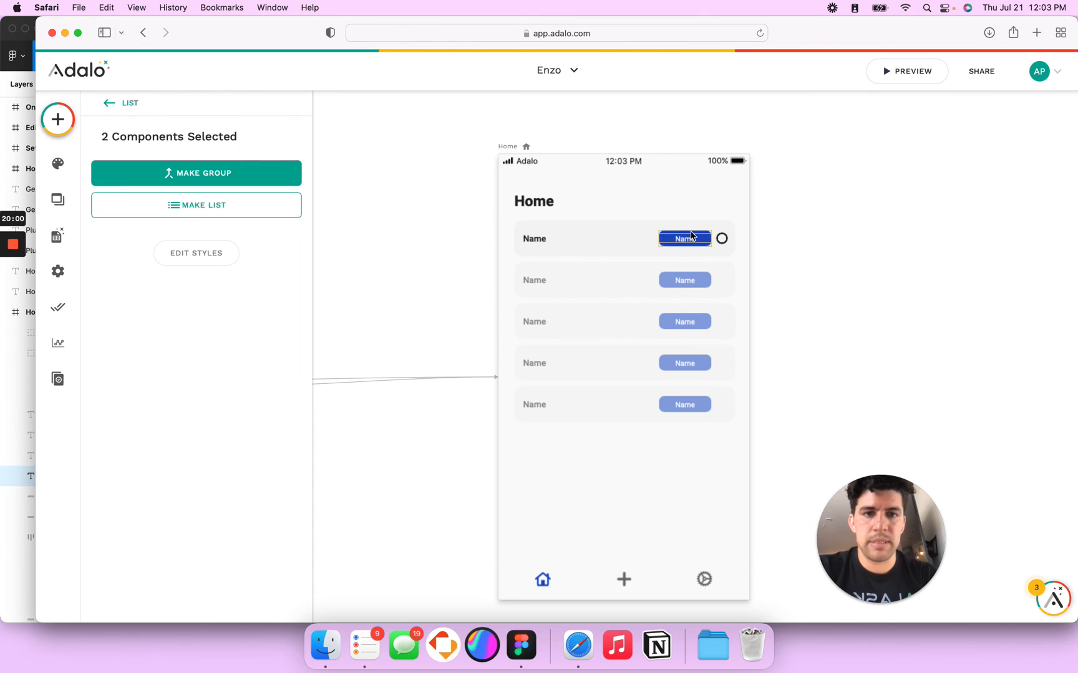
{"action": "key", "text": "super+g"}
{"action": "left_click", "coordinate": [154, 139]}
{"action": "triple_click", "coordinate": [138, 191]}
{"action": "type", "text": "High "}
{"action": "type", "text": "Priuor"}
{"action": "type", "text": "ority"}
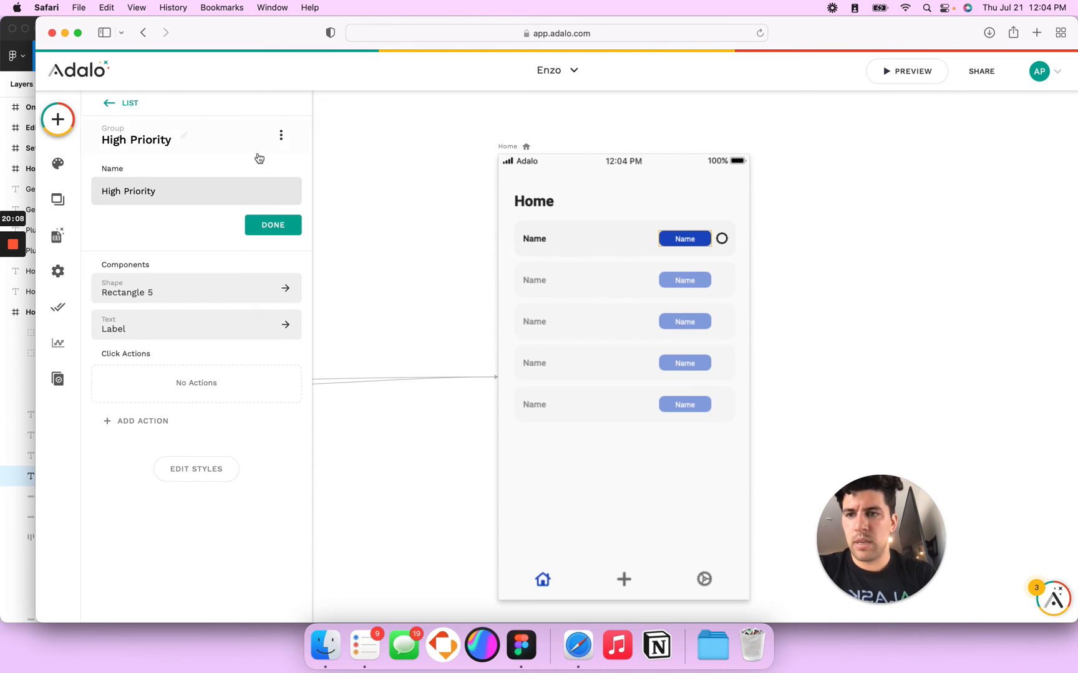
{"action": "left_click", "coordinate": [273, 229]}
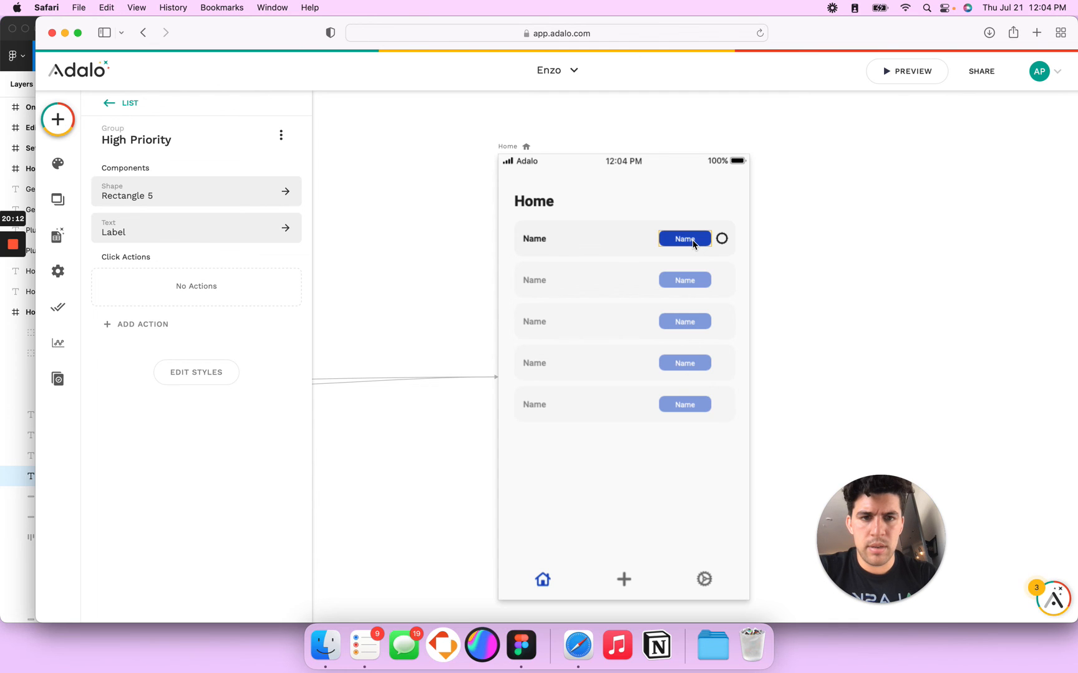
Step: Duplicate the badge to its left and rename the copy 'Low Priority'
{"action": "left_click_drag", "start_coordinate": [688, 242], "coordinate": [634, 242]}
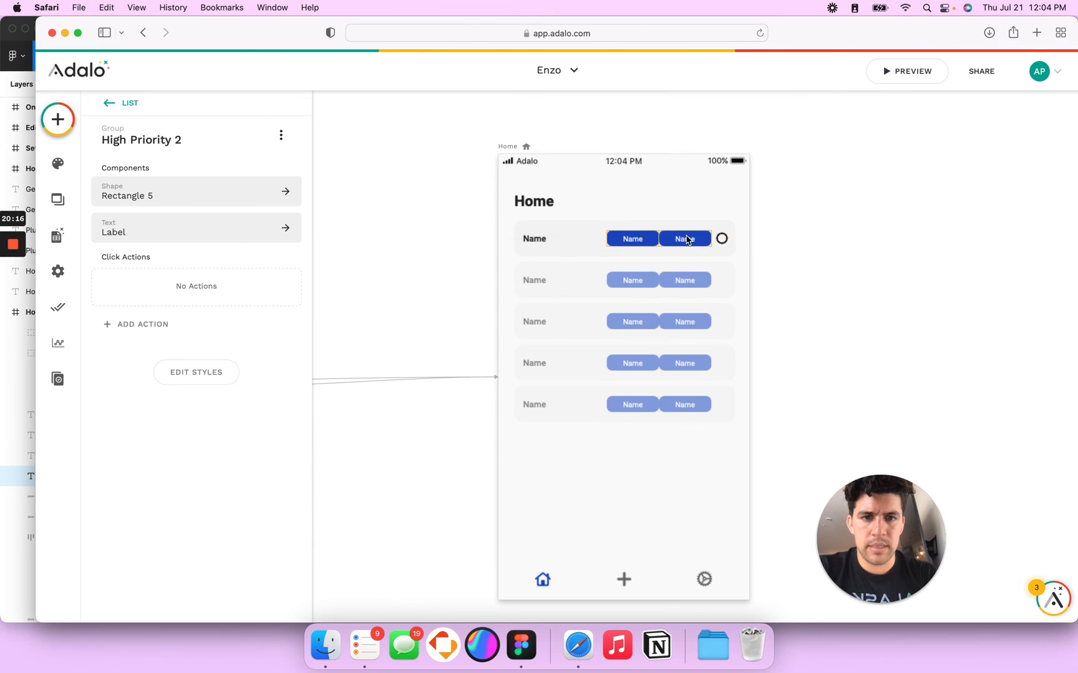
{"action": "left_click", "coordinate": [178, 140]}
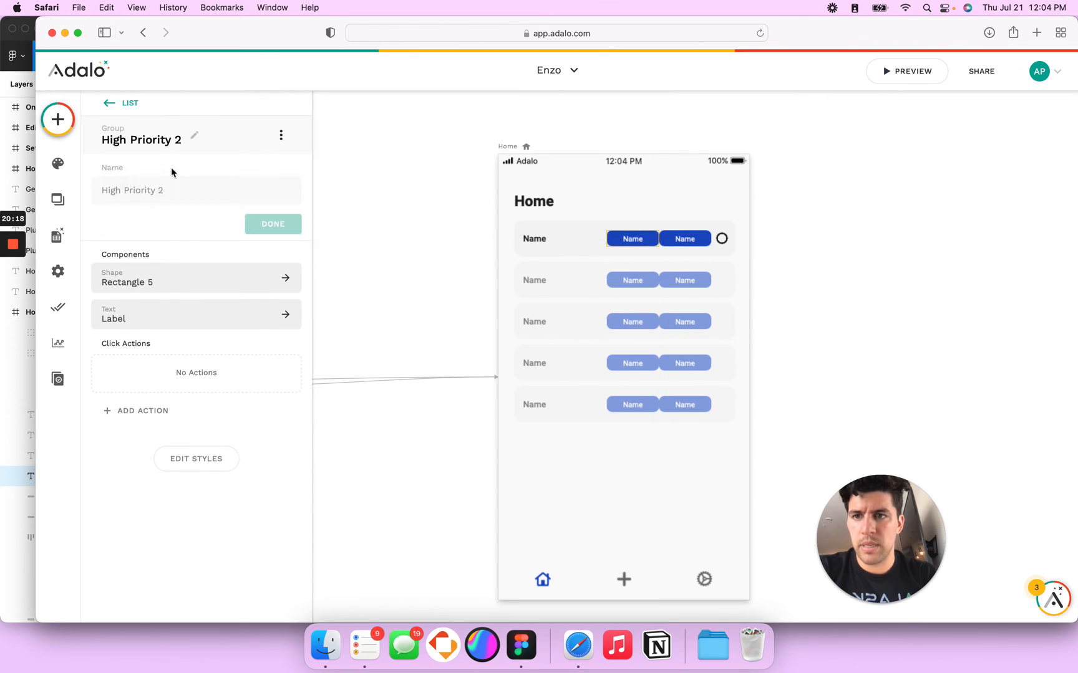
{"action": "double_click", "coordinate": [111, 191]}
{"action": "type", "text": "Low"}
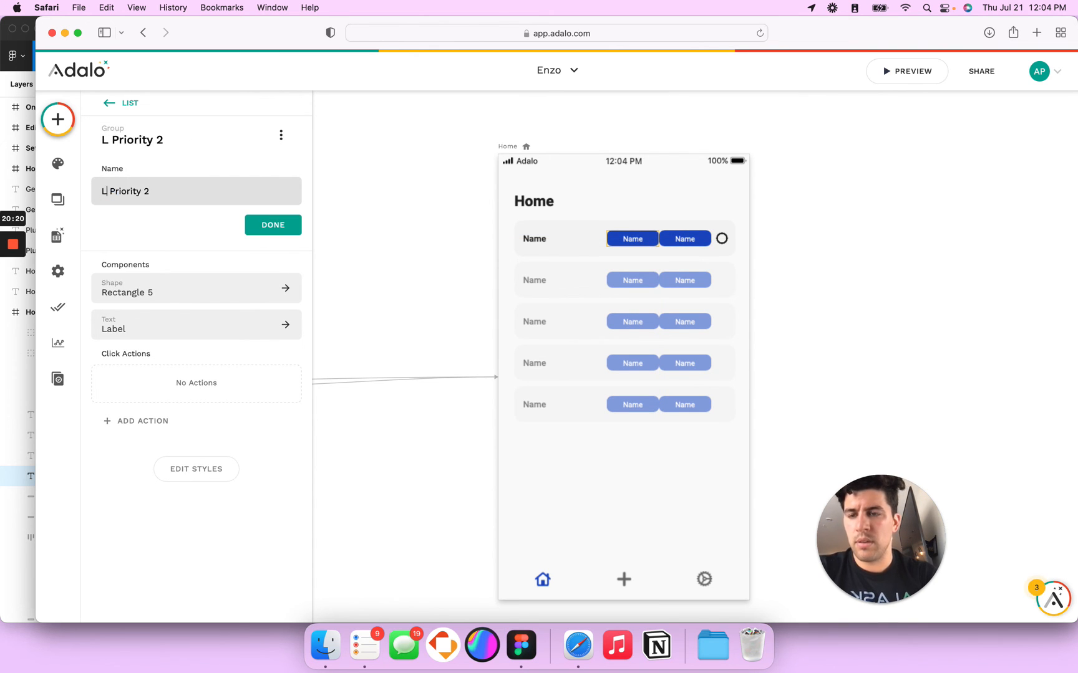
{"action": "left_click", "coordinate": [166, 190]}
{"action": "key", "text": "BackSpace"}
Step: Look up the Low Priority badge's purple fill value in the Figma design
{"action": "key", "text": "super+Tab"}
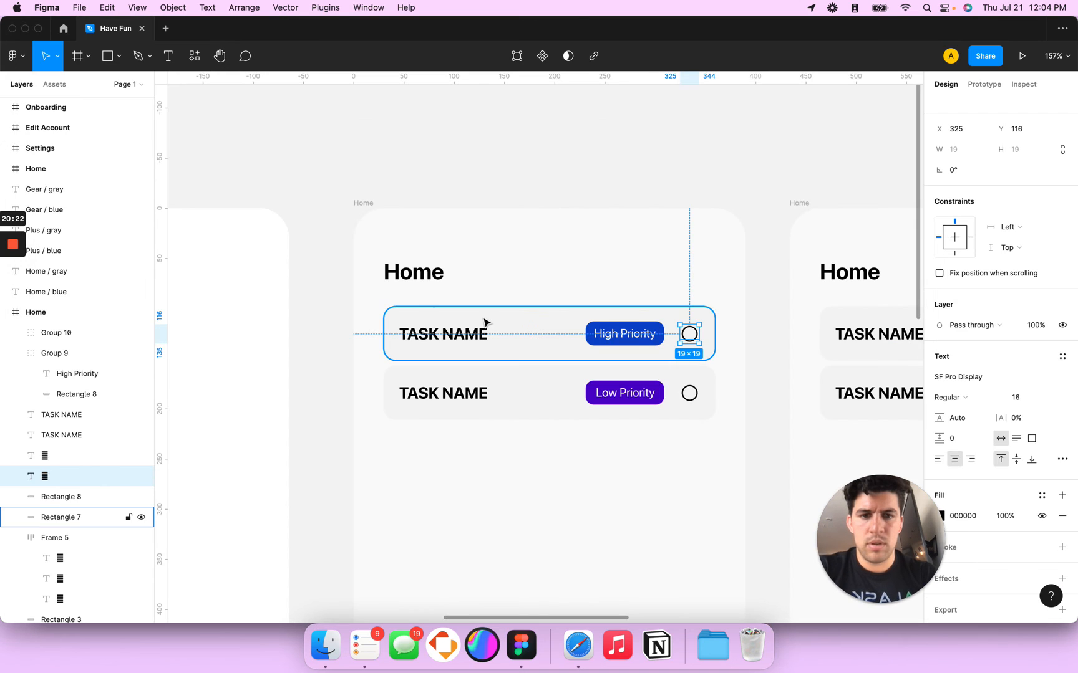
{"action": "left_click", "coordinate": [655, 391], "text": "super"}
{"action": "left_click", "coordinate": [645, 383]}
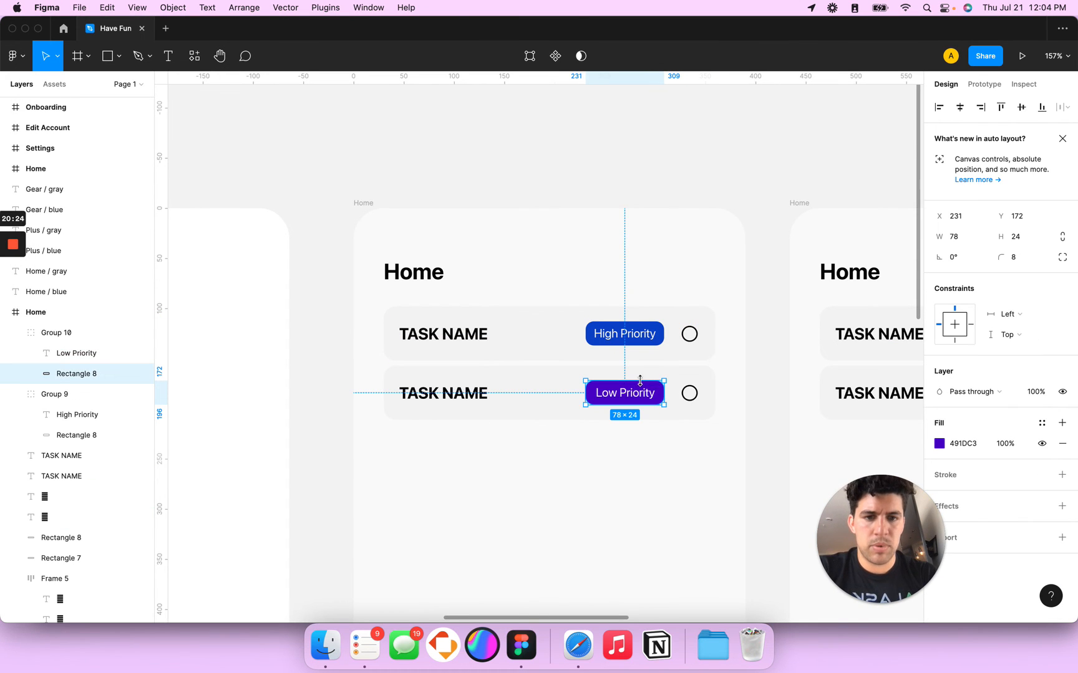
{"action": "left_click", "coordinate": [976, 451]}
{"action": "key", "text": "super+c"}
{"action": "key", "text": "super+Tab"}
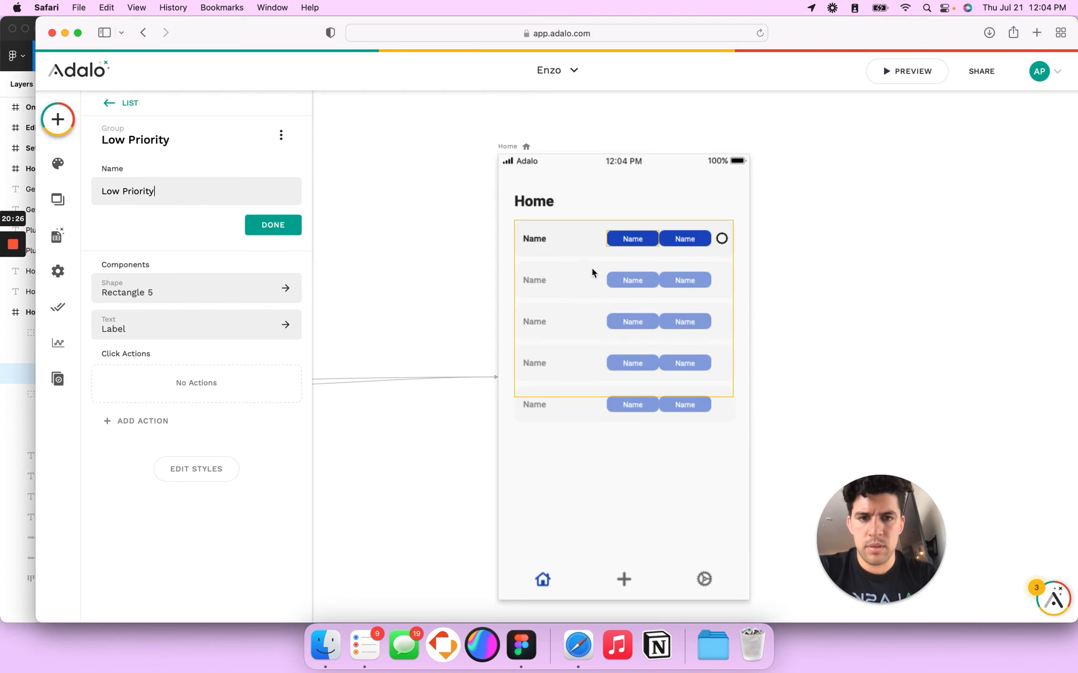
Step: Colour the Low Priority badge rectangle purple, 491DC3
{"action": "left_click", "coordinate": [611, 239]}
{"action": "left_click", "coordinate": [612, 233]}
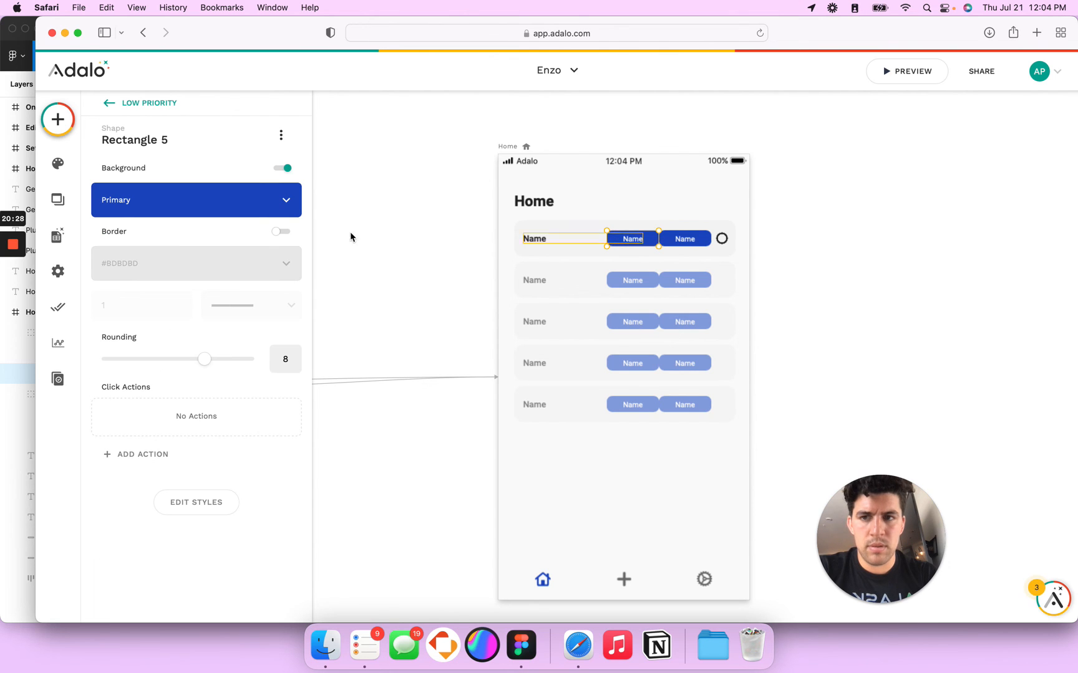
{"action": "left_click", "coordinate": [183, 201]}
{"action": "left_click", "coordinate": [182, 360]}
{"action": "key", "text": "super+v"}
{"action": "key", "text": "Tab"}
{"action": "left_click", "coordinate": [694, 239]}
Step: Show the High Priority group only when Current Task > Priority > Name equals 'High Priority'
{"action": "left_click", "coordinate": [693, 239]}
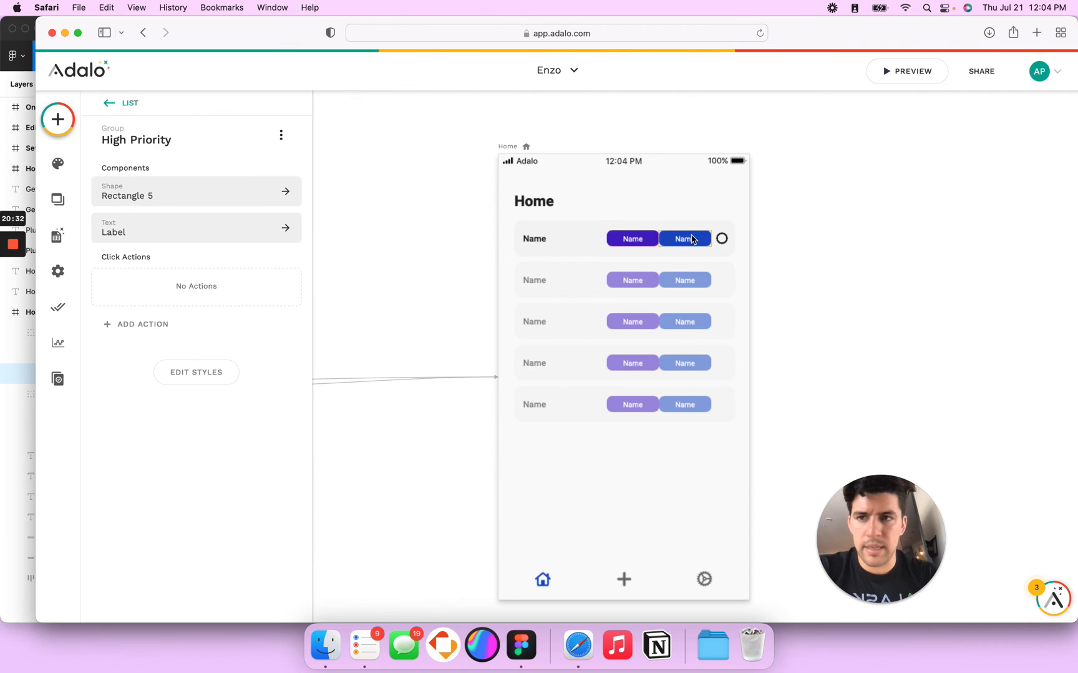
{"action": "left_click", "coordinate": [280, 136]}
{"action": "left_click", "coordinate": [274, 175]}
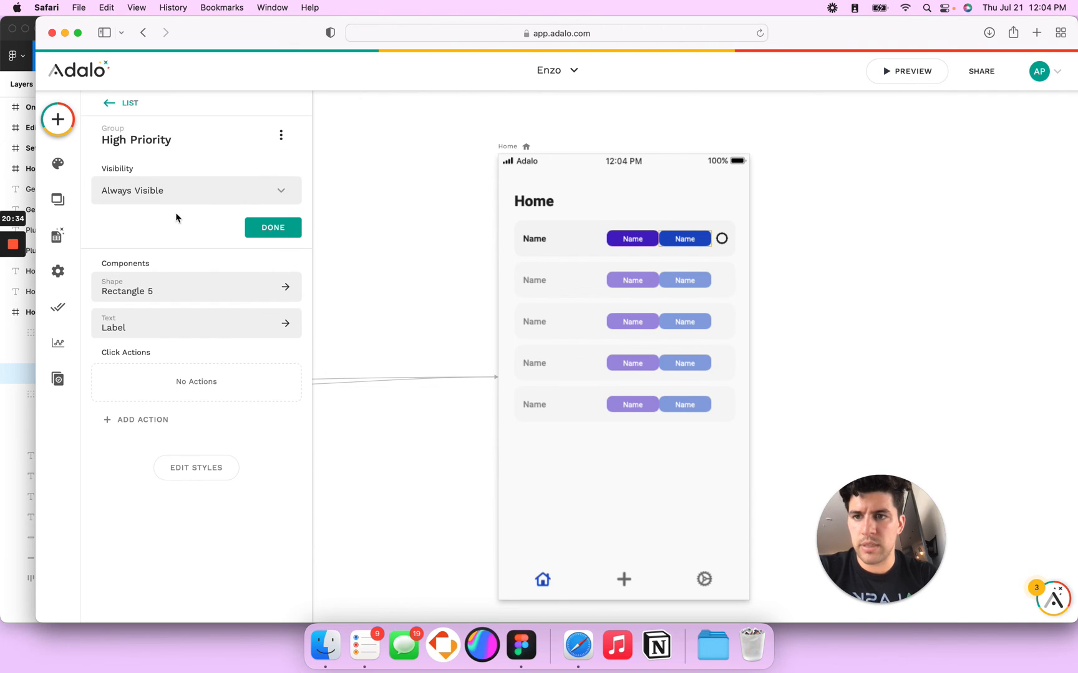
{"action": "left_click", "coordinate": [174, 191]}
{"action": "left_click", "coordinate": [153, 248]}
{"action": "left_click", "coordinate": [156, 249]}
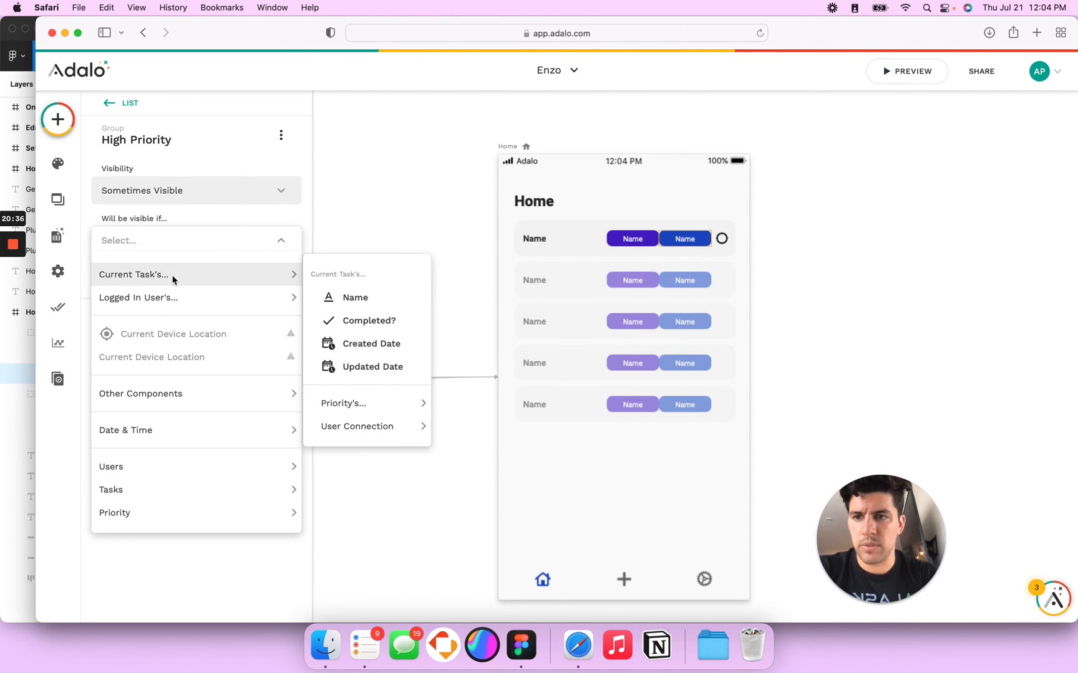
{"action": "mouse_move", "coordinate": [262, 287]}
{"action": "mouse_move", "coordinate": [373, 404]}
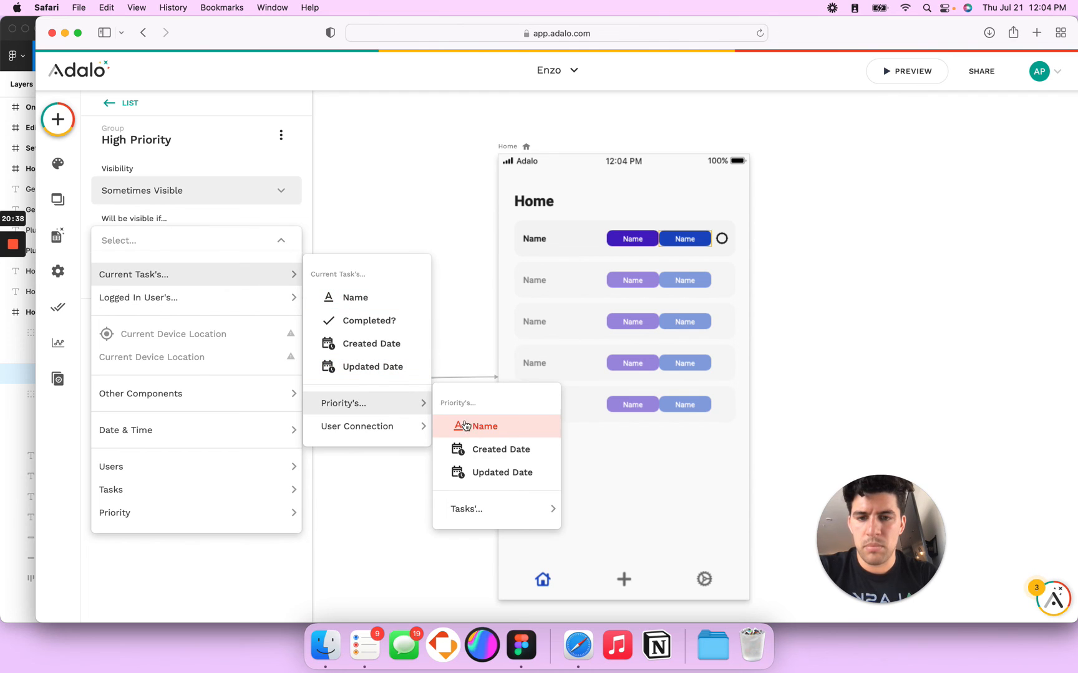
{"action": "left_click", "coordinate": [394, 423]}
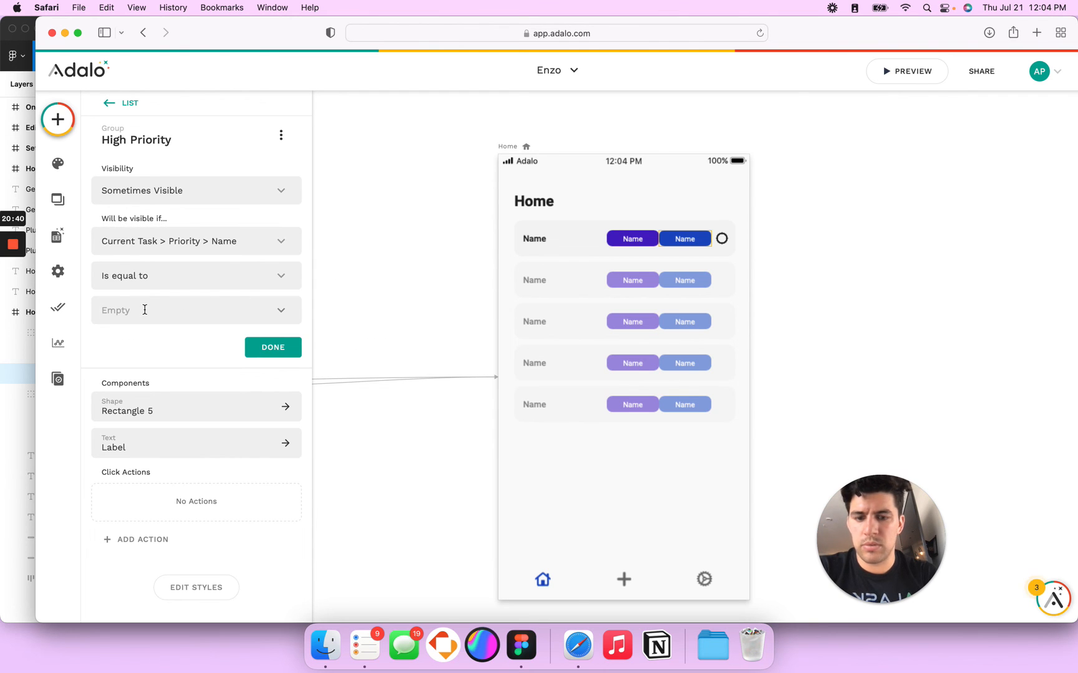
{"action": "type", "text": "High Priority"}
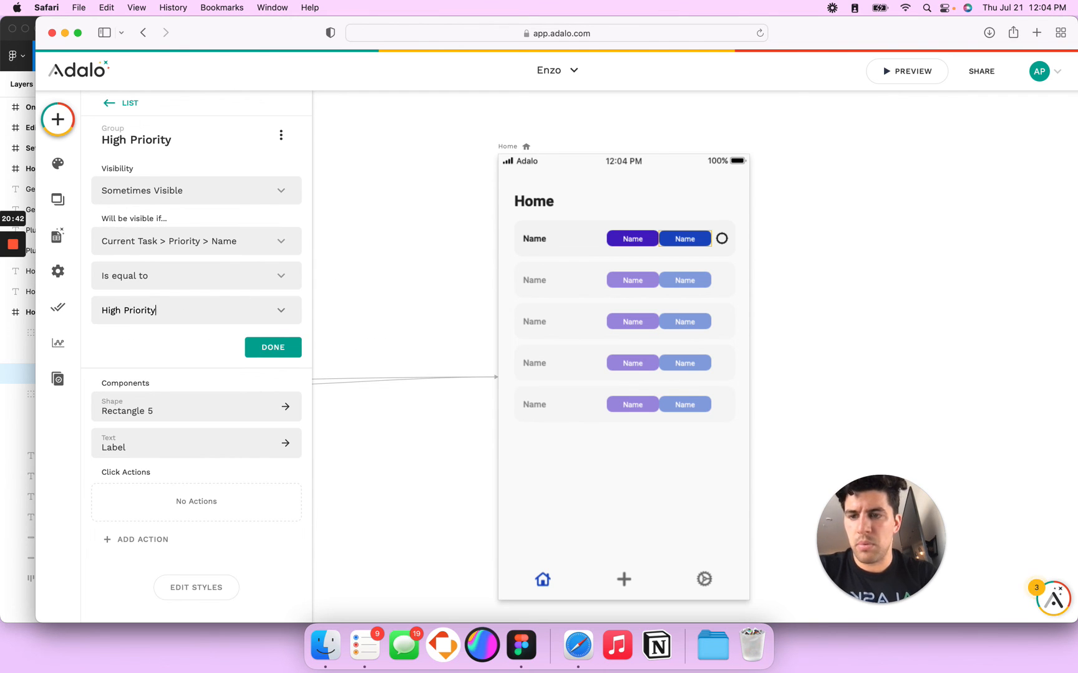
{"action": "left_click", "coordinate": [266, 354]}
Step: Set the Low Priority group Sometimes Visible when Current Task > Priority > Name equals 'Low Priority'
{"action": "left_click", "coordinate": [629, 239]}
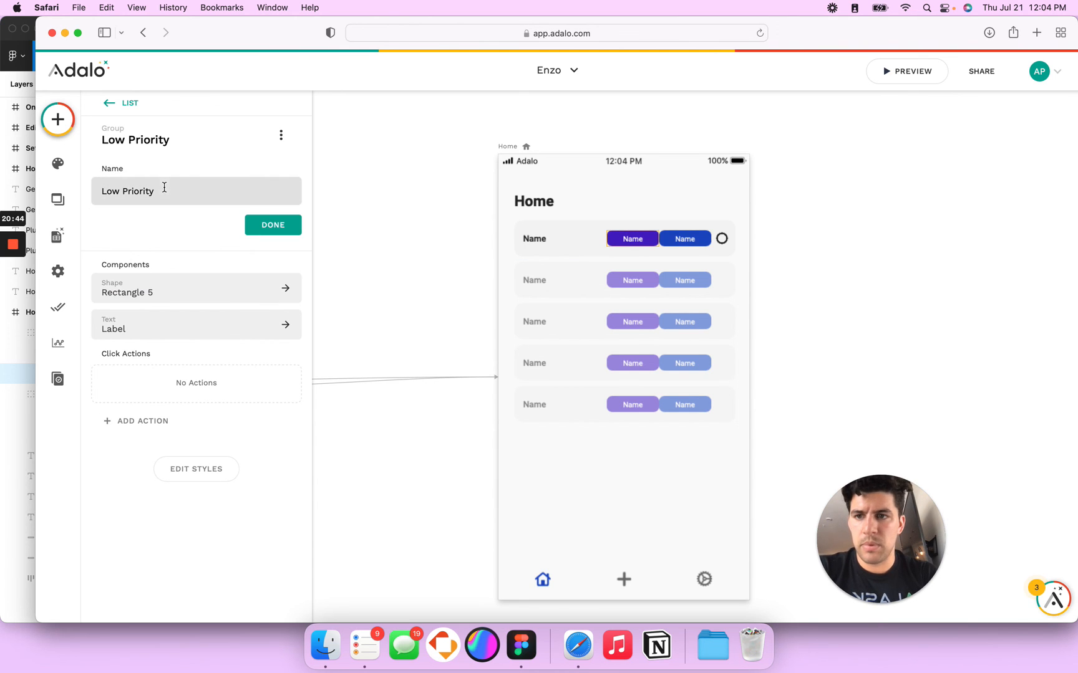
{"action": "left_click", "coordinate": [281, 135]}
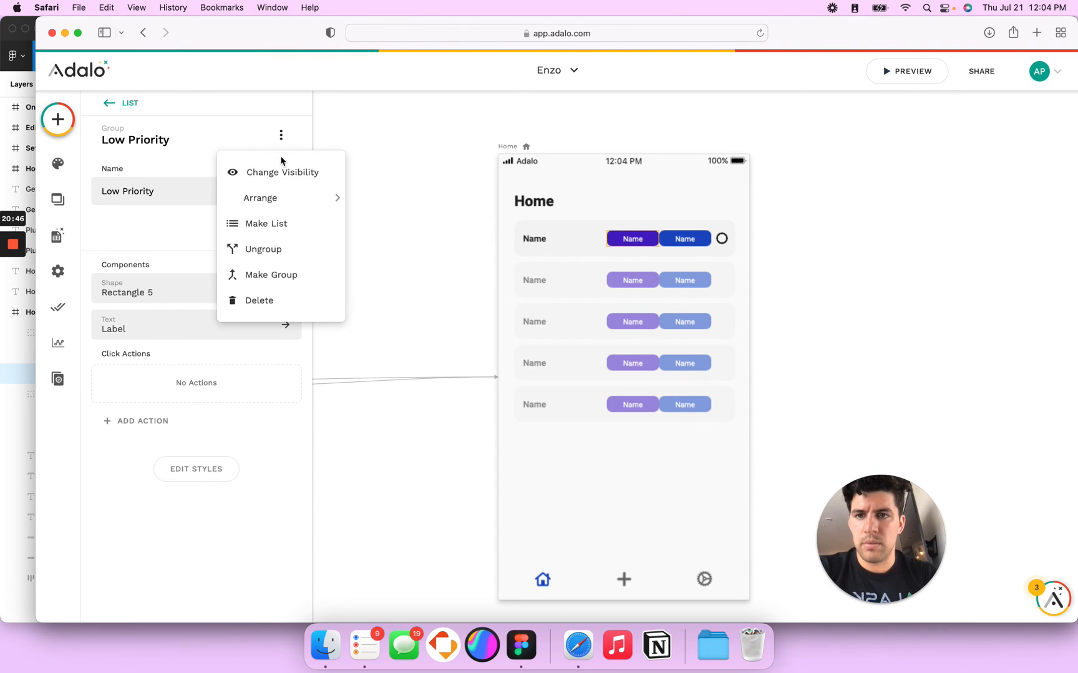
{"action": "left_click", "coordinate": [284, 170]}
{"action": "left_click", "coordinate": [172, 286]}
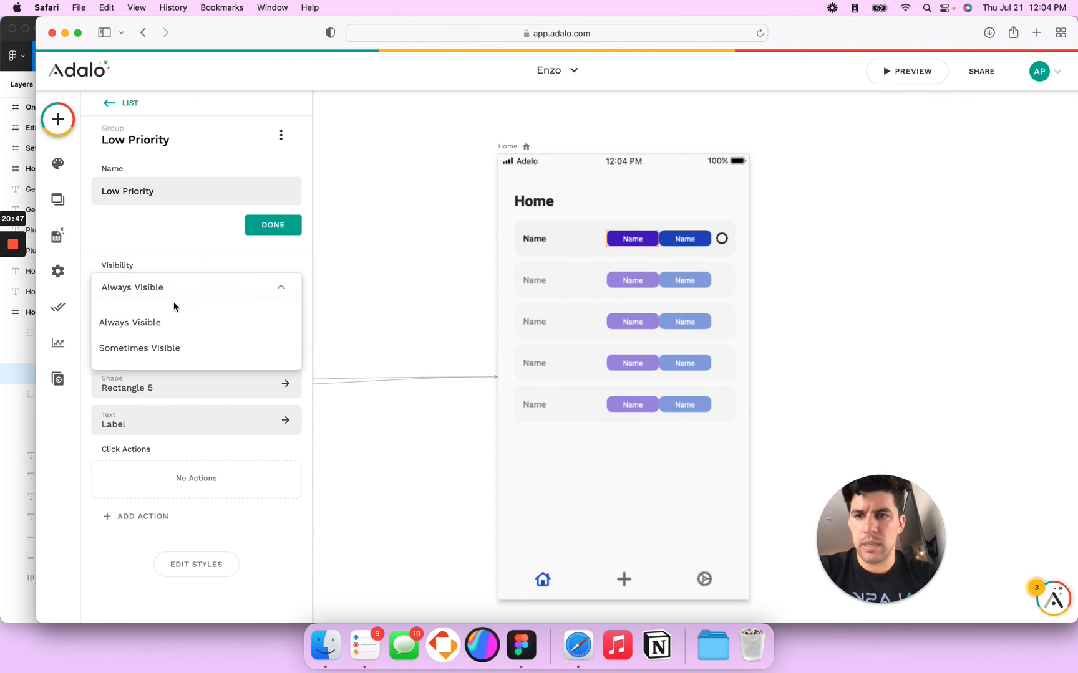
{"action": "left_click", "coordinate": [162, 346]}
{"action": "left_click", "coordinate": [224, 337]}
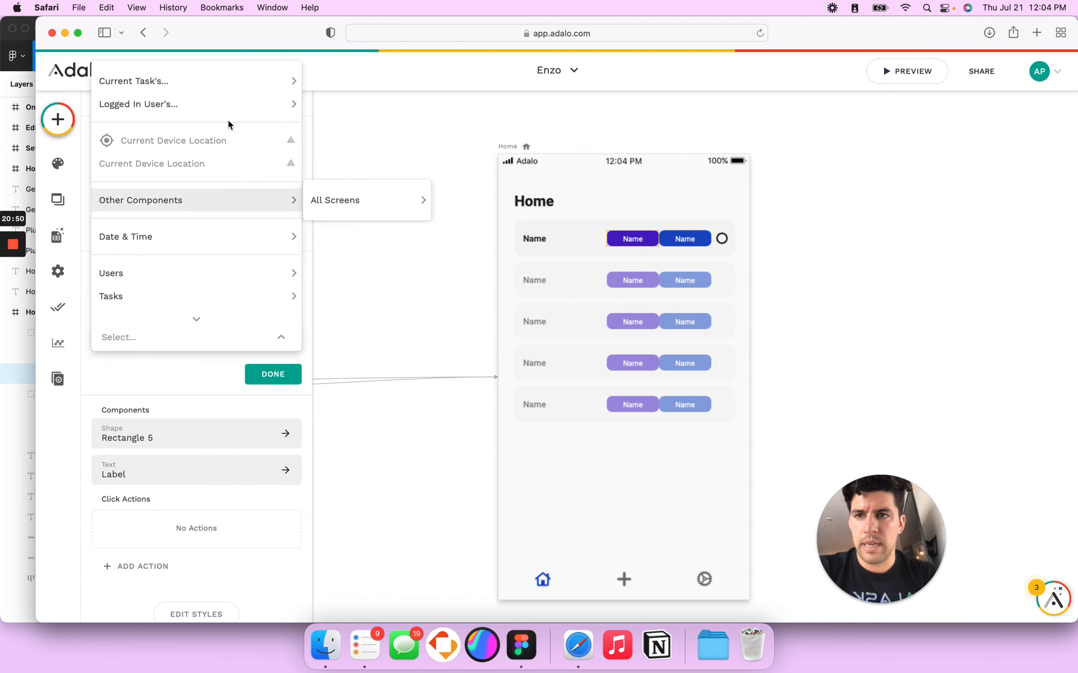
{"action": "mouse_move", "coordinate": [248, 236]}
{"action": "mouse_move", "coordinate": [288, 83]}
{"action": "mouse_move", "coordinate": [424, 209]}
{"action": "left_click", "coordinate": [469, 233]}
{"action": "left_click", "coordinate": [150, 408]}
{"action": "type", "text": "L"}
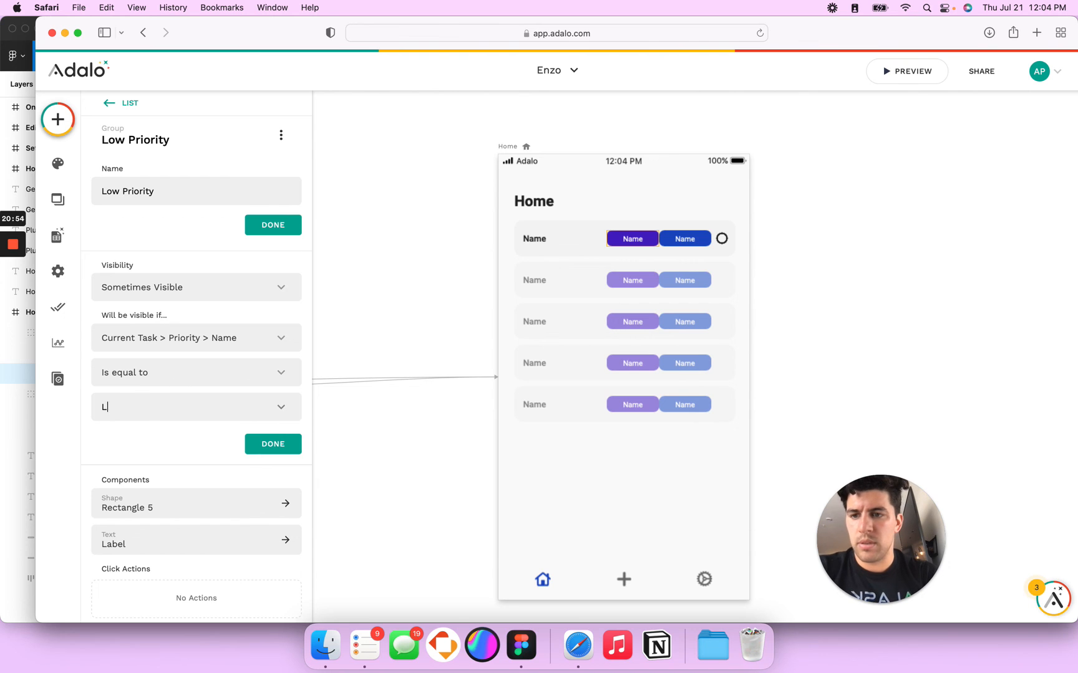
{"action": "type", "text": "ow Priority"}
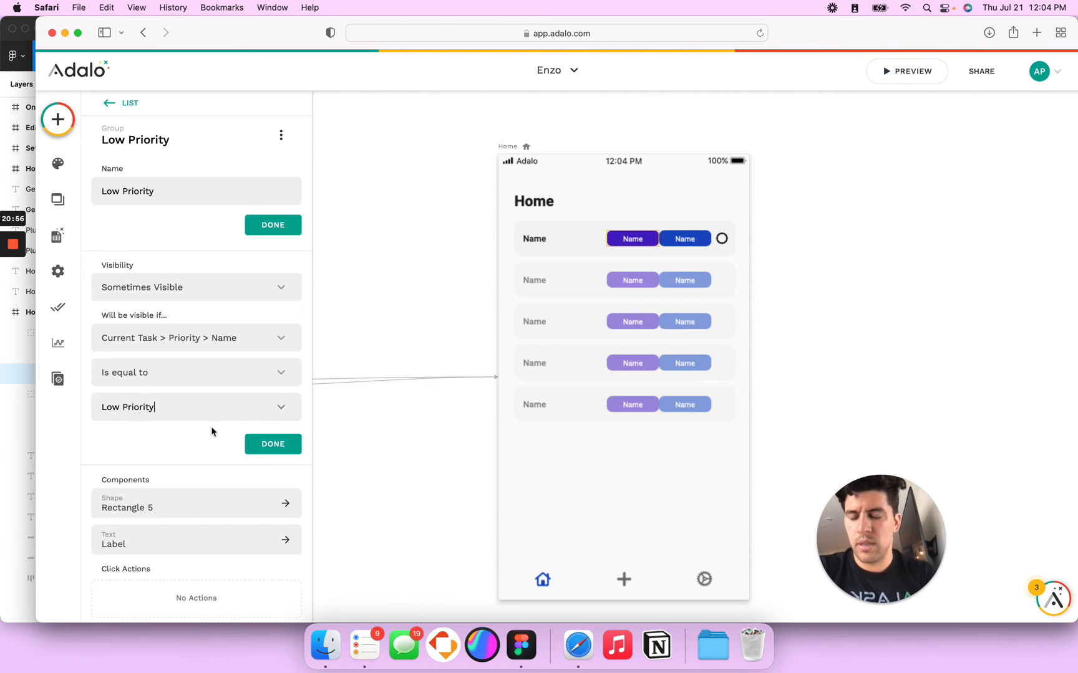
{"action": "left_click", "coordinate": [265, 444]}
Step: Add a Tasks record named 'Testing Task 2' with Low Priority
{"action": "left_click", "coordinate": [57, 236]}
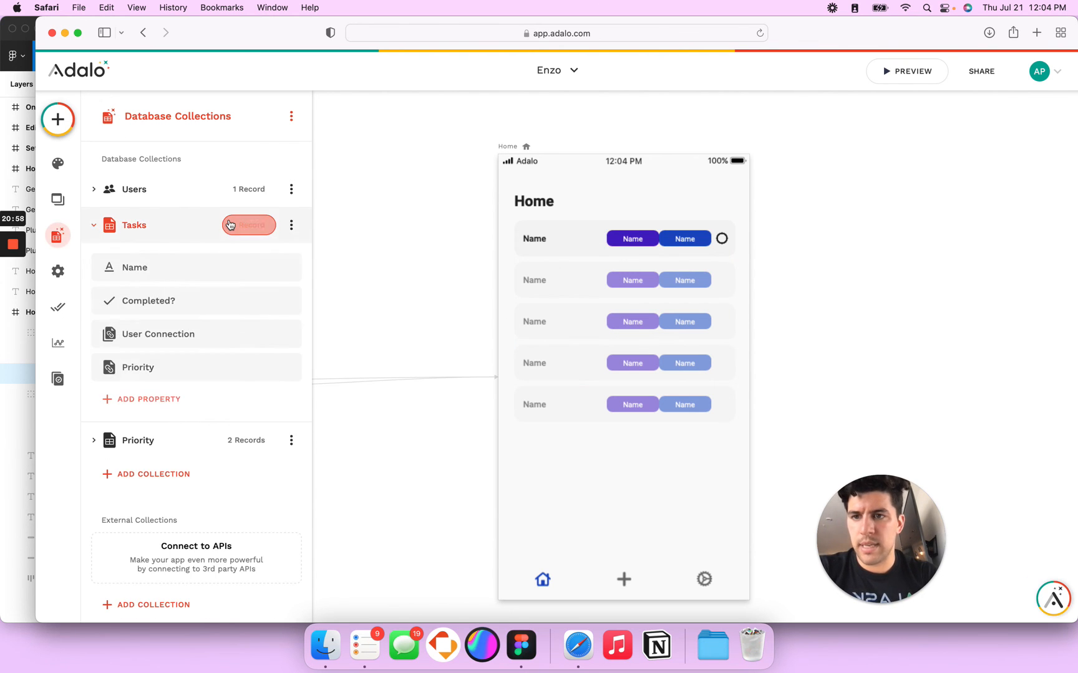
{"action": "left_click", "coordinate": [230, 224]}
{"action": "left_click", "coordinate": [646, 261]}
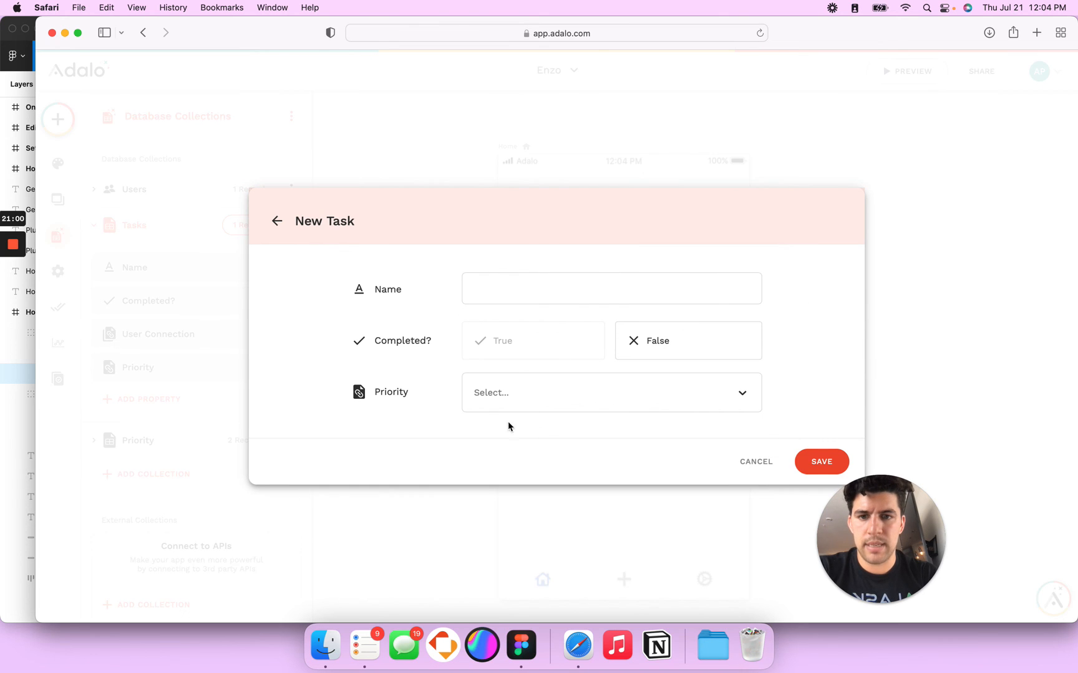
{"action": "left_click", "coordinate": [755, 462]}
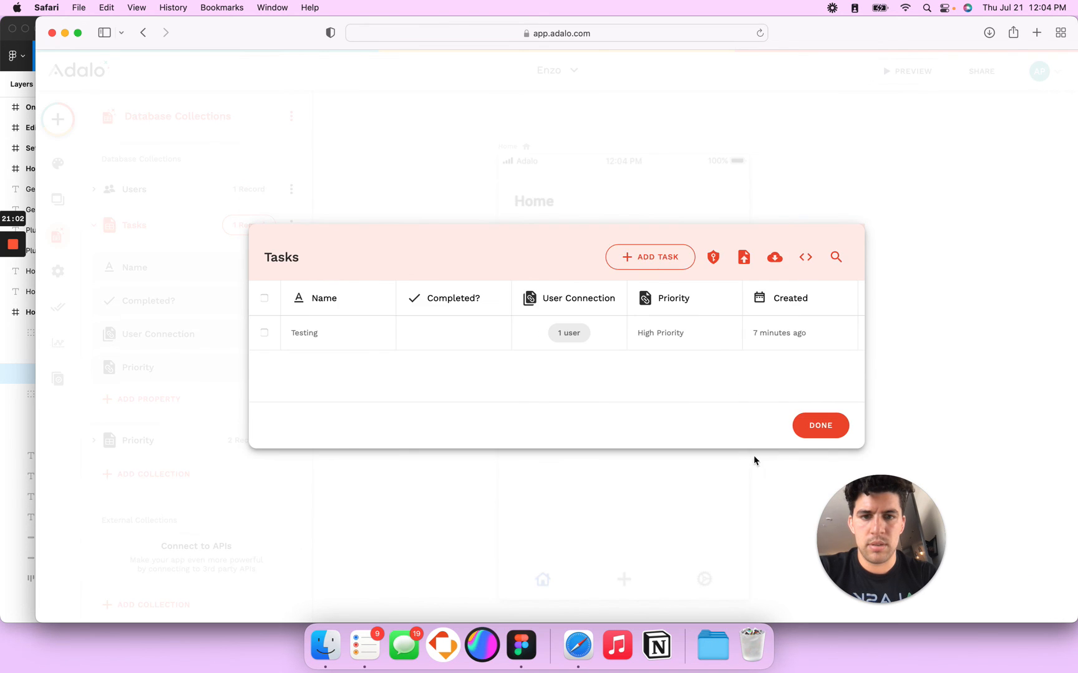
{"action": "left_click", "coordinate": [652, 259]}
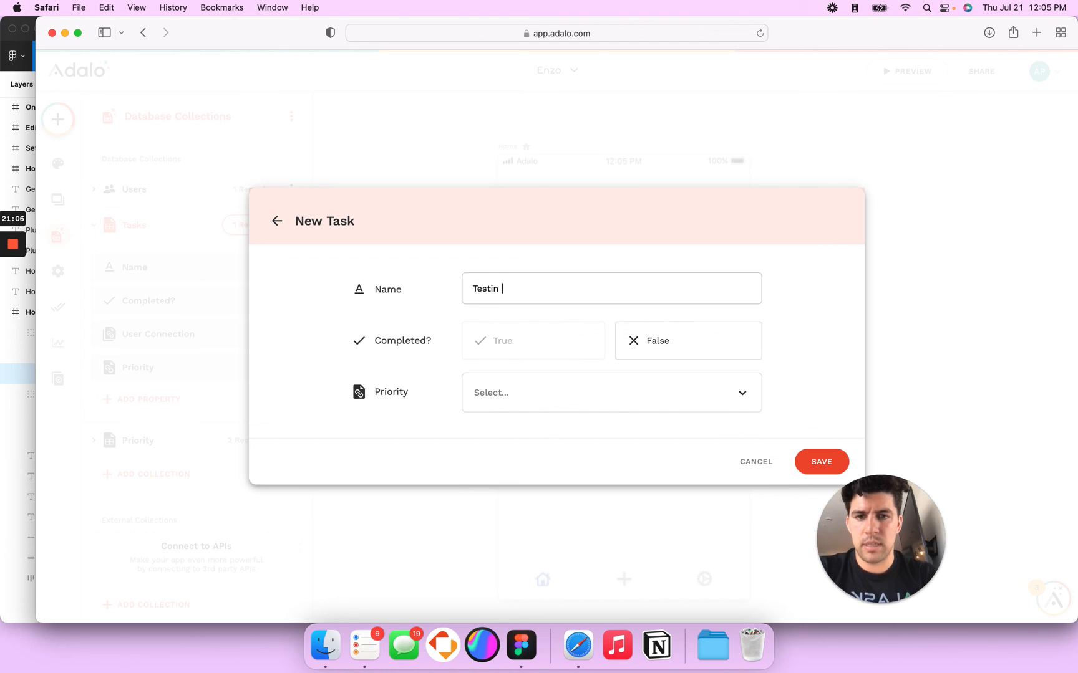
{"action": "type", "text": "Testing Task 2"}
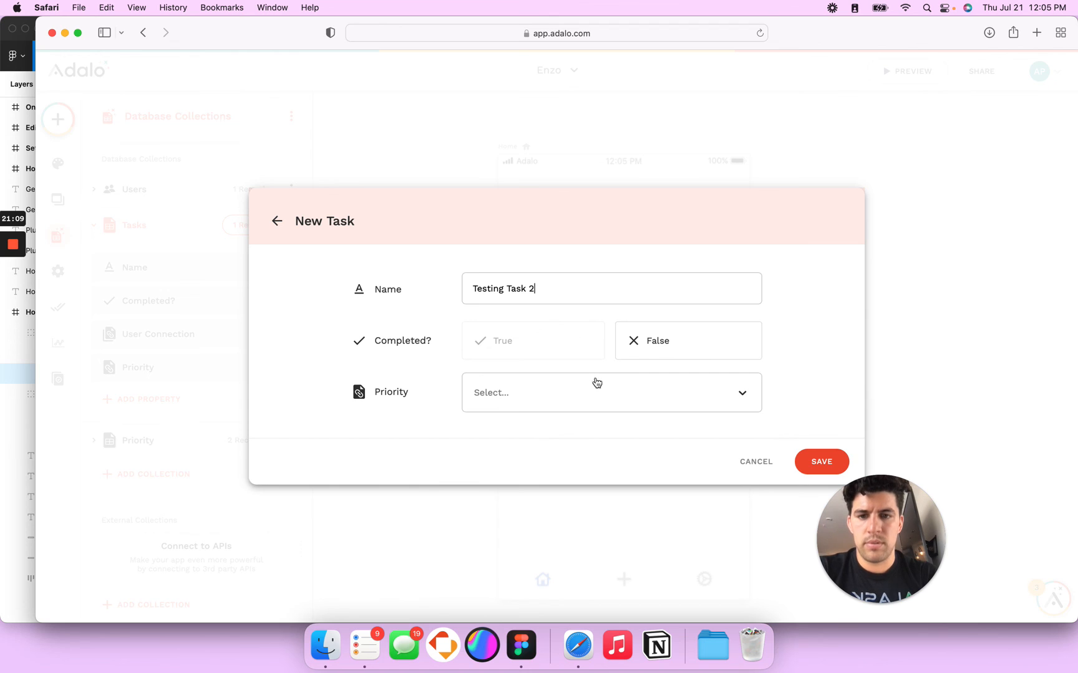
{"action": "left_click", "coordinate": [550, 398]}
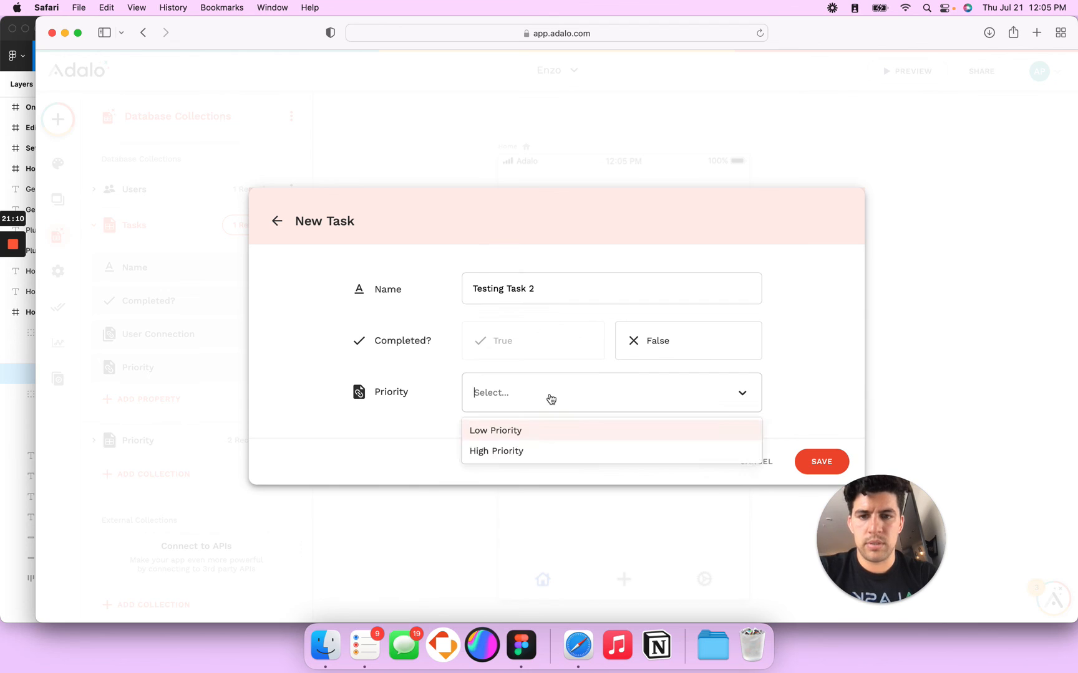
{"action": "left_click", "coordinate": [545, 437]}
{"action": "left_click", "coordinate": [734, 394]}
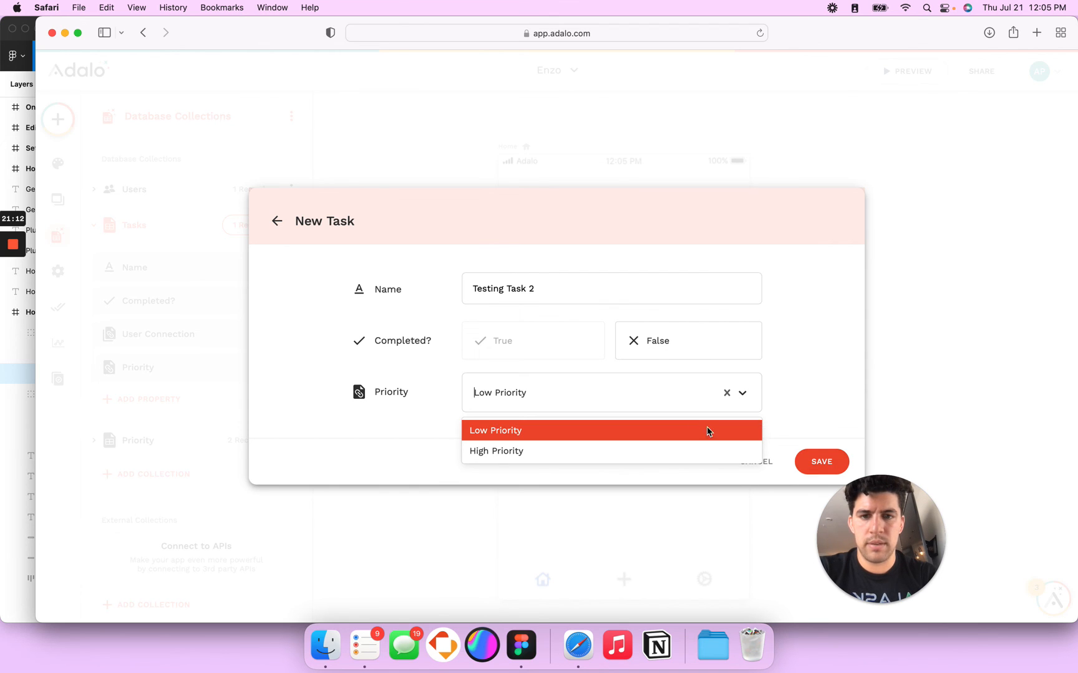
{"action": "left_click", "coordinate": [821, 466]}
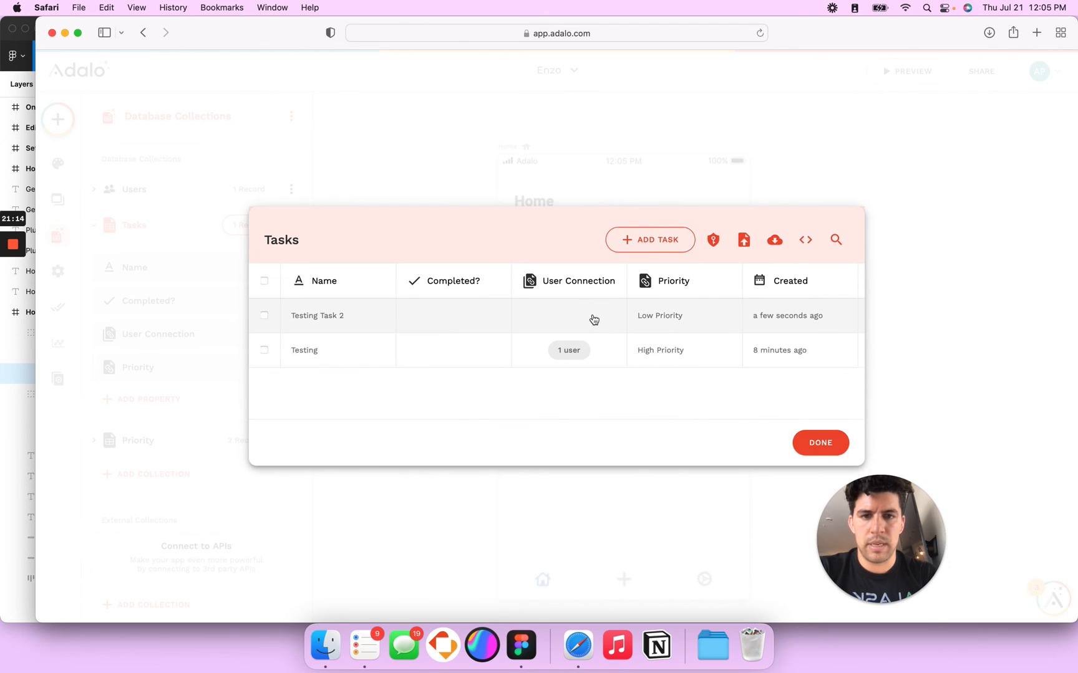
Step: Connect Testing Task 2 to the user account, then preview the app
{"action": "left_click", "coordinate": [594, 318]}
{"action": "left_click", "coordinate": [534, 371]}
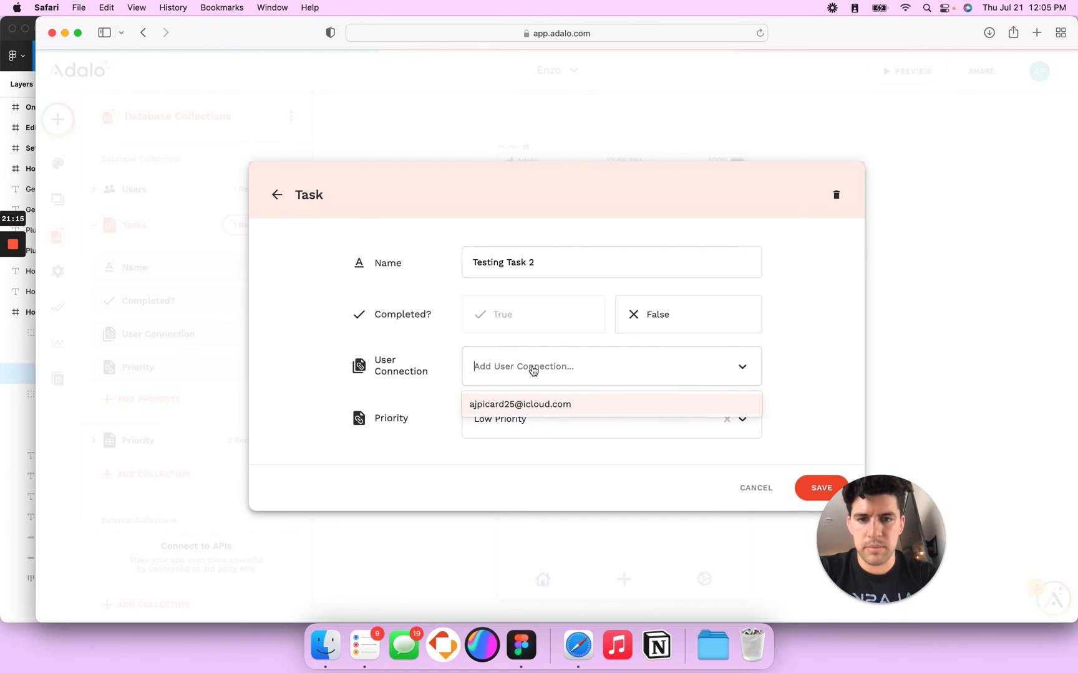
{"action": "left_click", "coordinate": [521, 406]}
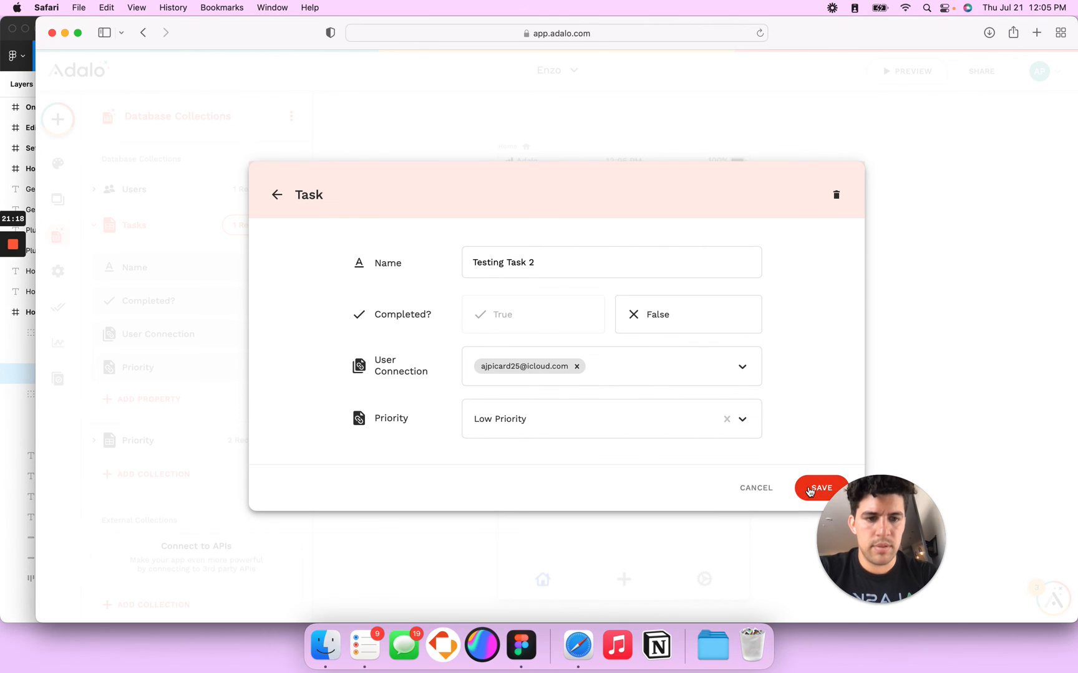
{"action": "left_click", "coordinate": [838, 489]}
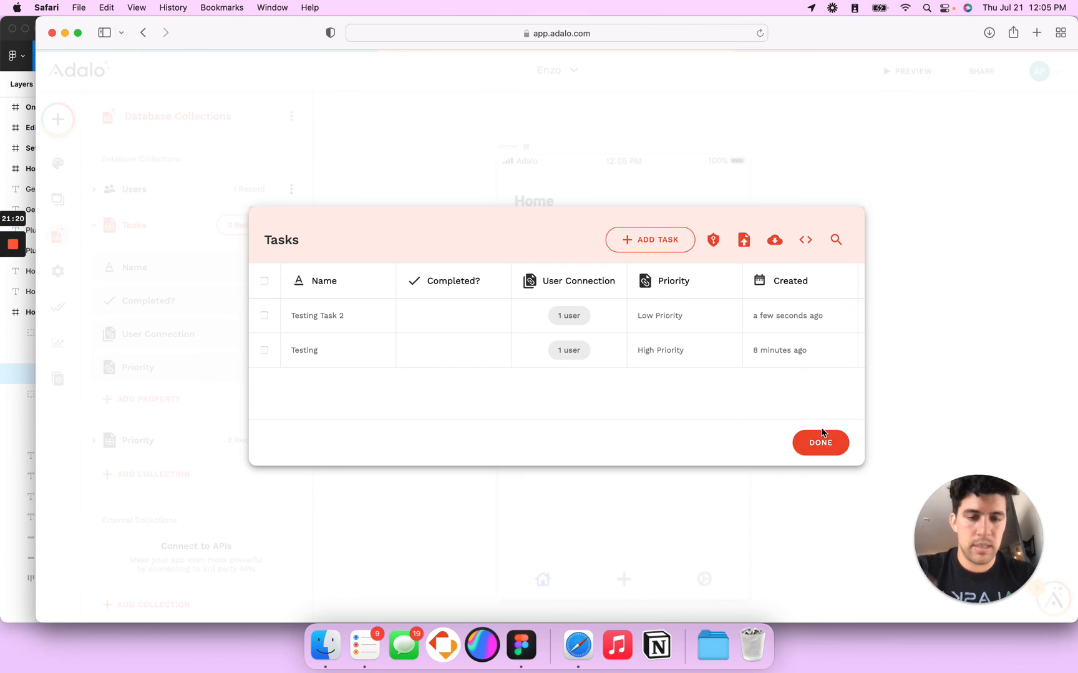
{"action": "left_click", "coordinate": [820, 440]}
{"action": "left_click", "coordinate": [908, 71]}
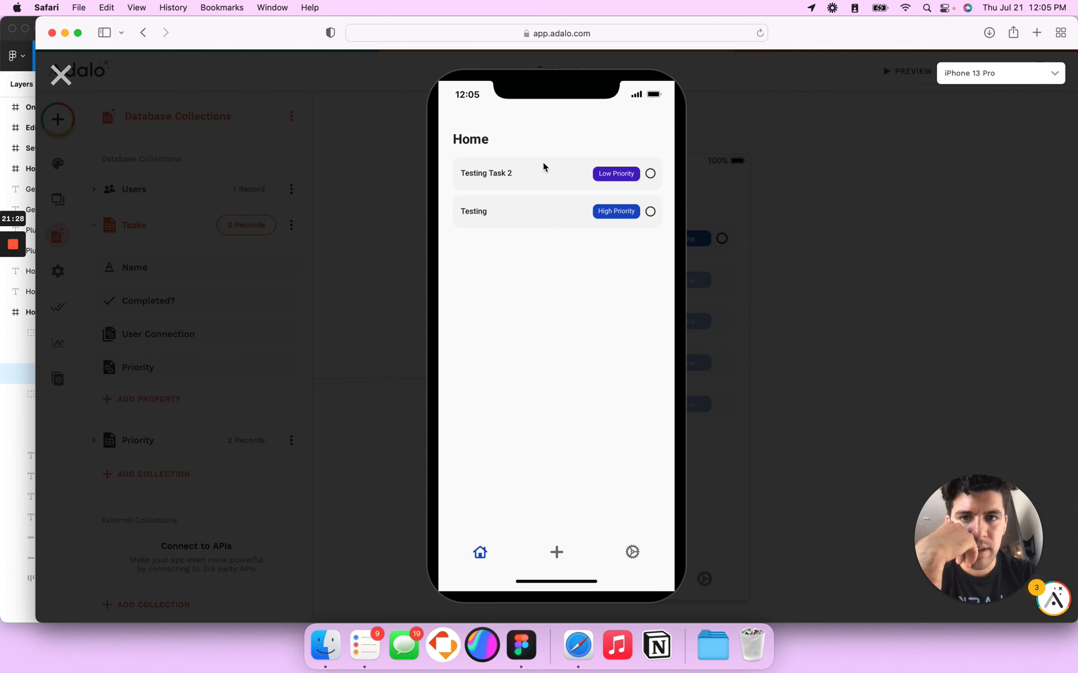
Step: Give the task row's circle icon a Delete Current Task action, then preview the app
{"action": "left_click", "coordinate": [61, 75]}
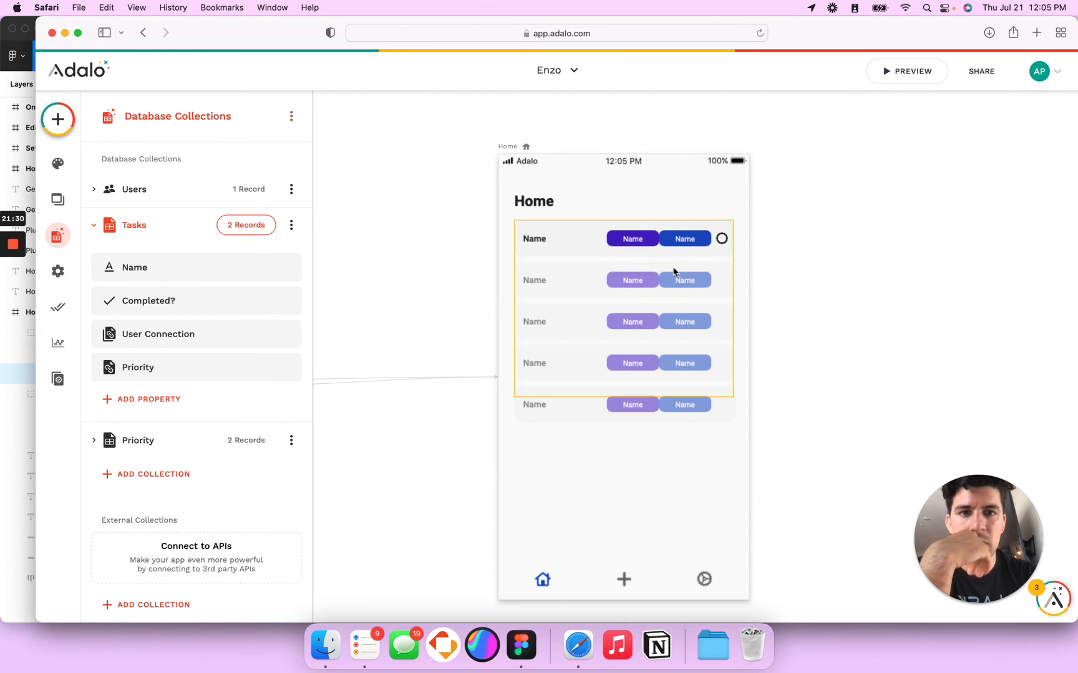
{"action": "left_click", "coordinate": [723, 241]}
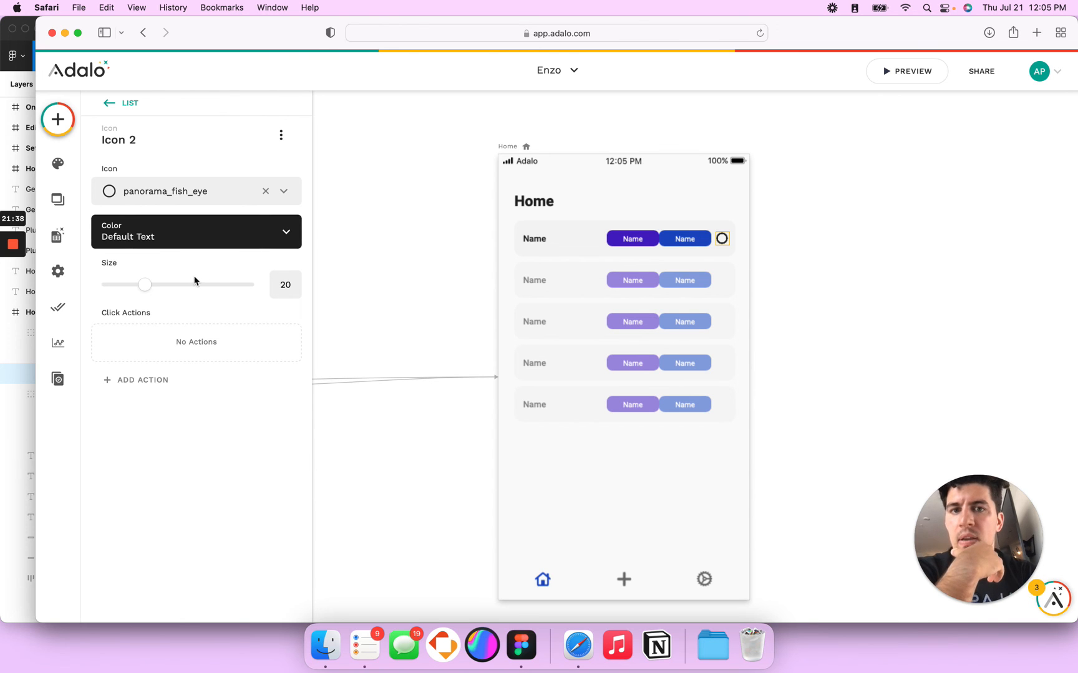
{"action": "left_click", "coordinate": [156, 381]}
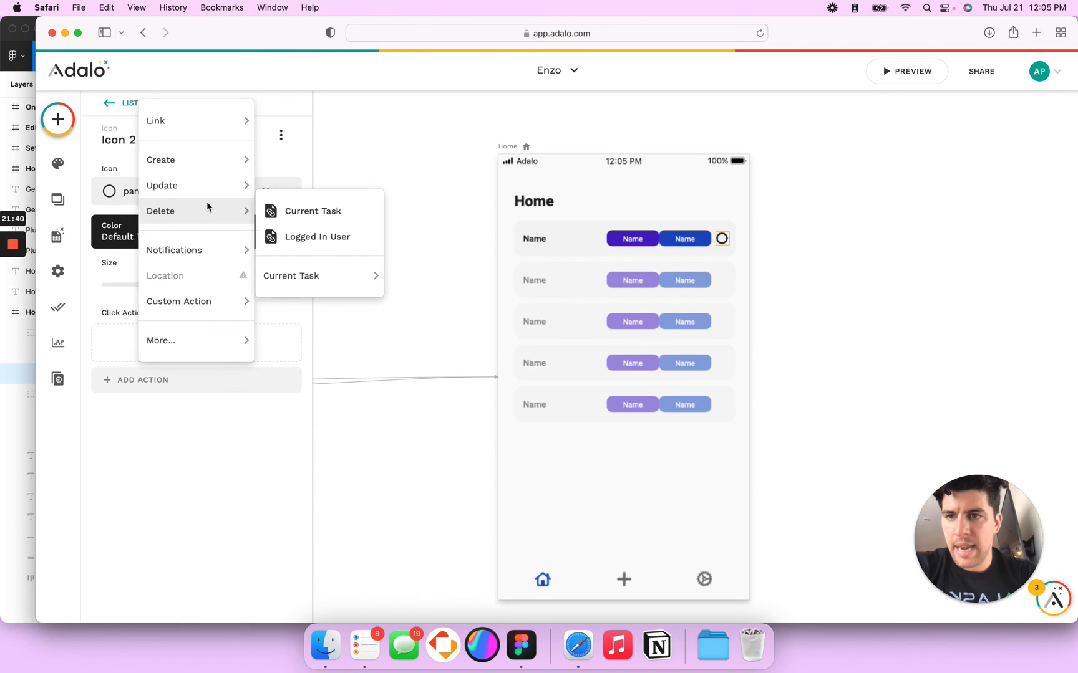
{"action": "mouse_move", "coordinate": [209, 210]}
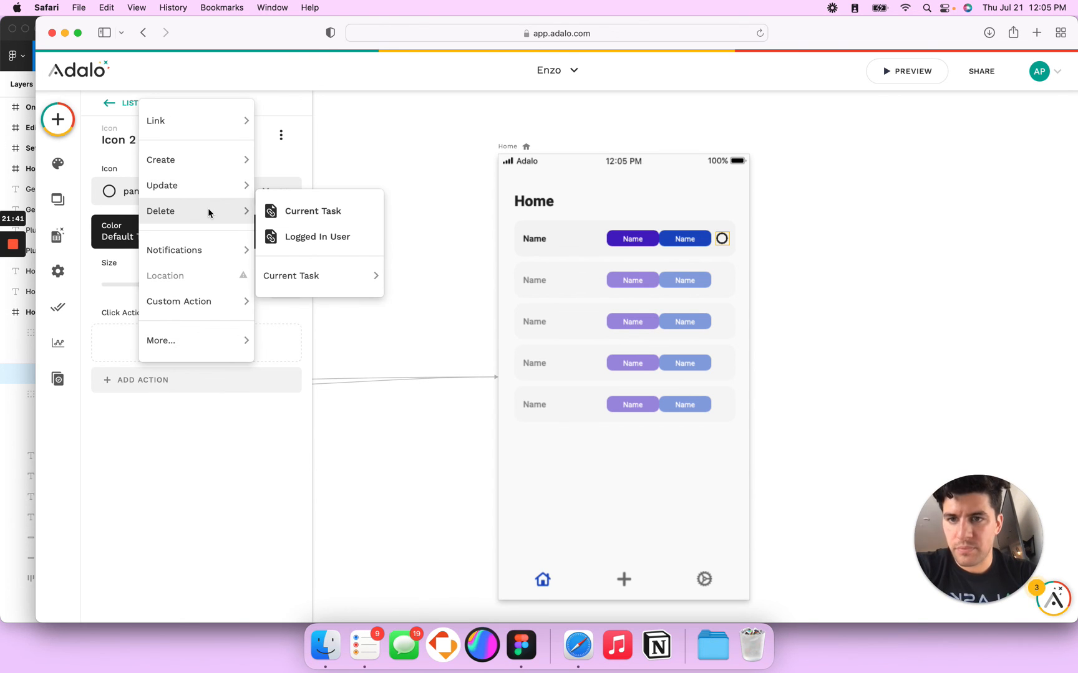
{"action": "left_click", "coordinate": [299, 213]}
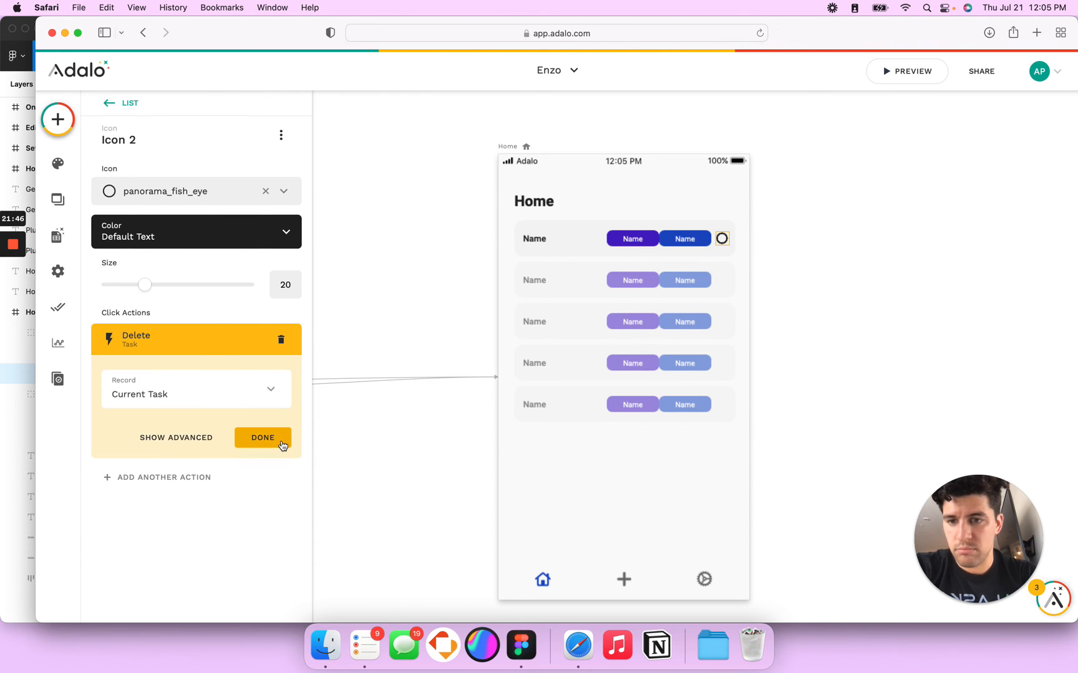
{"action": "left_click", "coordinate": [263, 437]}
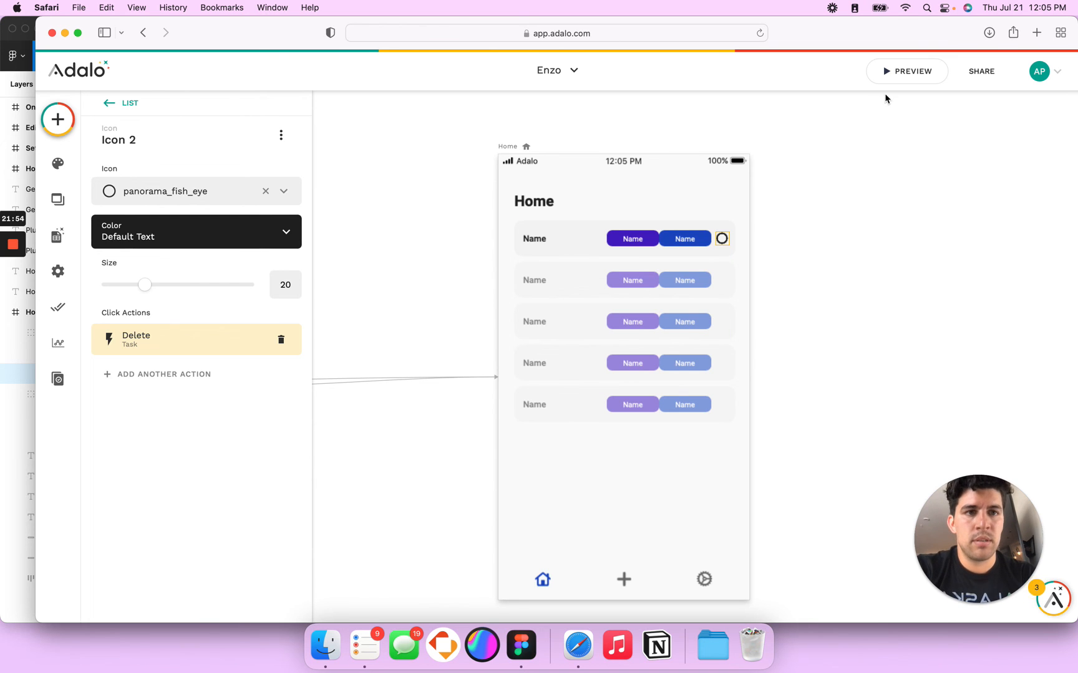
{"action": "left_click", "coordinate": [898, 75]}
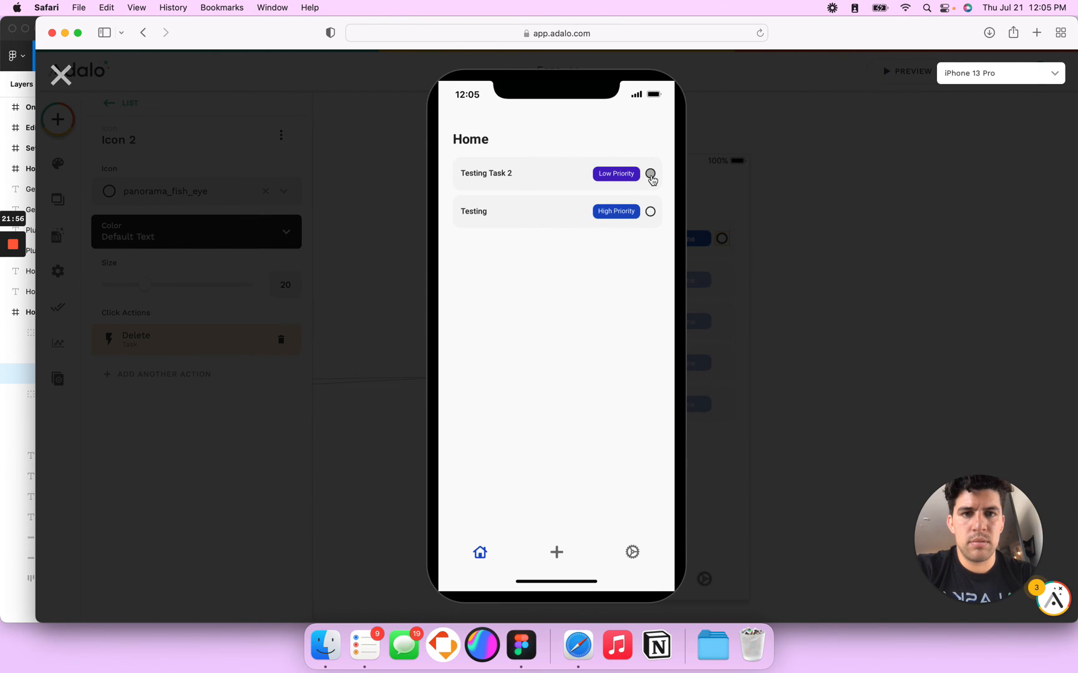
Step: Tap the circle icon on Testing Task 2 in the preview to delete it
{"action": "left_click", "coordinate": [650, 174]}
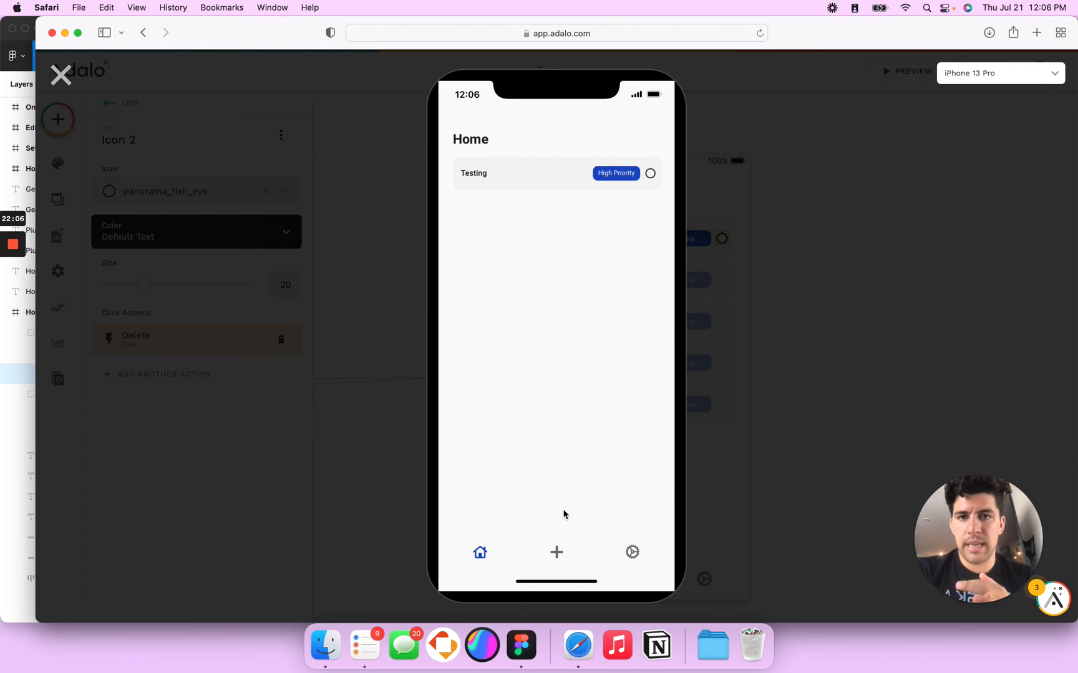
{"action": "left_click", "coordinate": [521, 645]}
{"action": "scroll", "coordinate": [691, 433], "scroll_direction": "down", "scroll_amount": 5}
Step: Pan the Figma canvas across the Home frames' priority badges, then bring the Adalo preview back
{"action": "scroll", "coordinate": [675, 452], "scroll_direction": "up", "scroll_amount": 5}
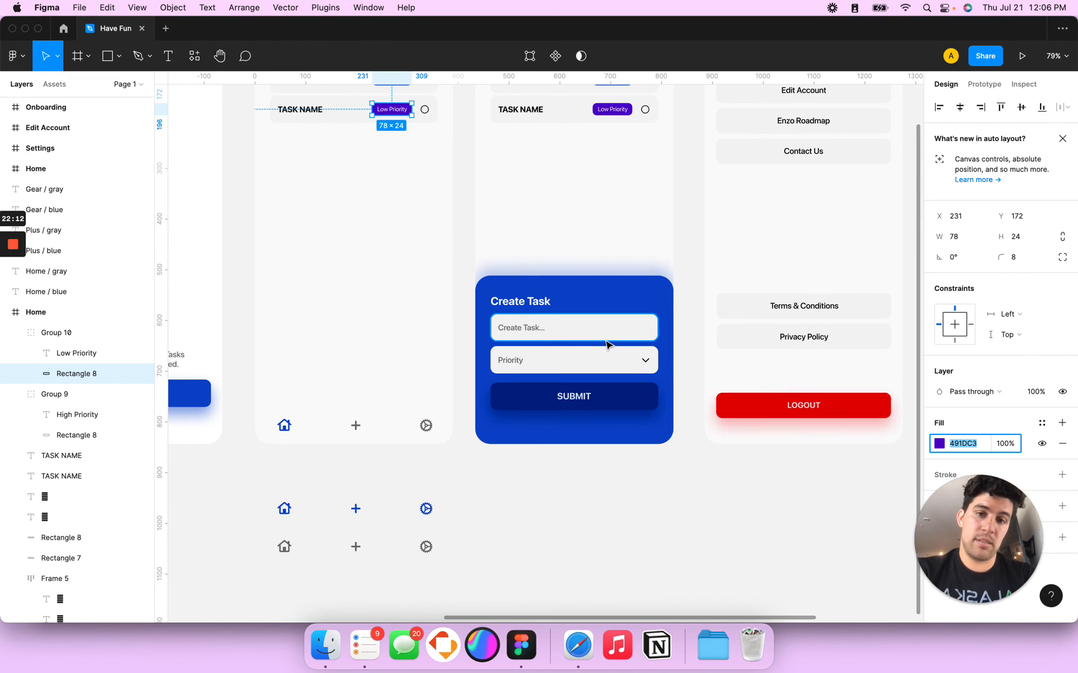
{"action": "scroll", "coordinate": [606, 344], "scroll_direction": "up", "scroll_amount": 2}
{"action": "scroll", "coordinate": [606, 345], "scroll_direction": "right", "scroll_amount": 1}
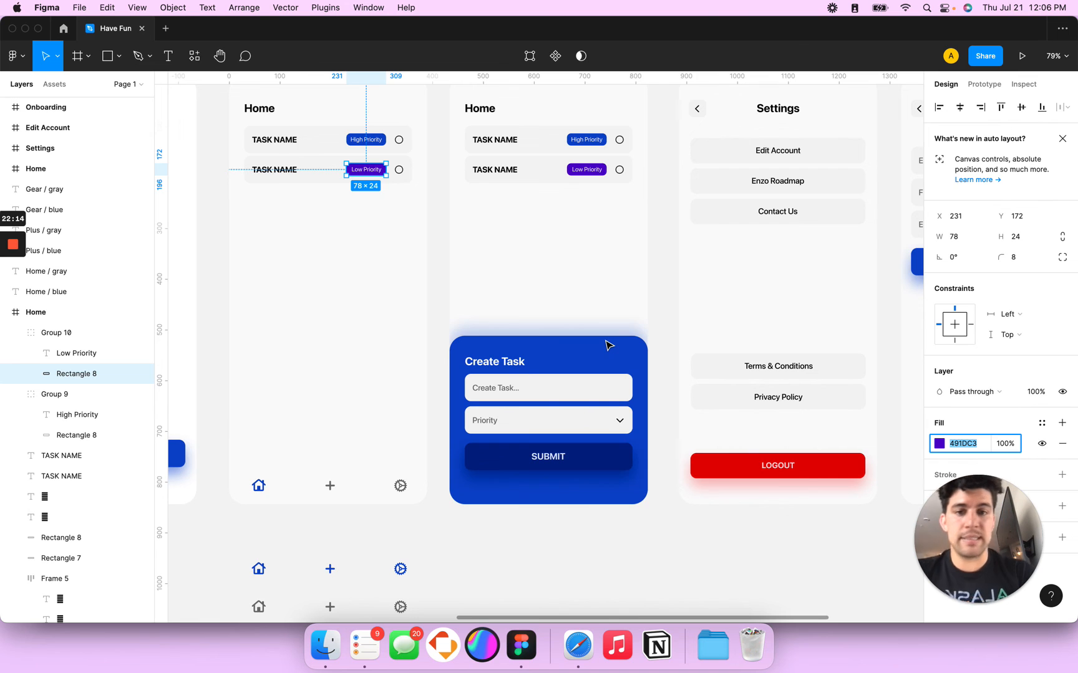
{"action": "scroll", "coordinate": [606, 344], "scroll_direction": "up", "scroll_amount": 2}
{"action": "scroll", "coordinate": [605, 344], "scroll_direction": "right", "scroll_amount": 5}
{"action": "scroll", "coordinate": [605, 344], "scroll_direction": "right", "scroll_amount": 3}
{"action": "scroll", "coordinate": [606, 344], "scroll_direction": "up", "scroll_amount": 1}
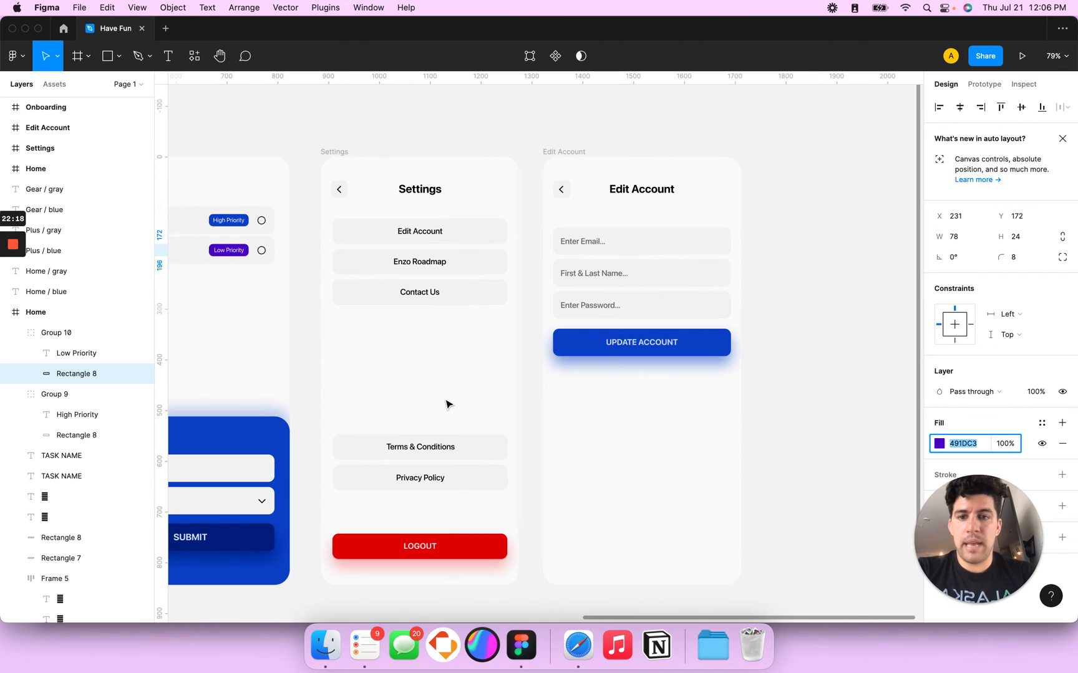
{"action": "scroll", "coordinate": [437, 402], "scroll_direction": "down", "scroll_amount": 2}
{"action": "scroll", "coordinate": [438, 402], "scroll_direction": "left", "scroll_amount": 2}
{"action": "scroll", "coordinate": [412, 386], "scroll_direction": "left", "scroll_amount": 9}
{"action": "scroll", "coordinate": [412, 386], "scroll_direction": "down", "scroll_amount": 1}
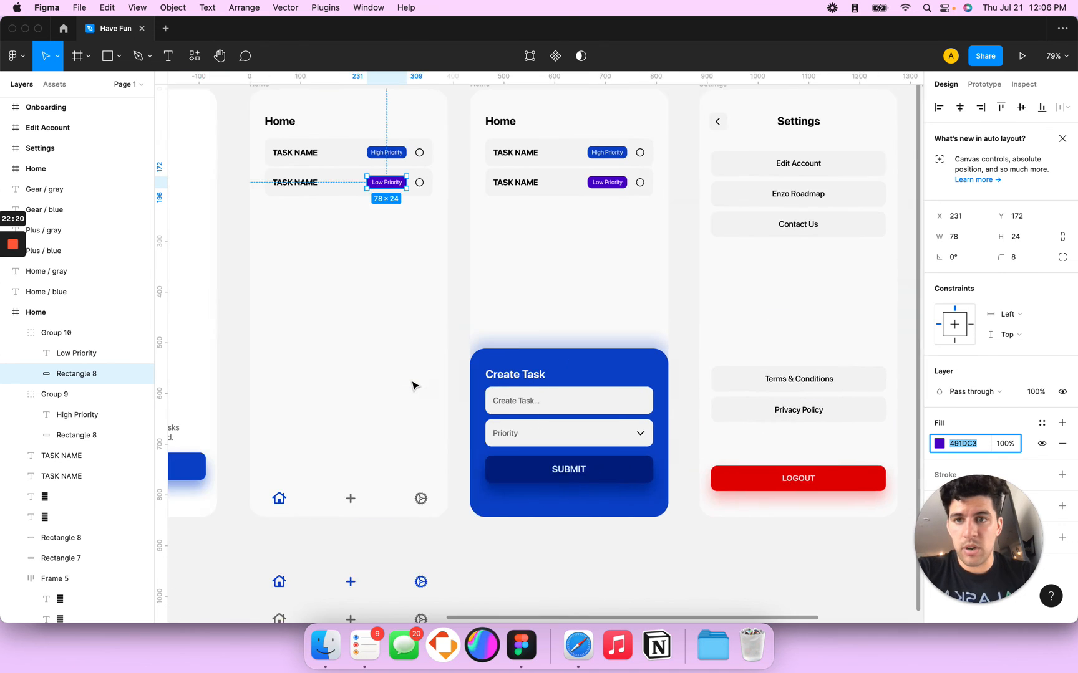
{"action": "scroll", "coordinate": [412, 386], "scroll_direction": "up", "scroll_amount": 2}
{"action": "scroll", "coordinate": [412, 386], "scroll_direction": "left", "scroll_amount": 1}
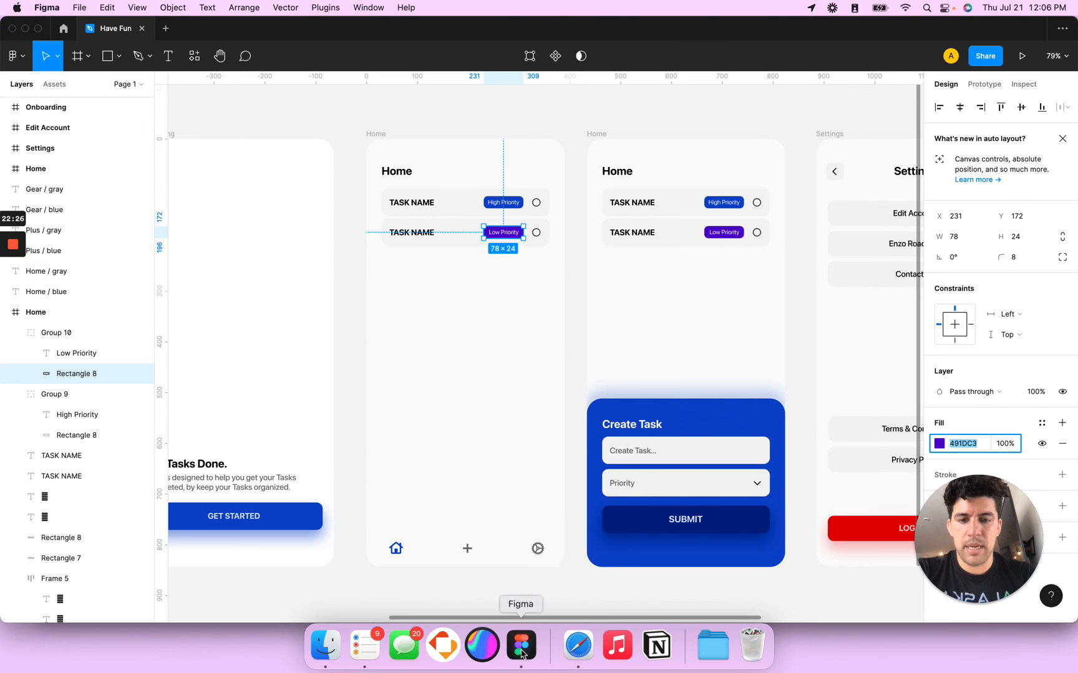
{"action": "left_click", "coordinate": [561, 394]}
{"action": "left_click", "coordinate": [578, 647]}
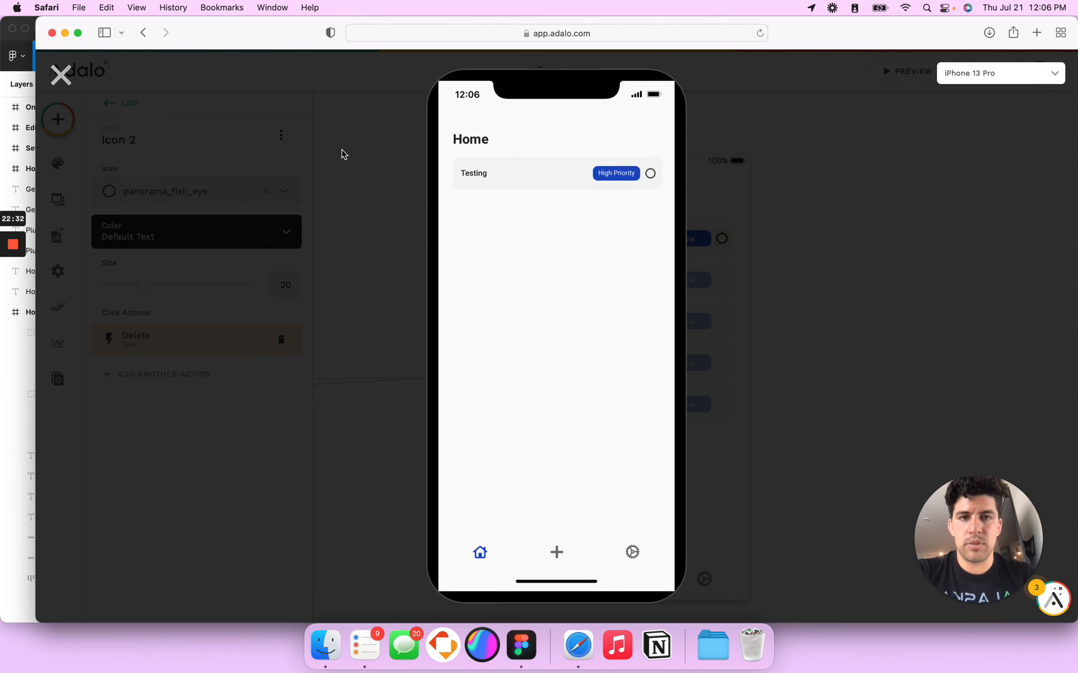
Step: Move a circle icon beside the Home title and swap its Delete action for User Login > Log Out
{"action": "left_click", "coordinate": [64, 79]}
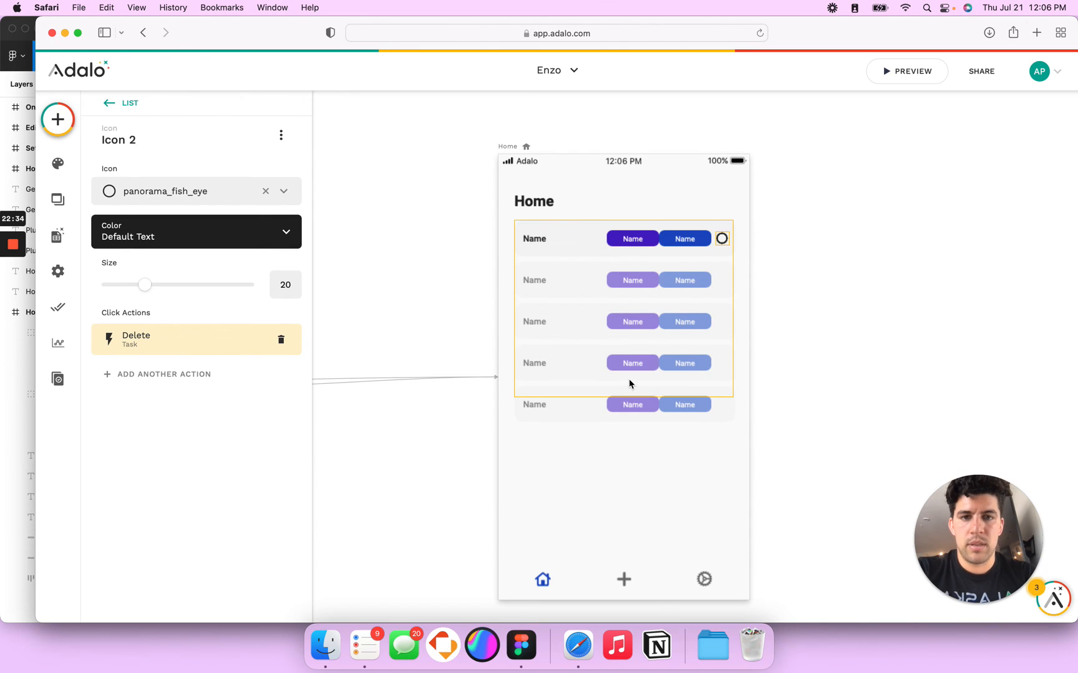
{"action": "left_click_drag", "start_coordinate": [710, 255], "coordinate": [710, 226]}
{"action": "left_click", "coordinate": [108, 103]}
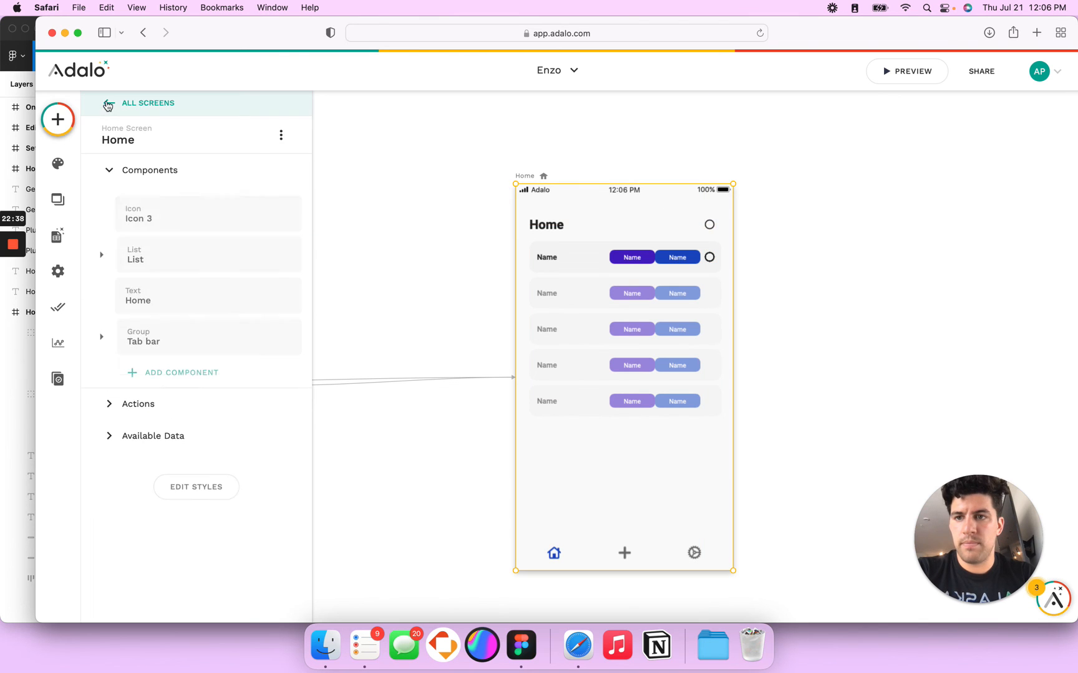
{"action": "left_click", "coordinate": [169, 217]}
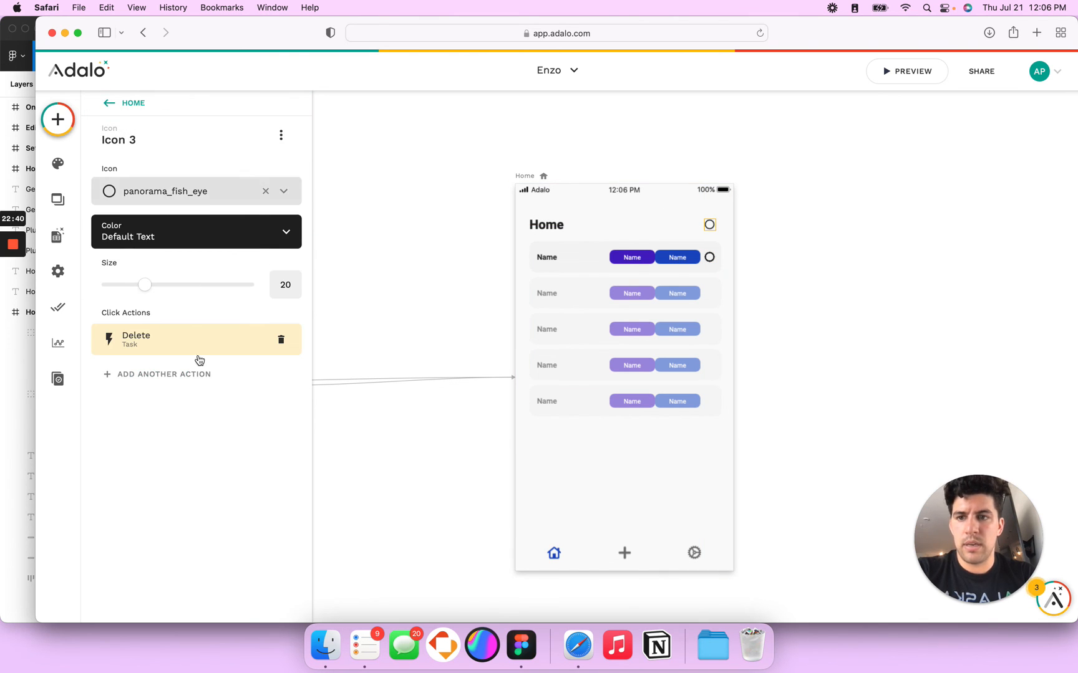
{"action": "left_click", "coordinate": [281, 341]}
{"action": "left_click", "coordinate": [211, 383]}
{"action": "mouse_move", "coordinate": [187, 341]}
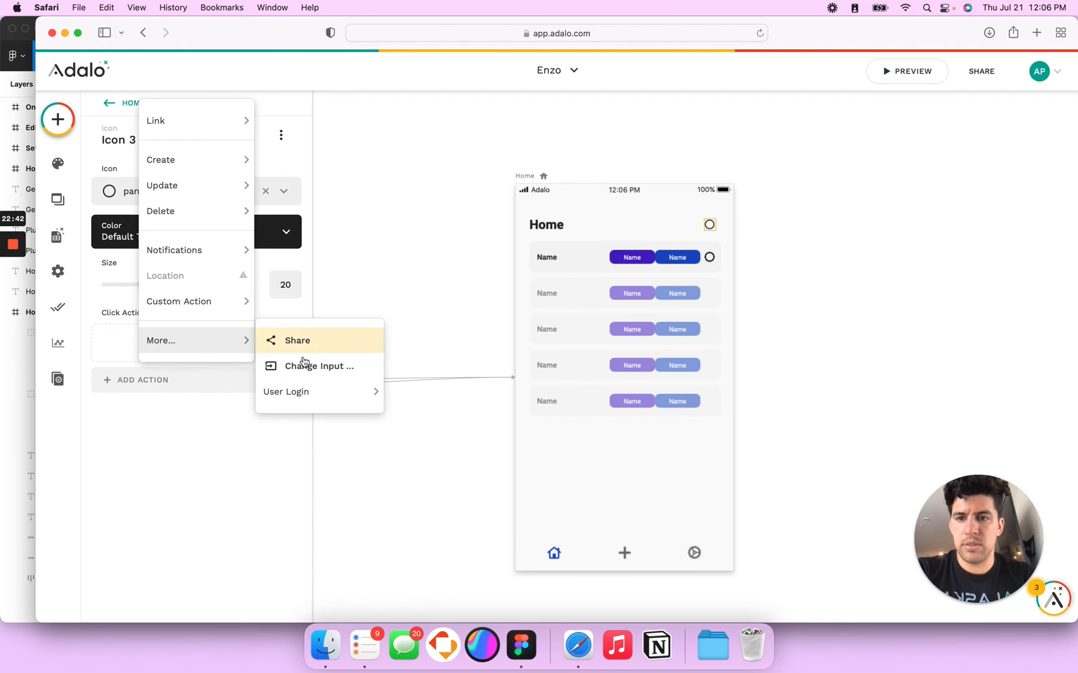
{"action": "mouse_move", "coordinate": [324, 392]}
{"action": "left_click", "coordinate": [432, 418]}
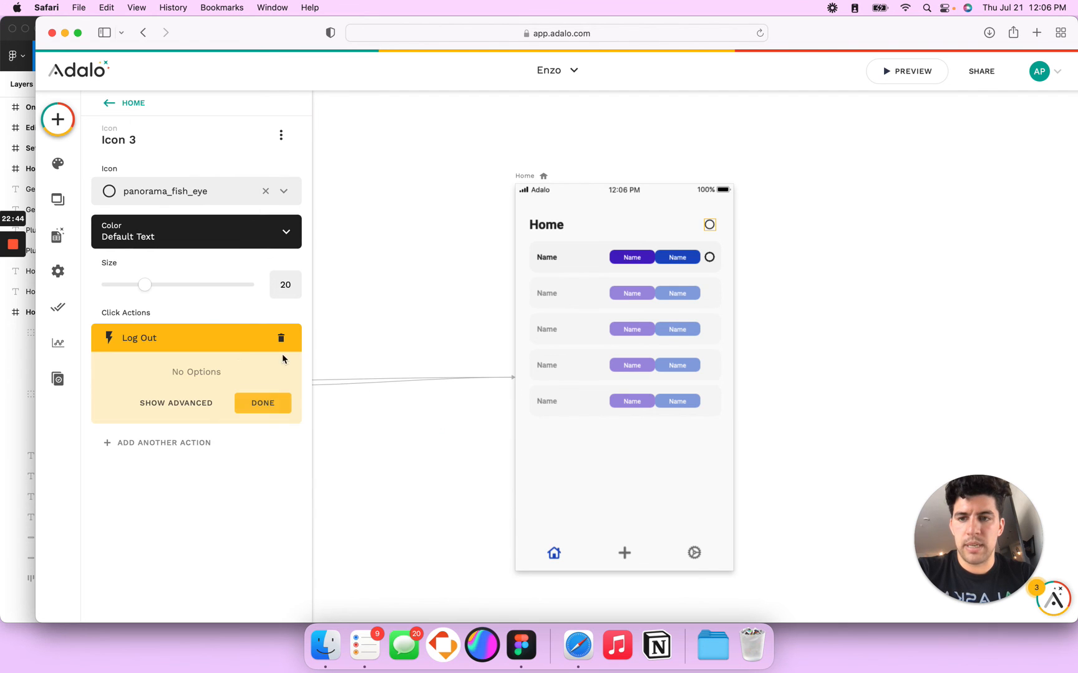
{"action": "left_click", "coordinate": [255, 403]}
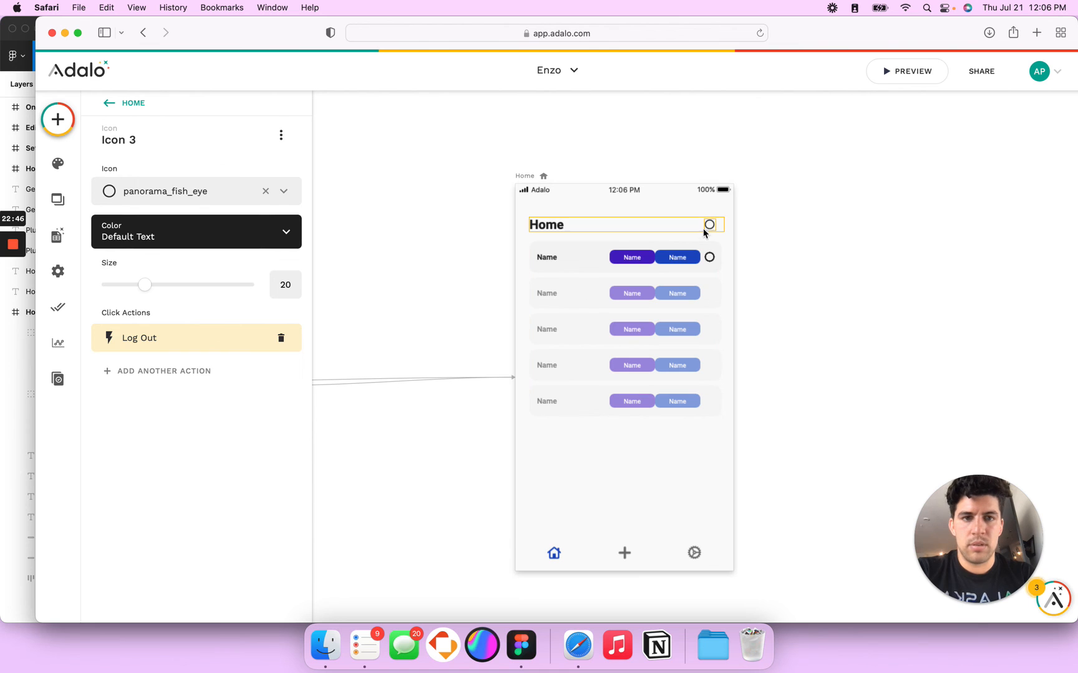
Step: Give the tab bar's settings gear a User Login > Log Out action
{"action": "left_click", "coordinate": [694, 552]}
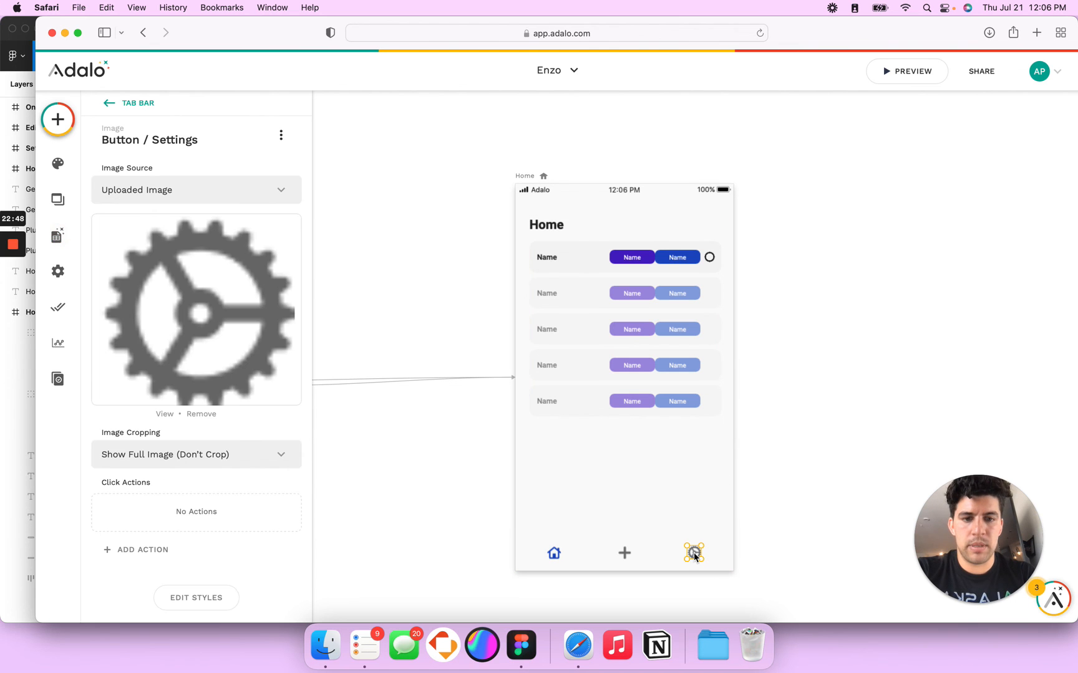
{"action": "left_click", "coordinate": [159, 552]}
{"action": "mouse_move", "coordinate": [218, 510]}
{"action": "mouse_move", "coordinate": [312, 556]}
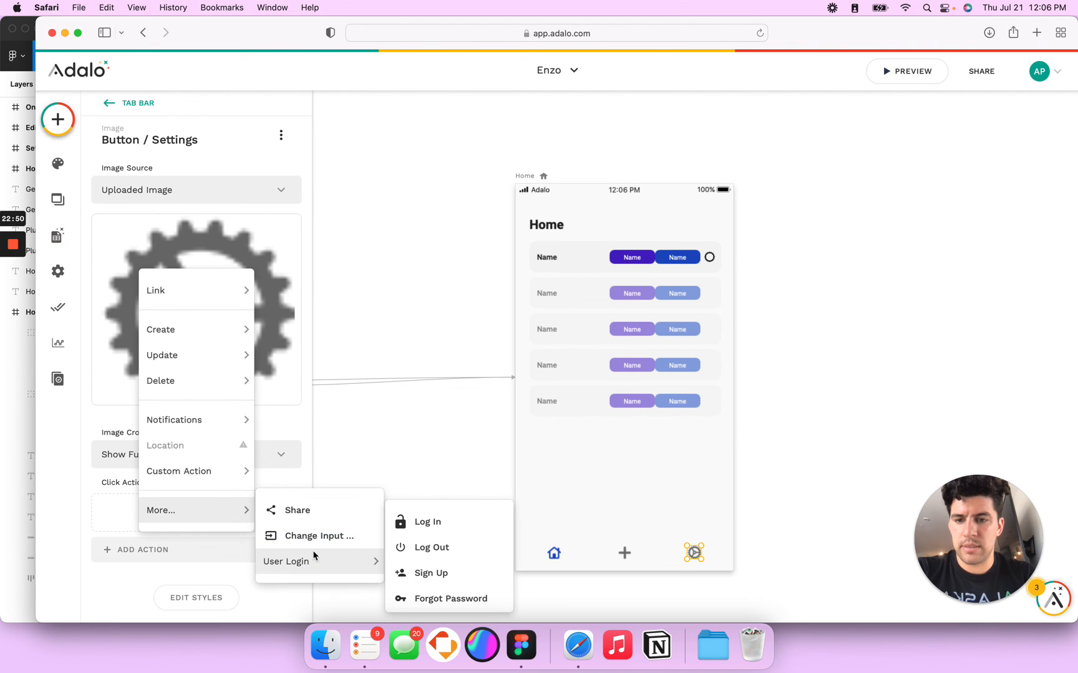
{"action": "left_click", "coordinate": [427, 553]}
Step: Add a Link to the Login screen with Transition None, then preview the app
{"action": "scroll", "coordinate": [192, 621], "scroll_direction": "down", "scroll_amount": 2}
{"action": "left_click", "coordinate": [194, 565]}
{"action": "mouse_move", "coordinate": [240, 302]}
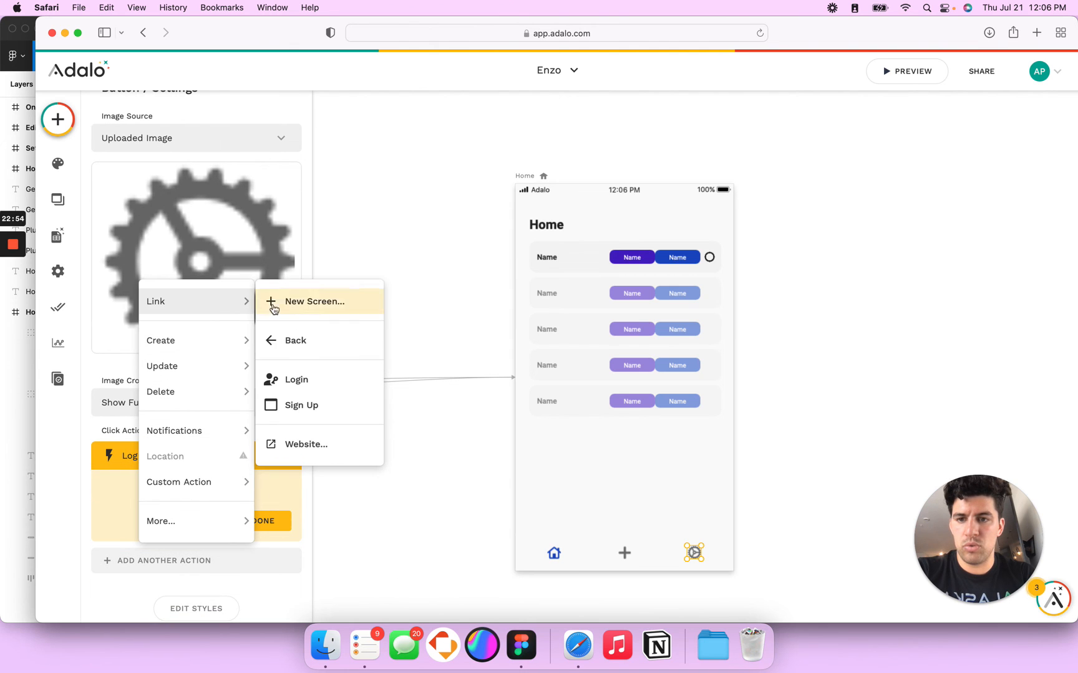
{"action": "left_click", "coordinate": [296, 378]}
{"action": "scroll", "coordinate": [221, 554], "scroll_direction": "down", "scroll_amount": 4}
{"action": "left_click", "coordinate": [218, 476]}
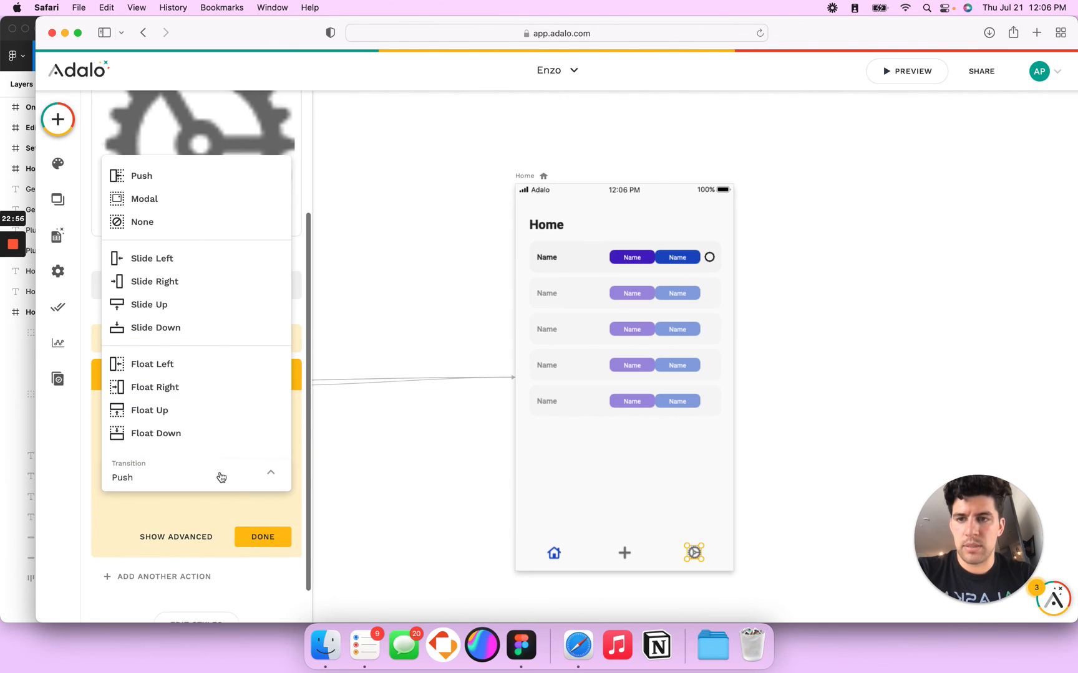
{"action": "left_click", "coordinate": [194, 216]}
{"action": "left_click", "coordinate": [264, 538]}
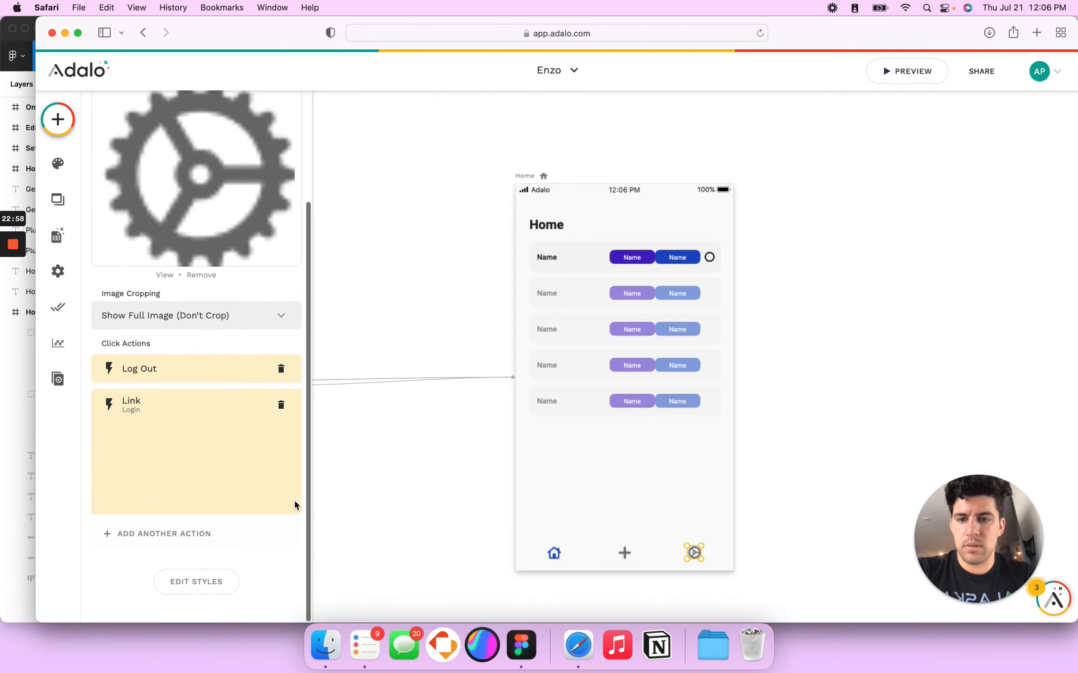
{"action": "left_click", "coordinate": [928, 79]}
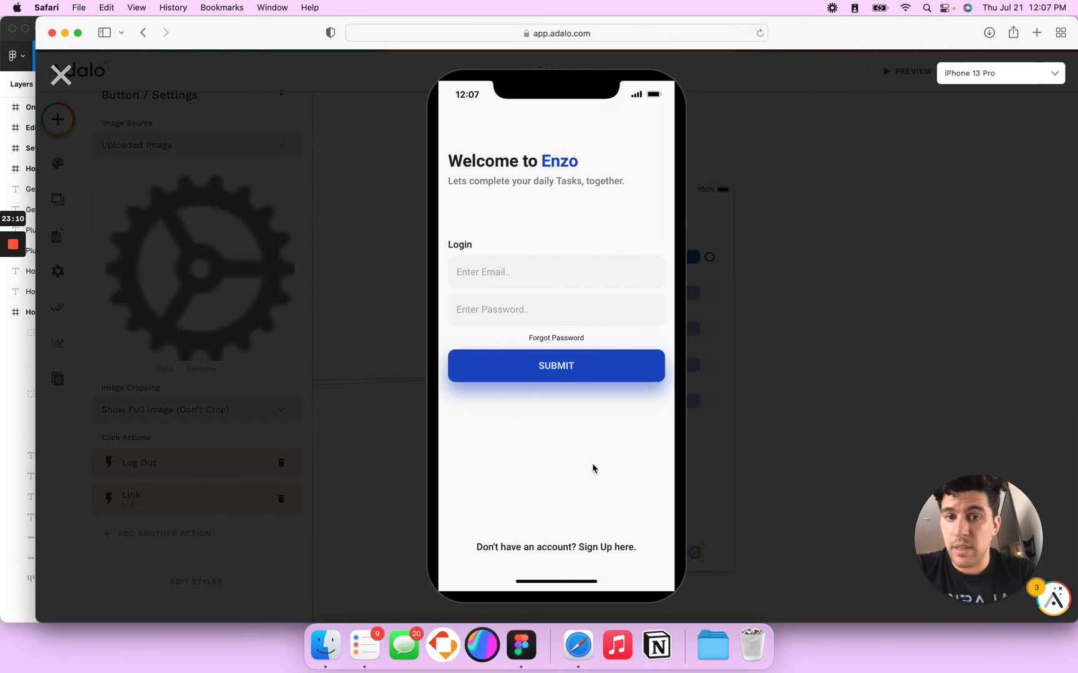
Step: Return to the Login screen via Sign Up and submit the account e-mail and password
{"action": "left_click", "coordinate": [608, 553]}
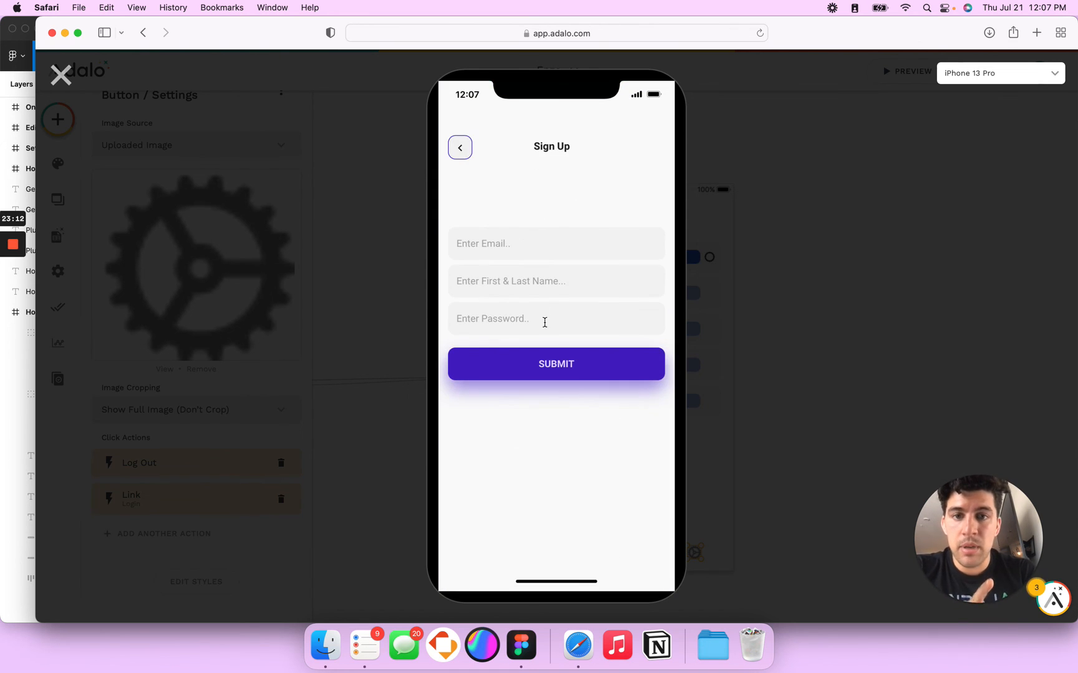
{"action": "left_click", "coordinate": [461, 156]}
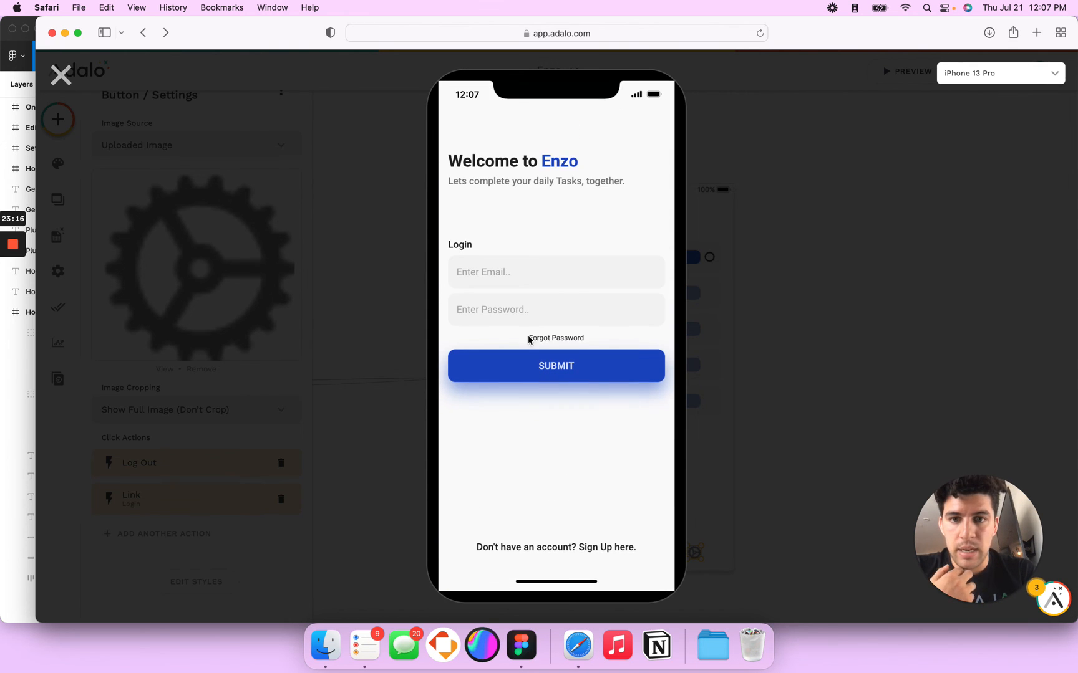
{"action": "left_click", "coordinate": [519, 280]}
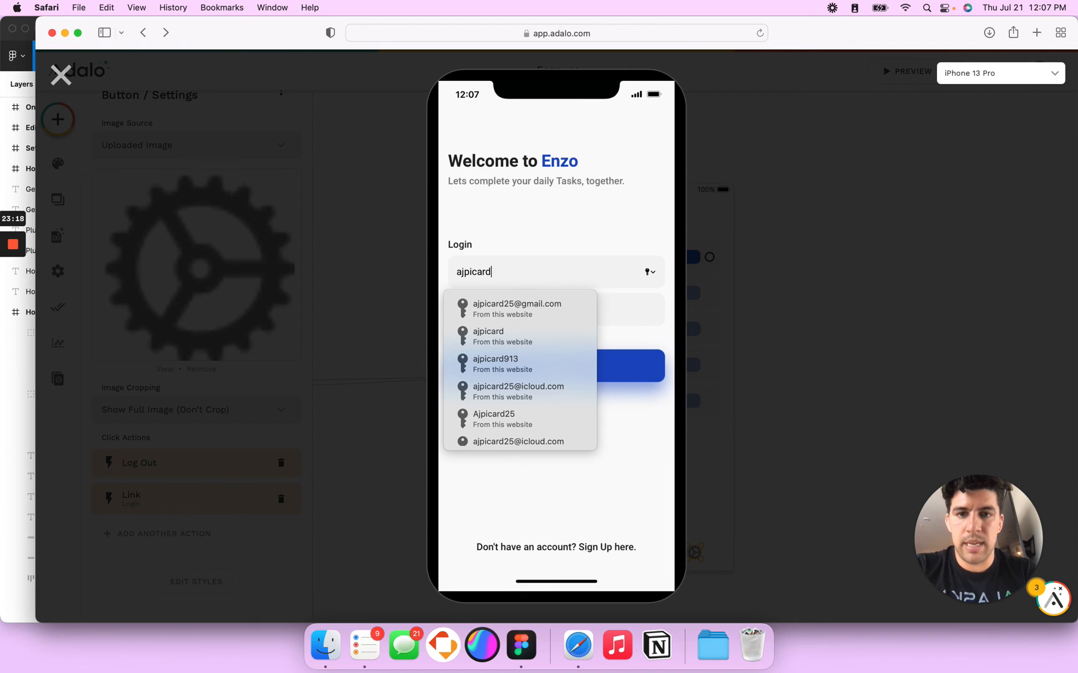
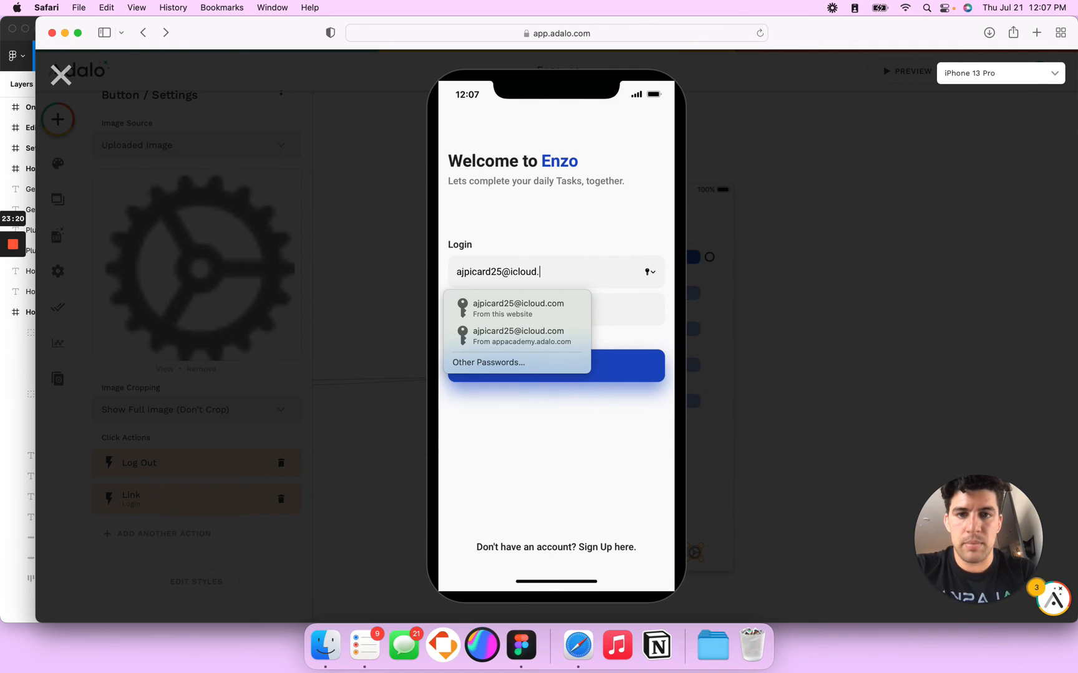
{"action": "key", "text": "Tab"}
{"action": "type", "text": "a"}
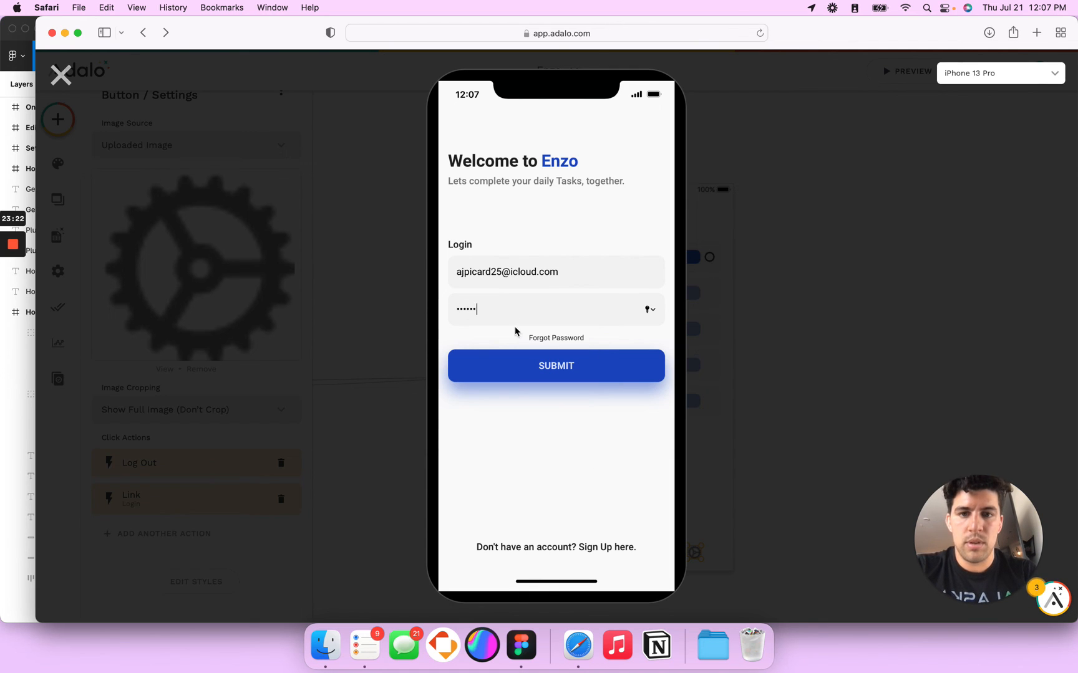
{"action": "left_click", "coordinate": [510, 374]}
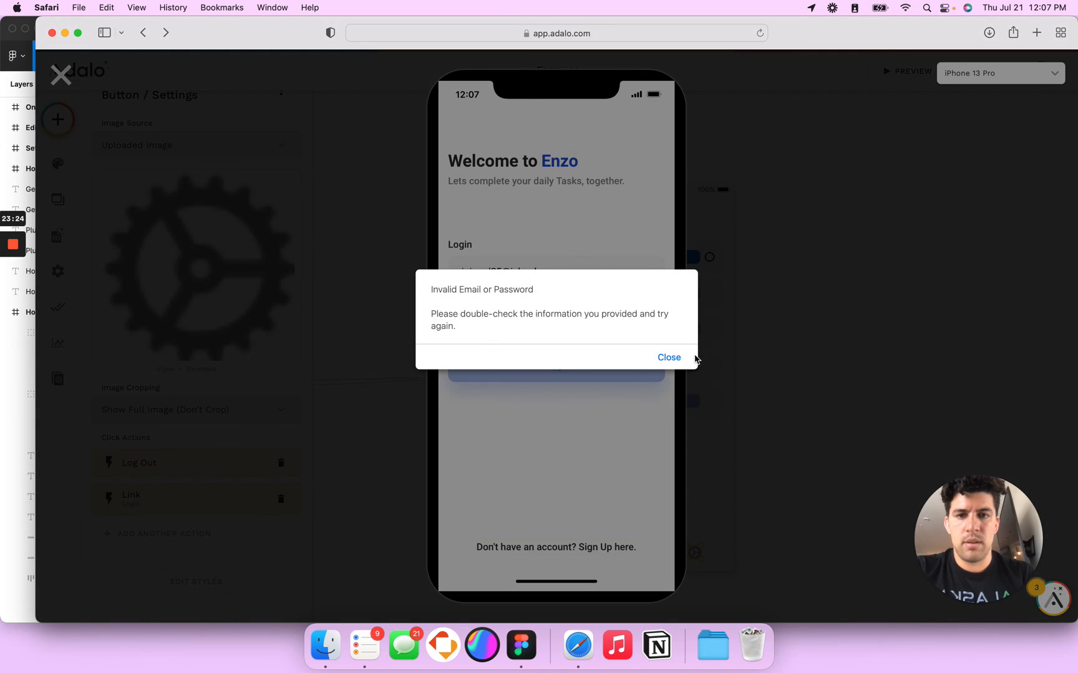
Step: Dismiss the invalid-login error and re-enter the password correctly
{"action": "left_click", "coordinate": [679, 360]}
{"action": "double_click", "coordinate": [498, 310]}
{"action": "type", "text": "••"}
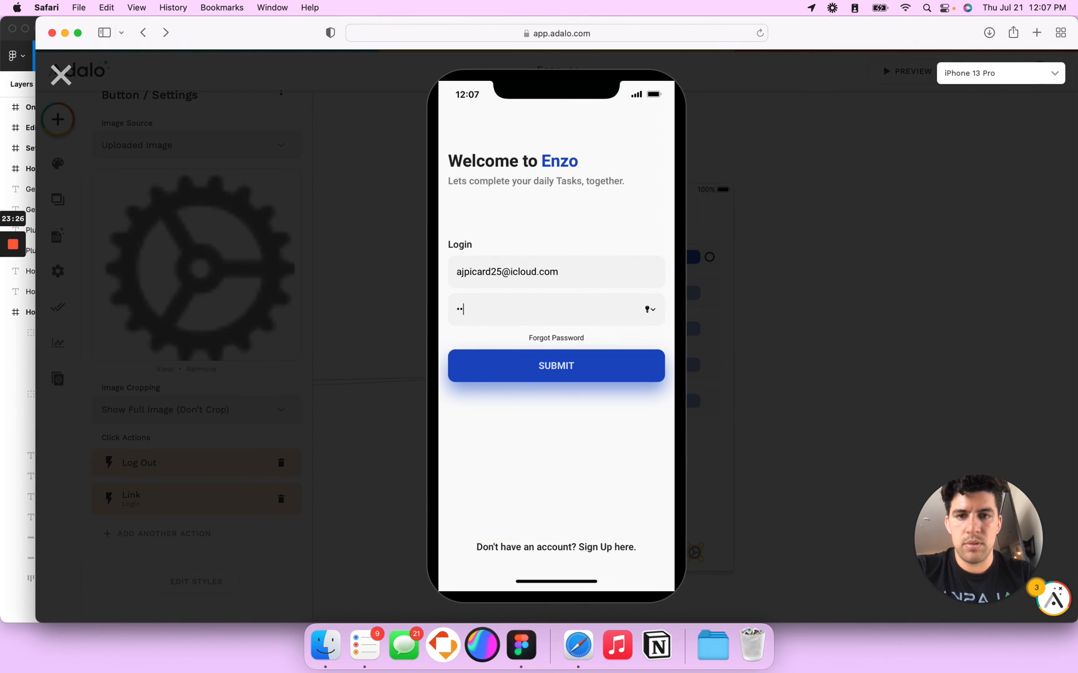
{"action": "key", "text": "BackSpace"}
{"action": "key", "text": "BackSpace"}
{"action": "type", "text": "•"}
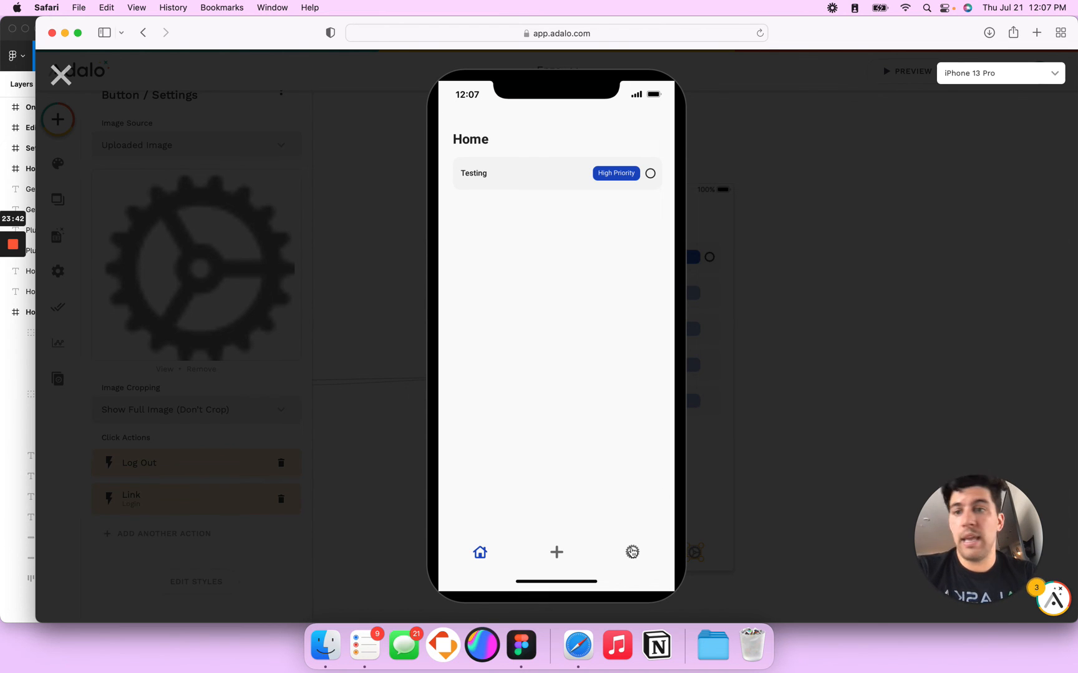
{"action": "mouse_move", "coordinate": [12, 253]}
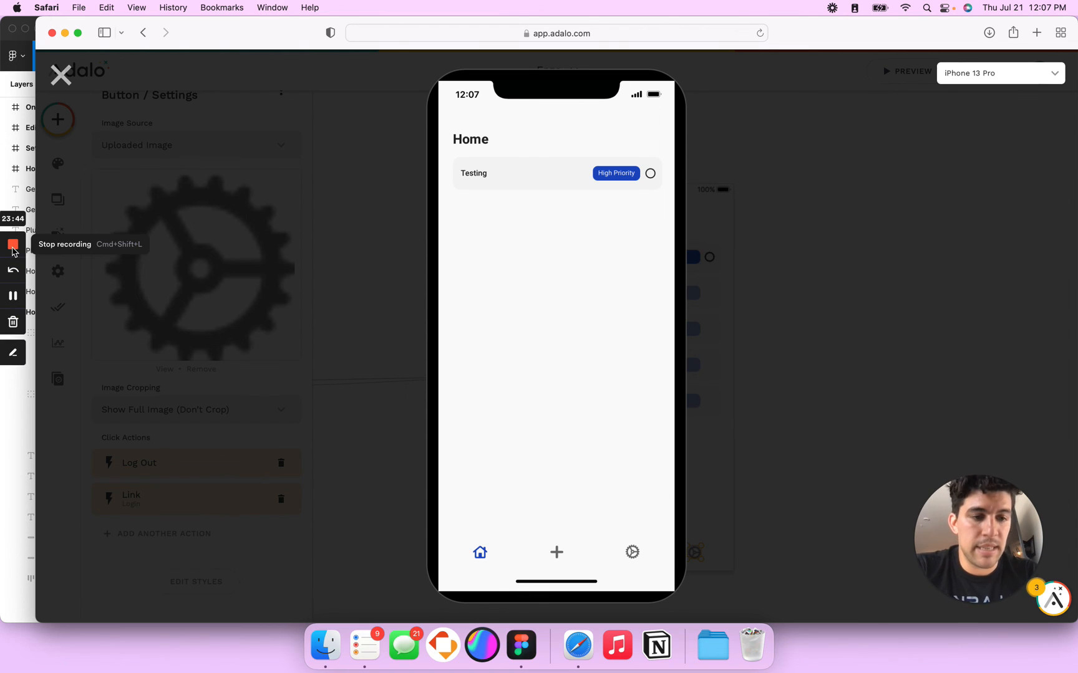